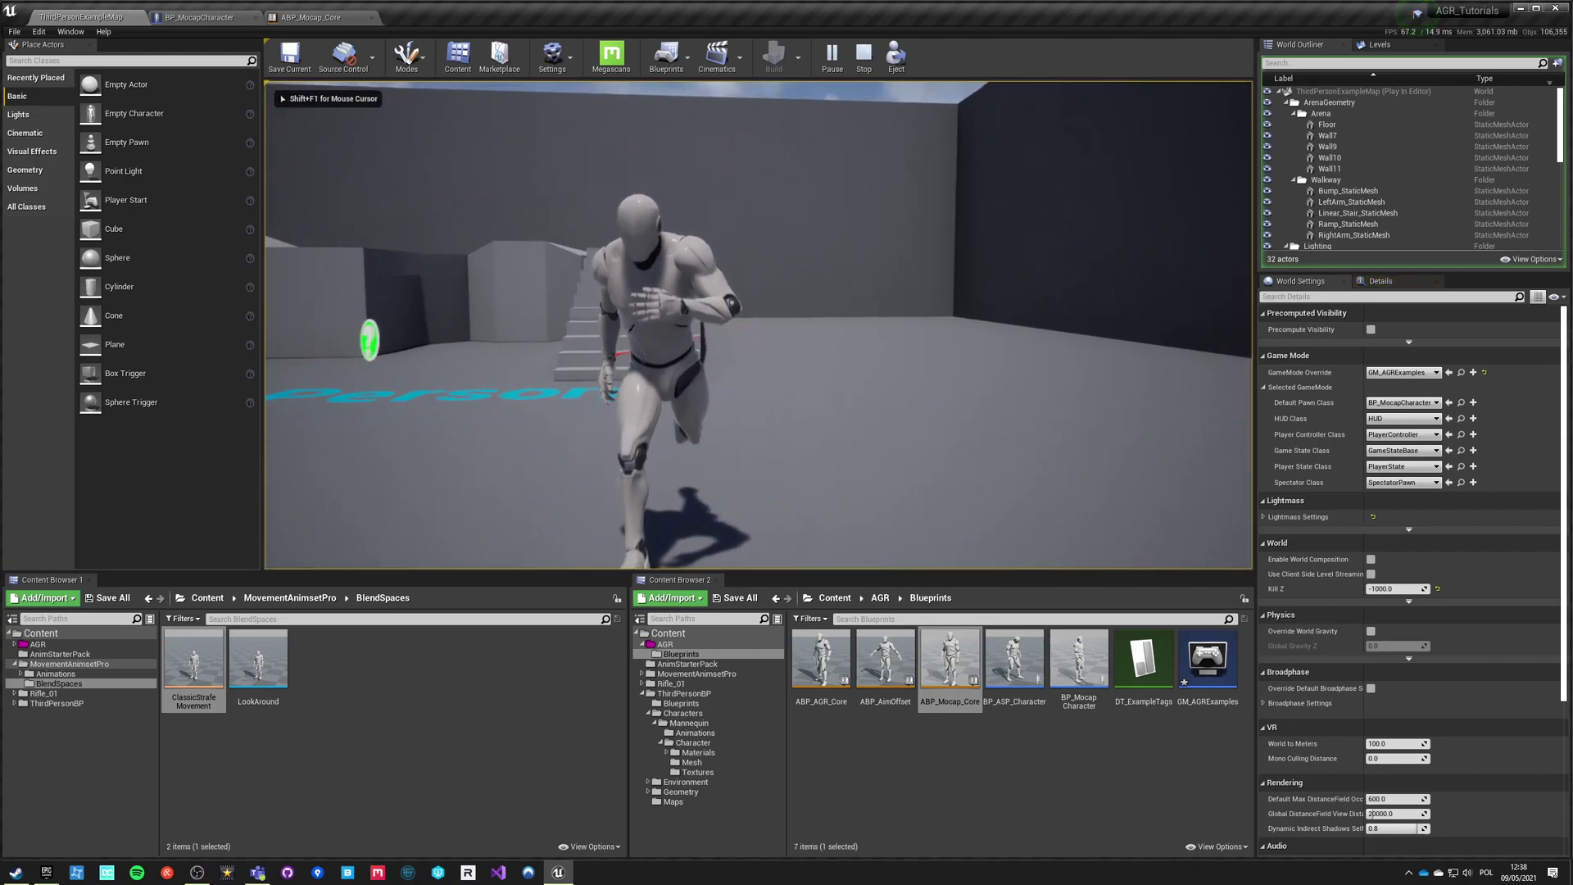
# Step: Playtest the mocap character in the level by running forward, backward and sideways to examine its locomotion animations
pyautogui.press('d')
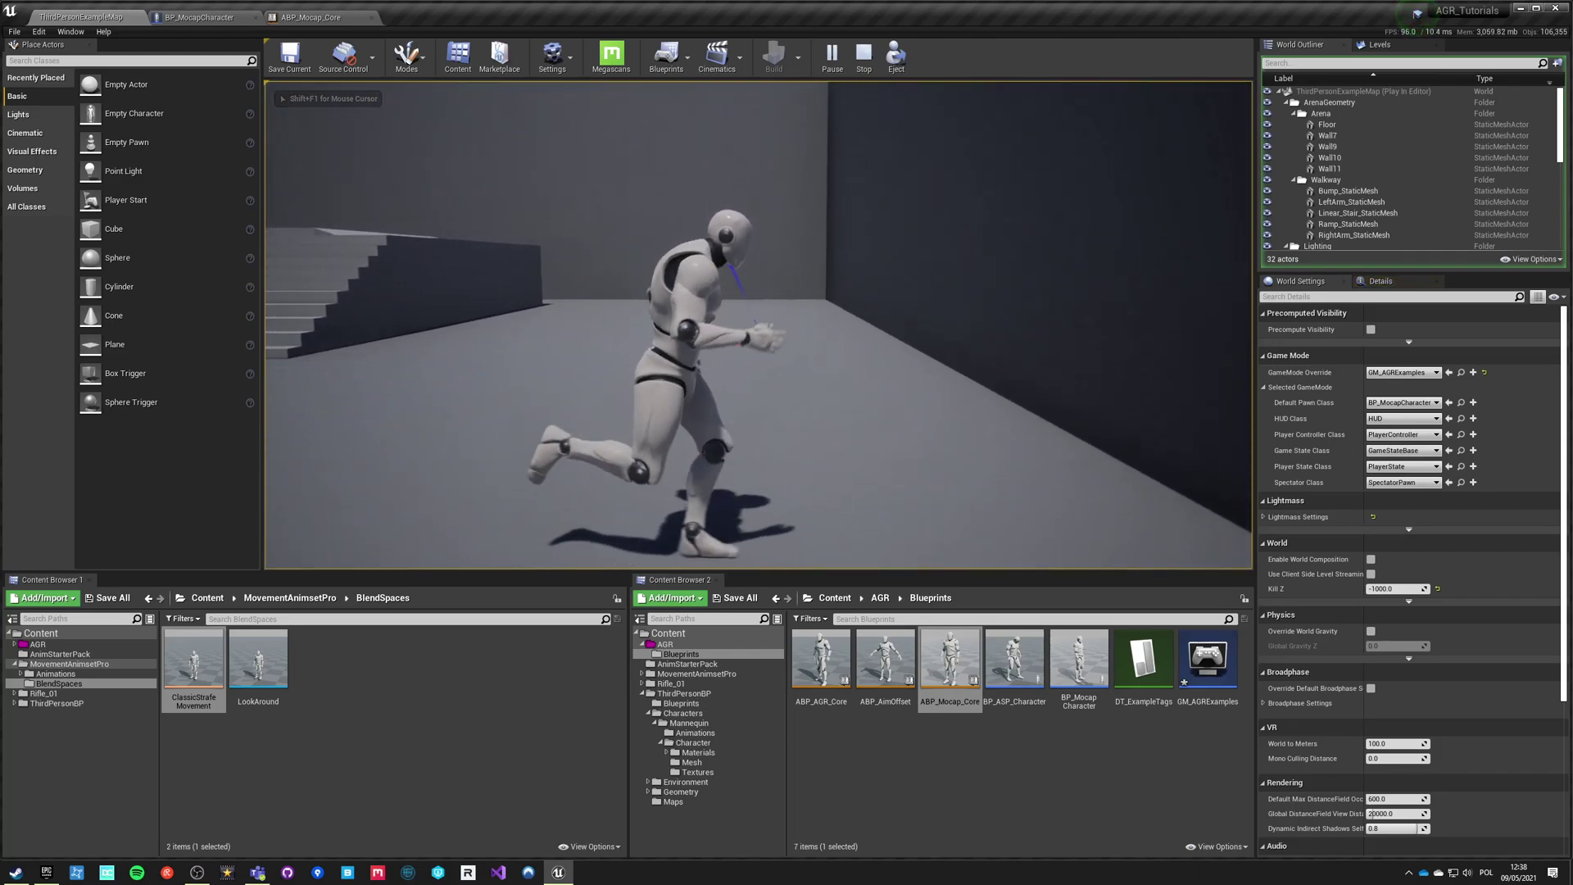
pyautogui.press('w')
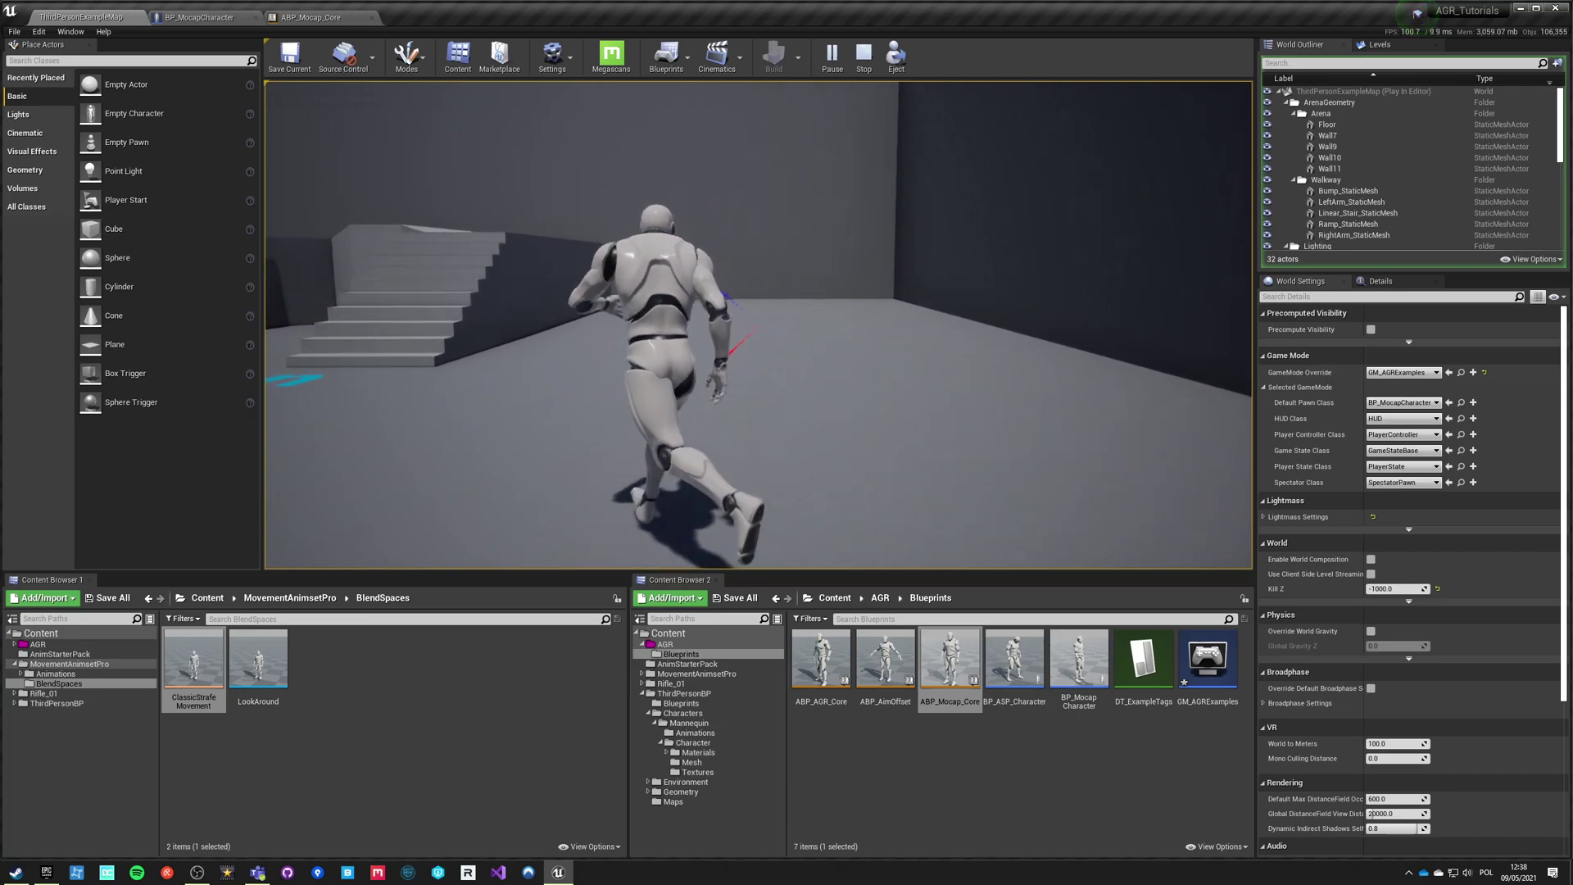
pyautogui.press('a')
pyautogui.press('d')
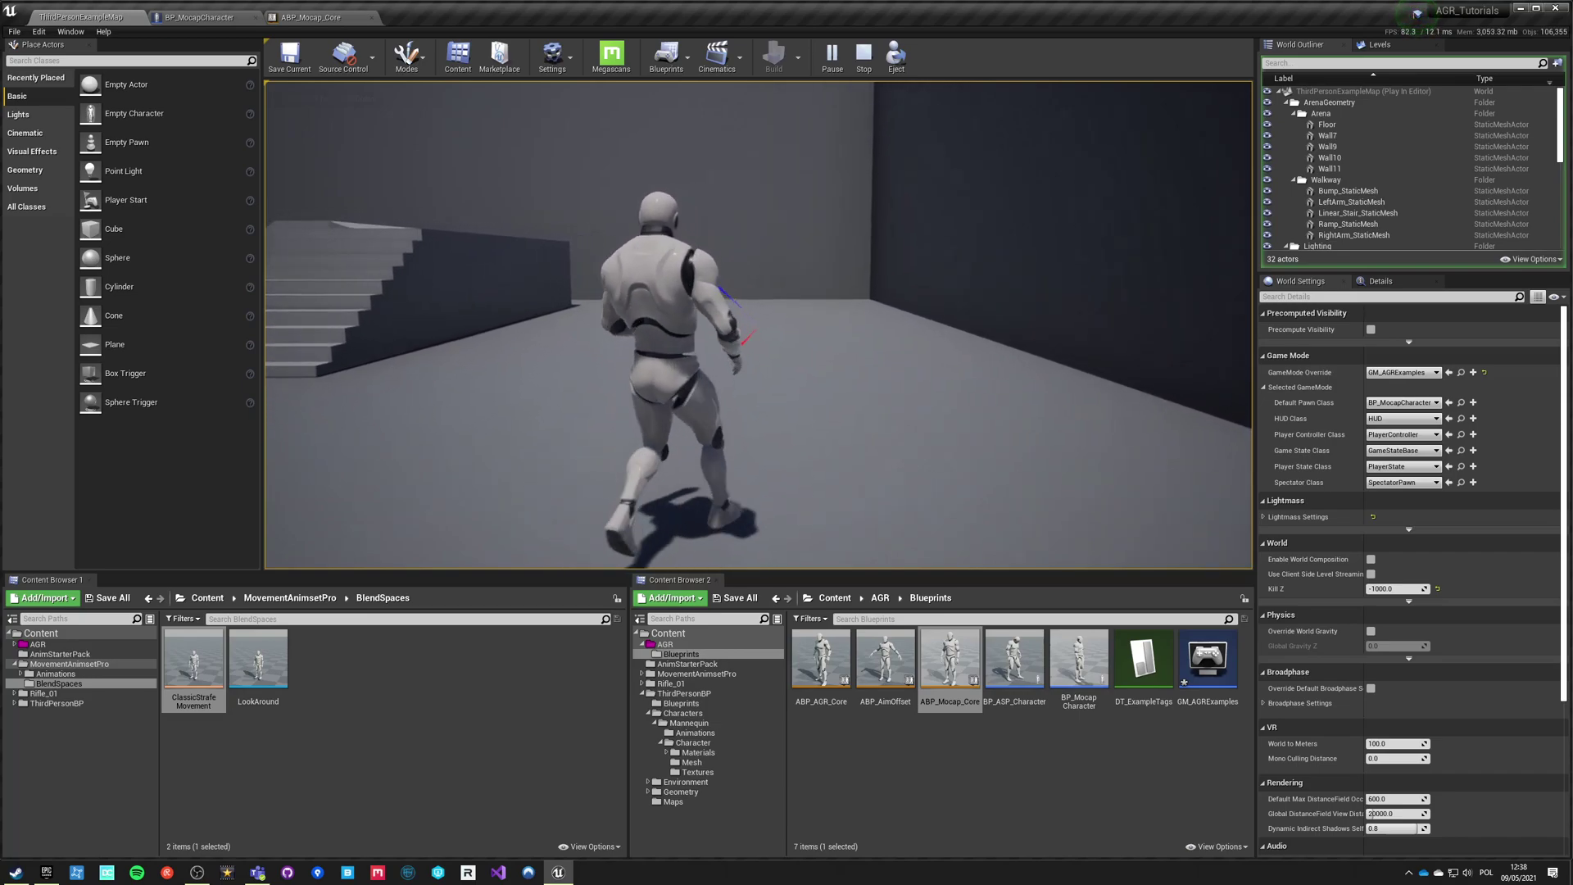
pyautogui.press('a')
pyautogui.press('d')
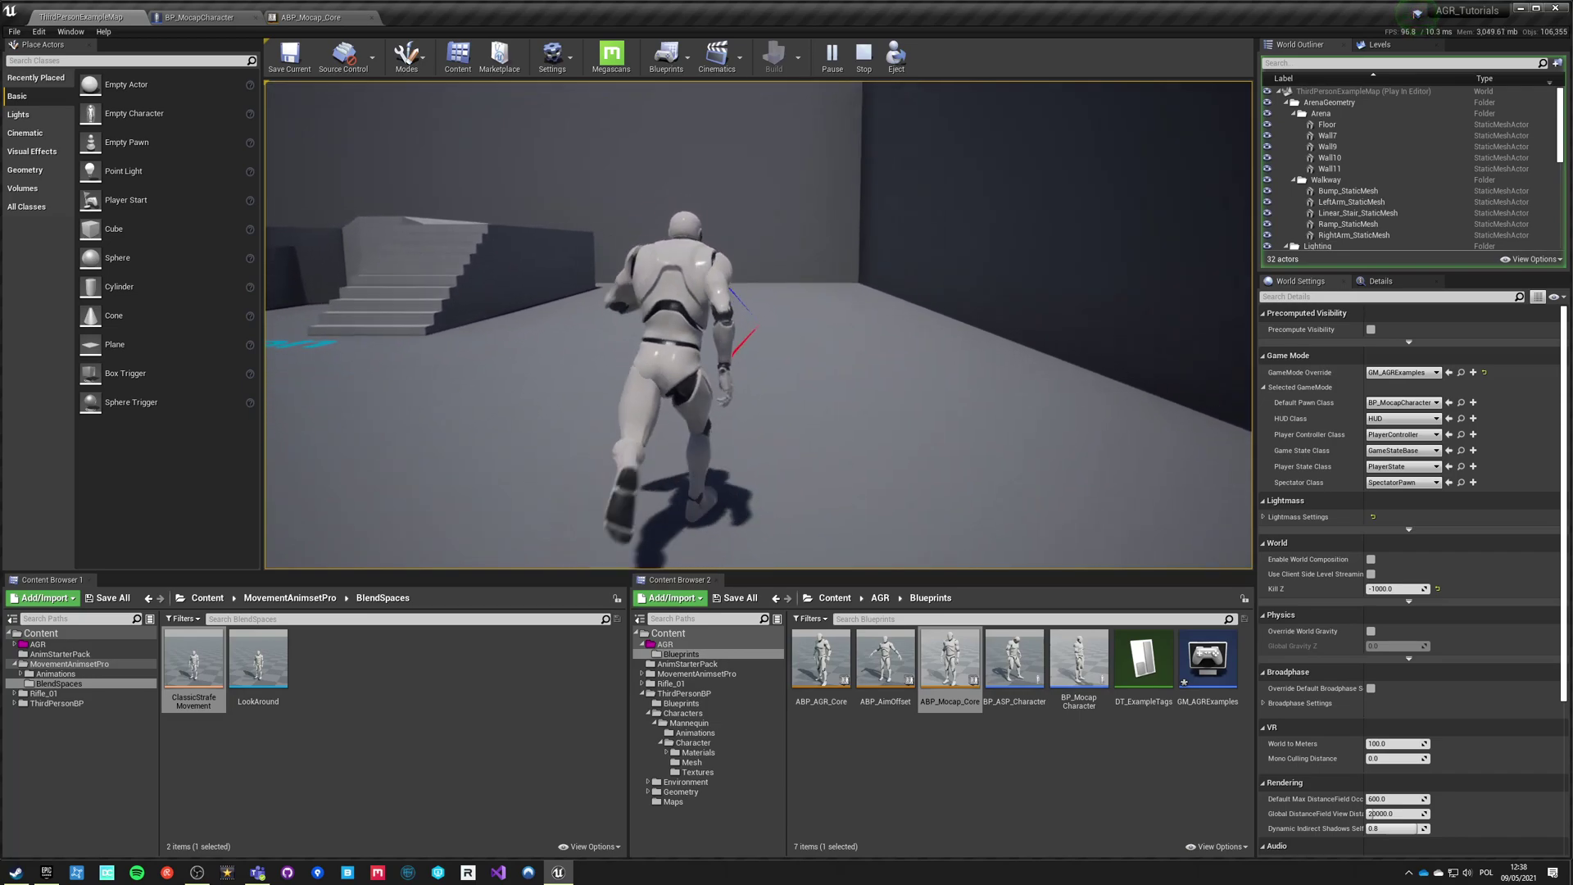
pyautogui.press('a')
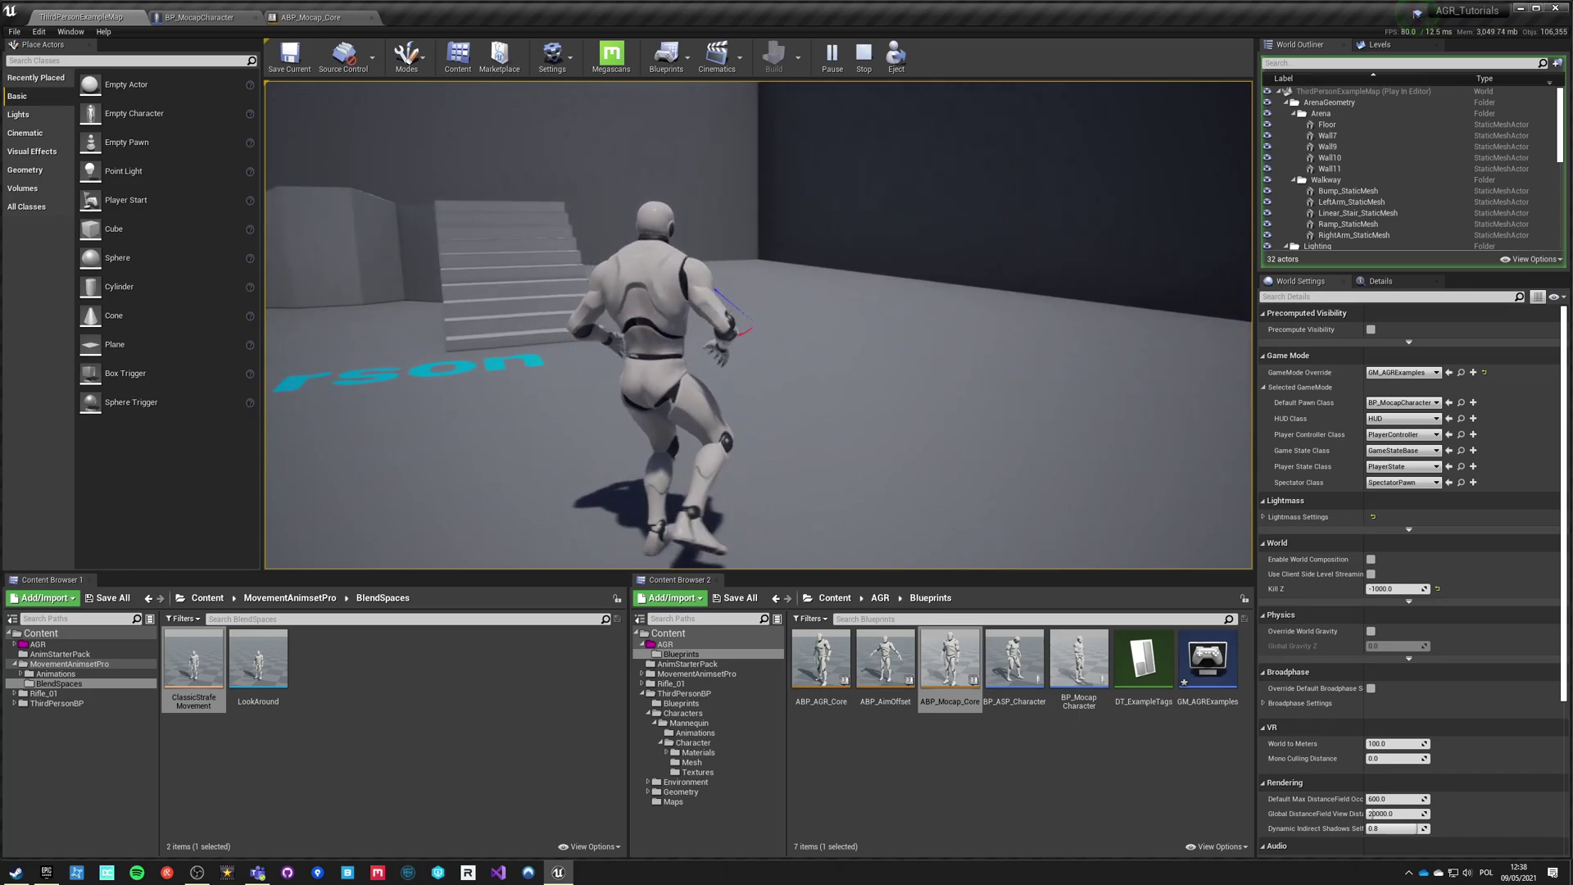
pyautogui.press('s')
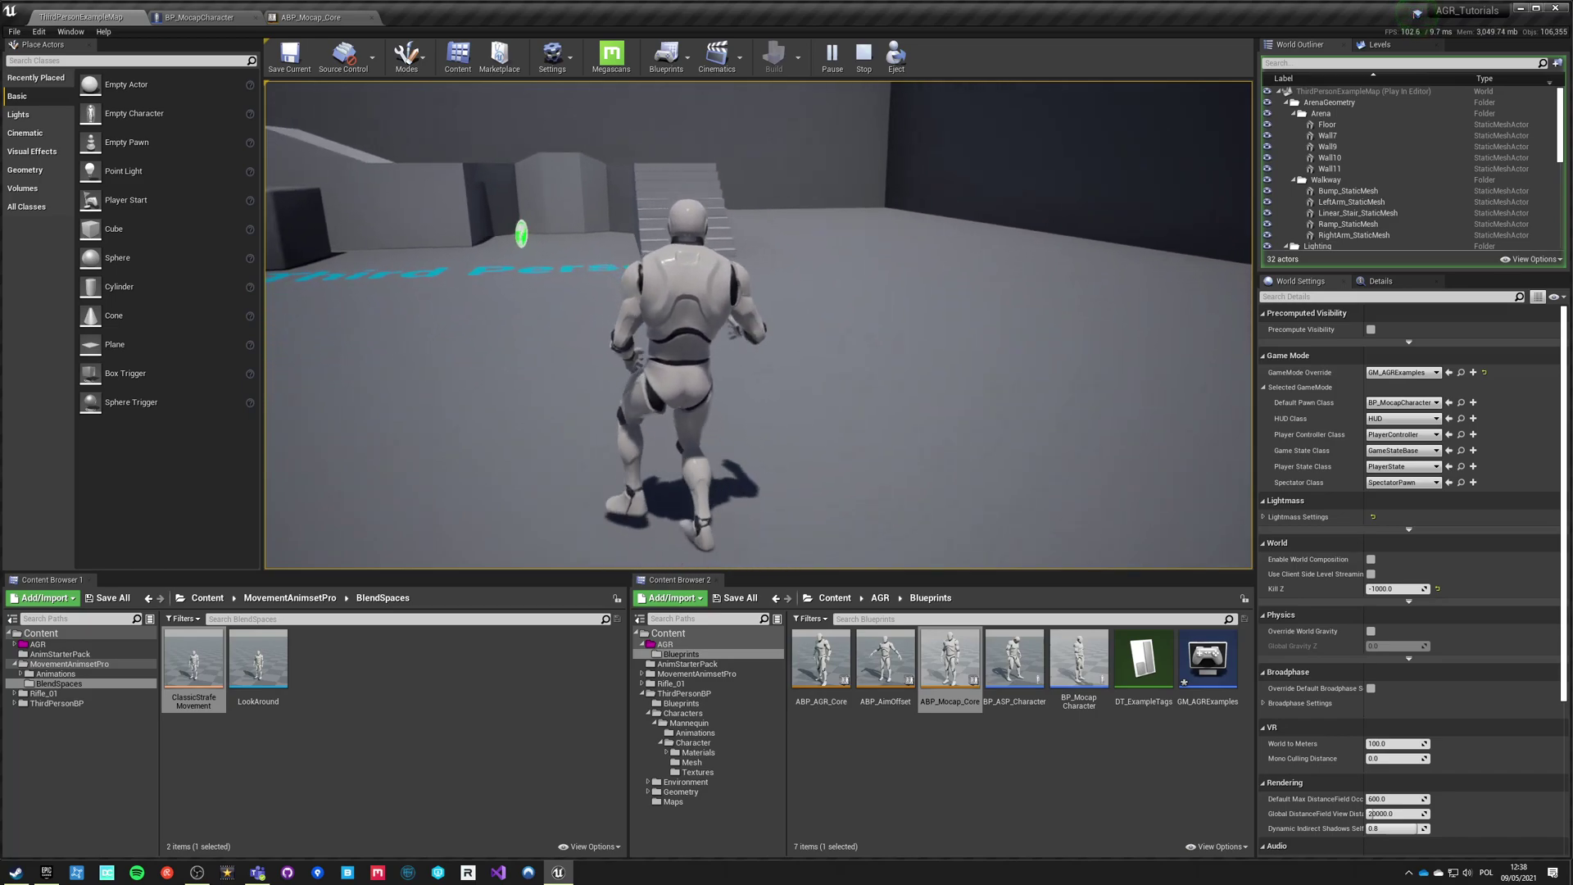
pyautogui.press('d')
pyautogui.press('w')
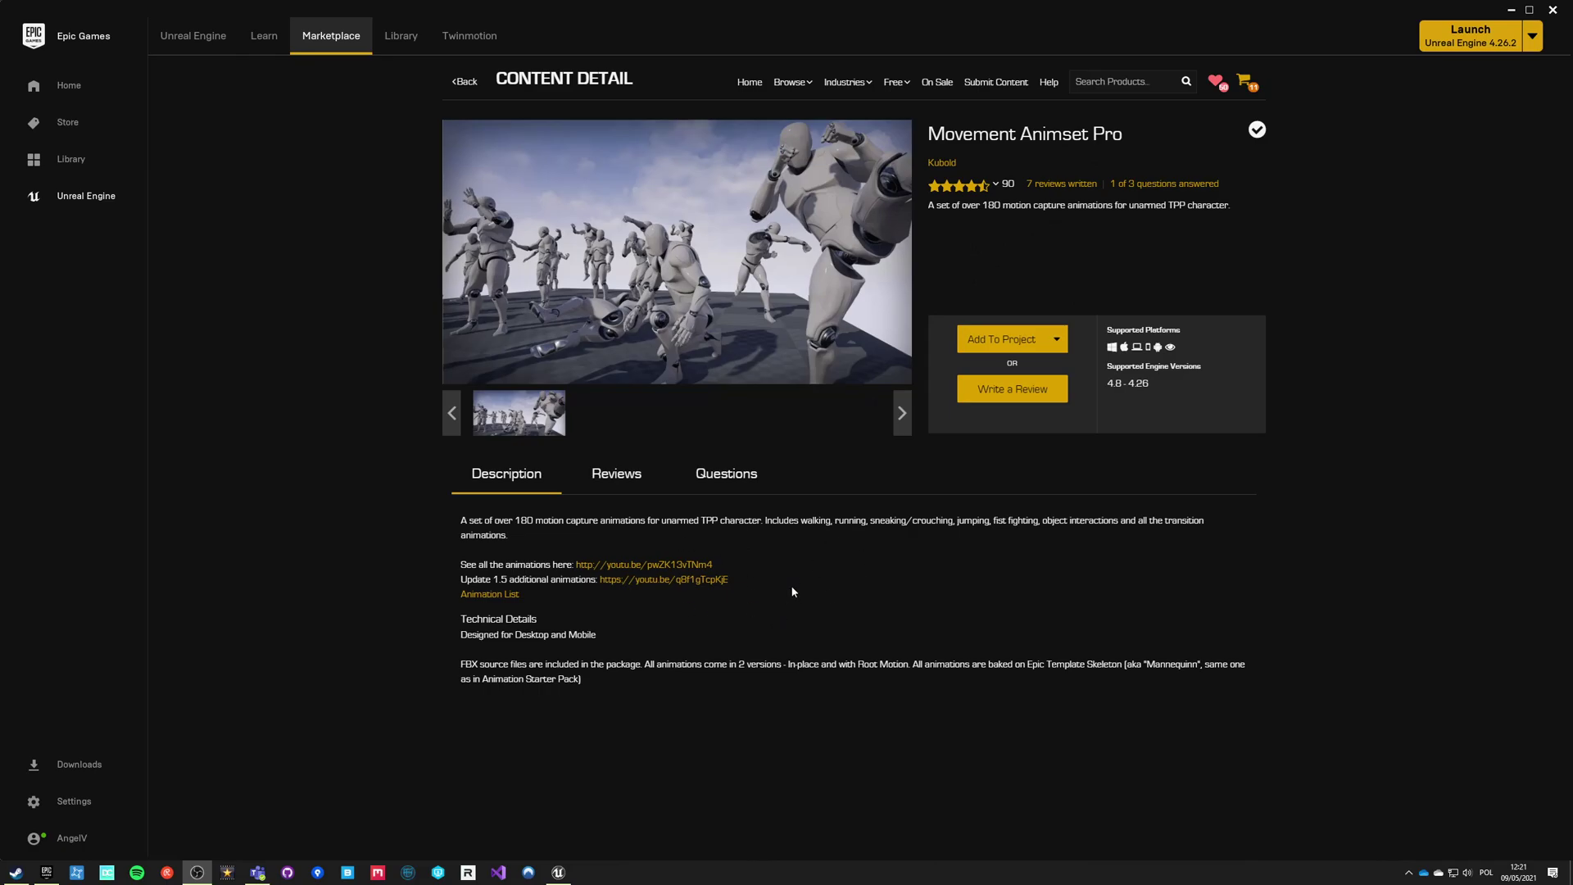
# Step: Switch to Unreal Editor and create a Character-based Blueprint class named BP_MocapCharacter in the AGR Blueprints folder
pyautogui.click(1512, 12)
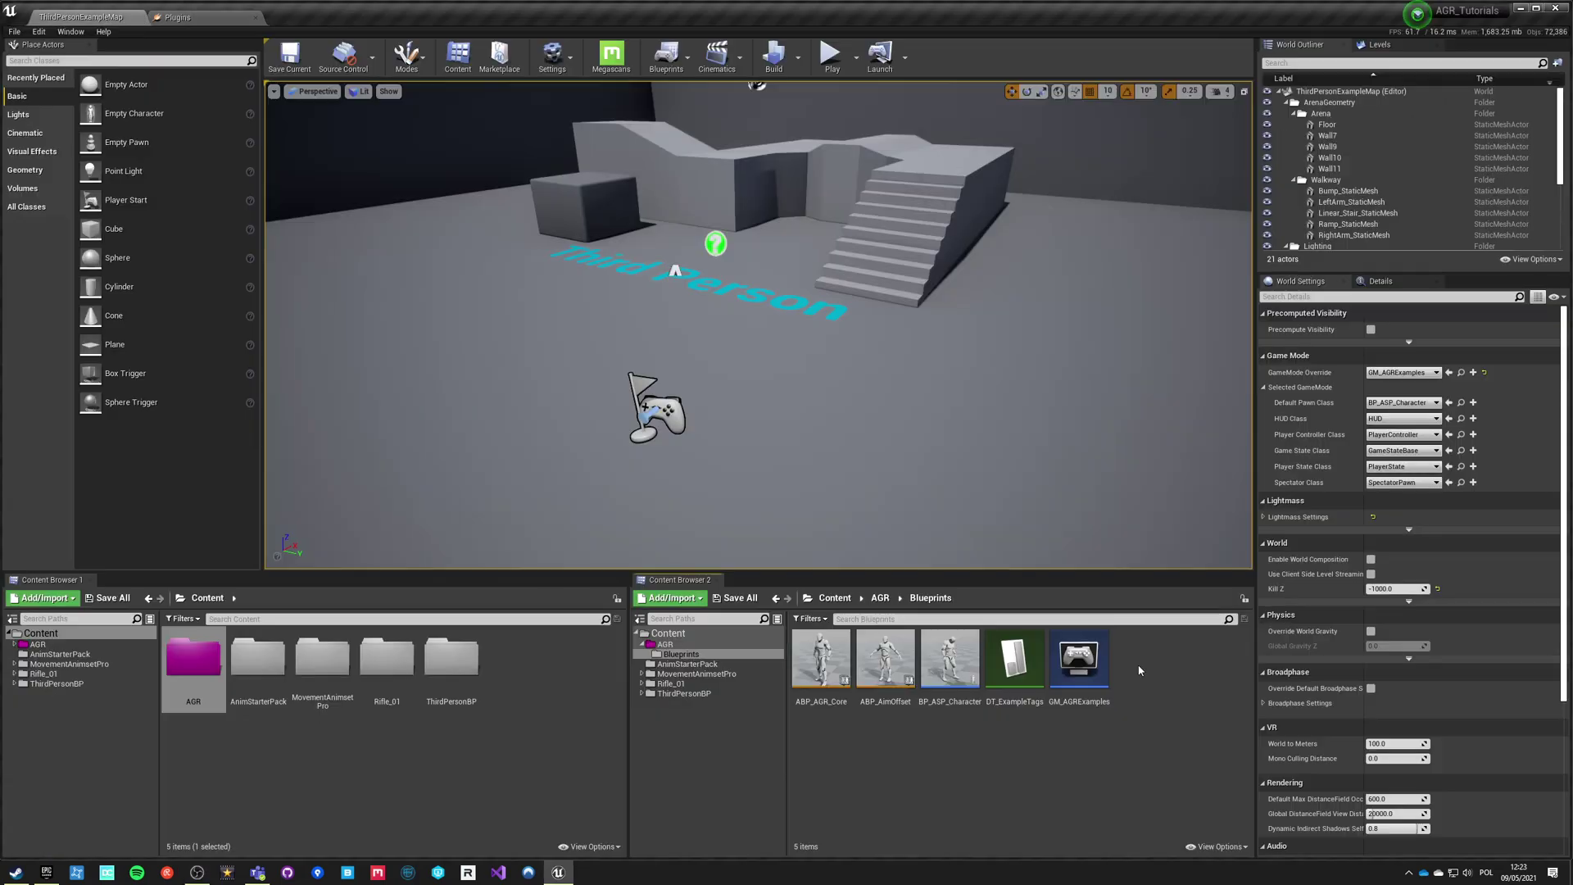
pyautogui.rightClick(1138, 666)
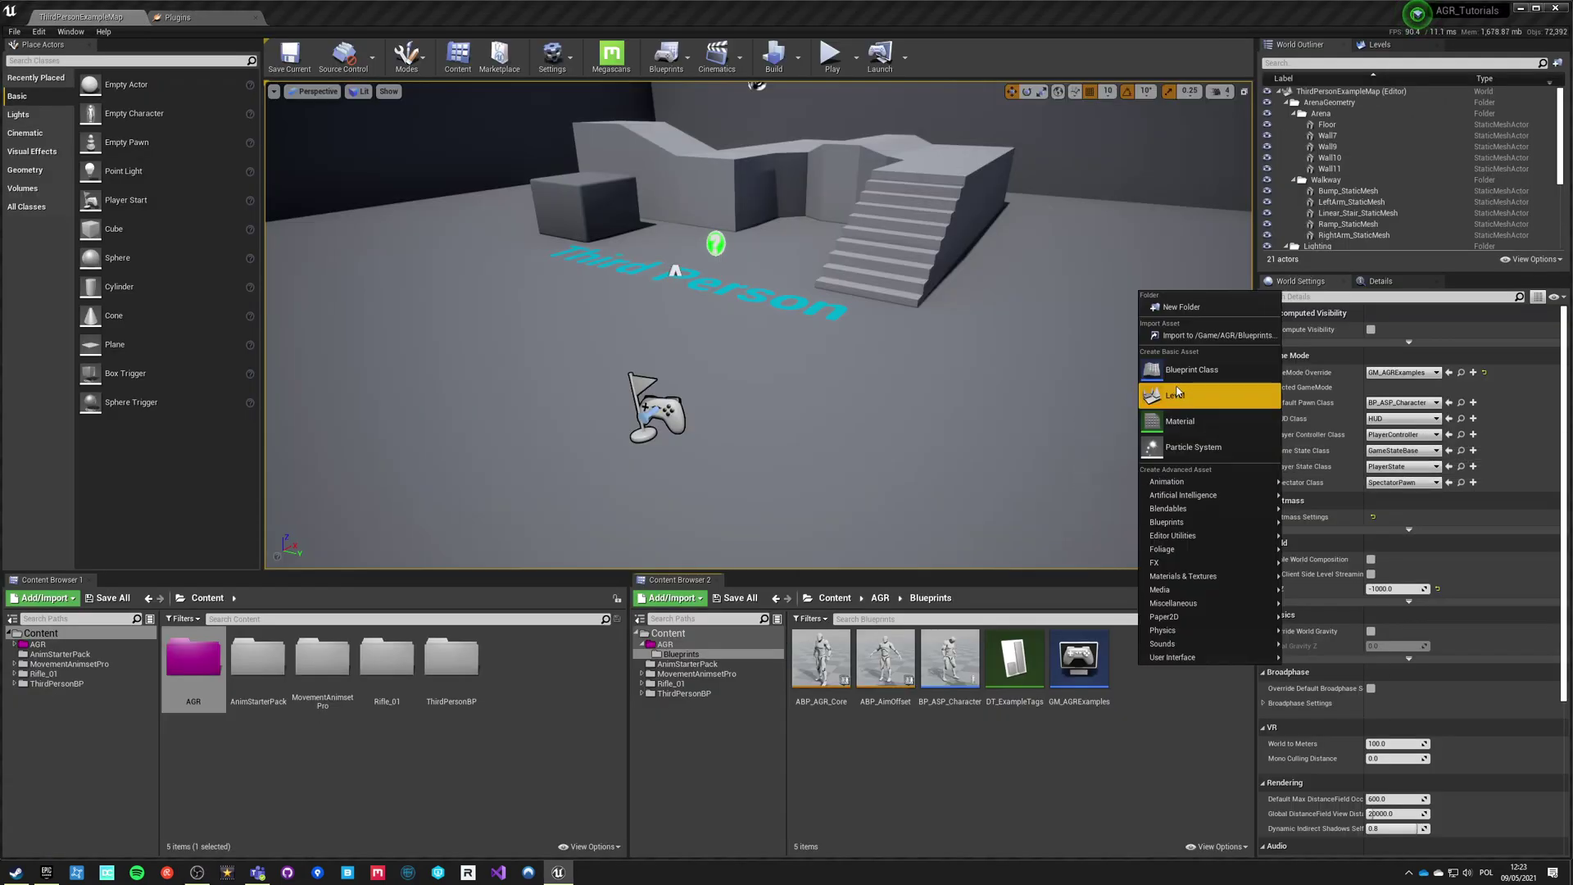
pyautogui.click(1190, 369)
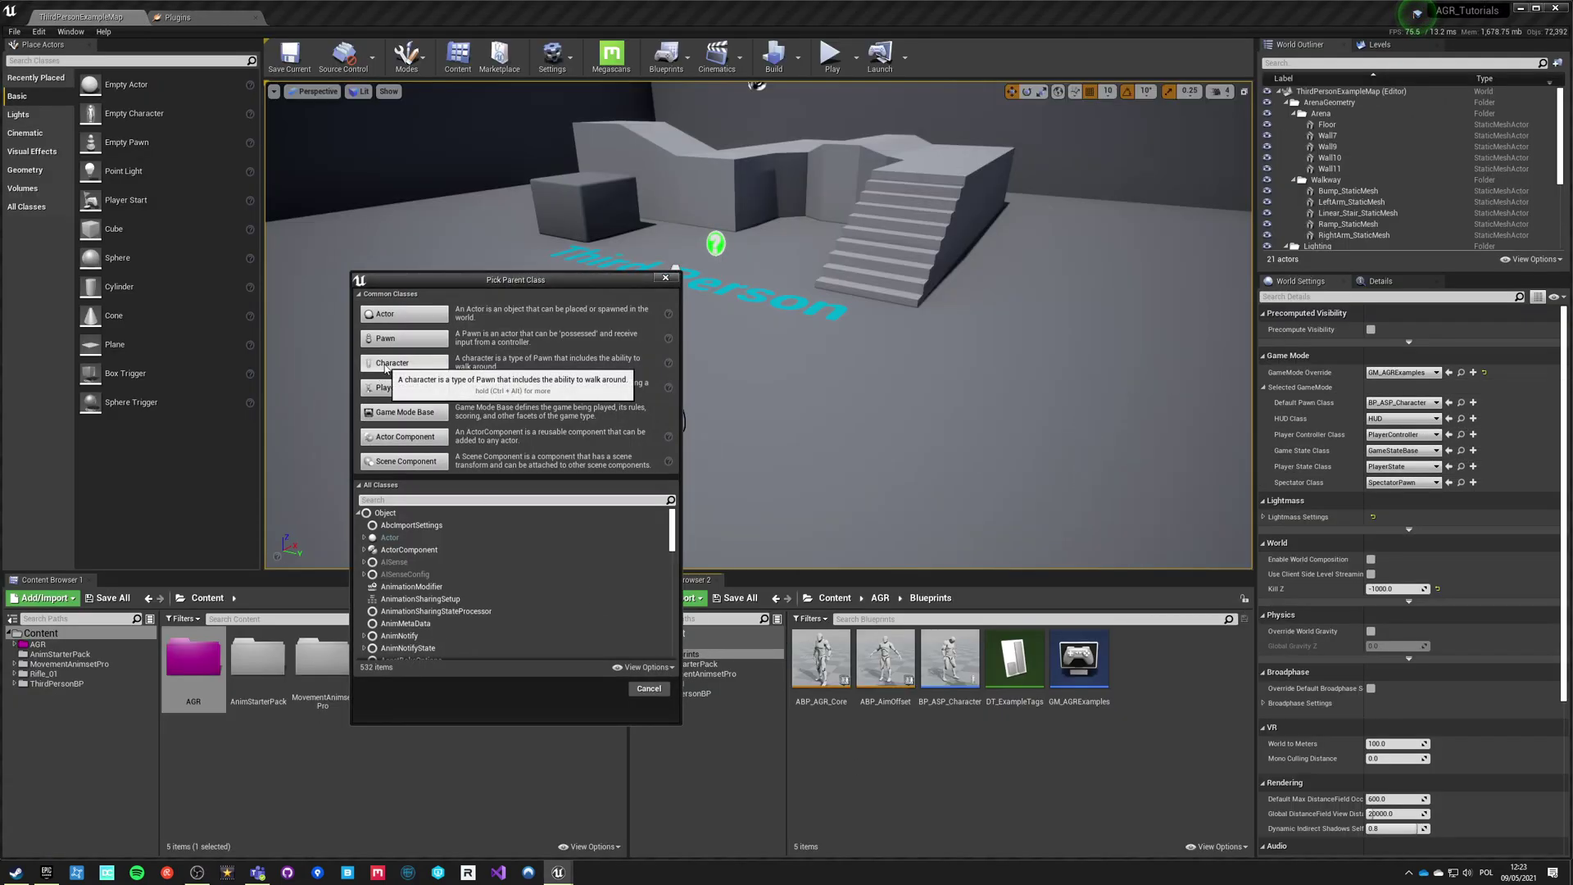
pyautogui.click(404, 388)
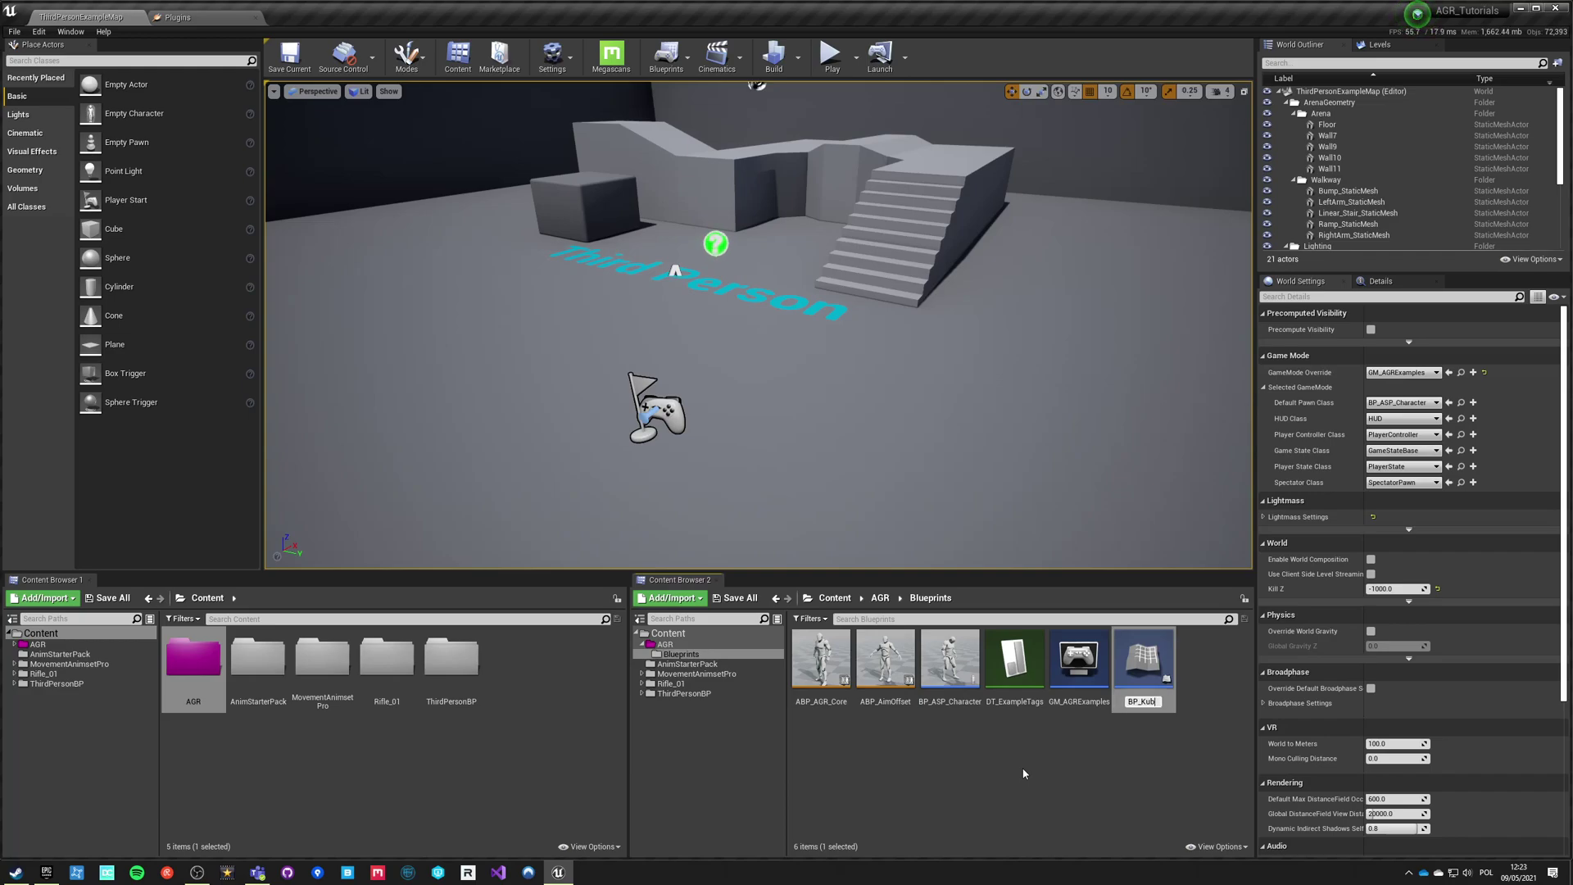
pyautogui.write('p[Character')
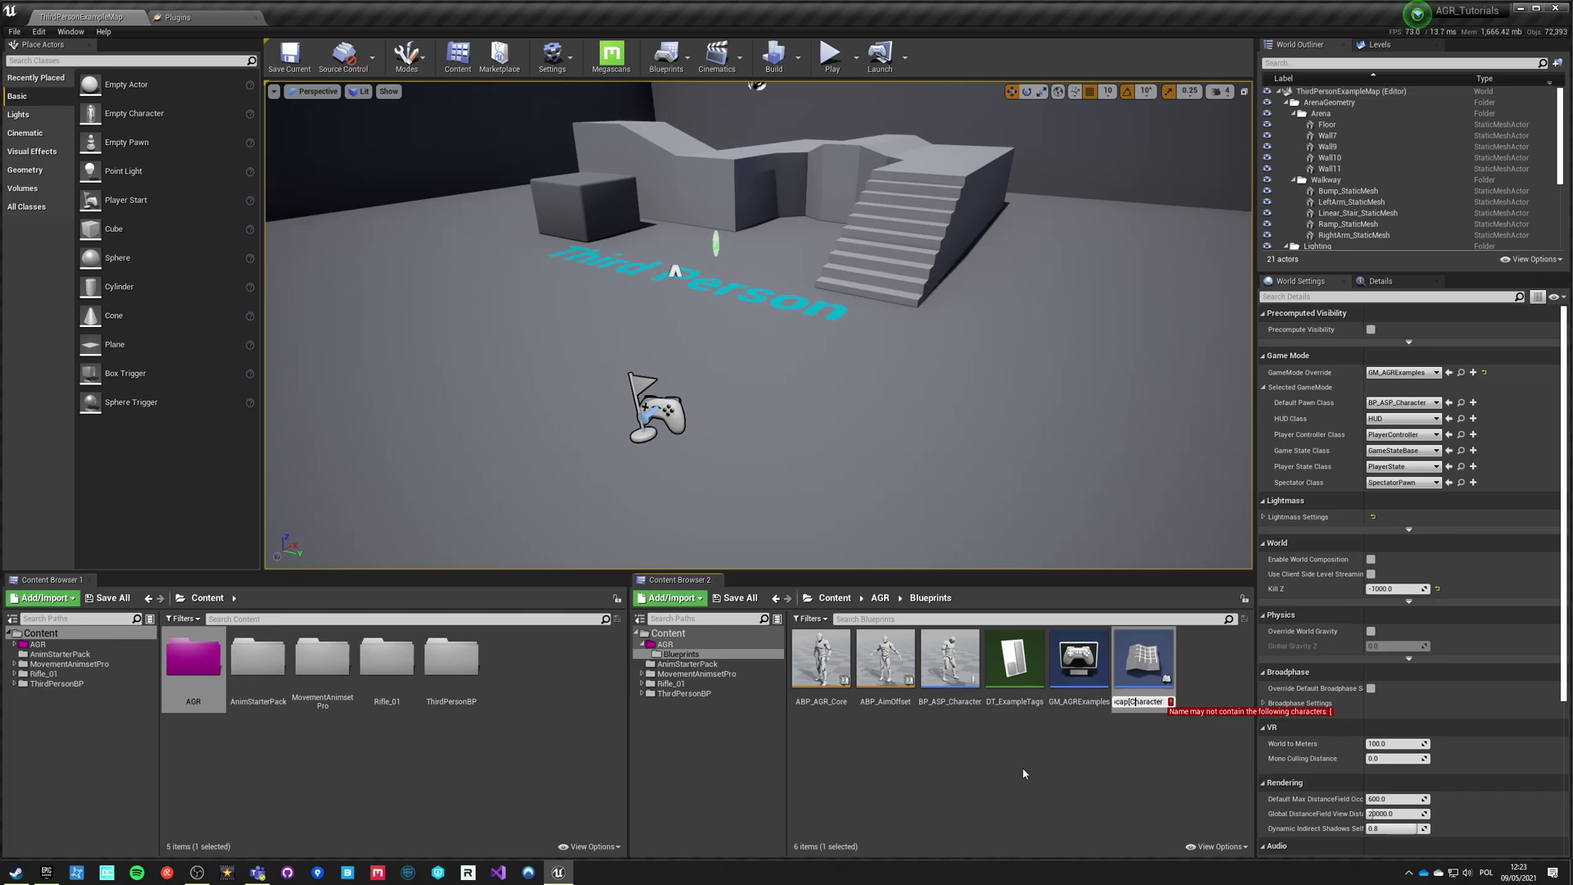
pyautogui.press('Return')
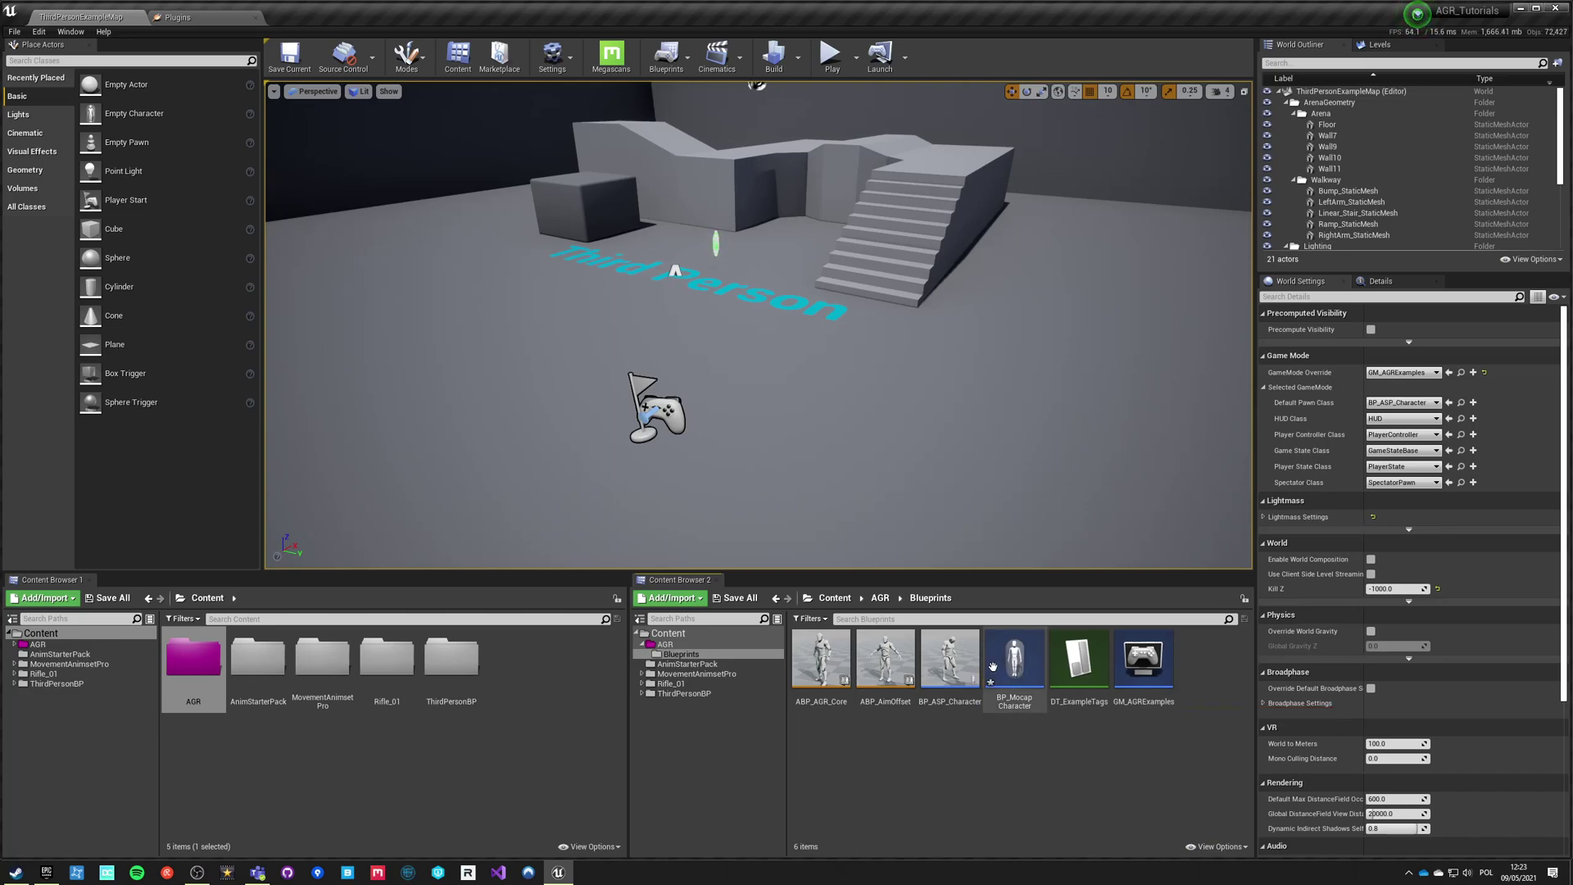
# Step: Open BP_MocapCharacter, dock its editor beside the other open editors, and select the inherited Mesh component
pyautogui.doubleClick(997, 672)
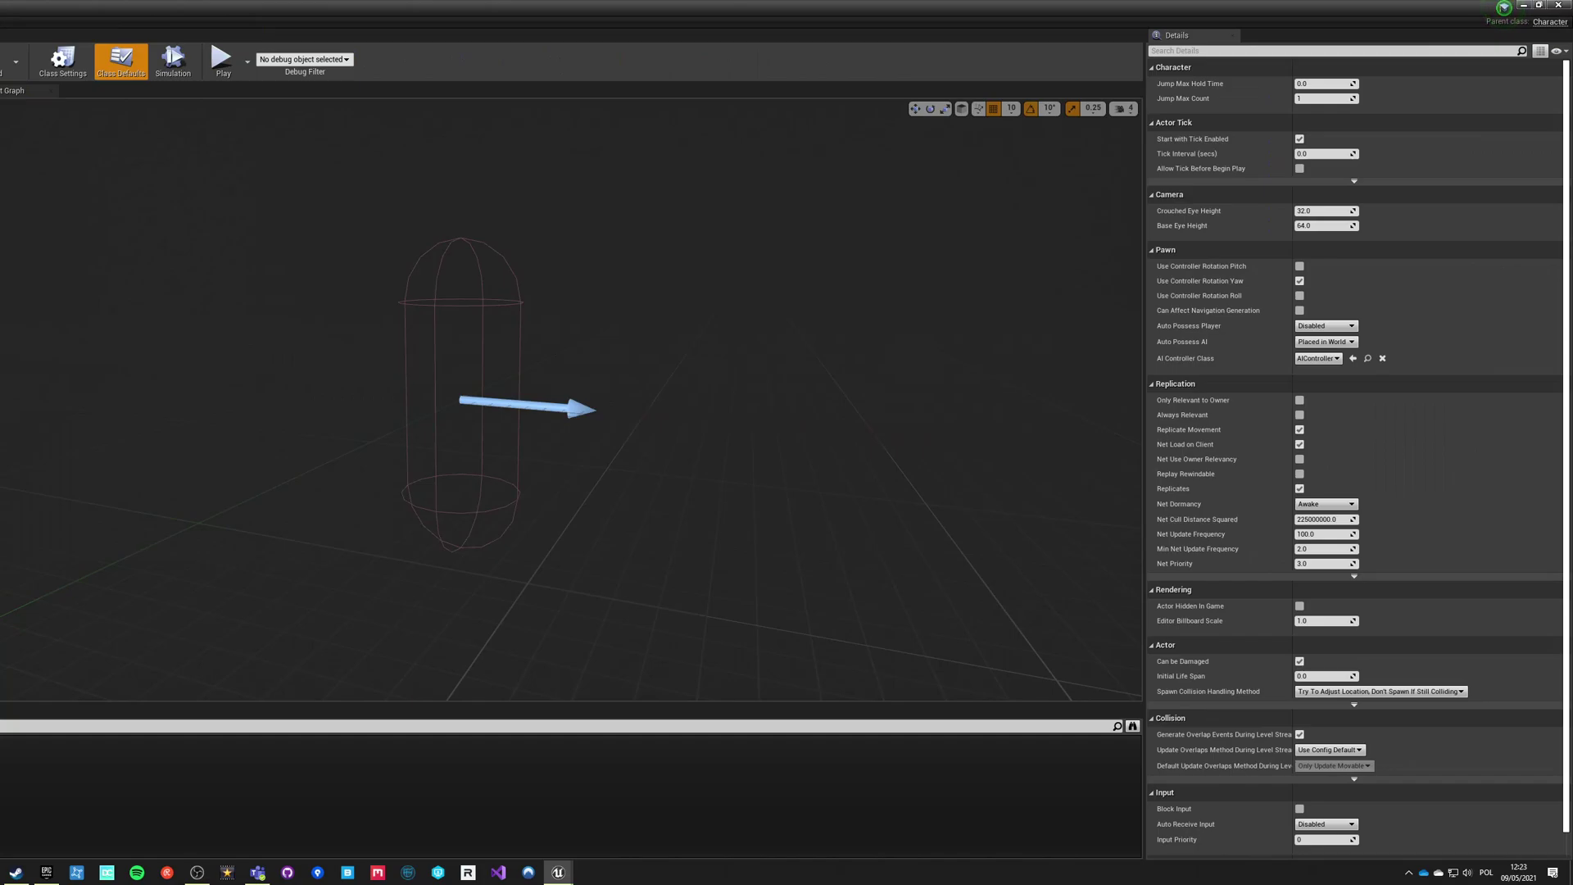
pyautogui.moveTo(0, 8); pyautogui.dragTo(377, 21)
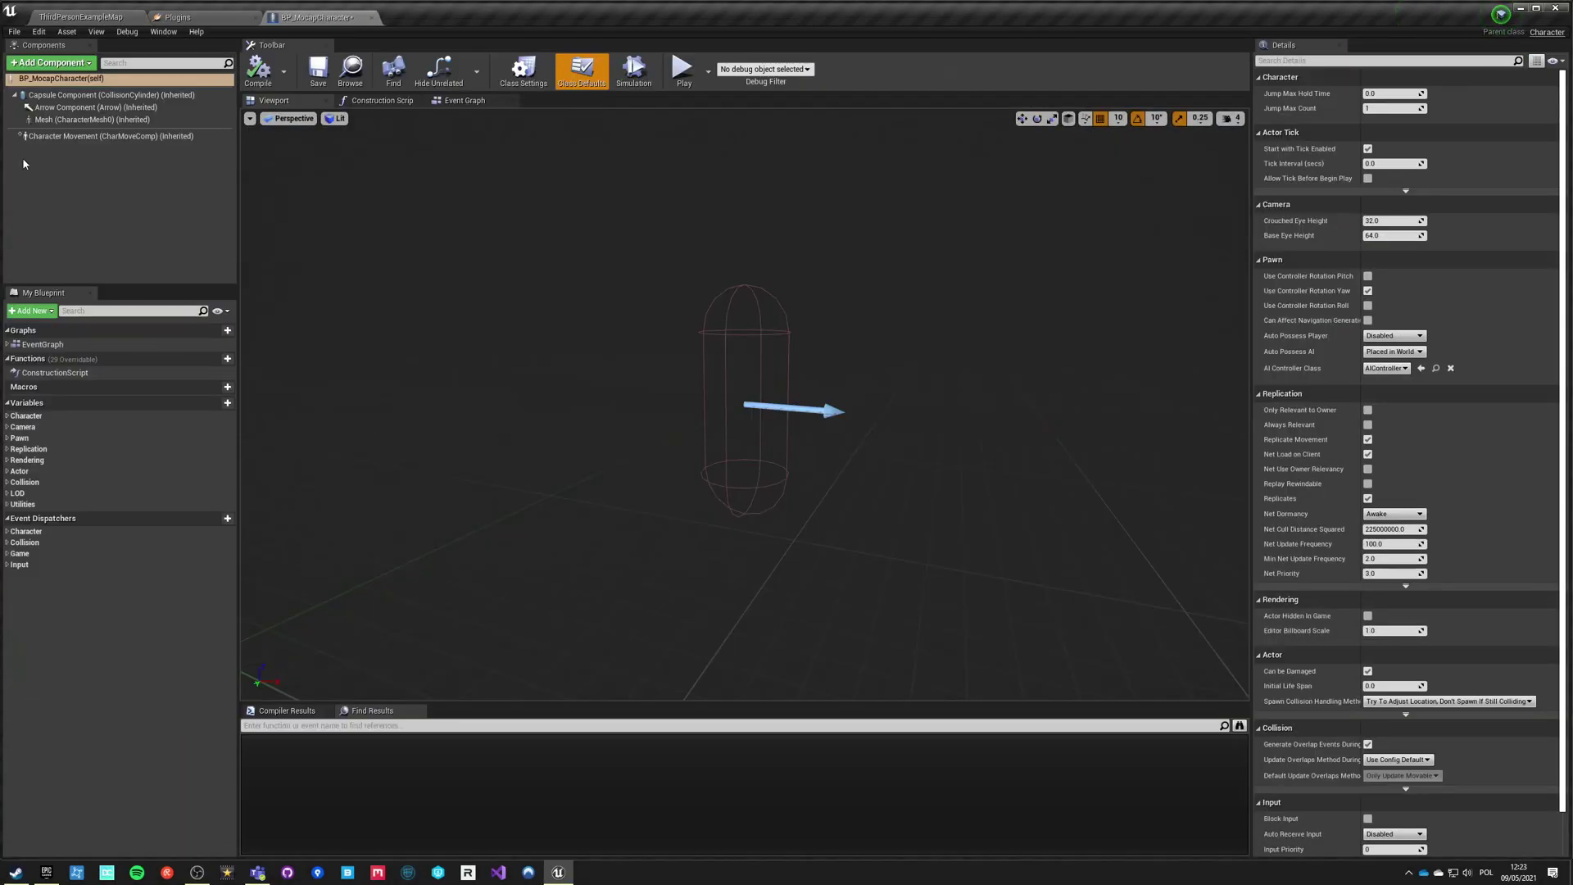
pyautogui.click(82, 119)
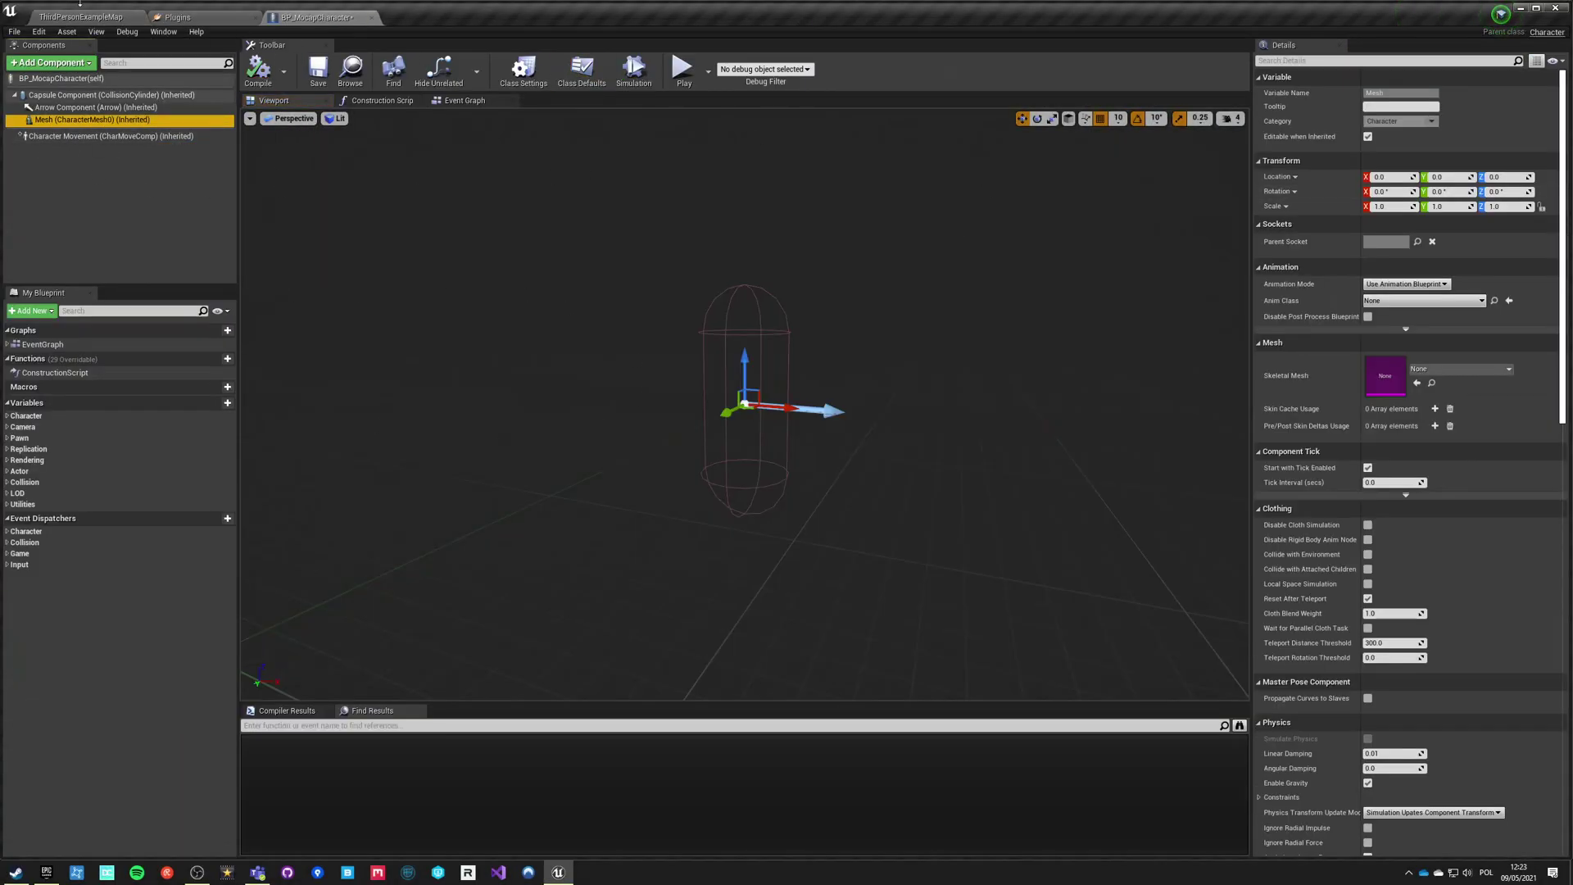
# Step: Open BP_ASP_Character from the AGR Blueprints folder and locate its Mesh component's skeletal mesh among the project assets
pyautogui.click(81, 17)
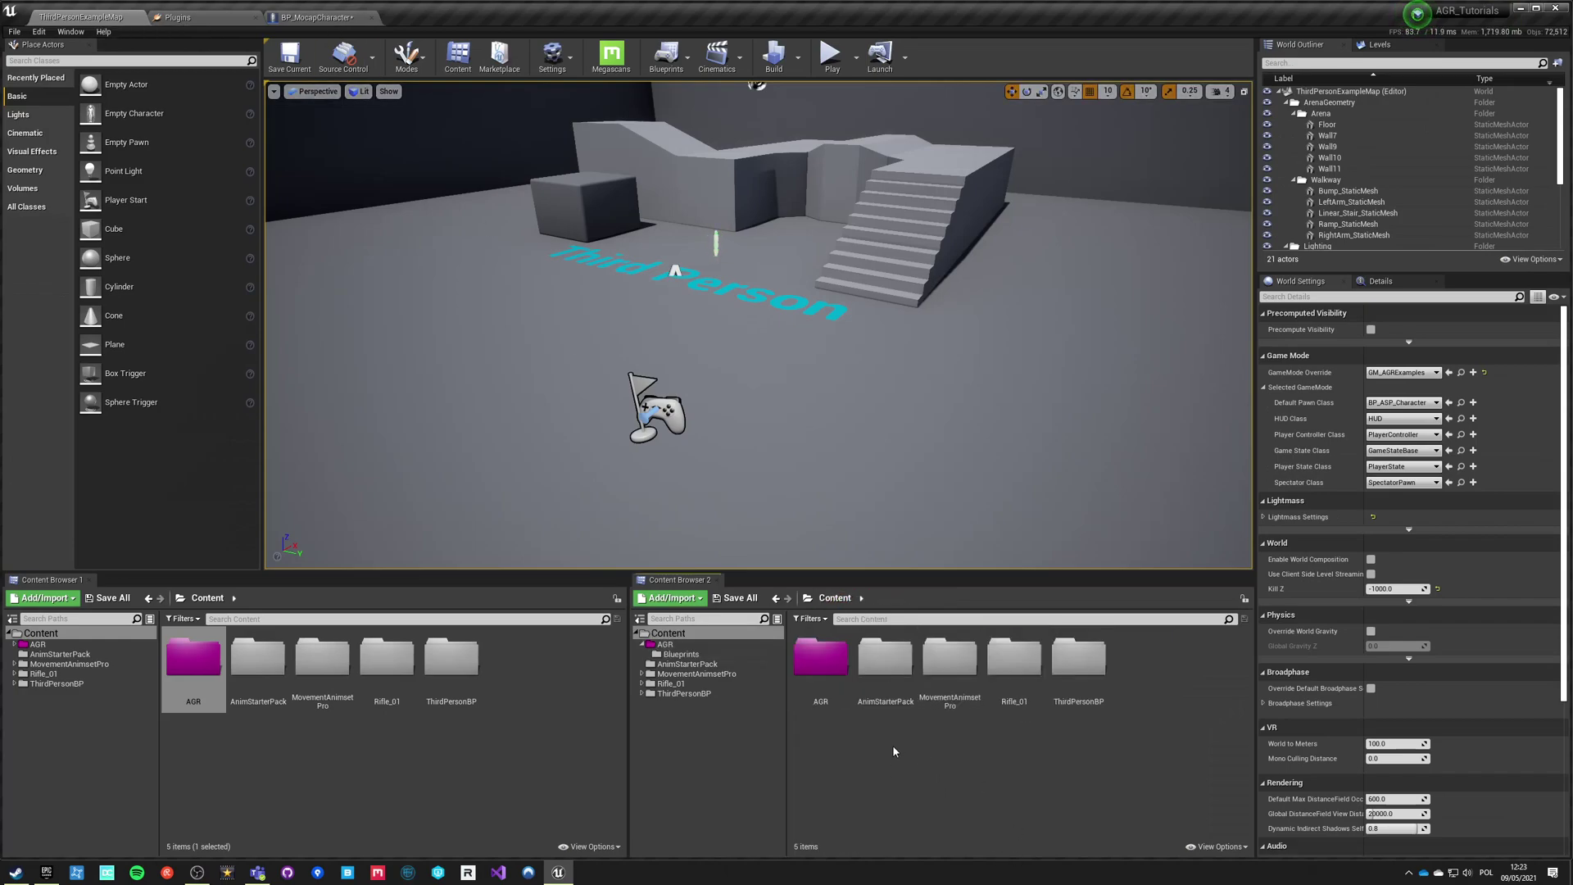
pyautogui.click(891, 687)
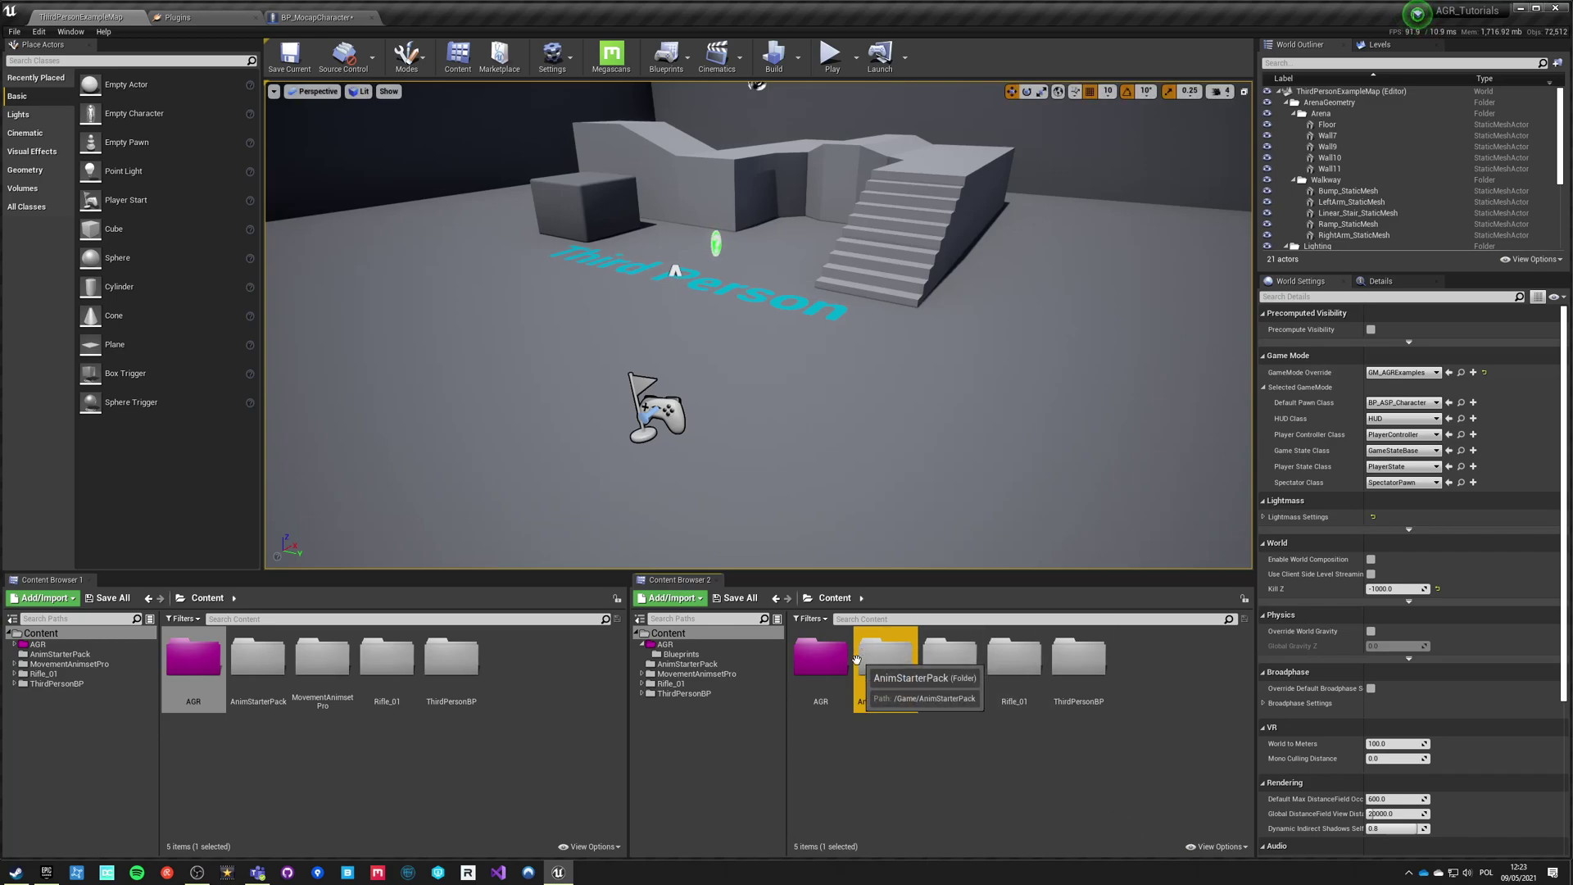
pyautogui.doubleClick(820, 658)
pyautogui.doubleClick(827, 666)
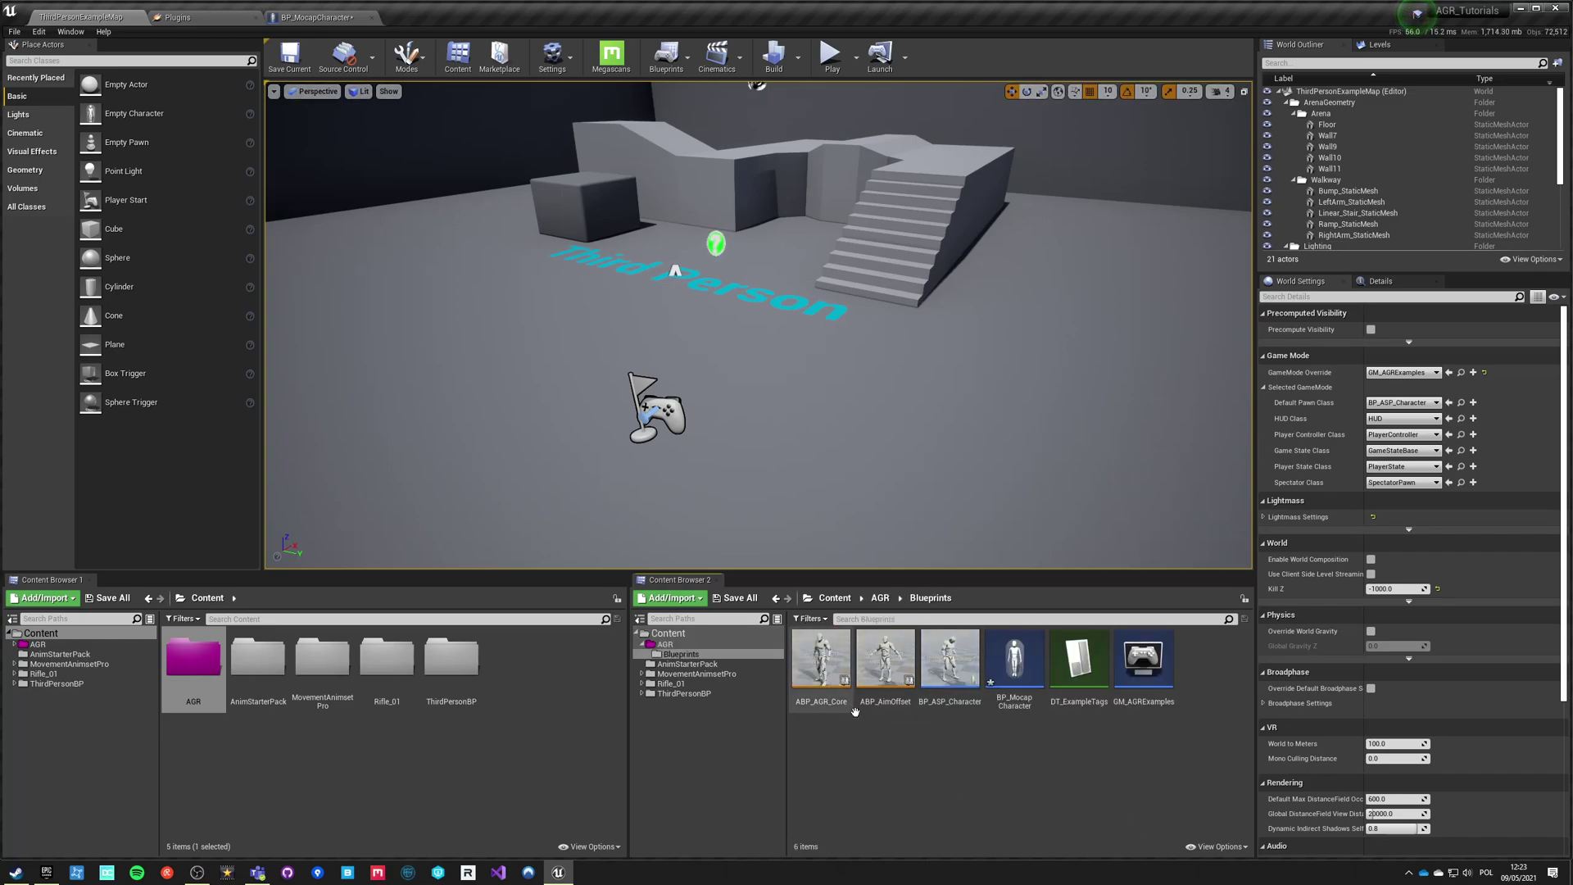
pyautogui.doubleClick(950, 668)
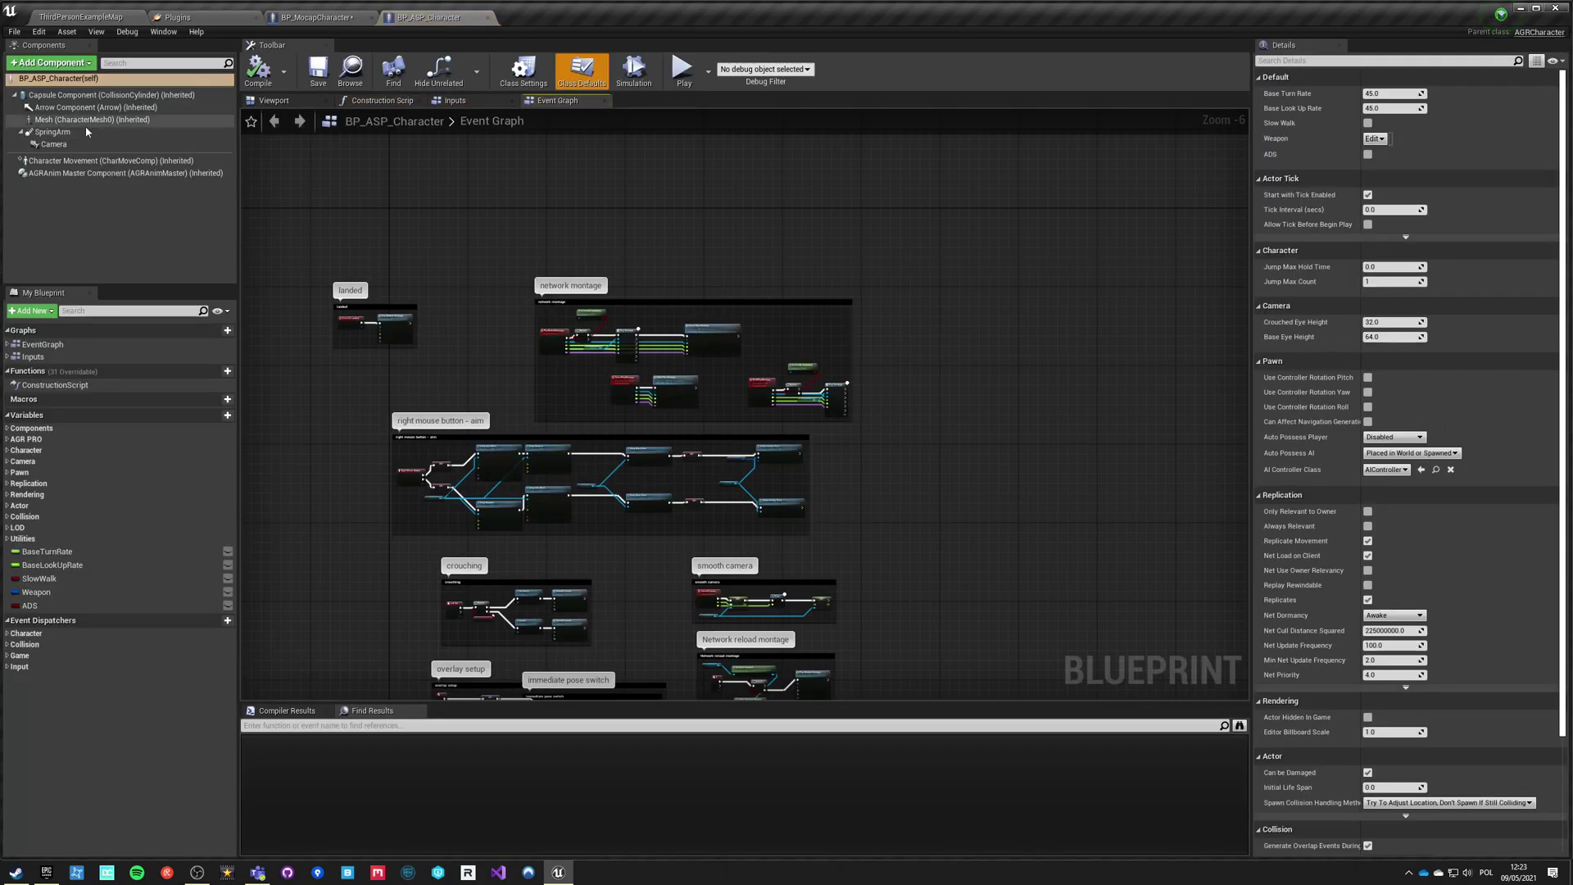
pyautogui.click(155, 121)
pyautogui.click(1432, 382)
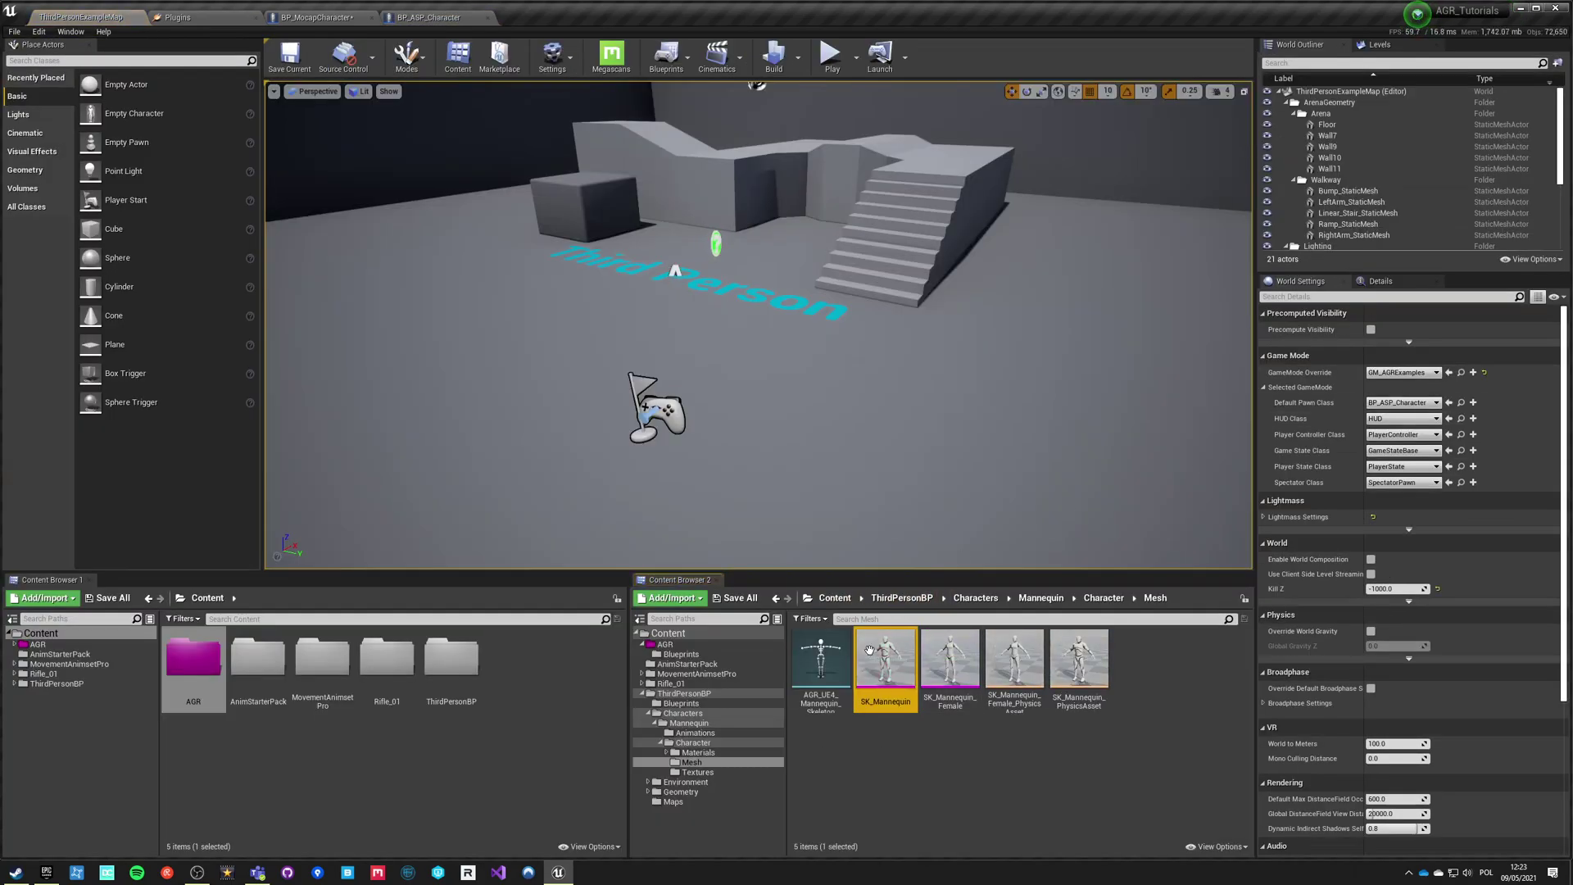
# Step: Rename the AGR_UE4_Mannequin_Skeleton asset in the mannequin Mesh folder as AGR_Skeleton
pyautogui.click(822, 668)
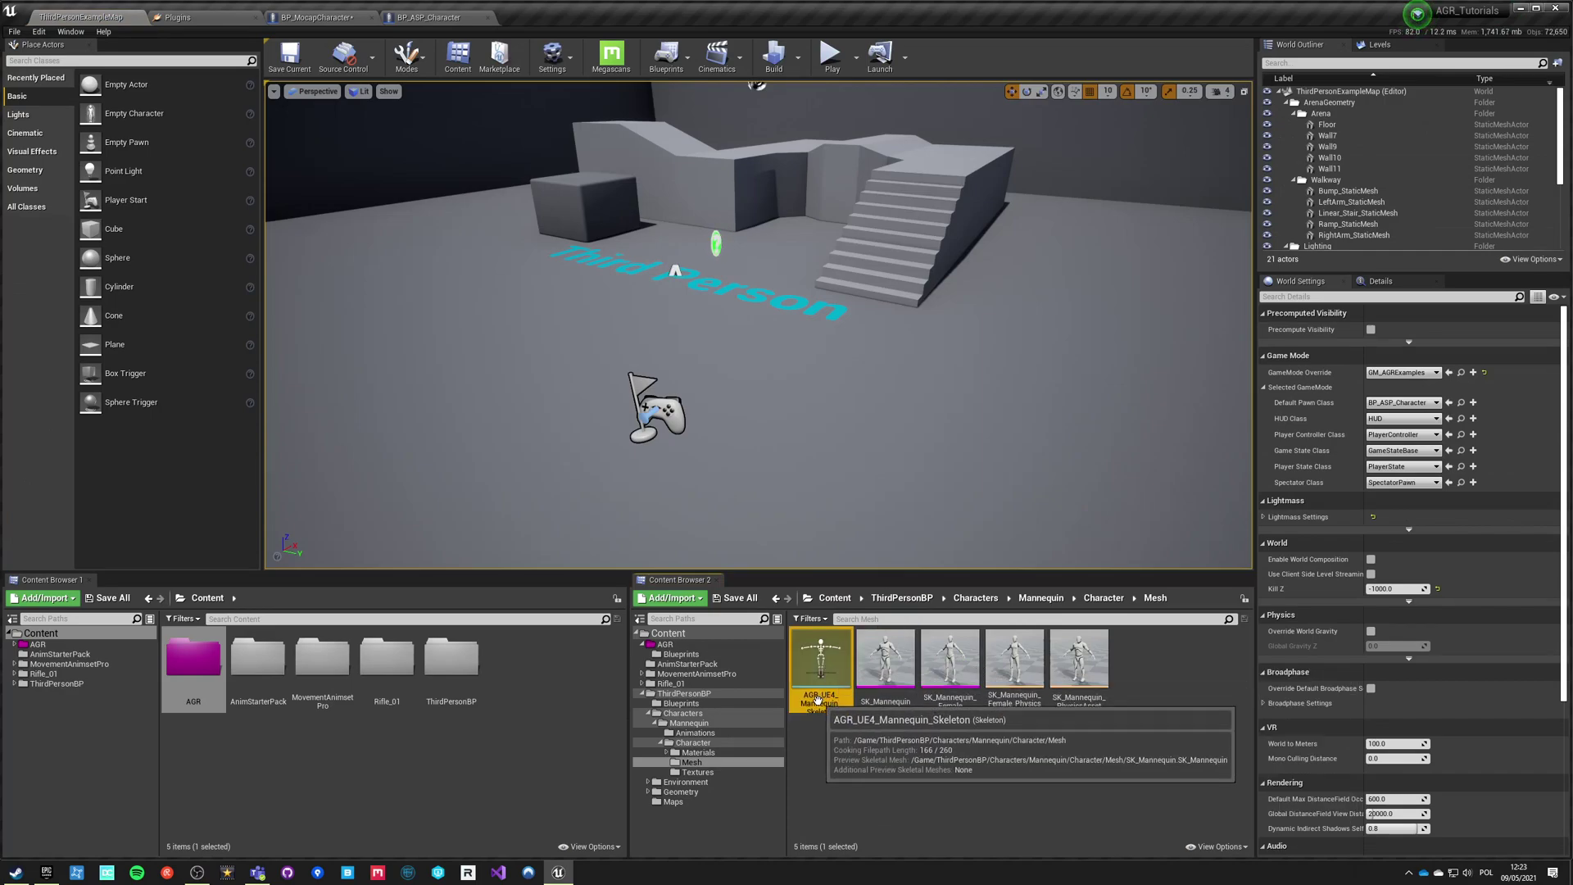
pyautogui.click(823, 701)
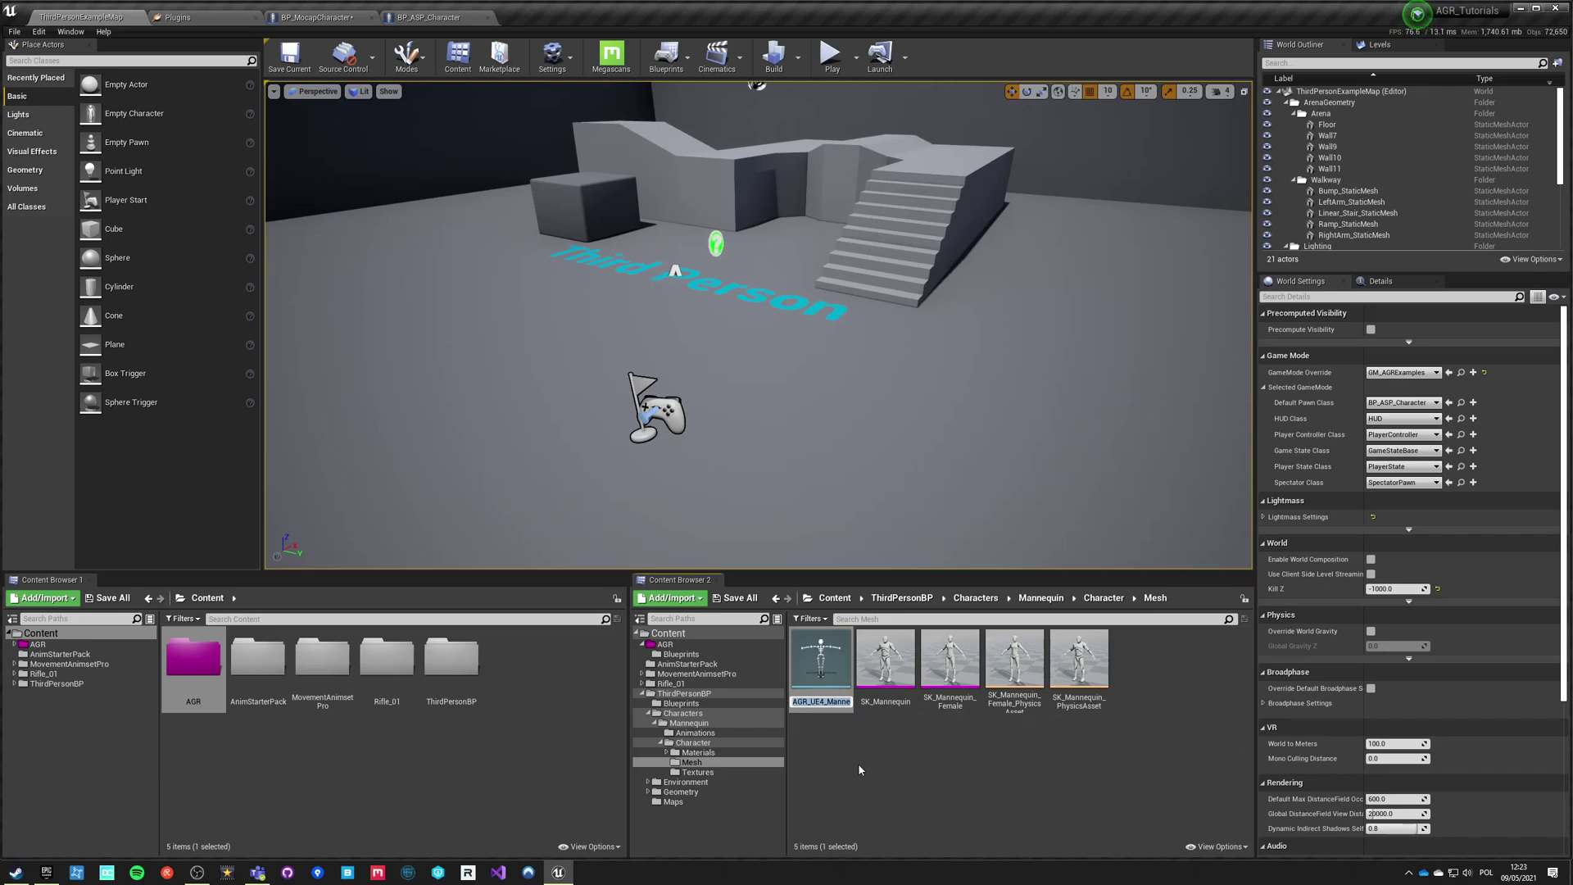
pyautogui.write('AGR_Skeleton')
pyautogui.press('Return')
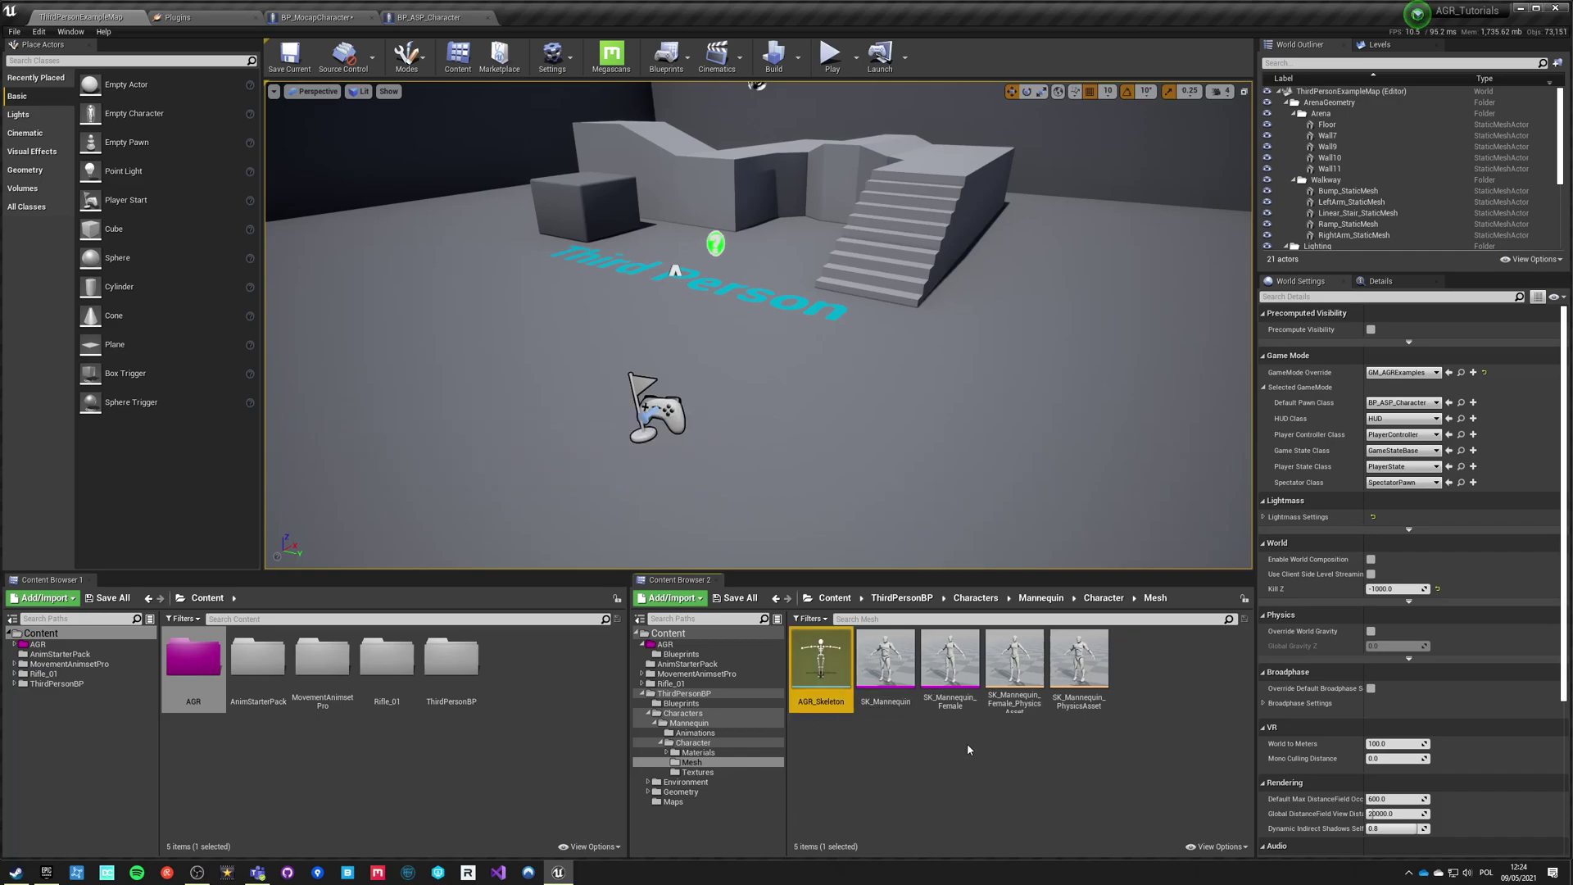
# Step: Open the Mesh folder inside MovementAnimsetPro's UE4_Mannequin folder
pyautogui.click(835, 597)
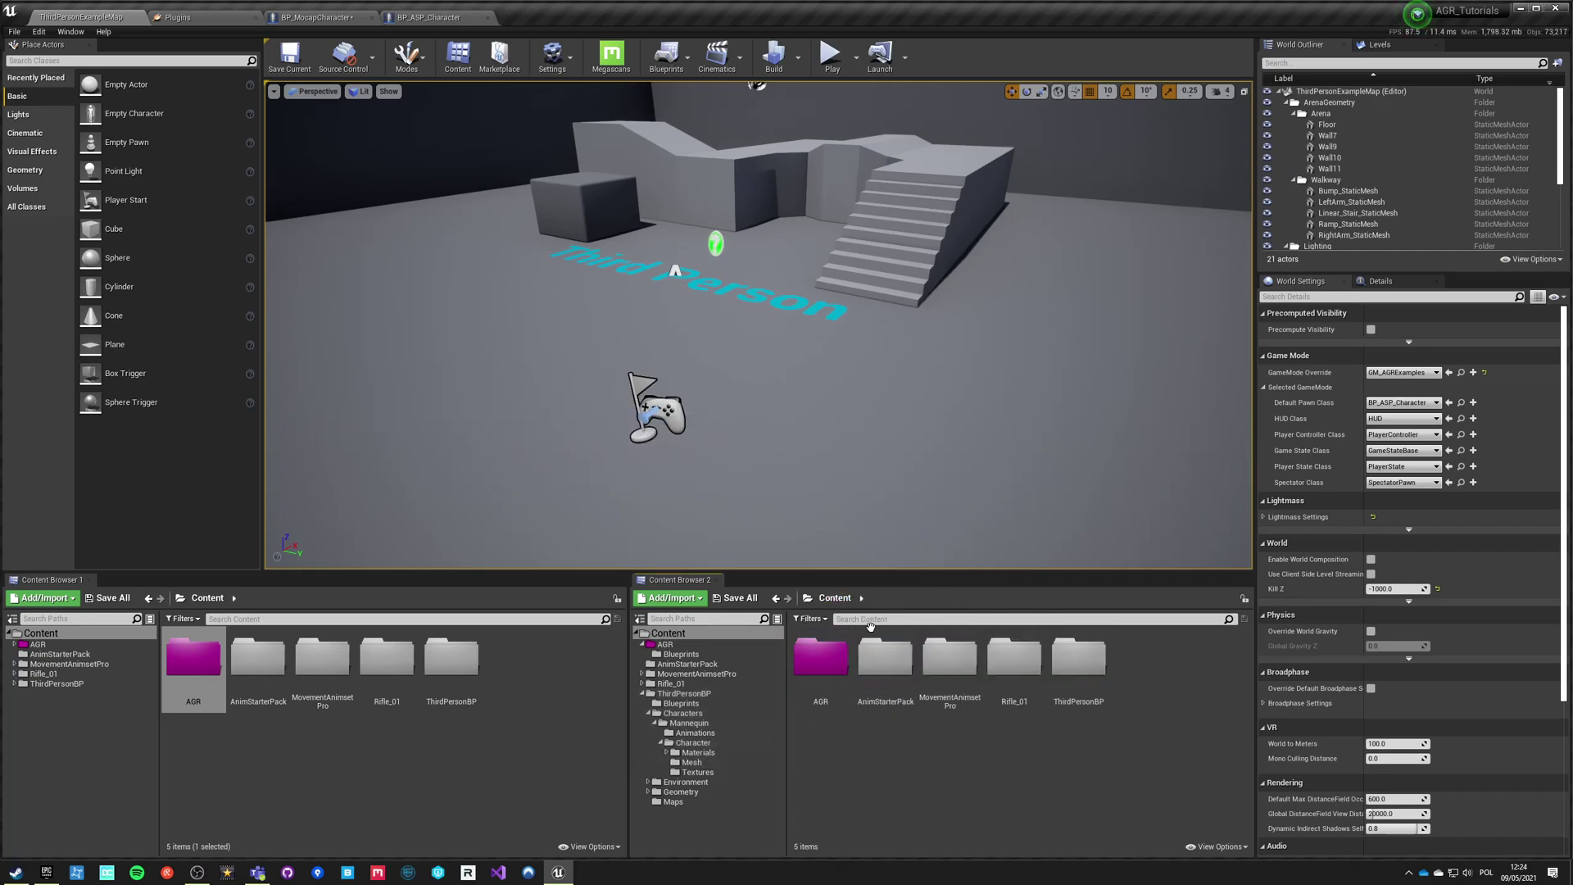
pyautogui.doubleClick(951, 665)
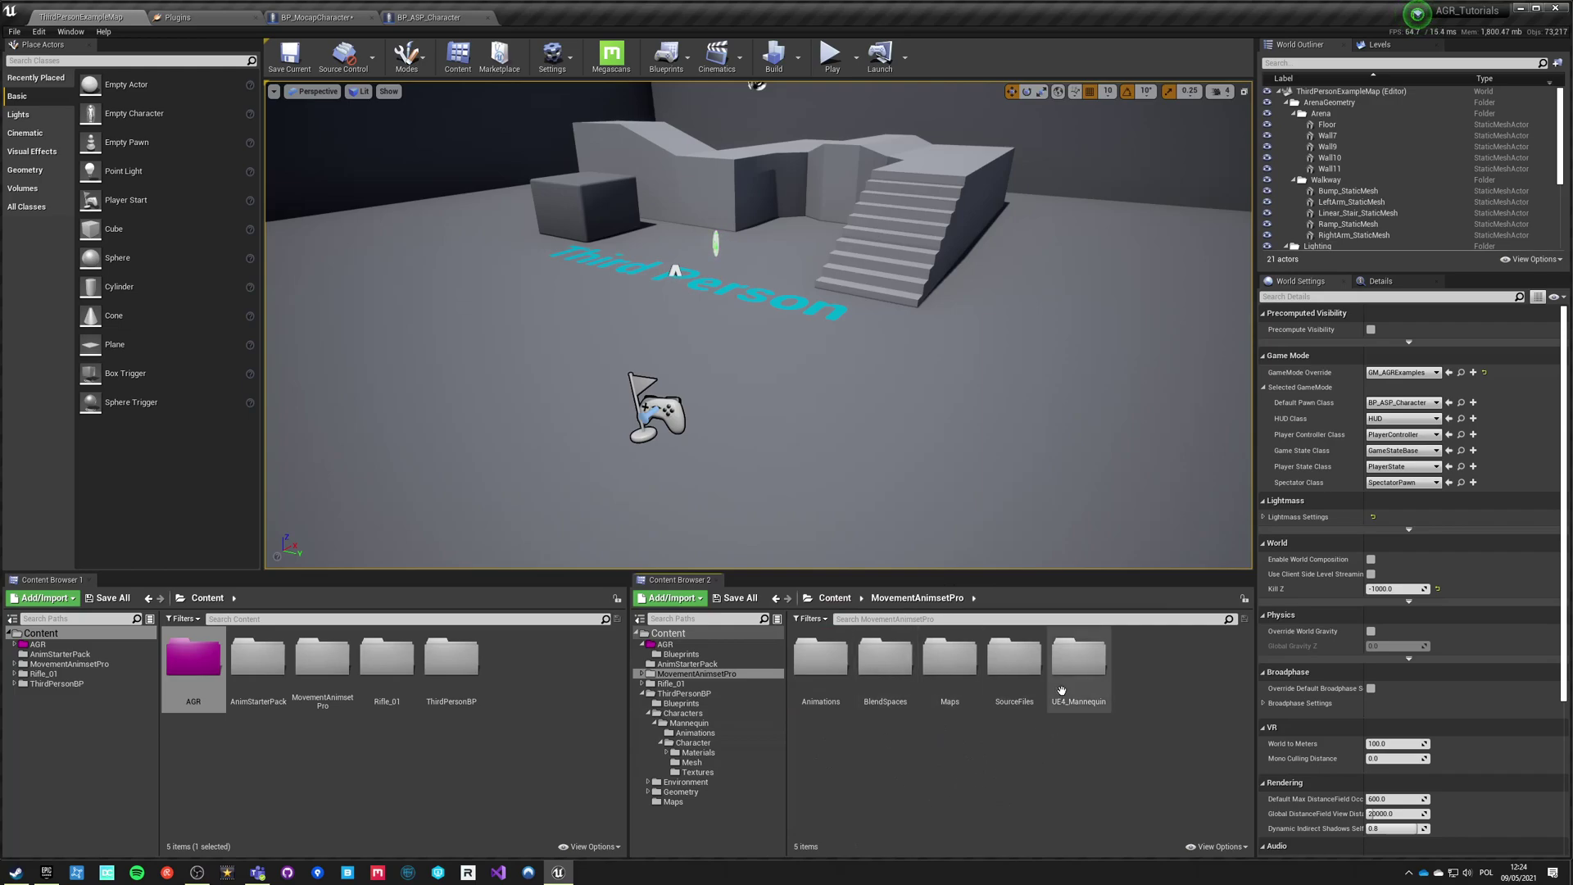
pyautogui.click(1071, 666)
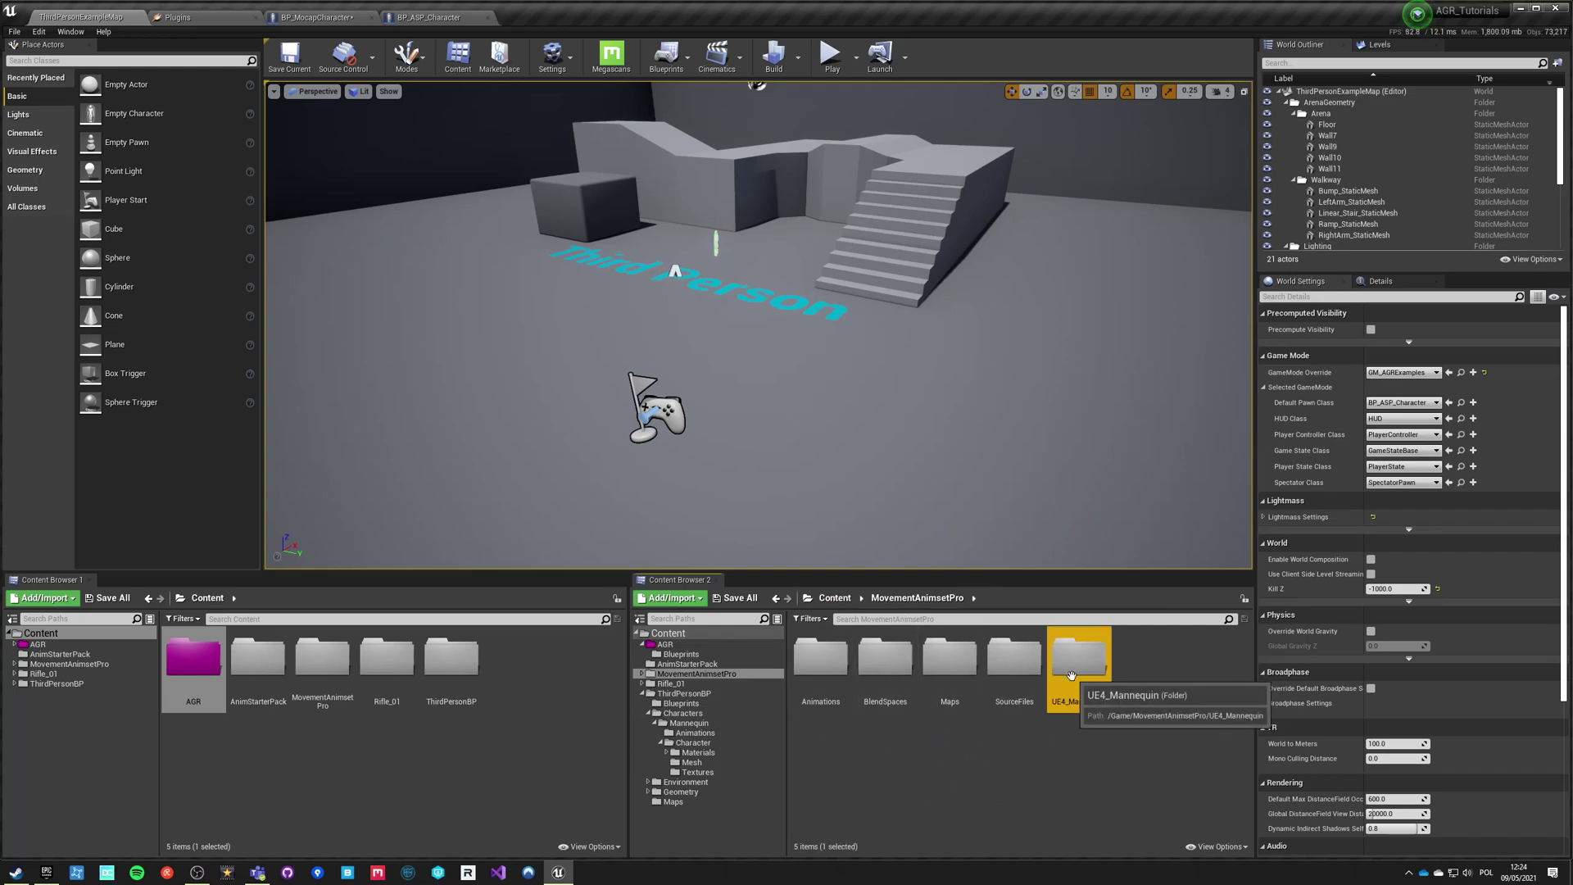
pyautogui.doubleClick(1071, 666)
pyautogui.doubleClick(895, 666)
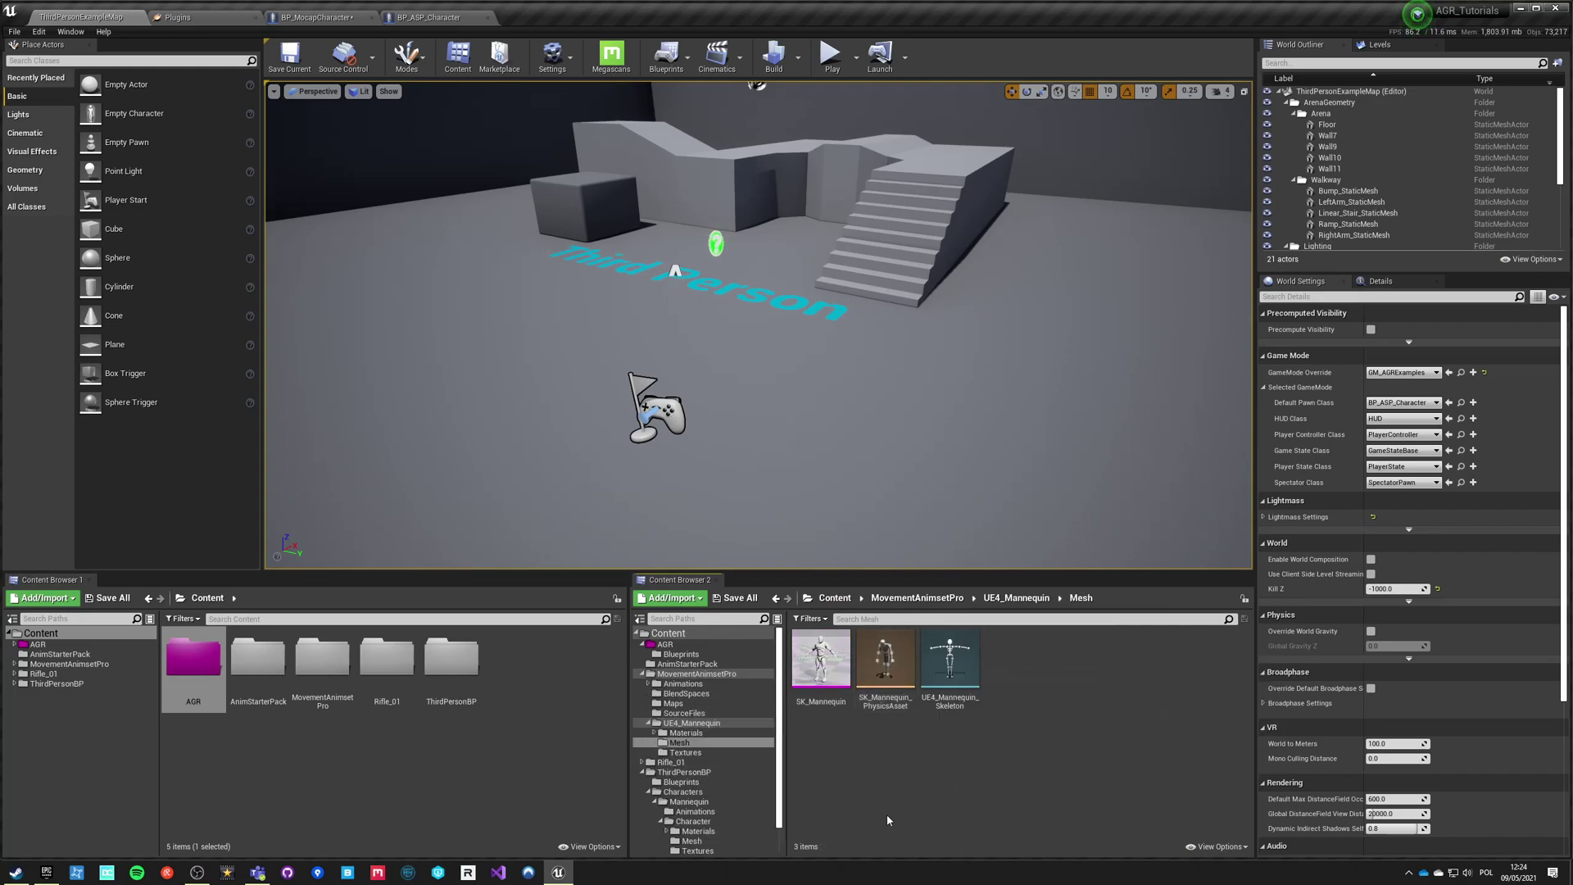
pyautogui.click(951, 666)
pyautogui.press('Delete')
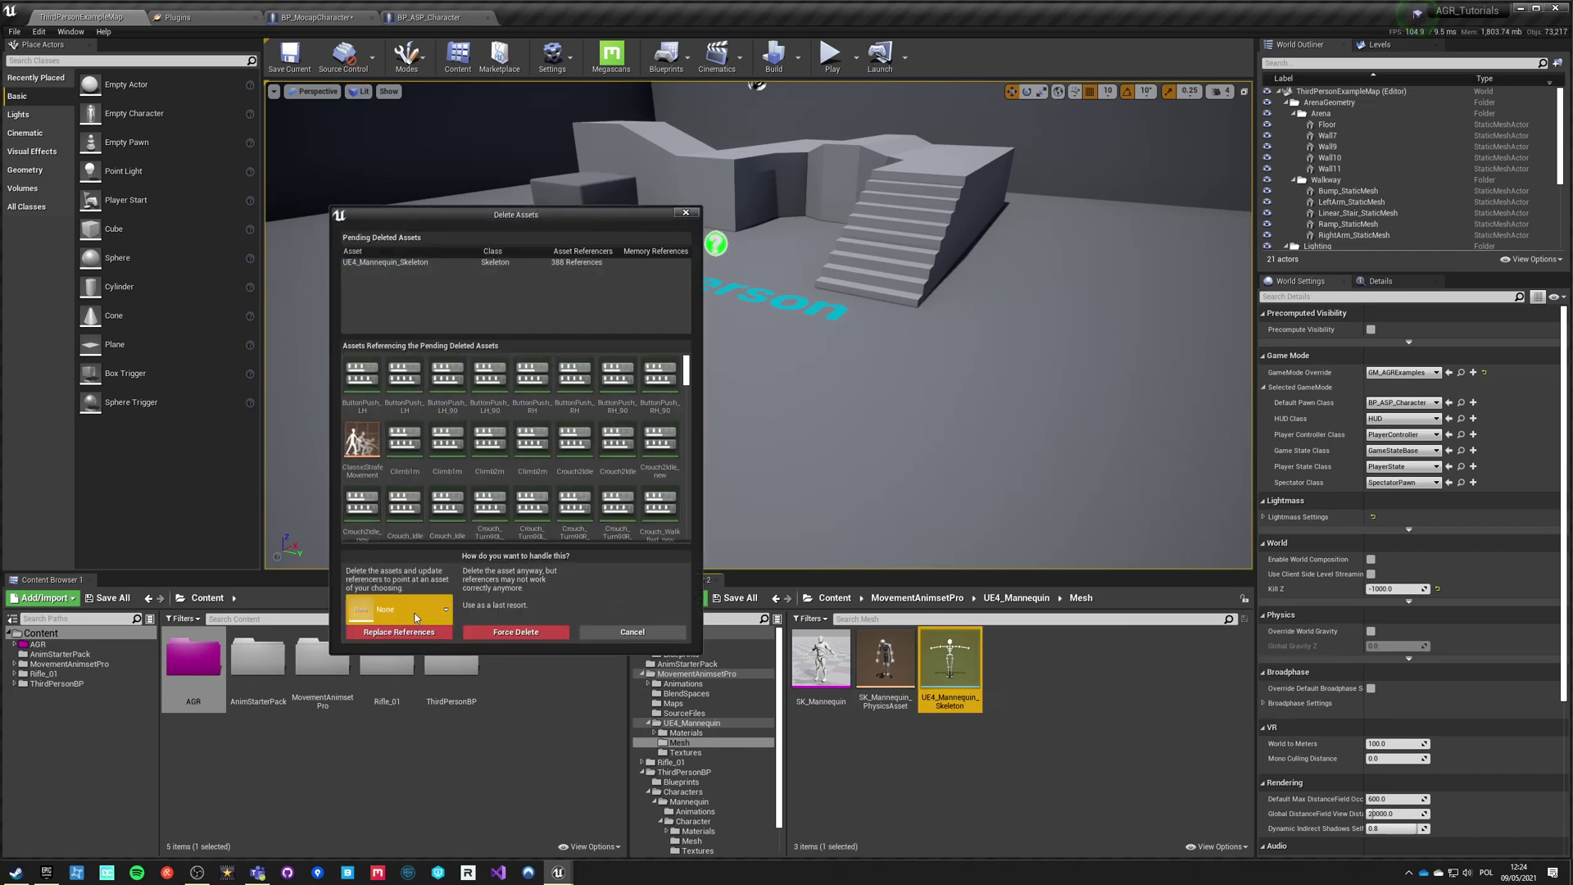
pyautogui.click(515, 632)
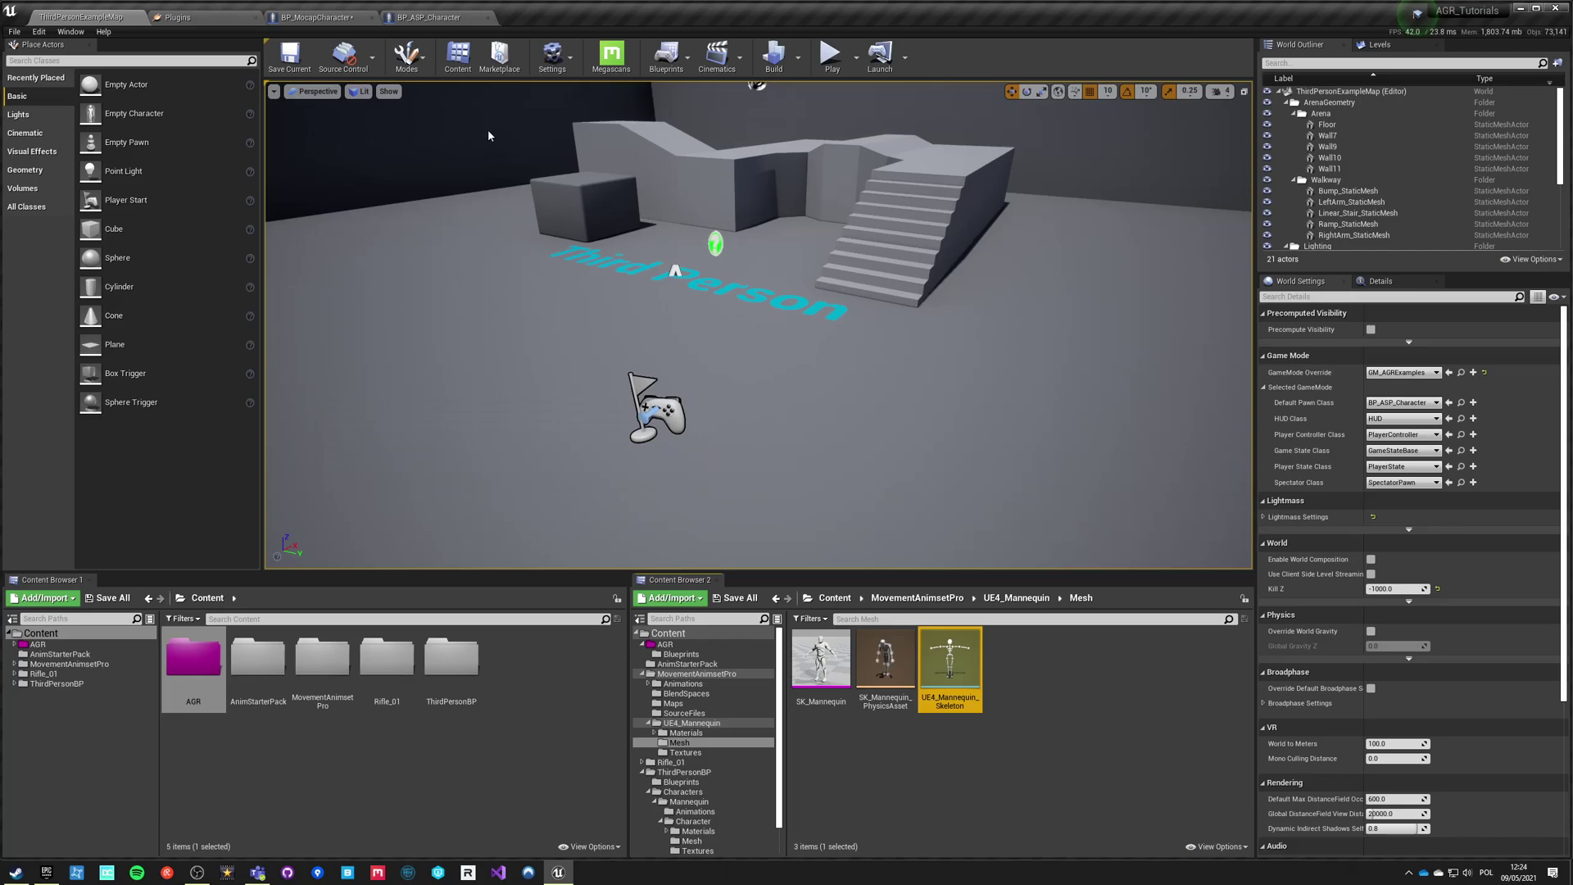
# Step: Examine the bone hierarchy of UE4_Mannequin_Skeleton, then close its editor and return to the level
pyautogui.scroll(-1, 209, 231)
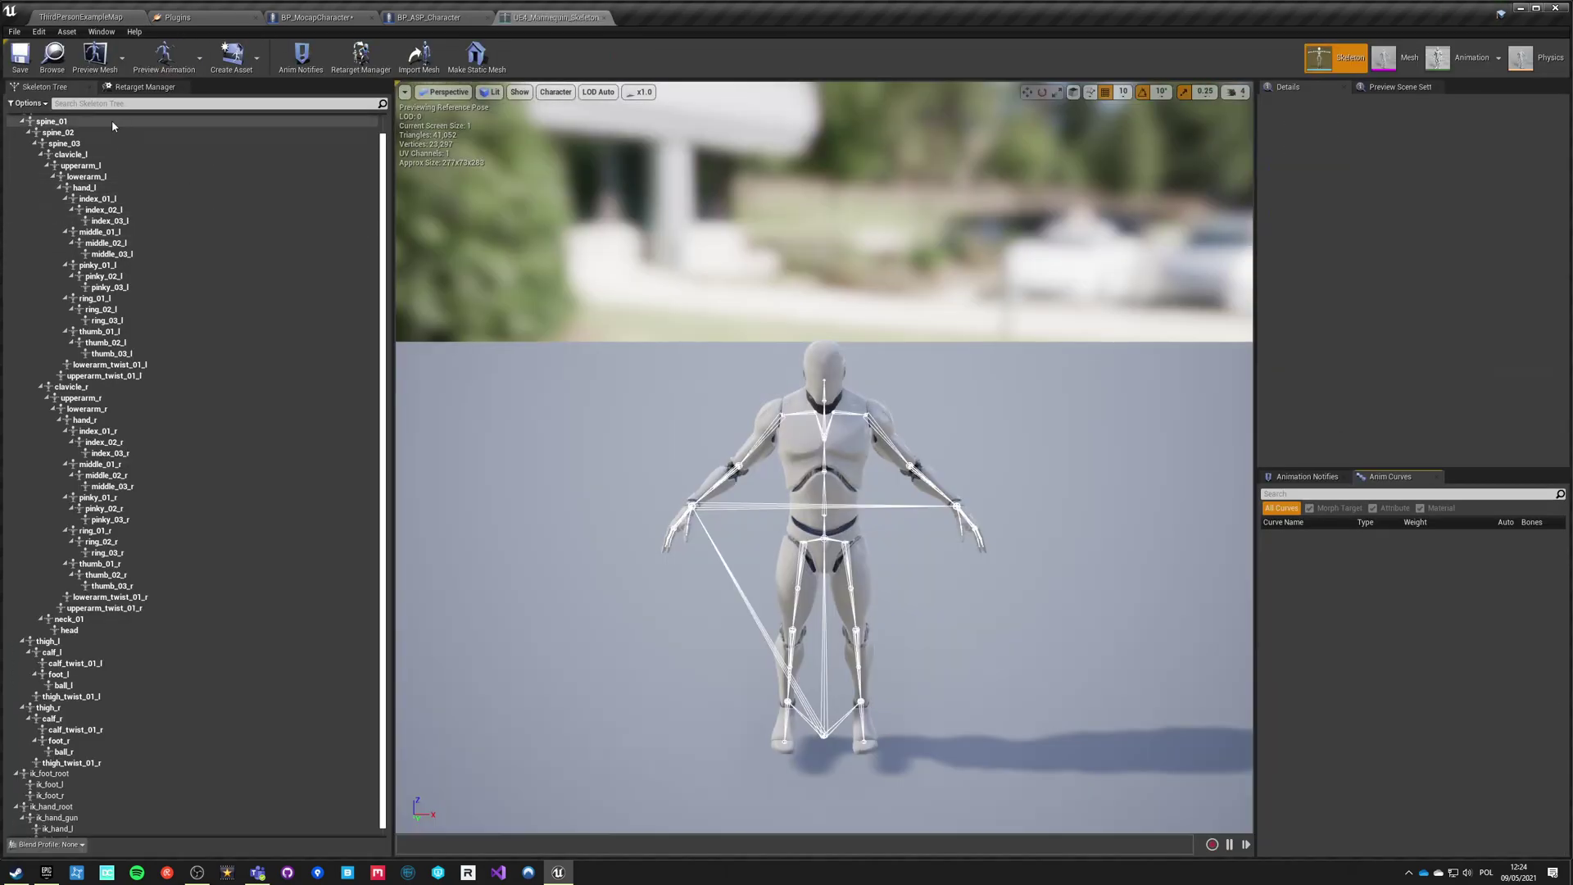
pyautogui.scroll(1, 185, 351)
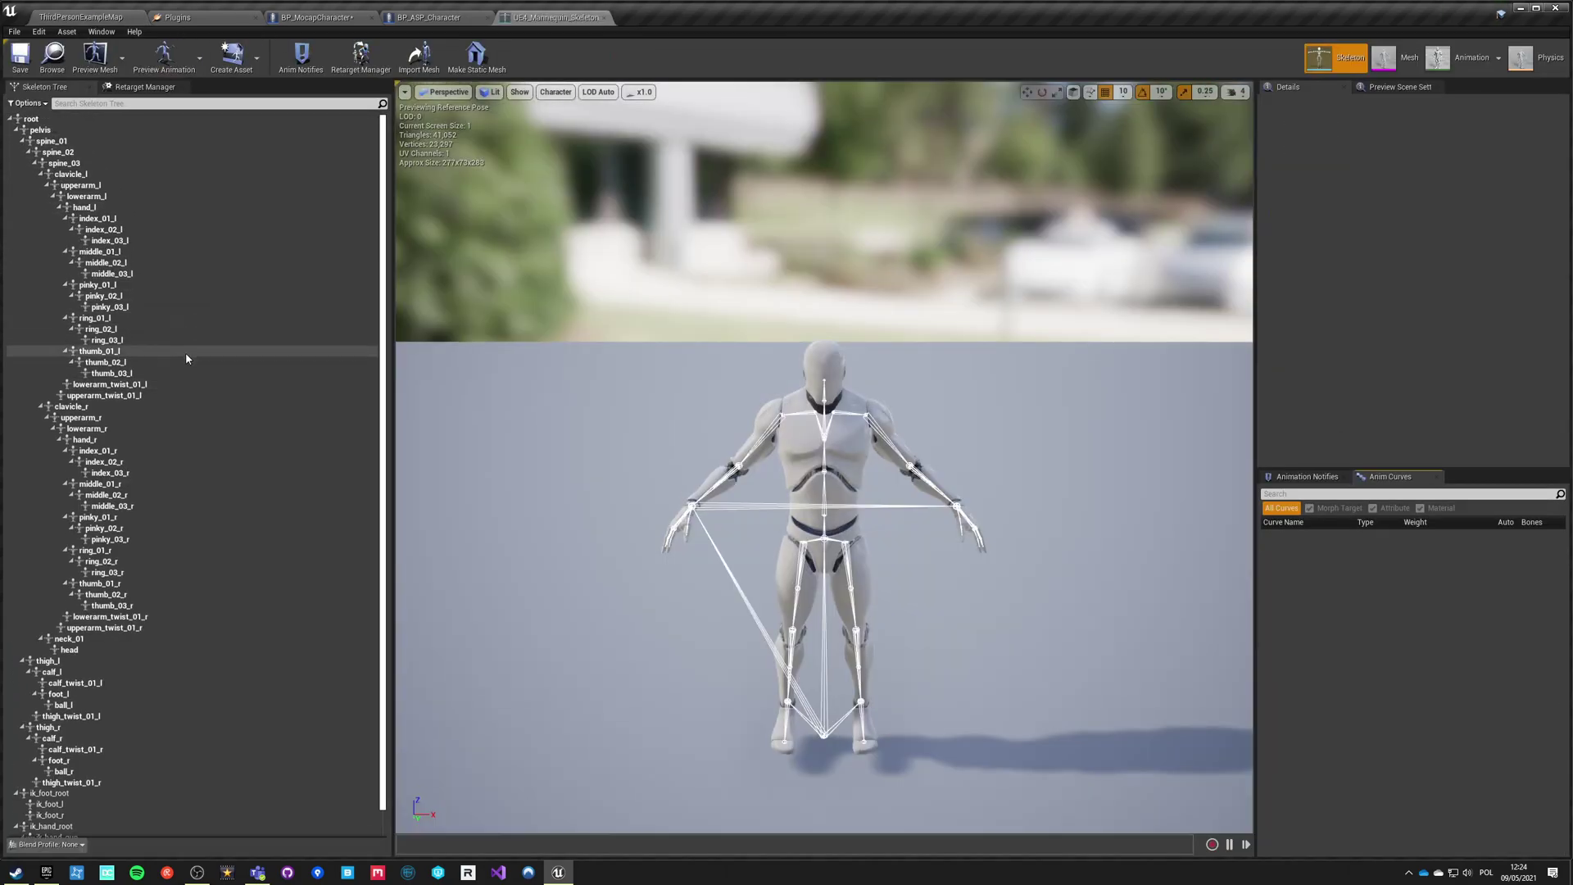
pyautogui.scroll(-2, 187, 359)
pyautogui.scroll(2, 189, 370)
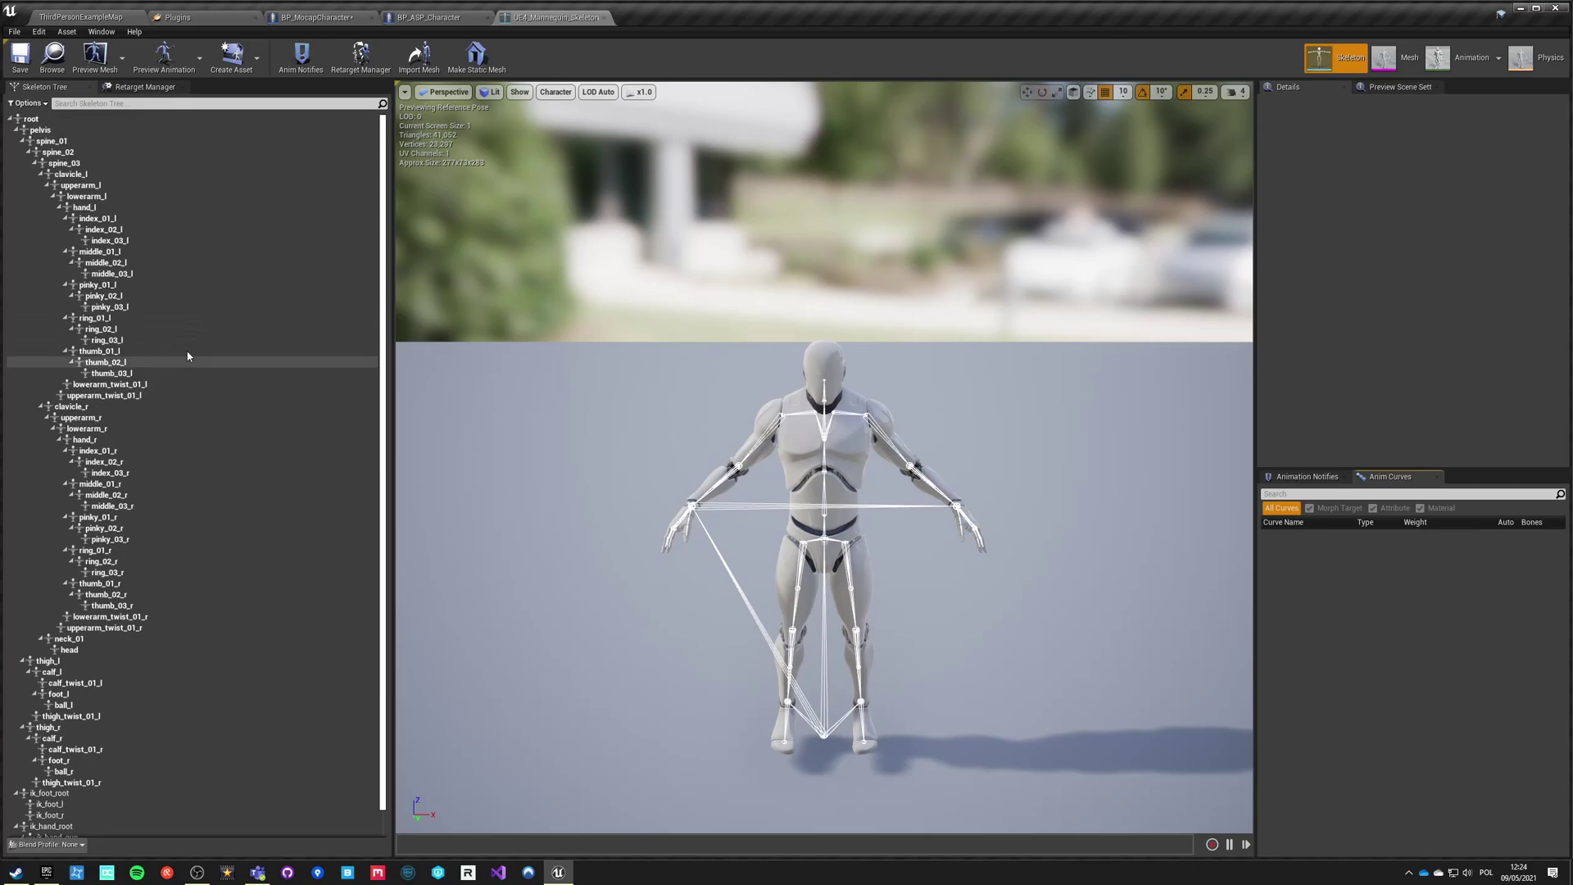
pyautogui.click(604, 18)
pyautogui.click(82, 16)
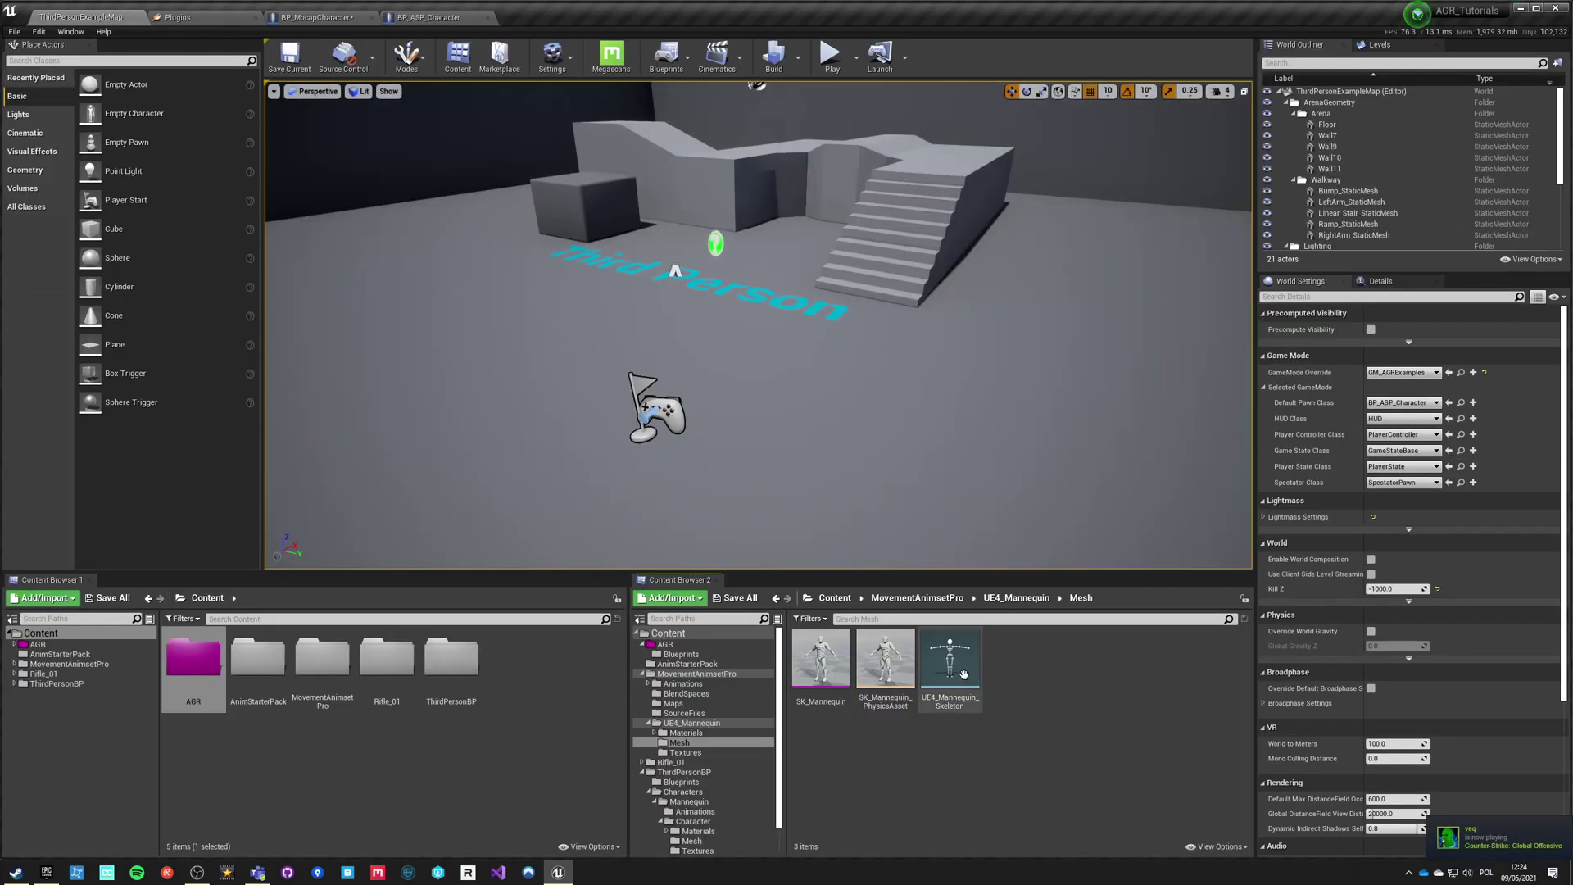
# Step: Delete UE4_Mannequin_Skeleton from MovementAnimsetPro's Mesh folder, replacing its references with AGR_Skeleton, and save the affected assets
pyautogui.click(964, 673)
pyautogui.press('Delete')
pyautogui.click(399, 609)
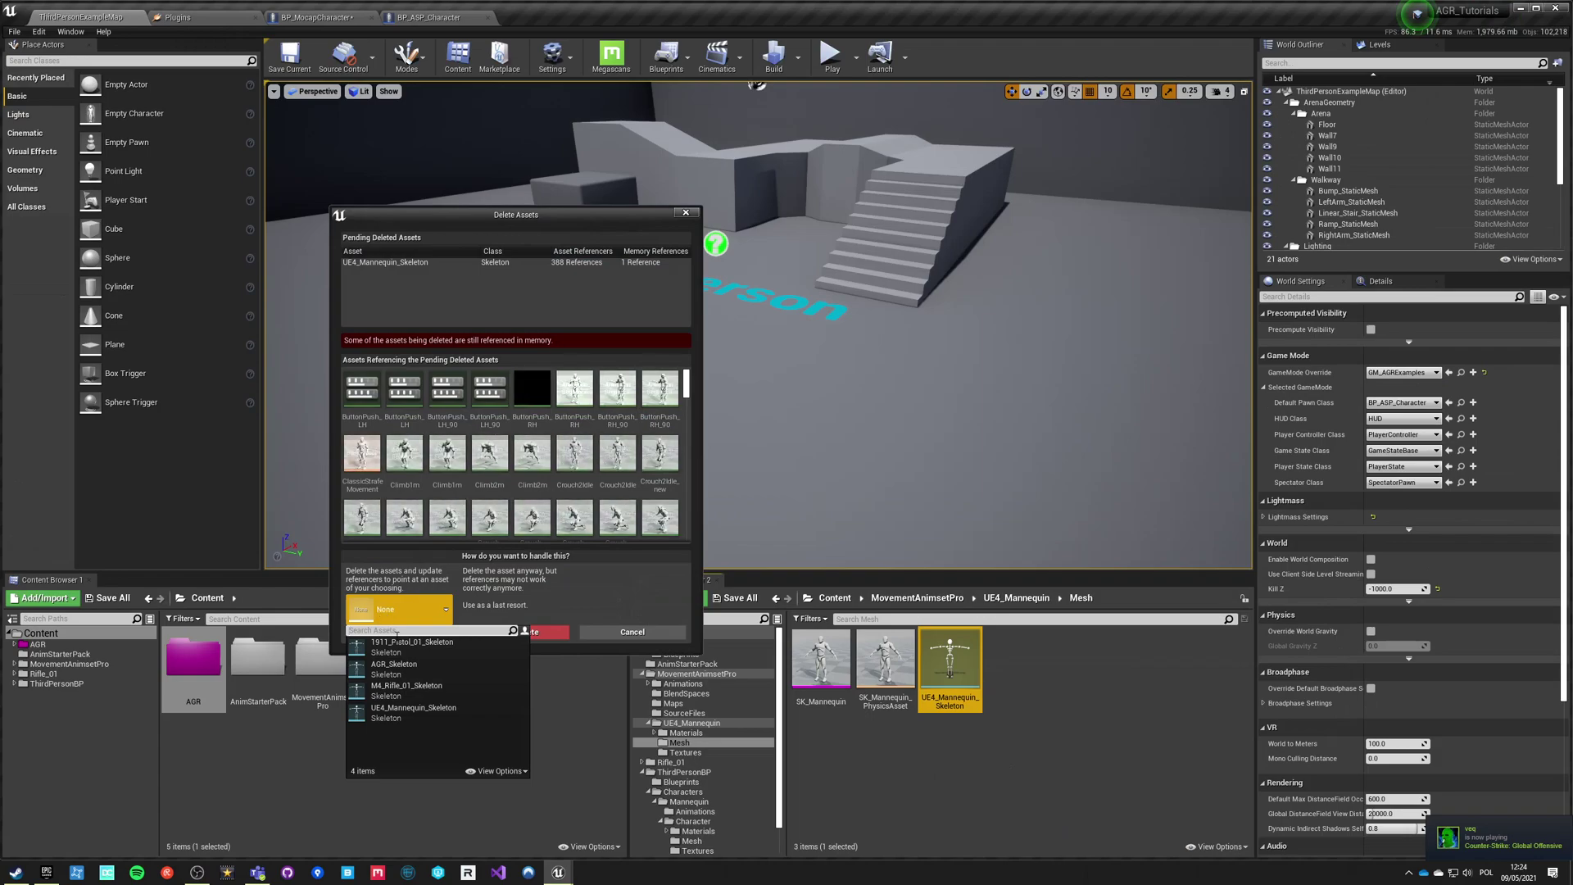
pyautogui.click(394, 669)
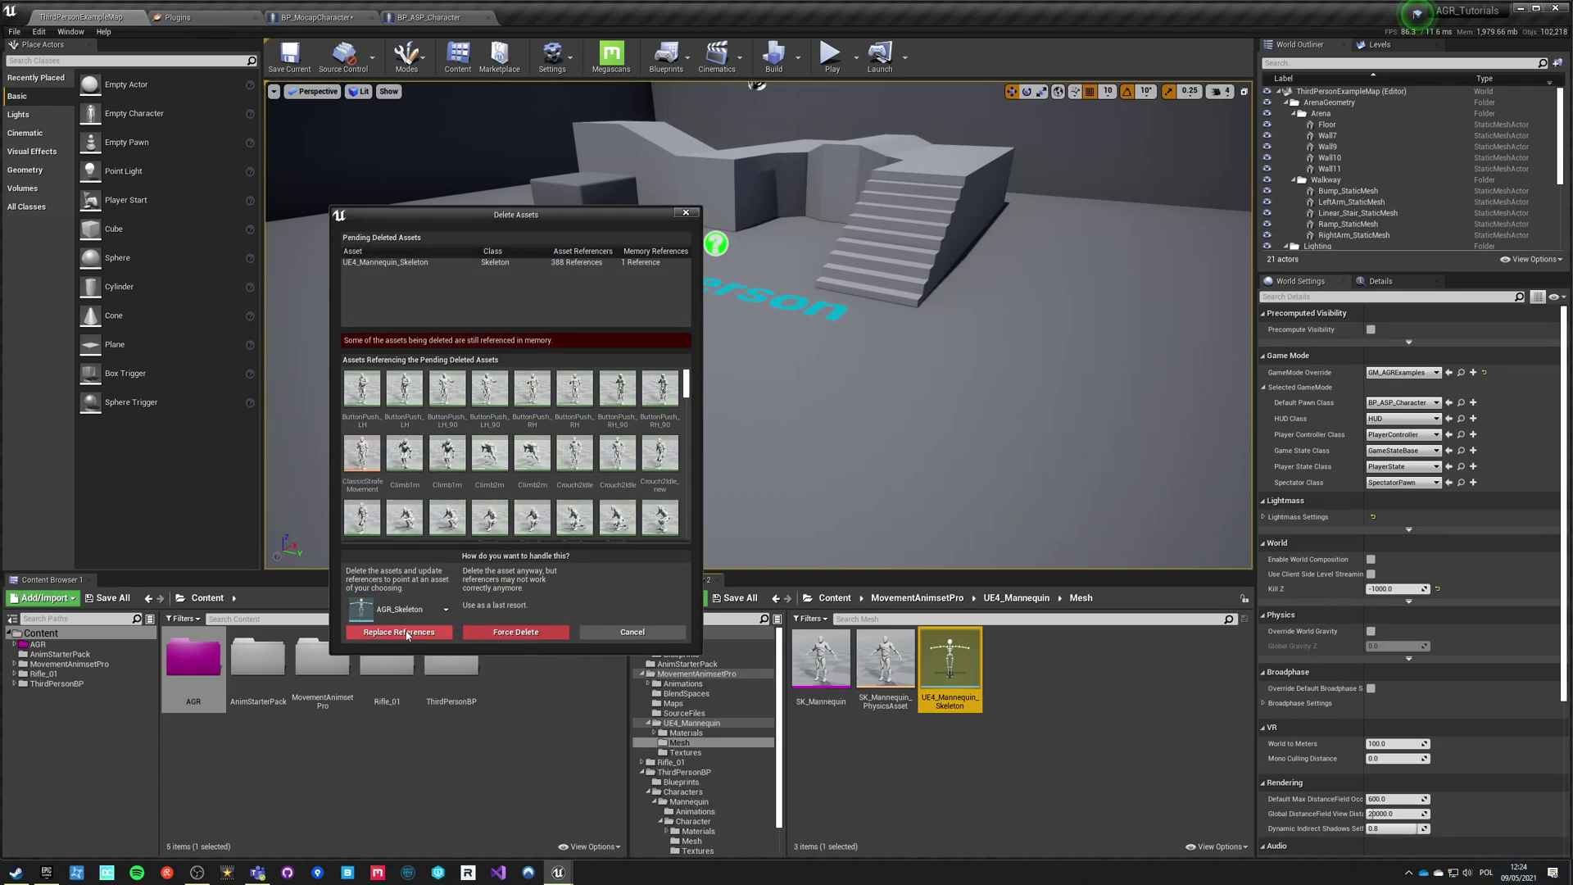
pyautogui.click(407, 633)
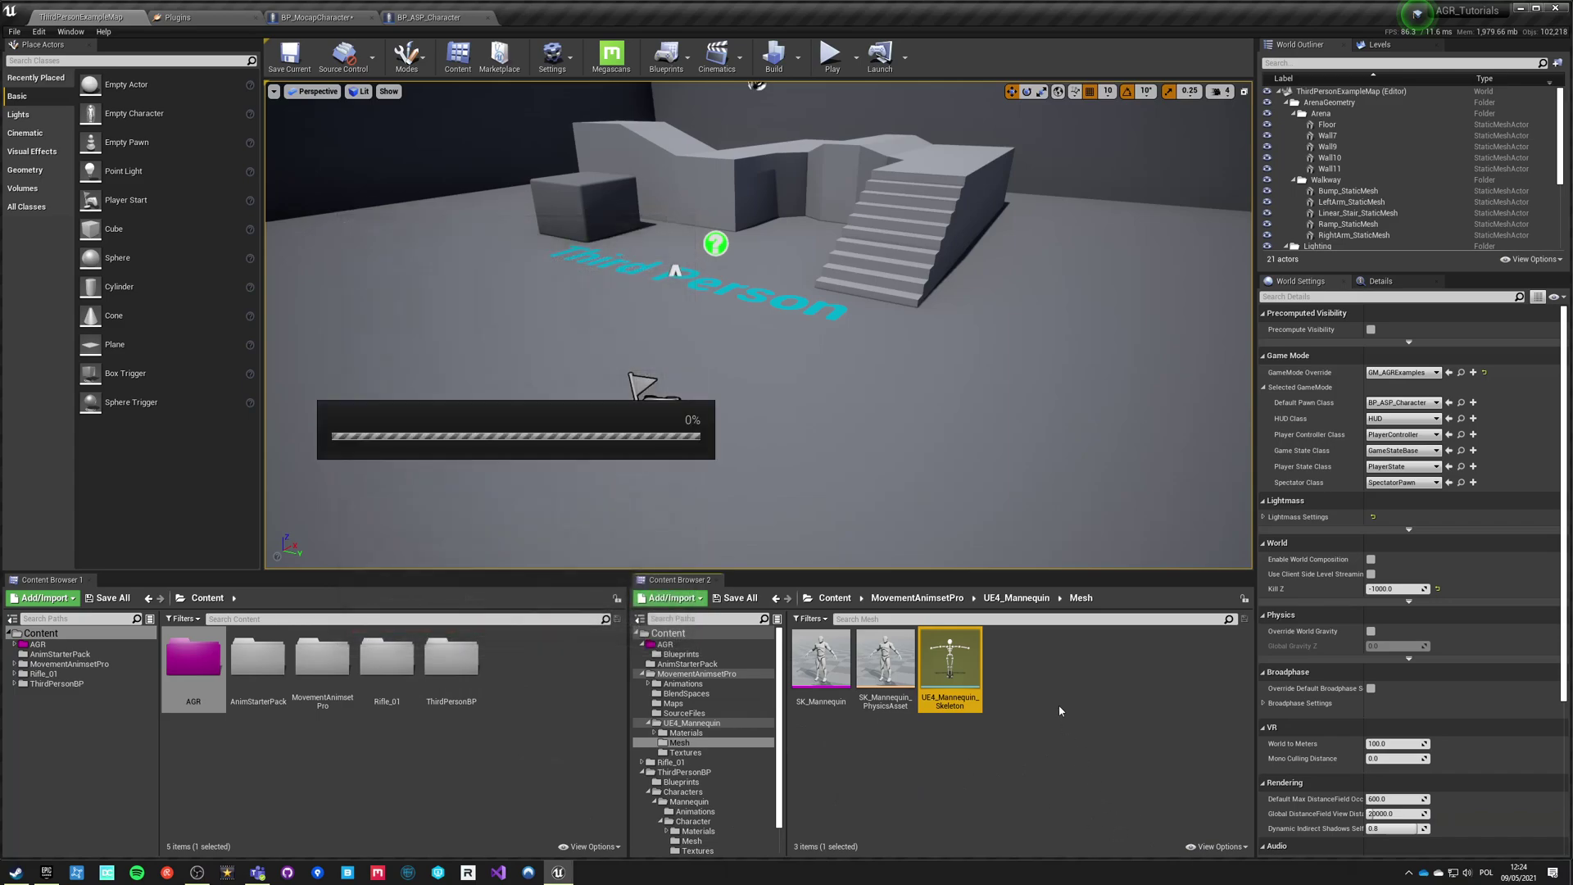
pyautogui.click(569, 546)
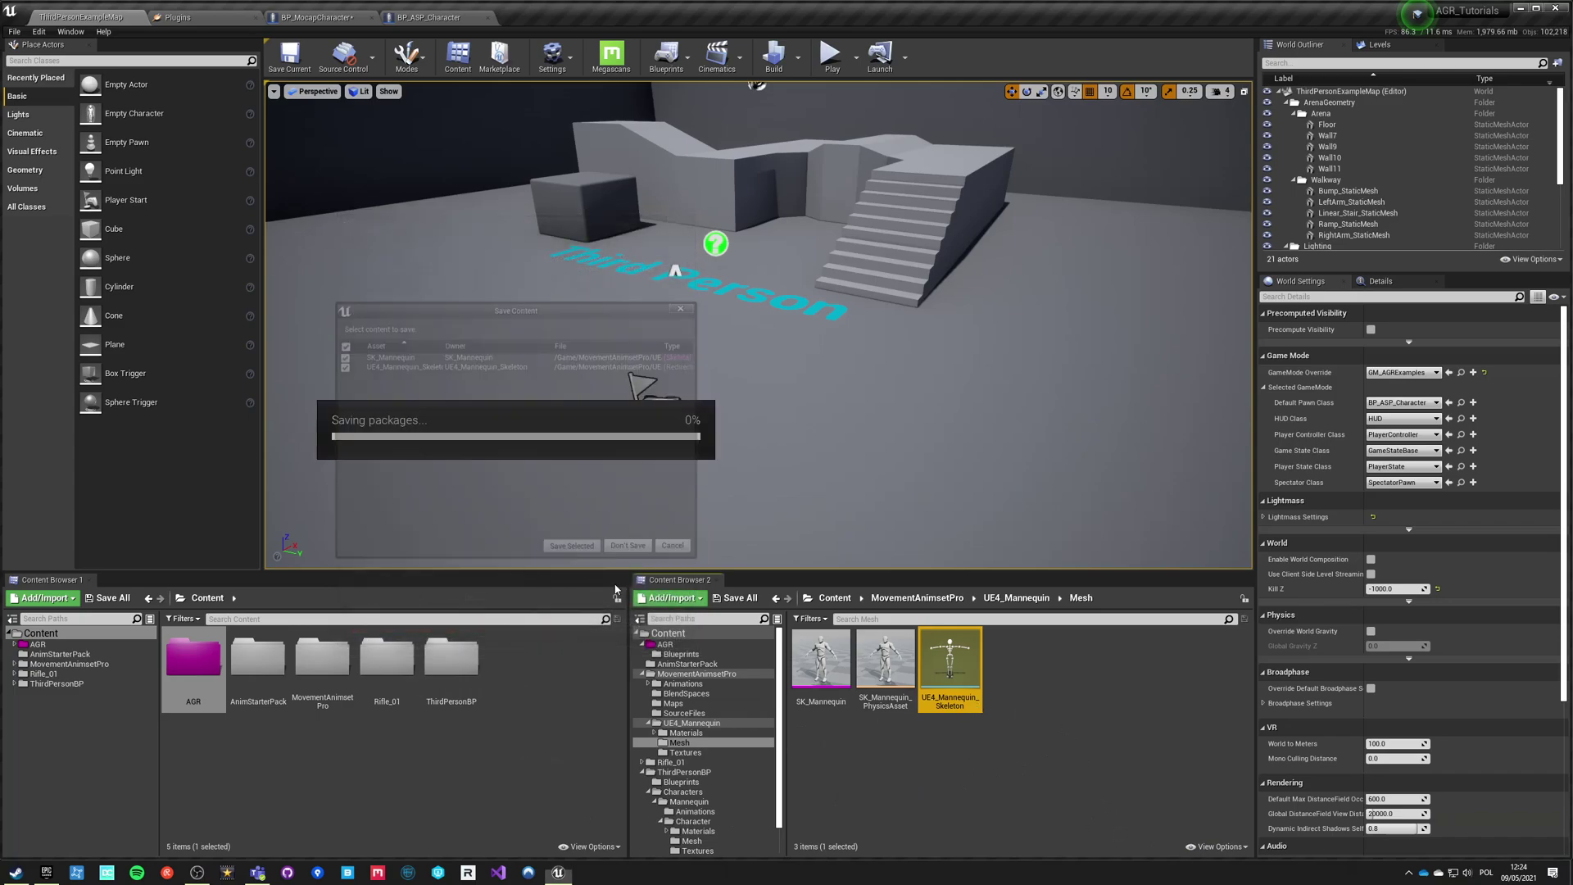
# Step: Delete SK_Mannequin_PhysicsAsset from the Mesh folder, replacing its references with the first other SK_Mannequin_PhysicsAsset, and save the affected assets
pyautogui.click(885, 659)
pyautogui.press('Delete')
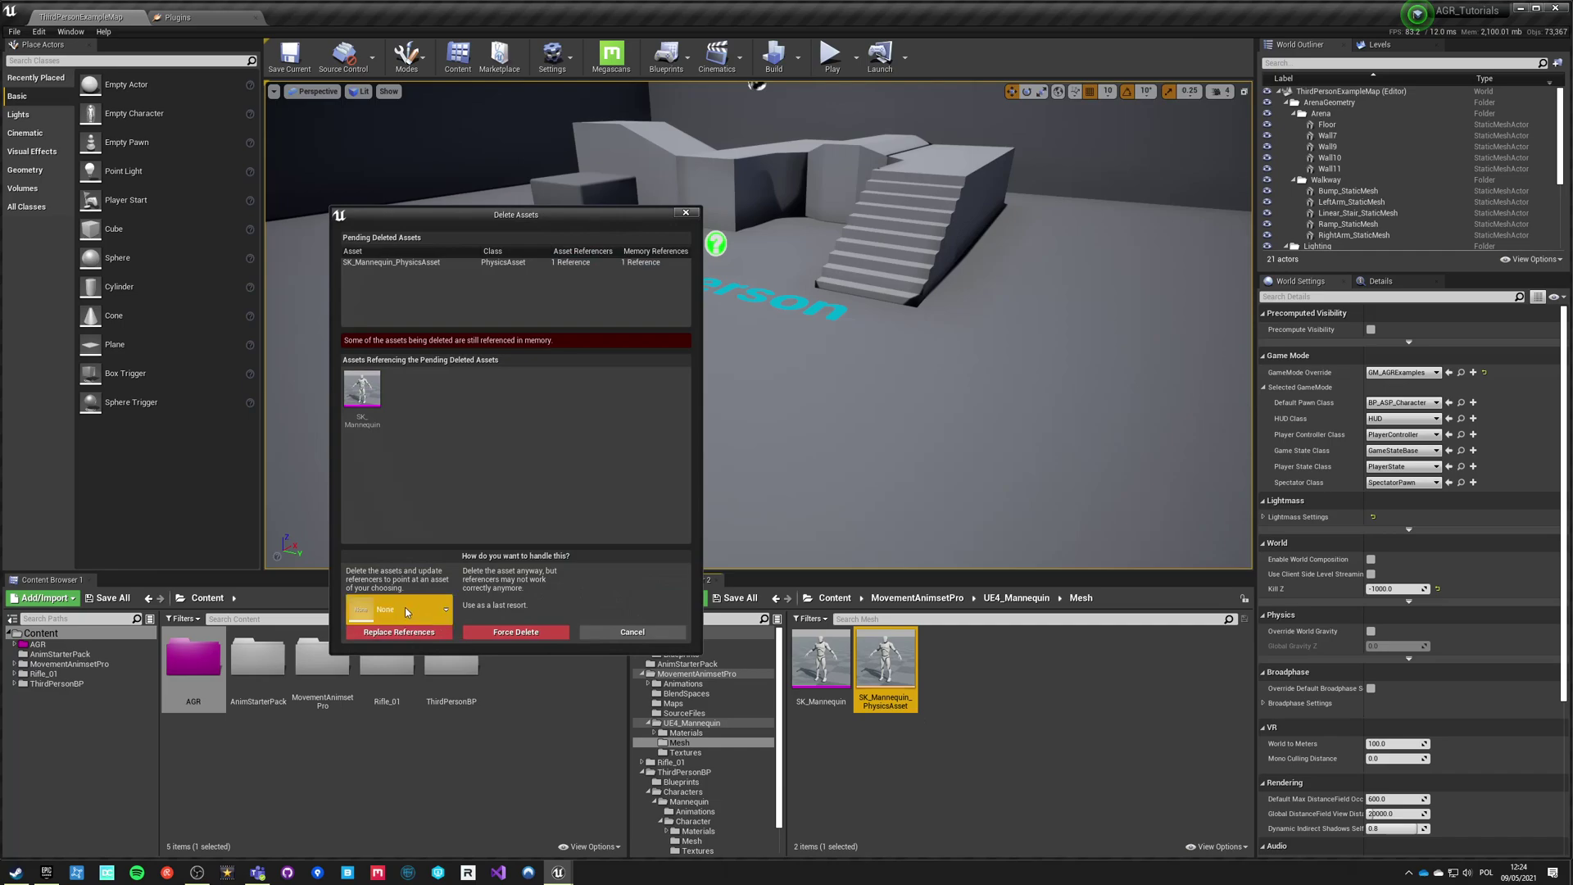
pyautogui.click(407, 610)
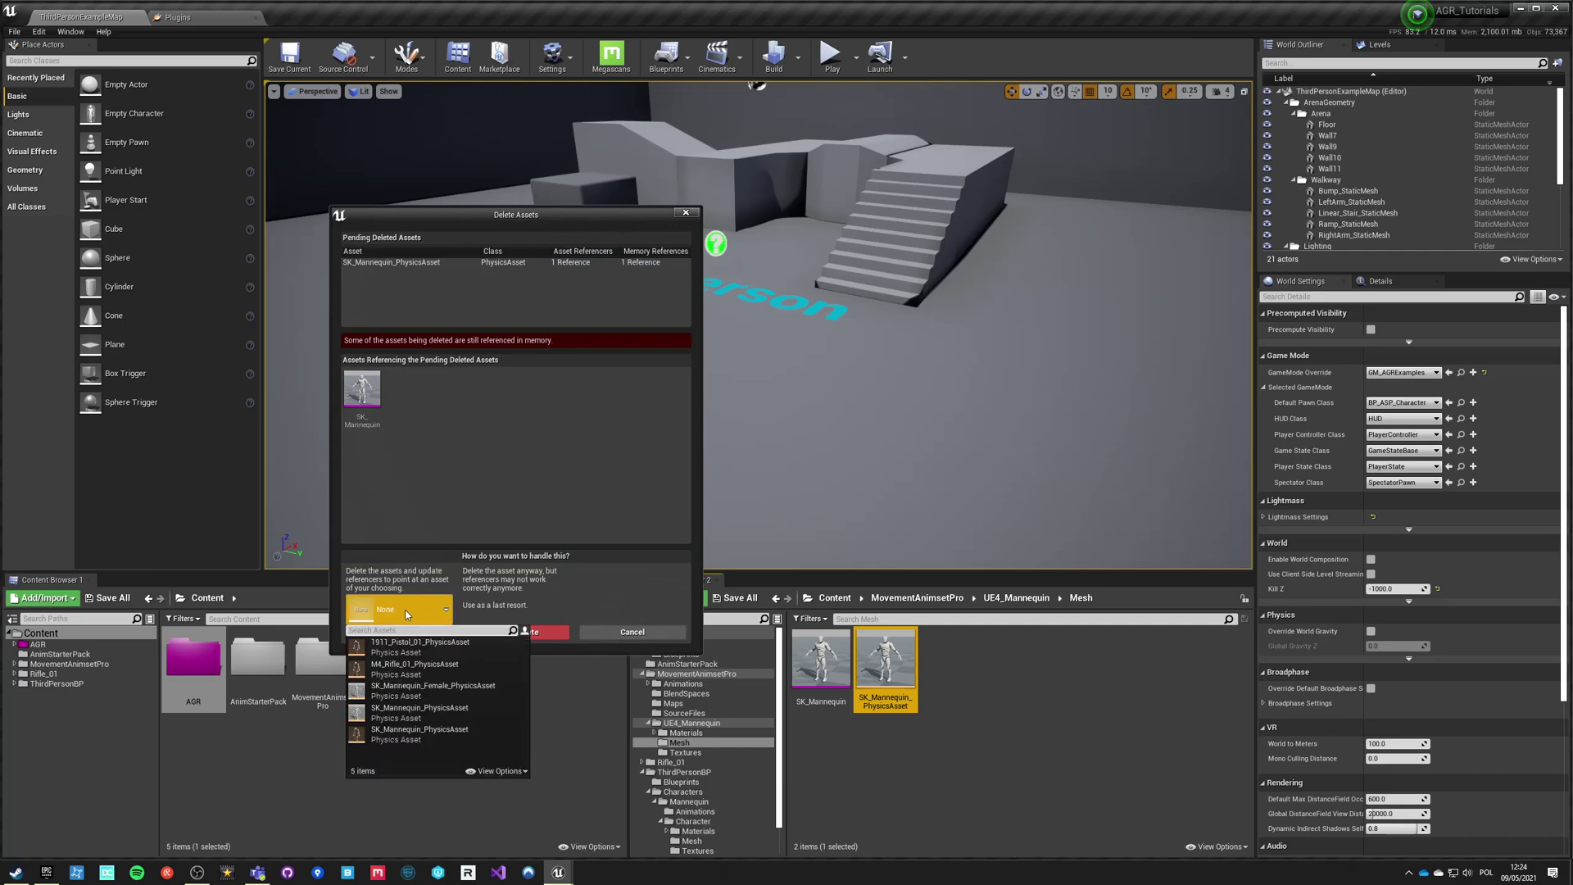
pyautogui.click(408, 713)
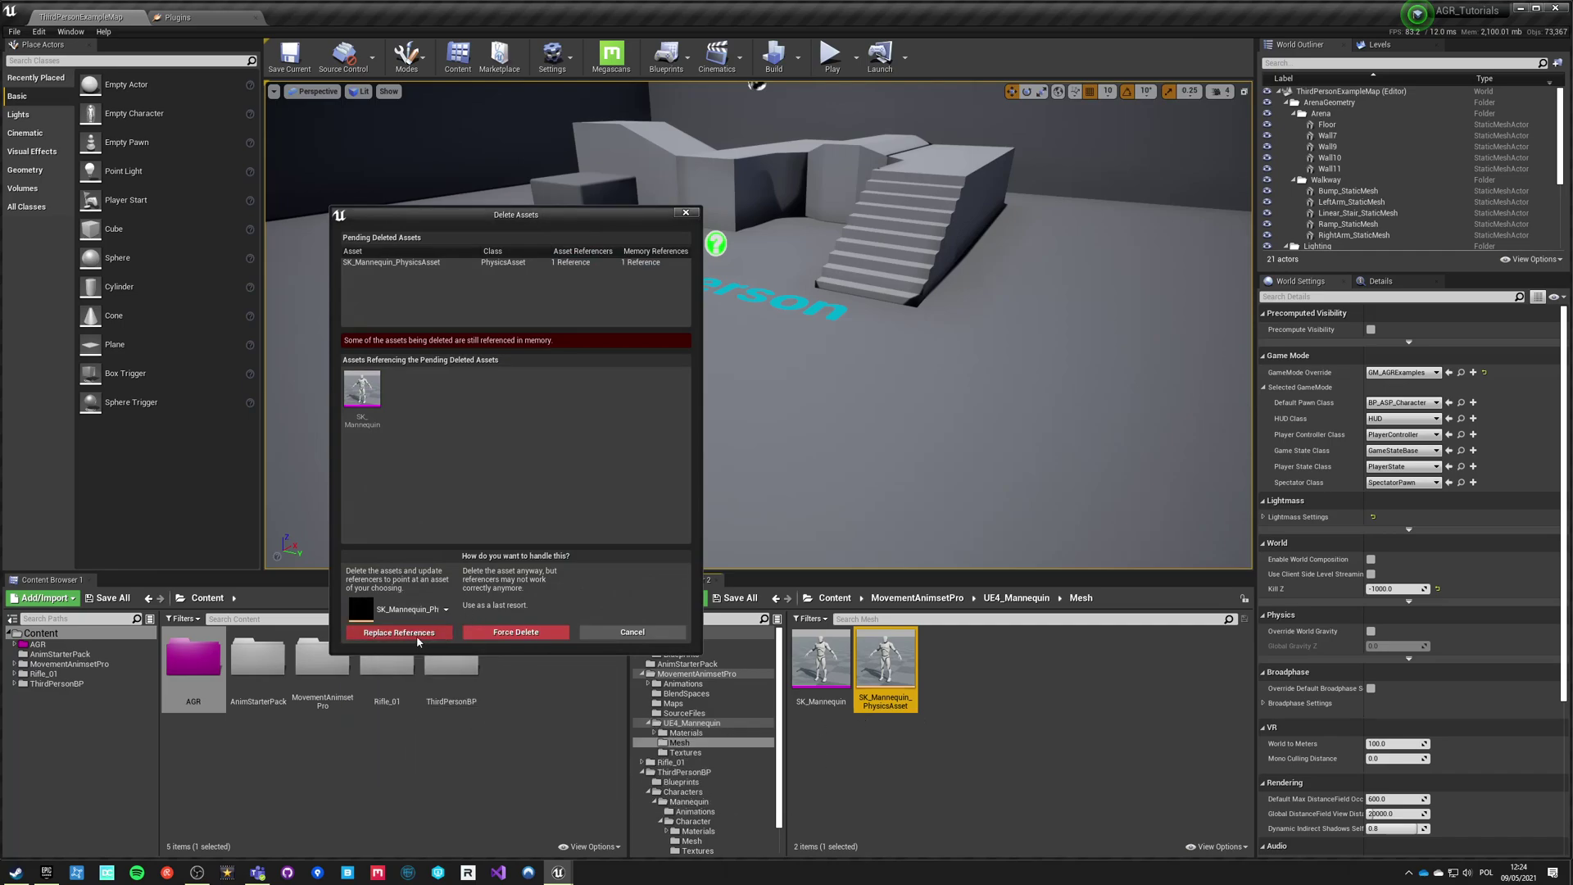
pyautogui.click(418, 641)
pyautogui.click(592, 483)
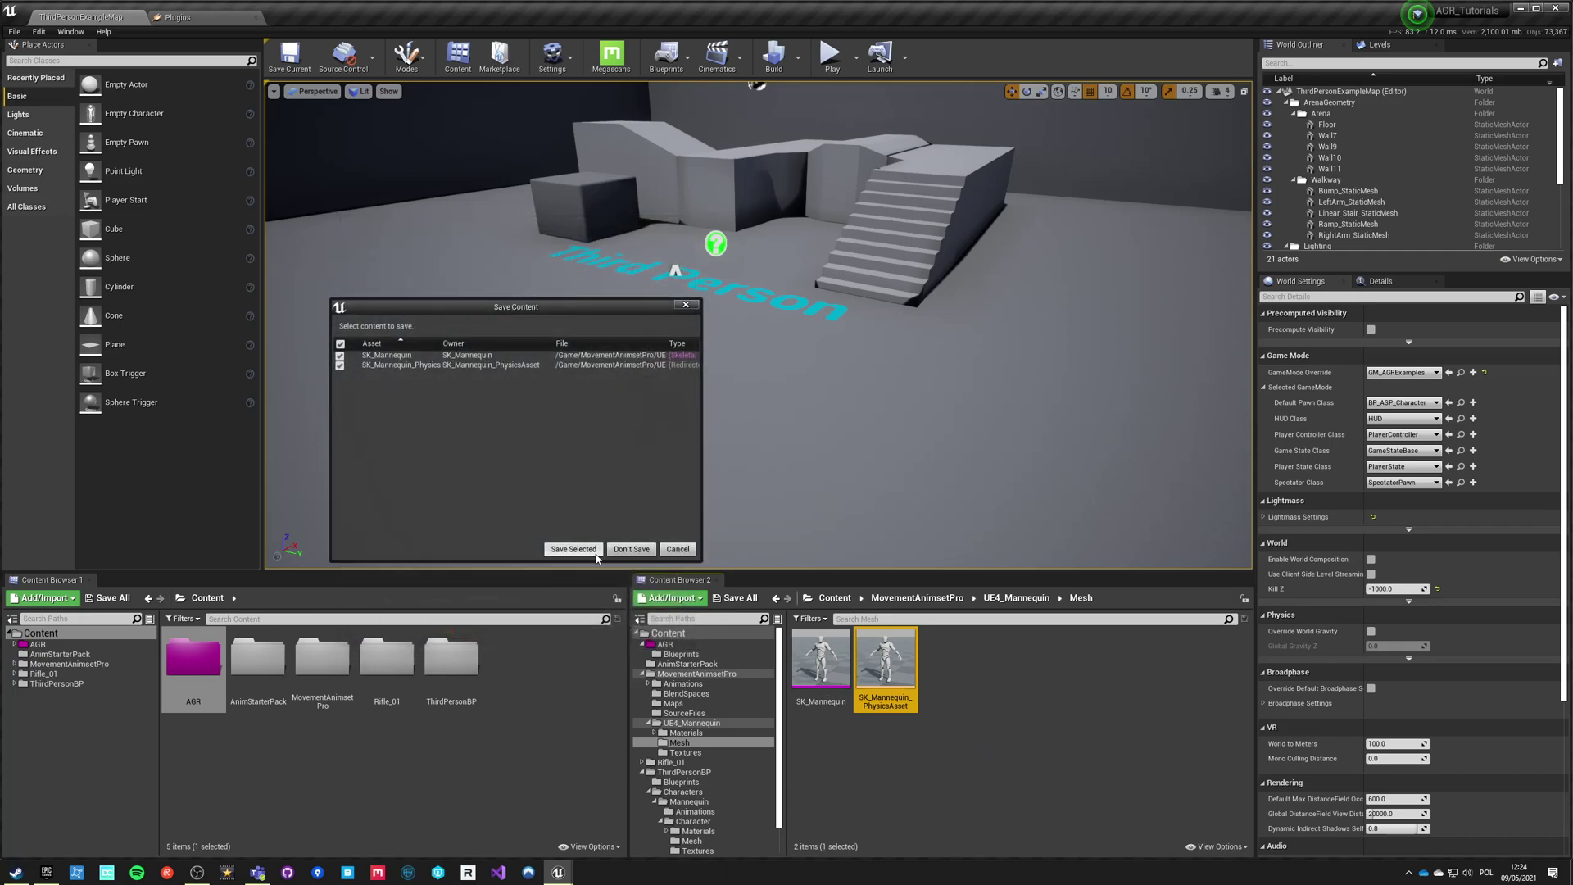
pyautogui.click(596, 554)
# Step: Delete the SK_Mannequin skeletal mesh from the Mesh folder, replacing references with the first listed SK_Mannequin, and save the affected assets
pyautogui.click(824, 688)
pyautogui.press('Delete')
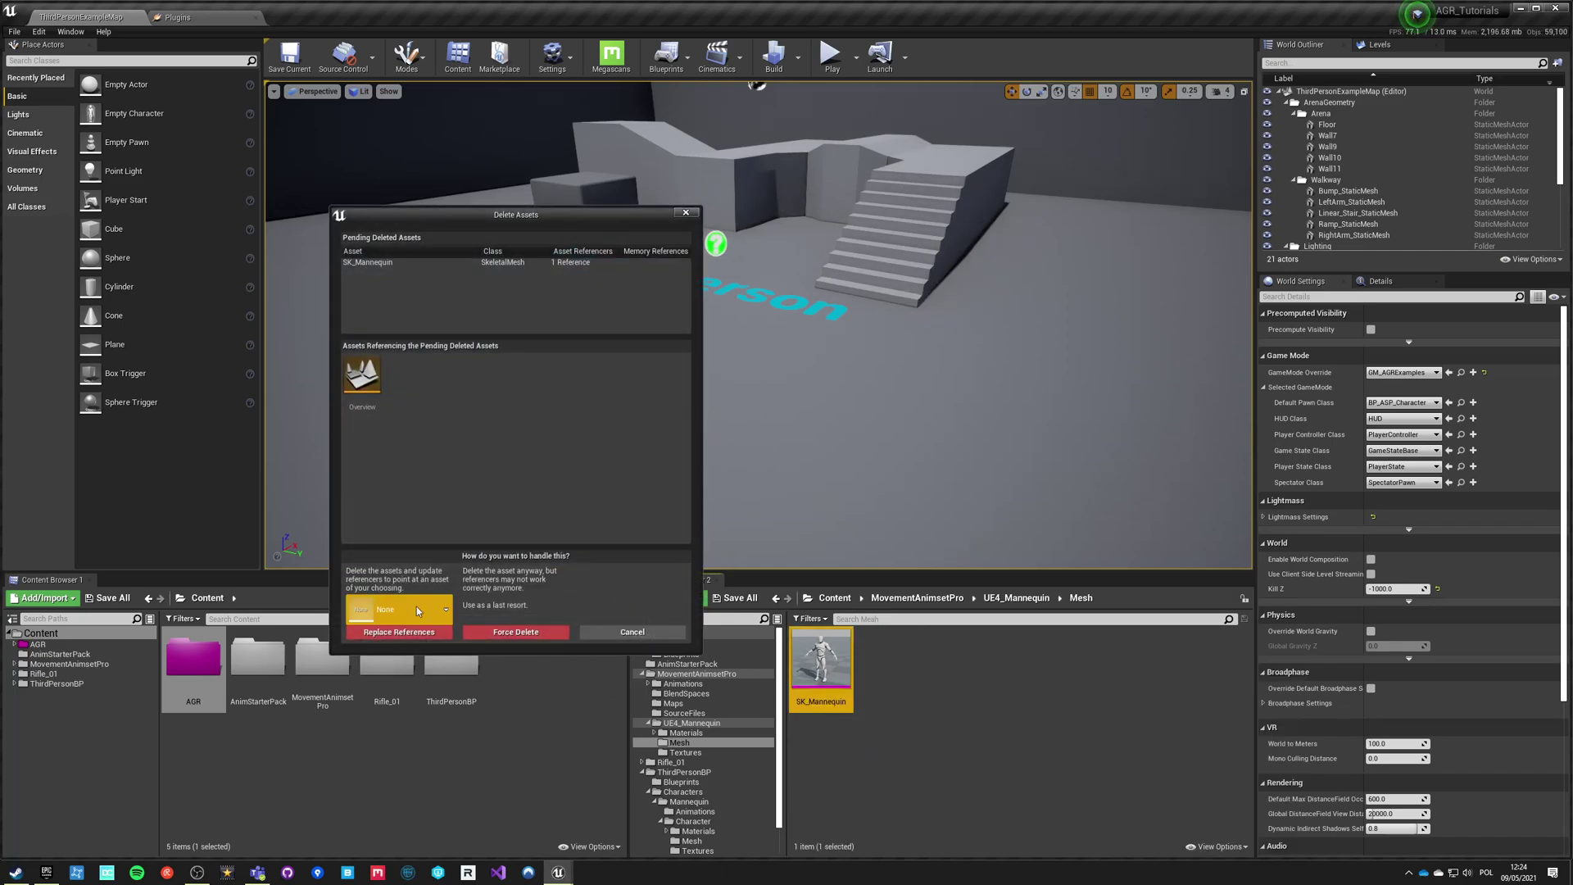
pyautogui.click(416, 608)
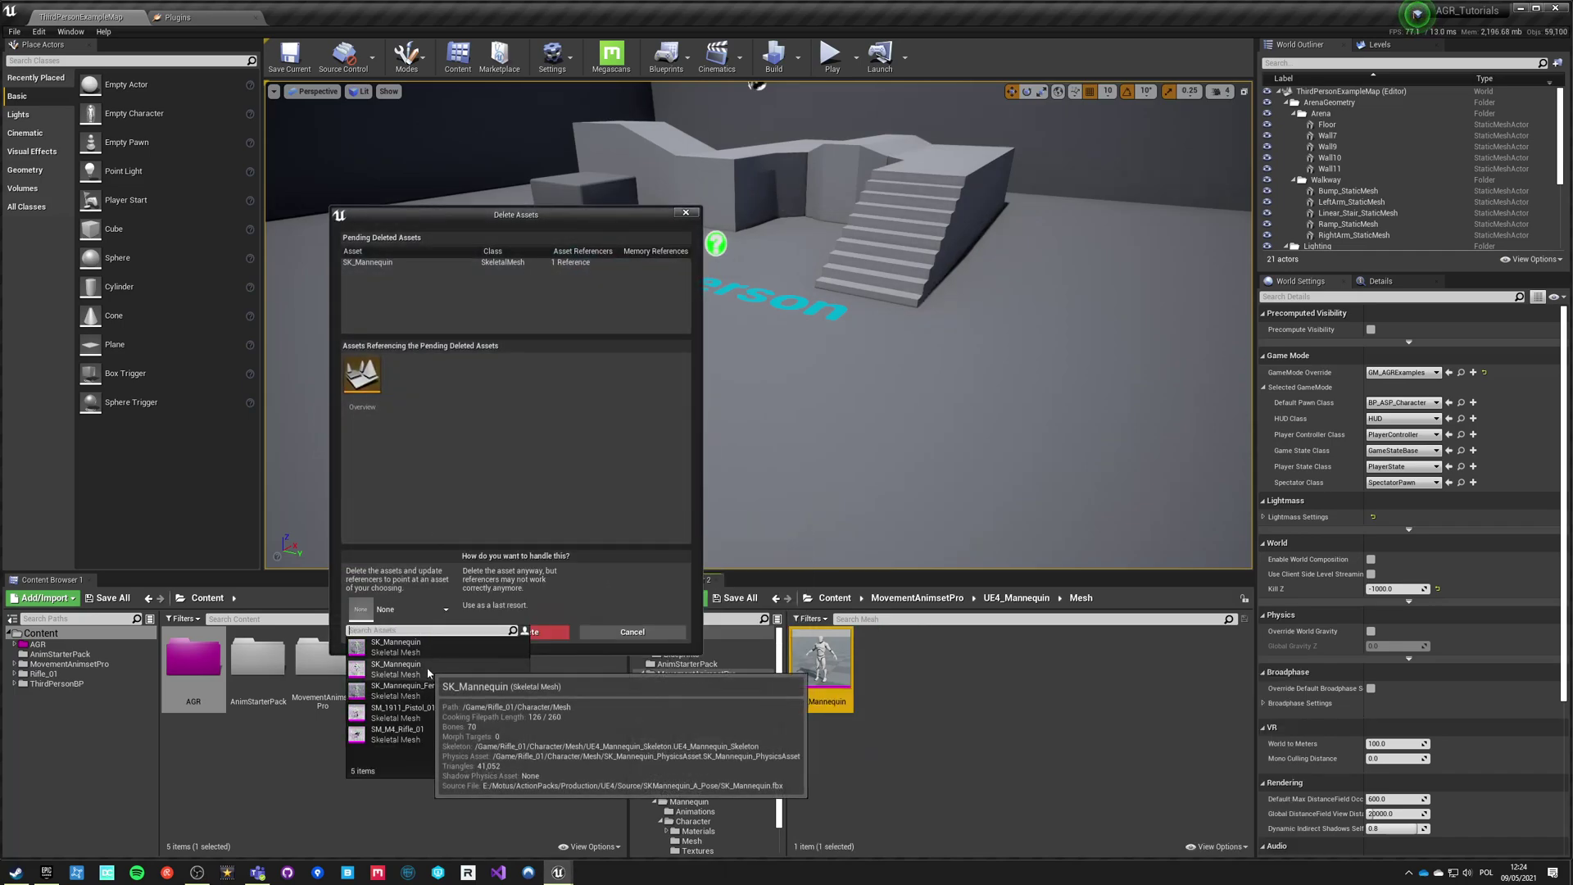
pyautogui.click(425, 651)
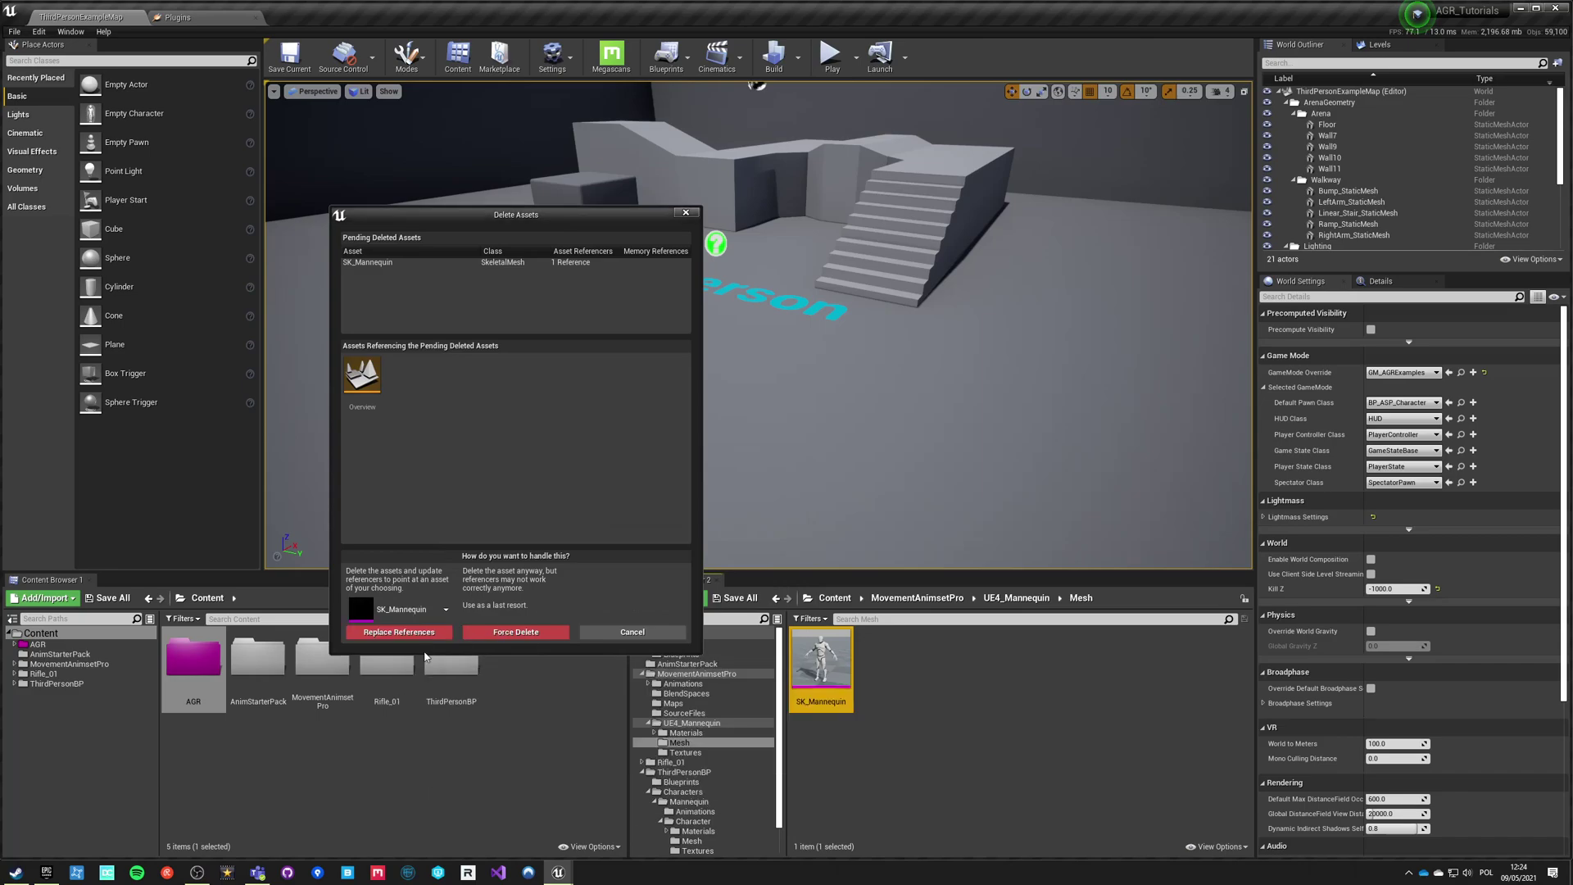
pyautogui.click(400, 633)
pyautogui.click(591, 484)
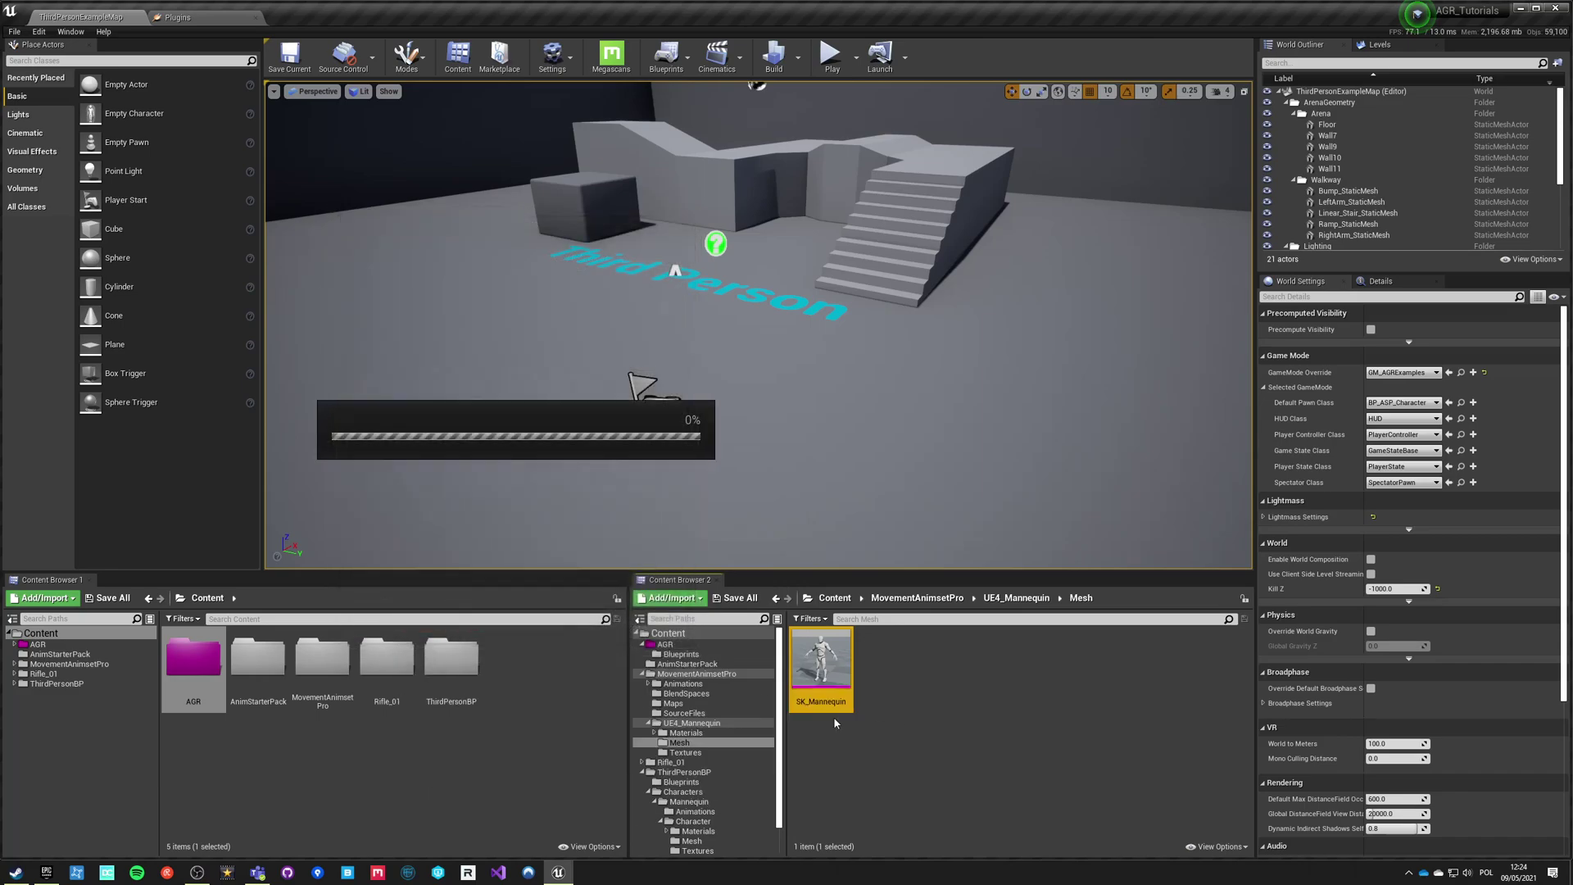
pyautogui.click(573, 549)
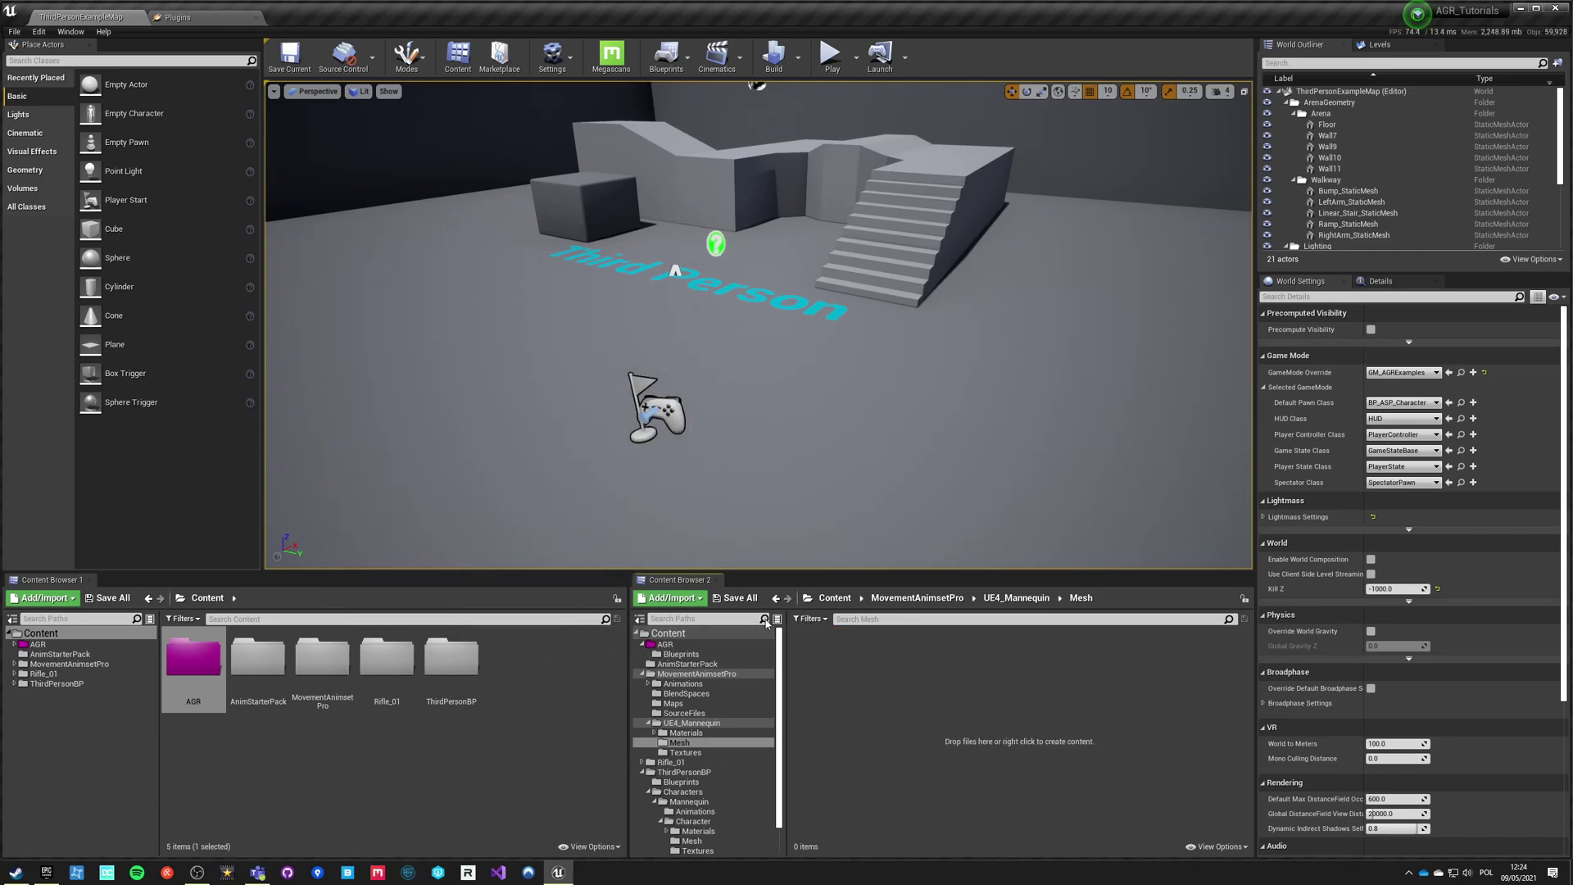
# Step: Resave all assets in the project's root Content folder
pyautogui.click(677, 634)
pyautogui.rightClick(678, 635)
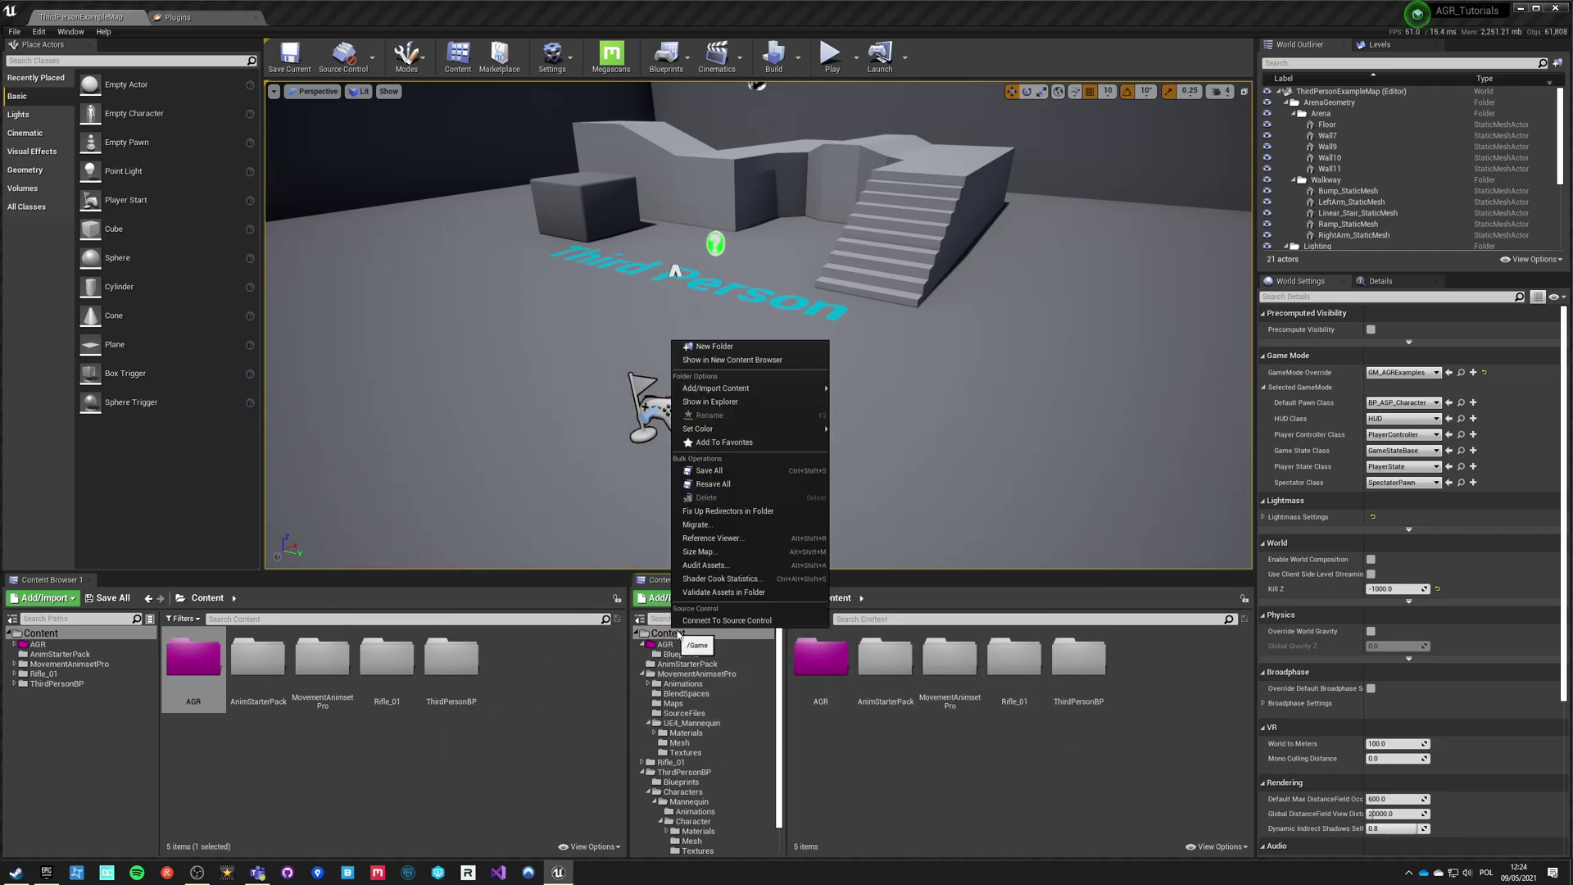
pyautogui.click(742, 484)
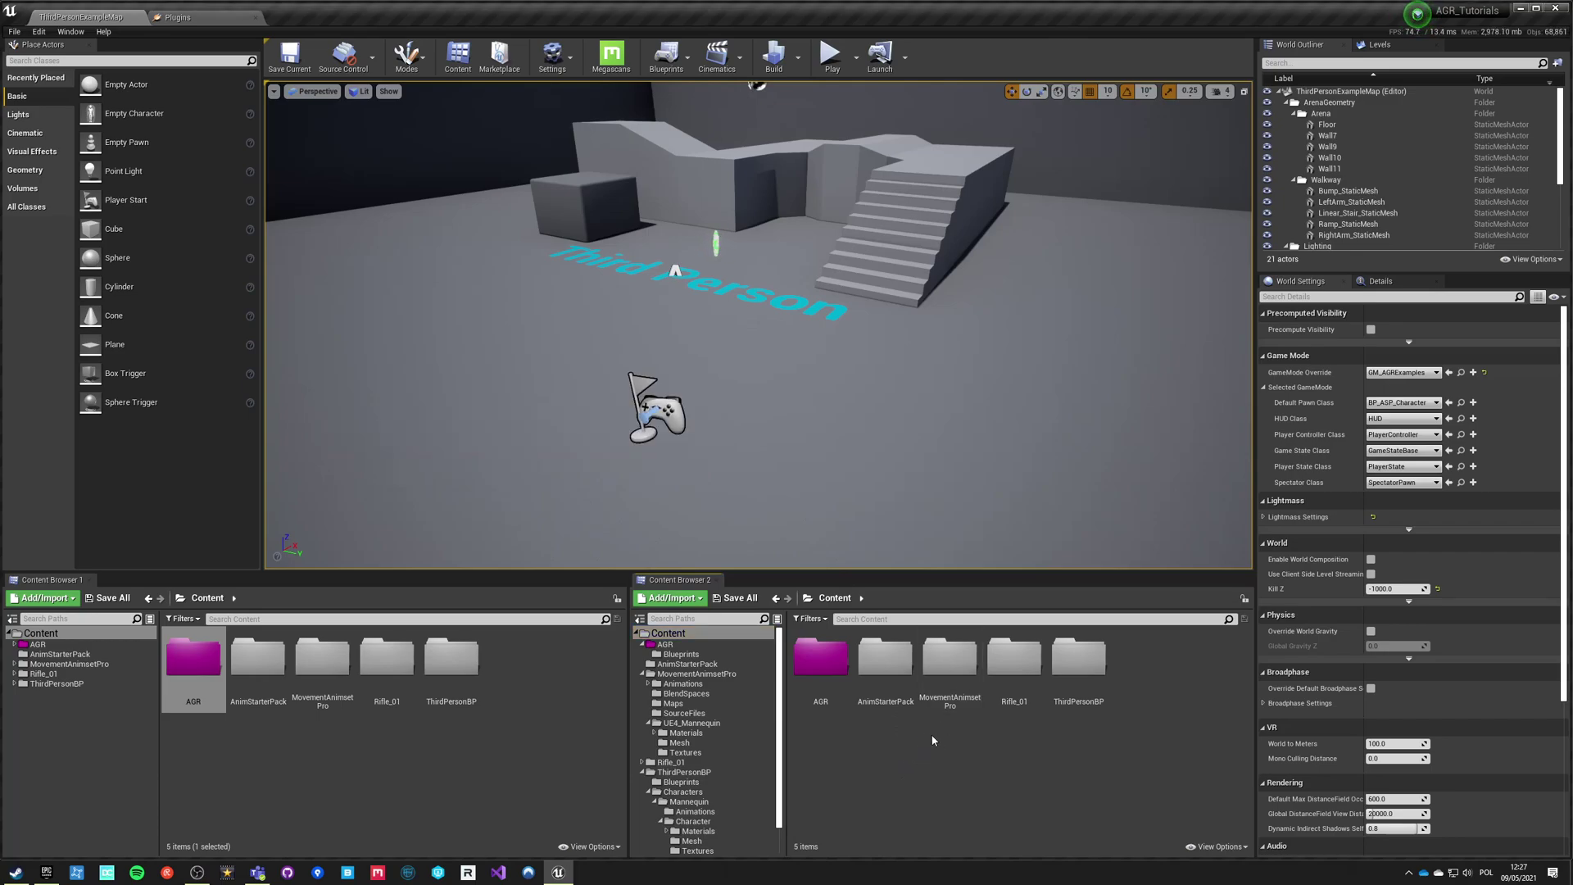
# Step: Delete the Maps, SourceFiles and UE4_Mannequin folders from MovementAnimsetPro
pyautogui.doubleClick(949, 665)
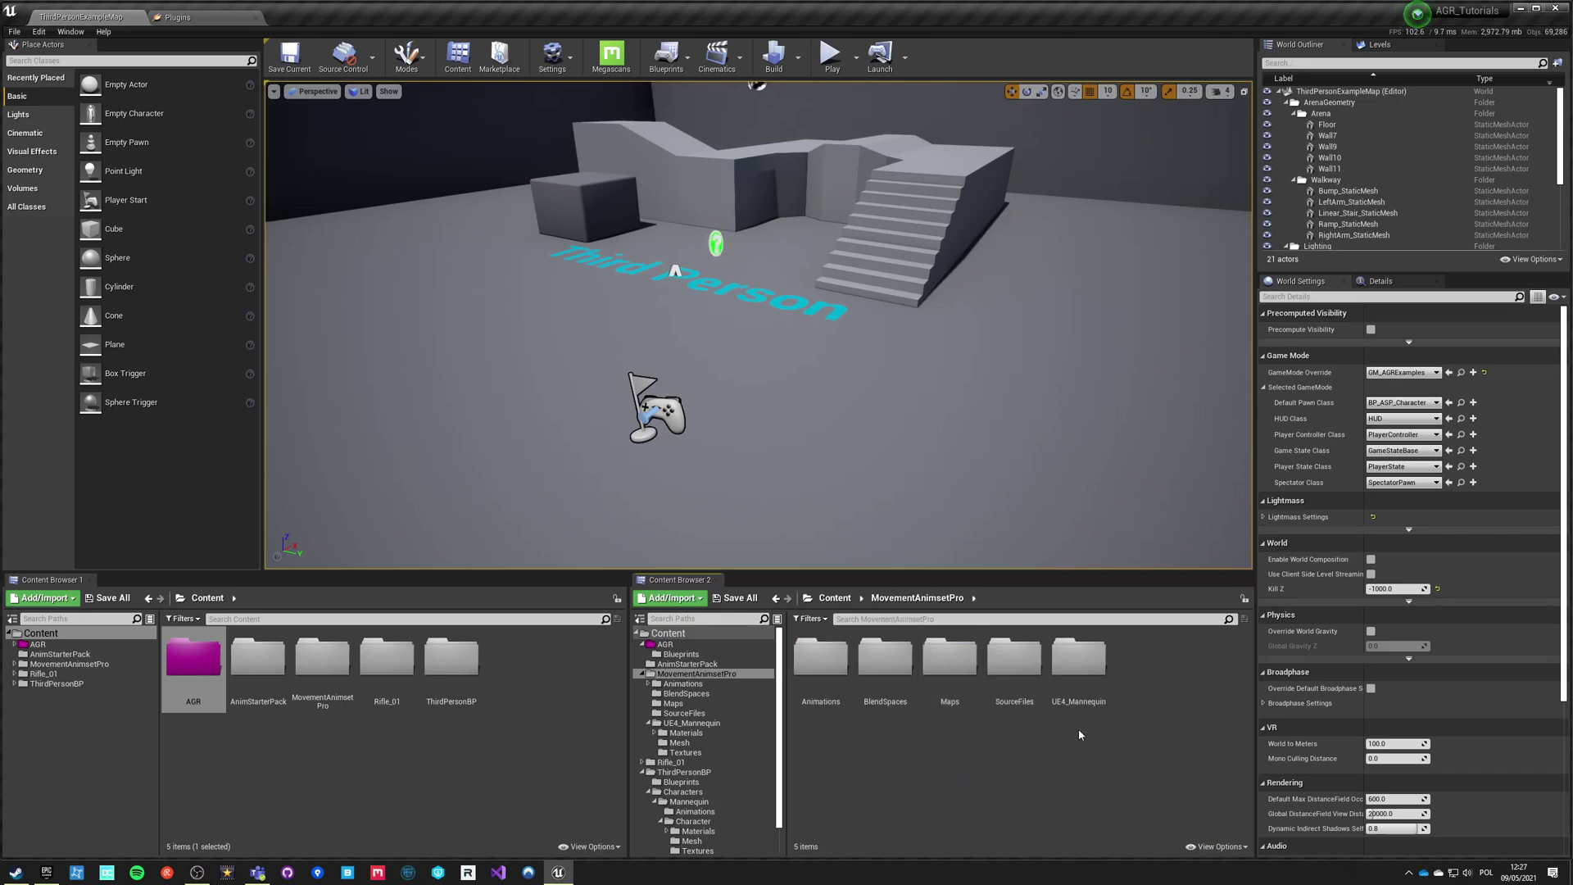
pyautogui.click(1078, 655)
pyautogui.keyDown('ctrl'); pyautogui.click(1014, 656); pyautogui.keyUp('ctrl')
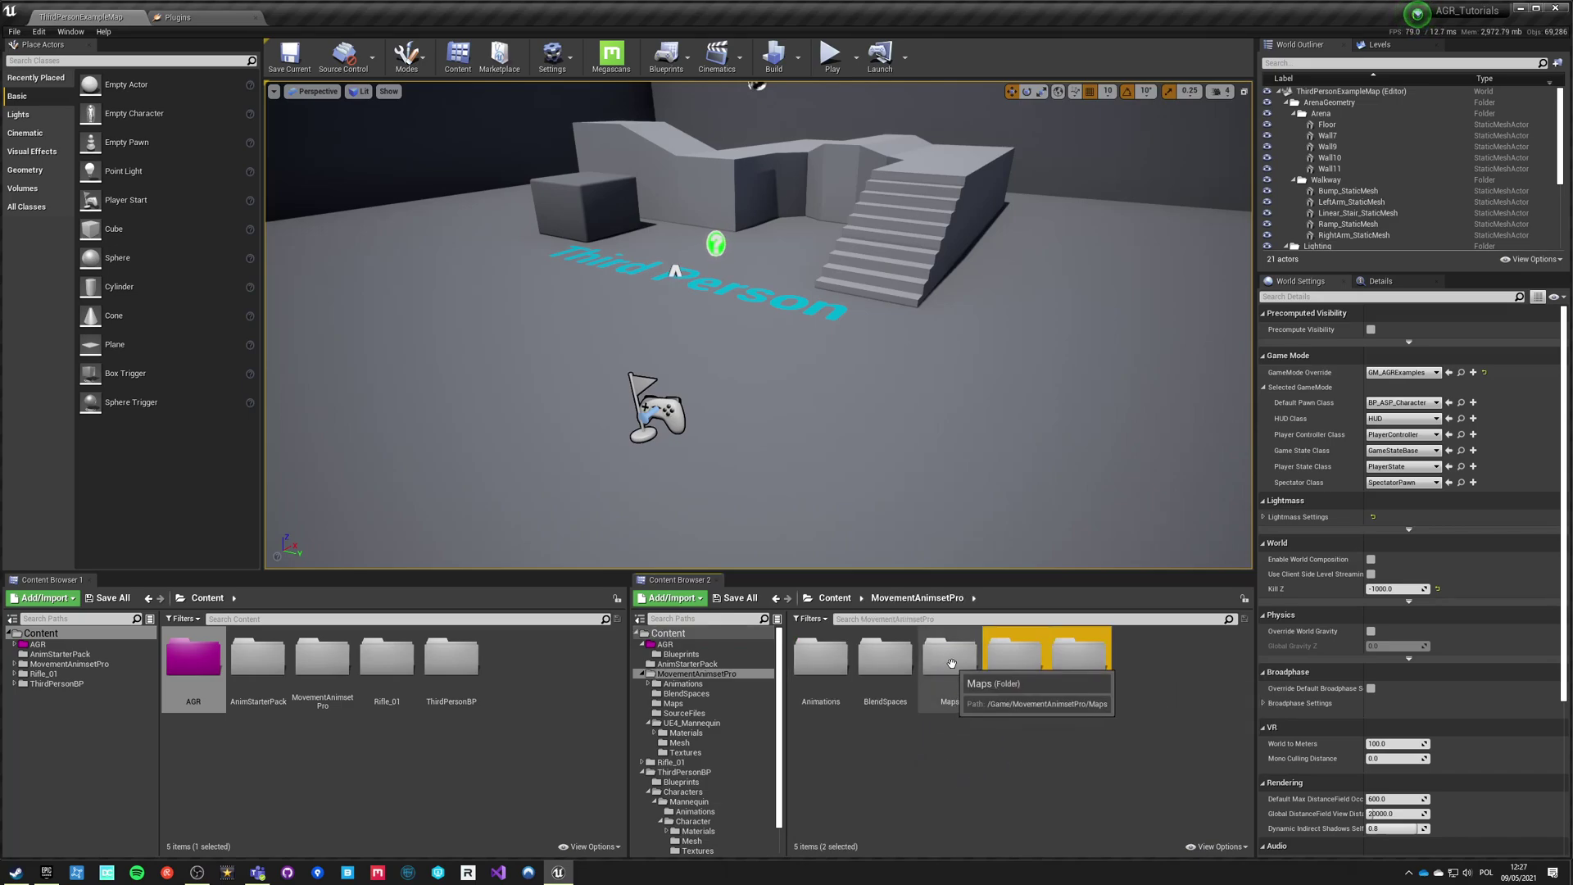
pyautogui.keyDown('ctrl'); pyautogui.click(951, 663); pyautogui.keyUp('ctrl')
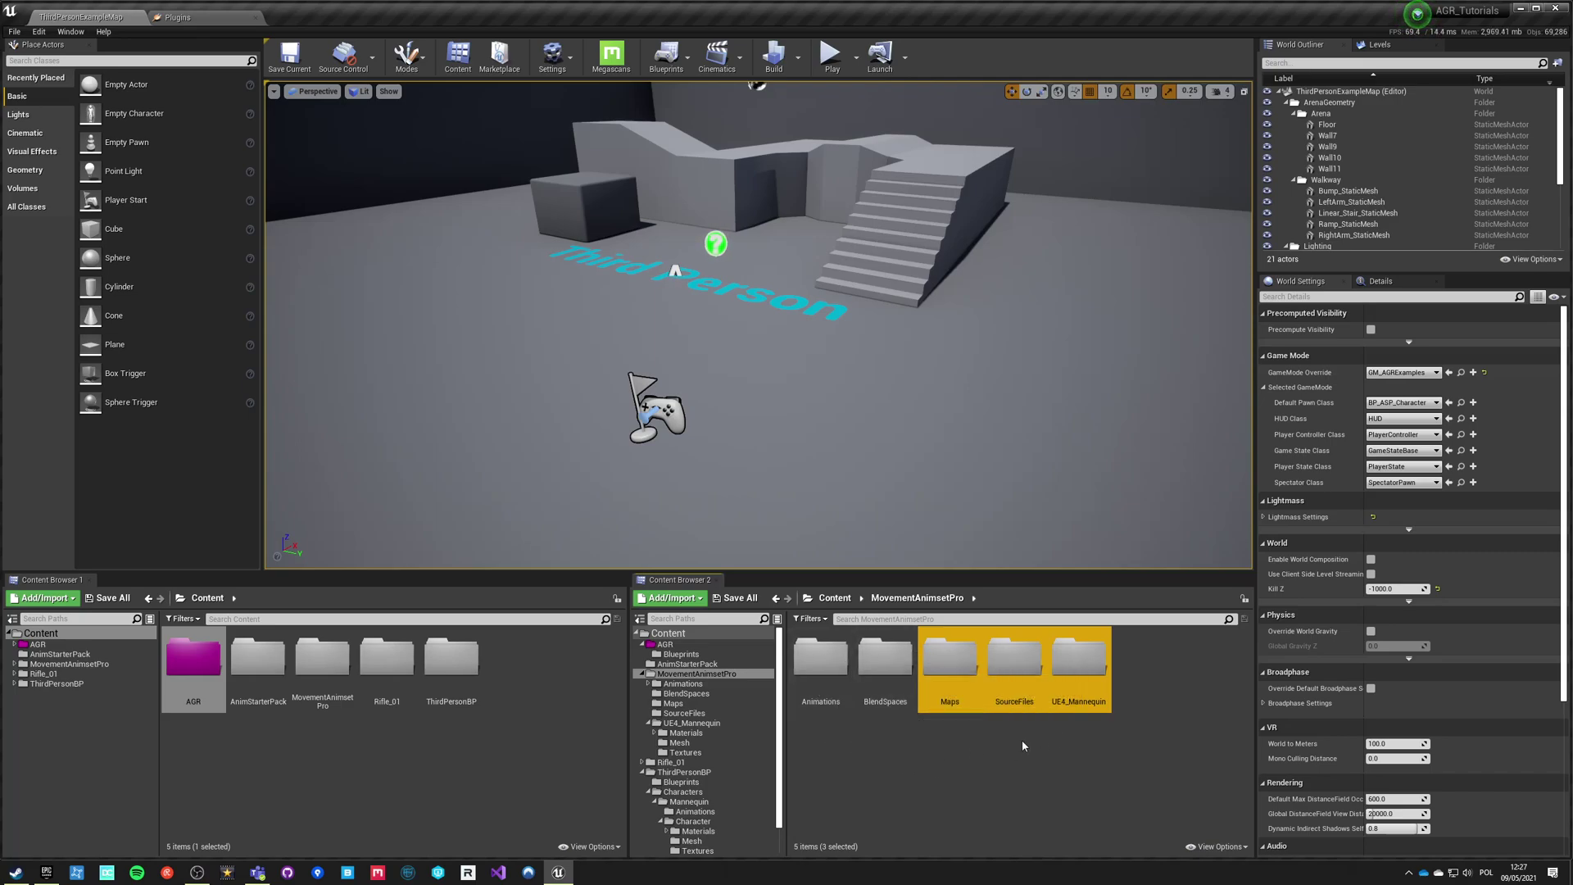
pyautogui.press('Delete')
pyautogui.click(1042, 769)
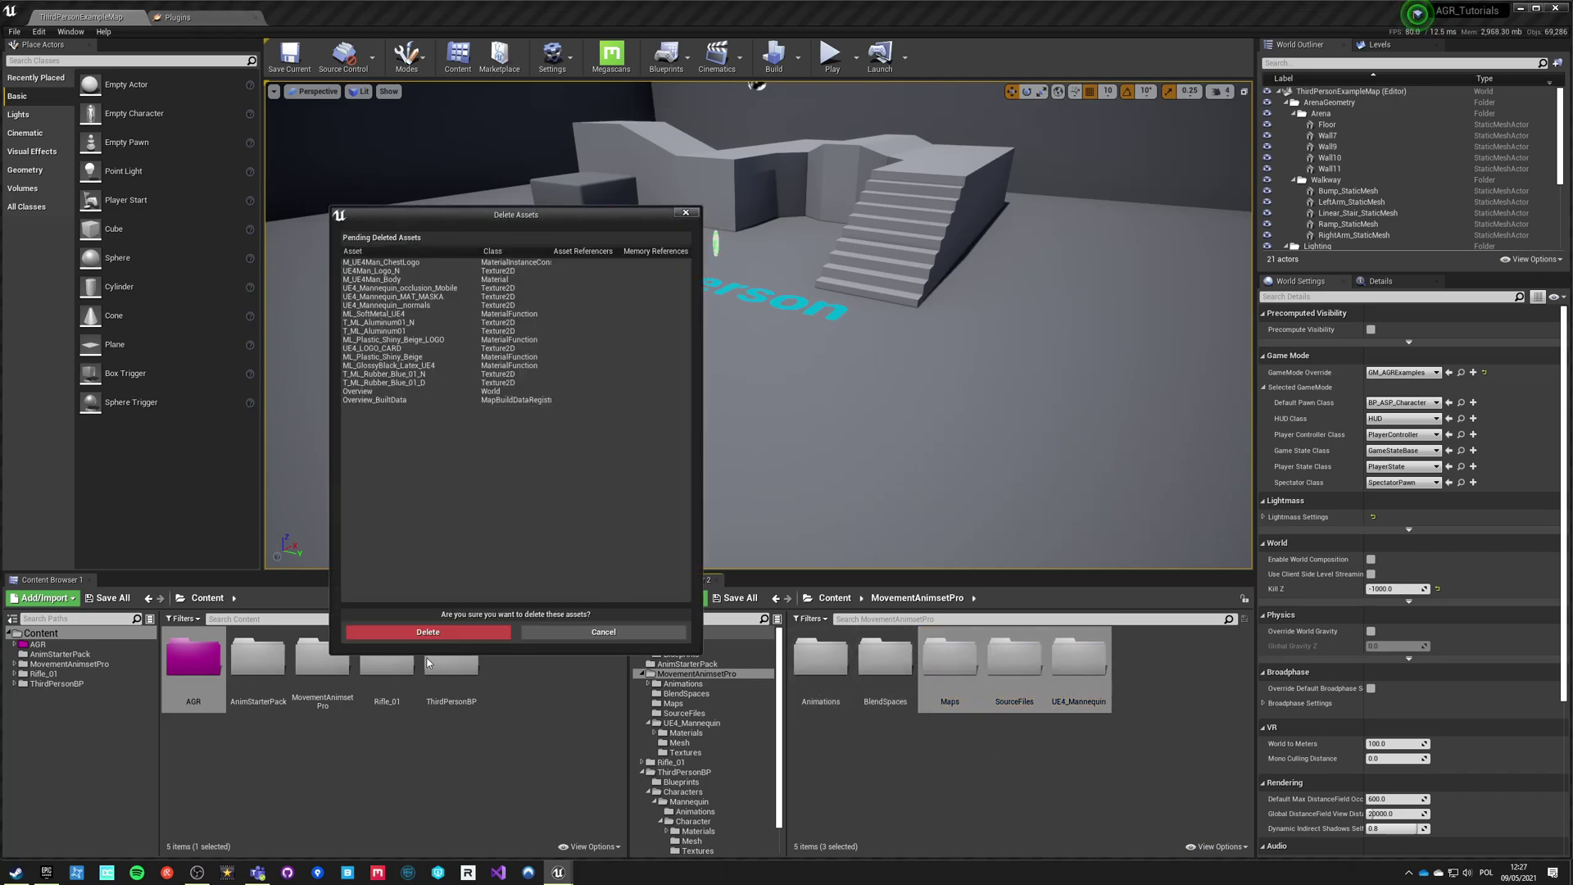
pyautogui.click(427, 632)
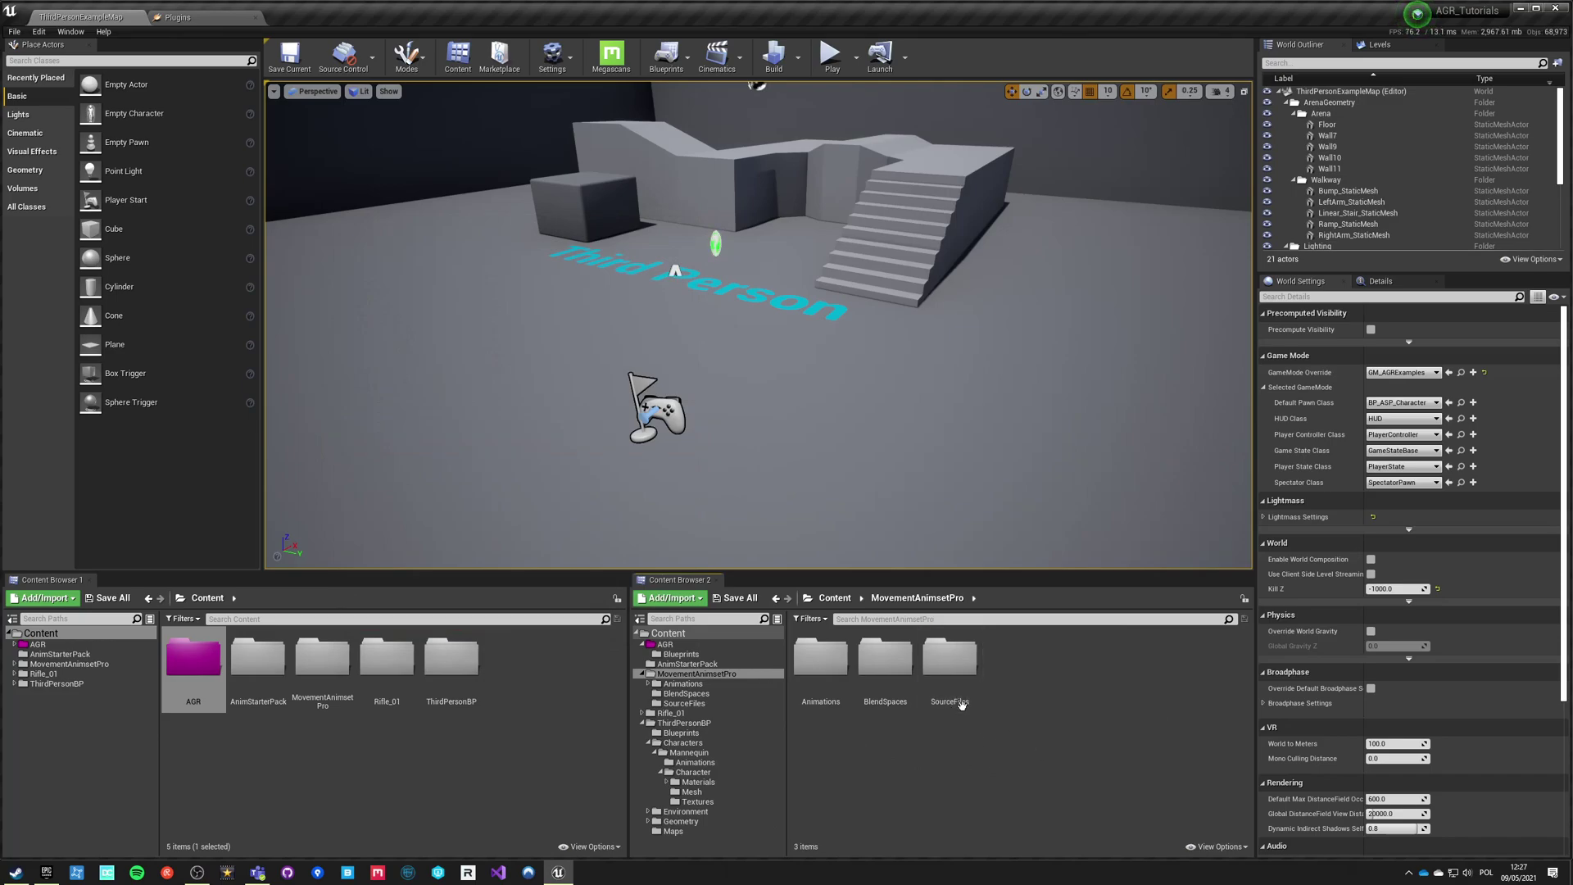
# Step: Delete the SourceFiles folder of MovementAnimsetPro from disk in File Explorer, then return to the Unreal Editor
pyautogui.rightClick(962, 703)
pyautogui.click(993, 454)
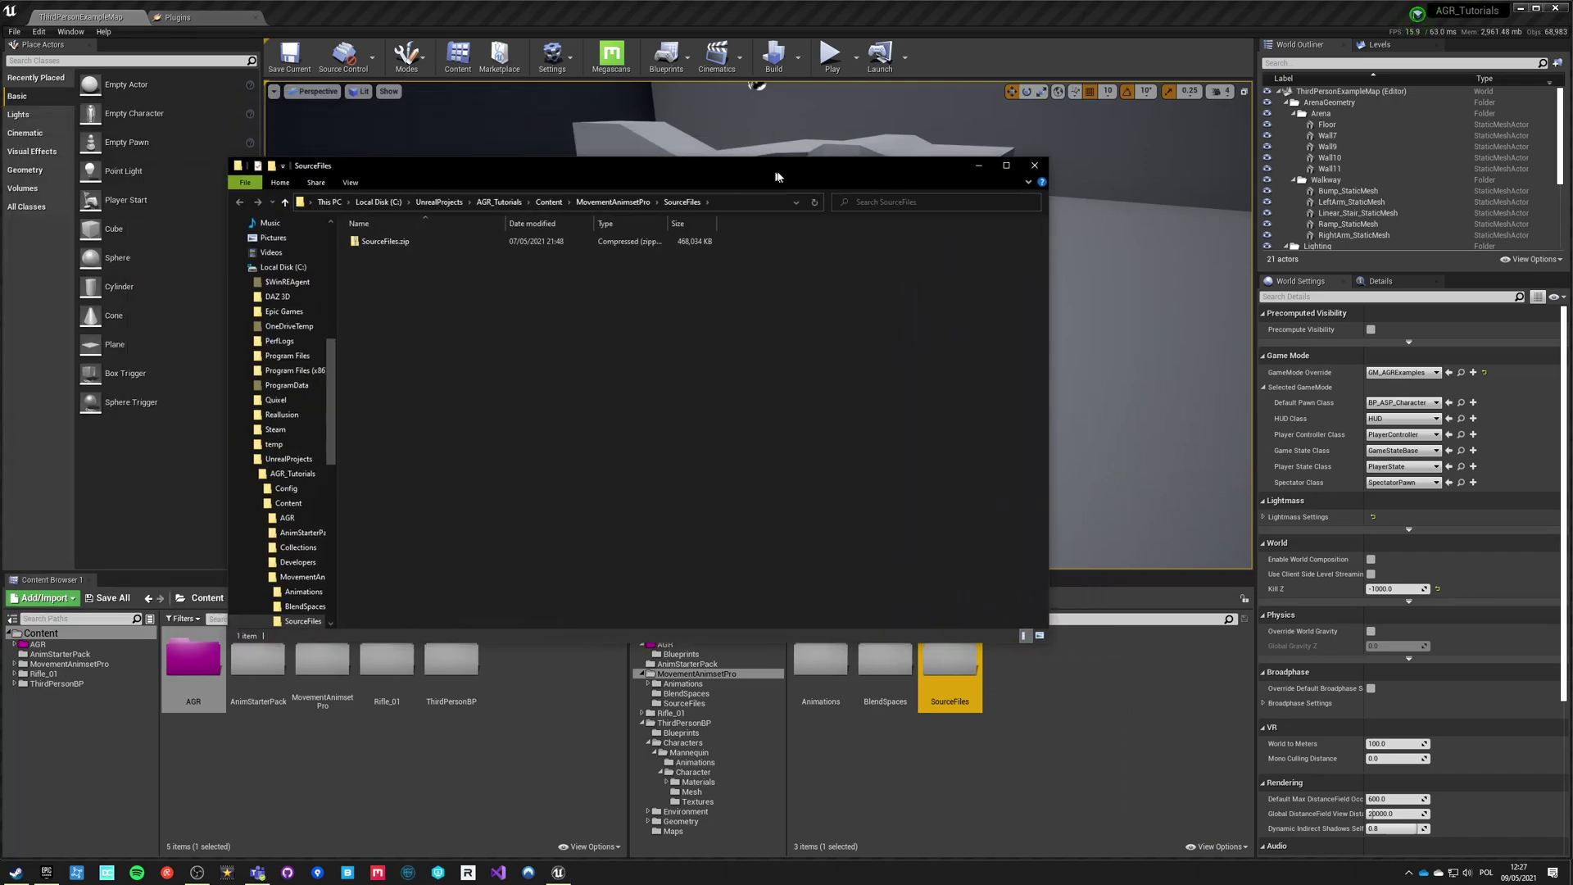
pyautogui.moveTo(777, 176); pyautogui.dragTo(788, 176)
pyautogui.click(620, 205)
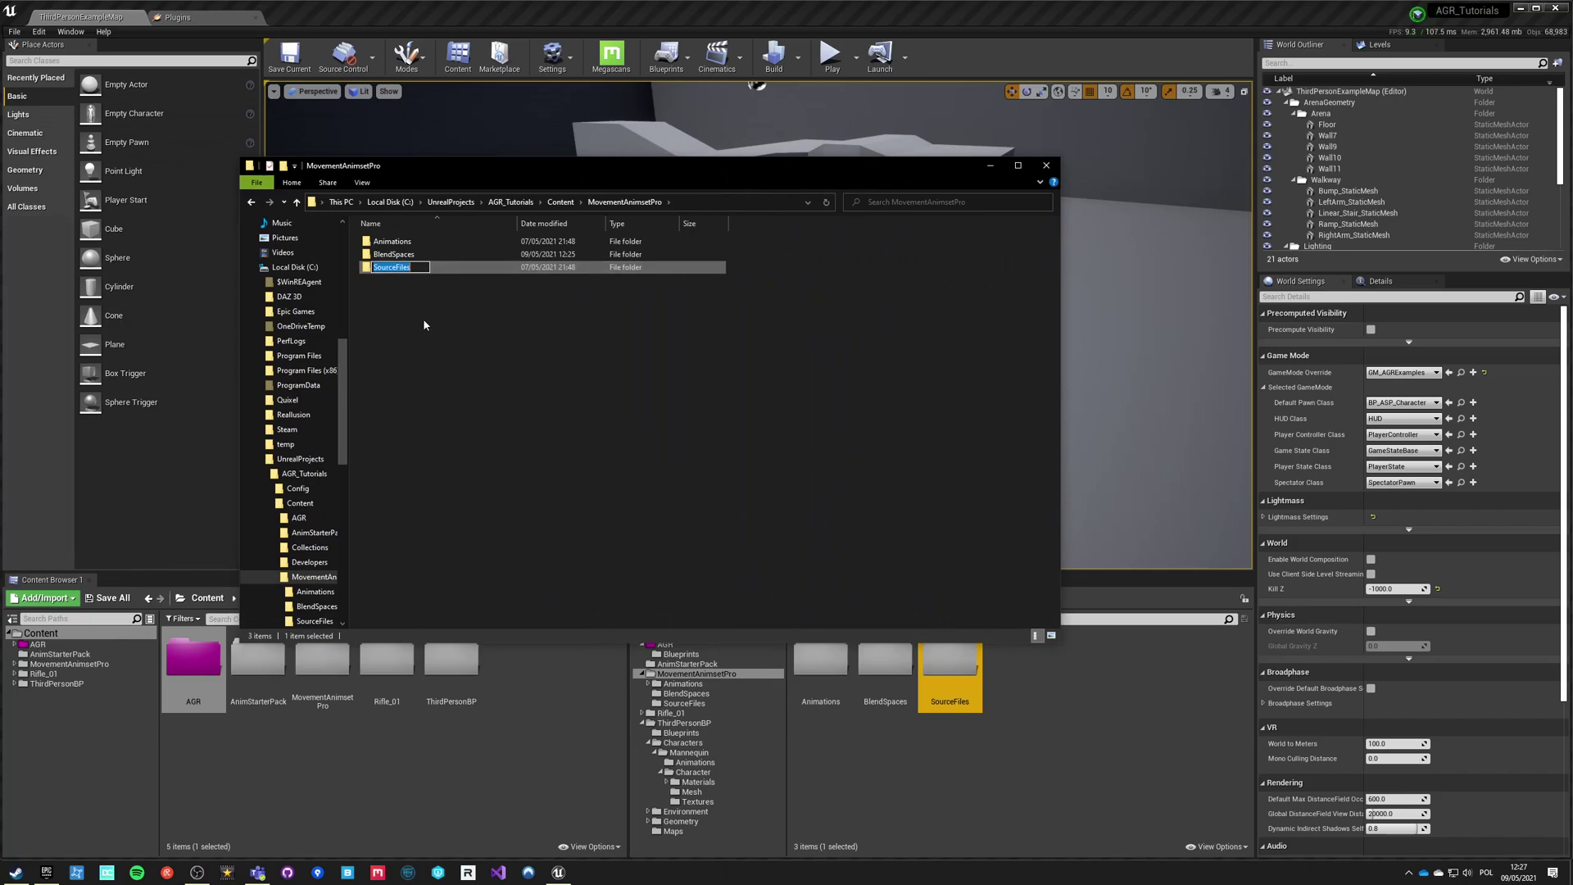
pyautogui.press('Delete')
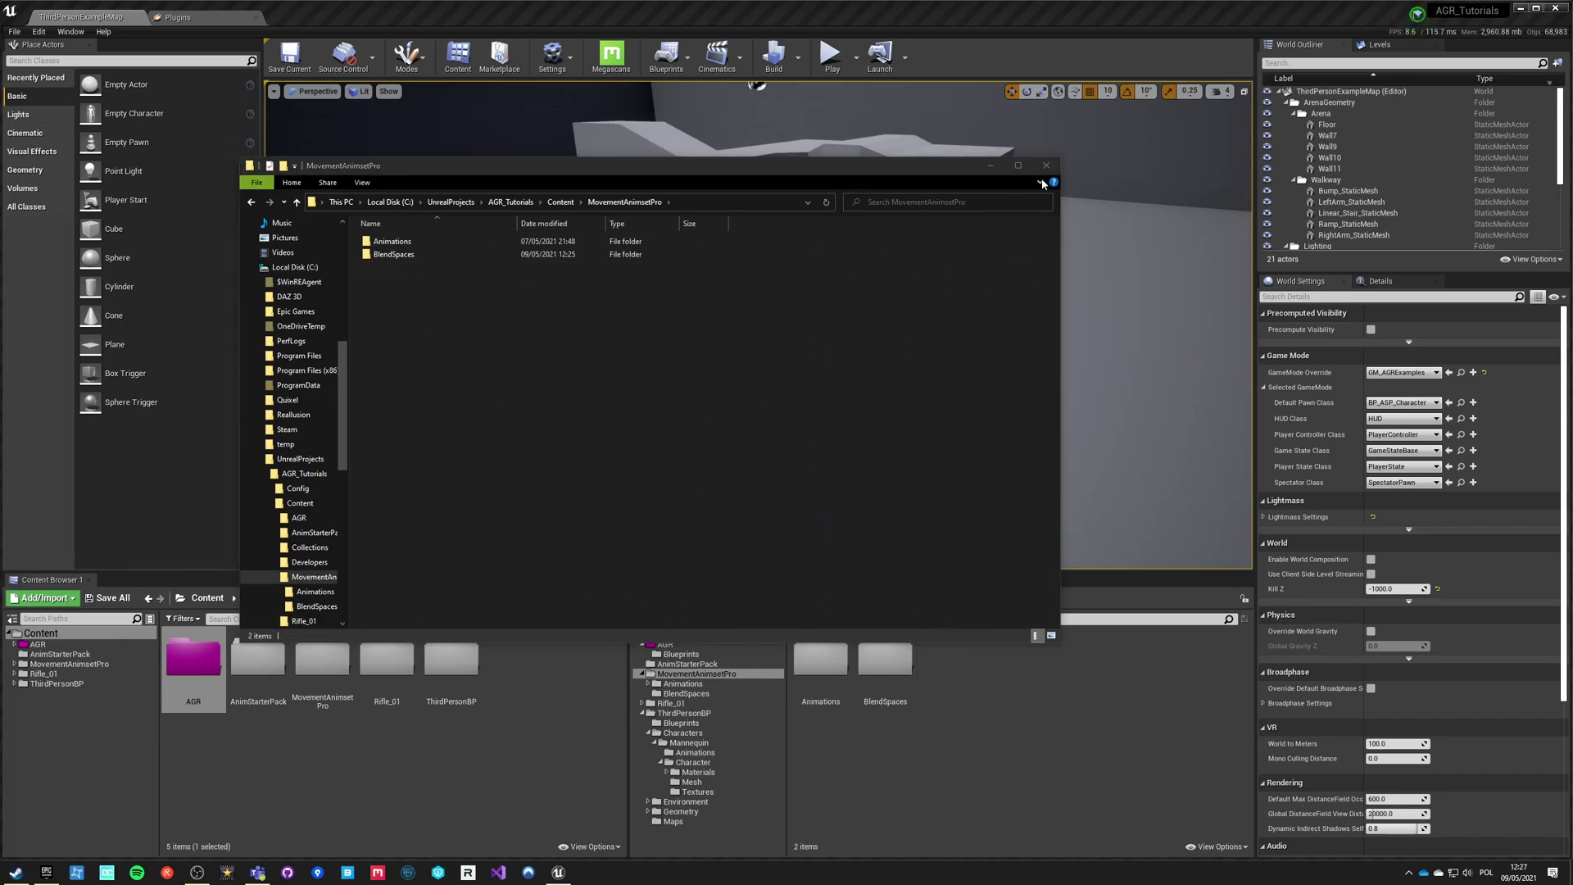
pyautogui.click(1046, 165)
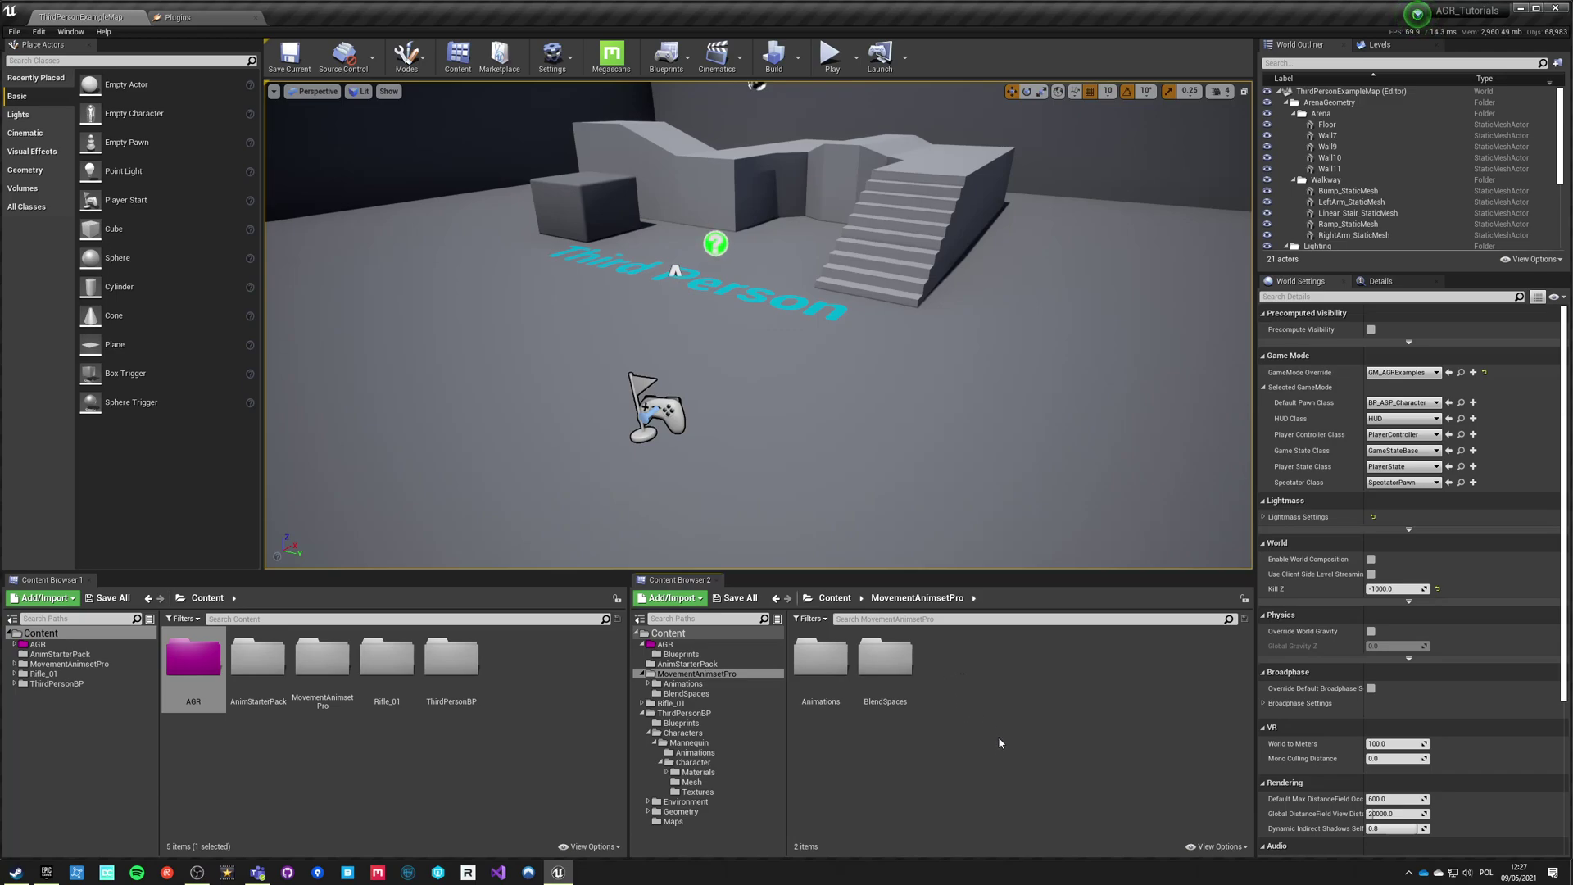
# Step: Examine the axis settings and sample preview of the ClassicStrafeMovement blend space, then close it and open the LookAround blend space
pyautogui.doubleClick(903, 680)
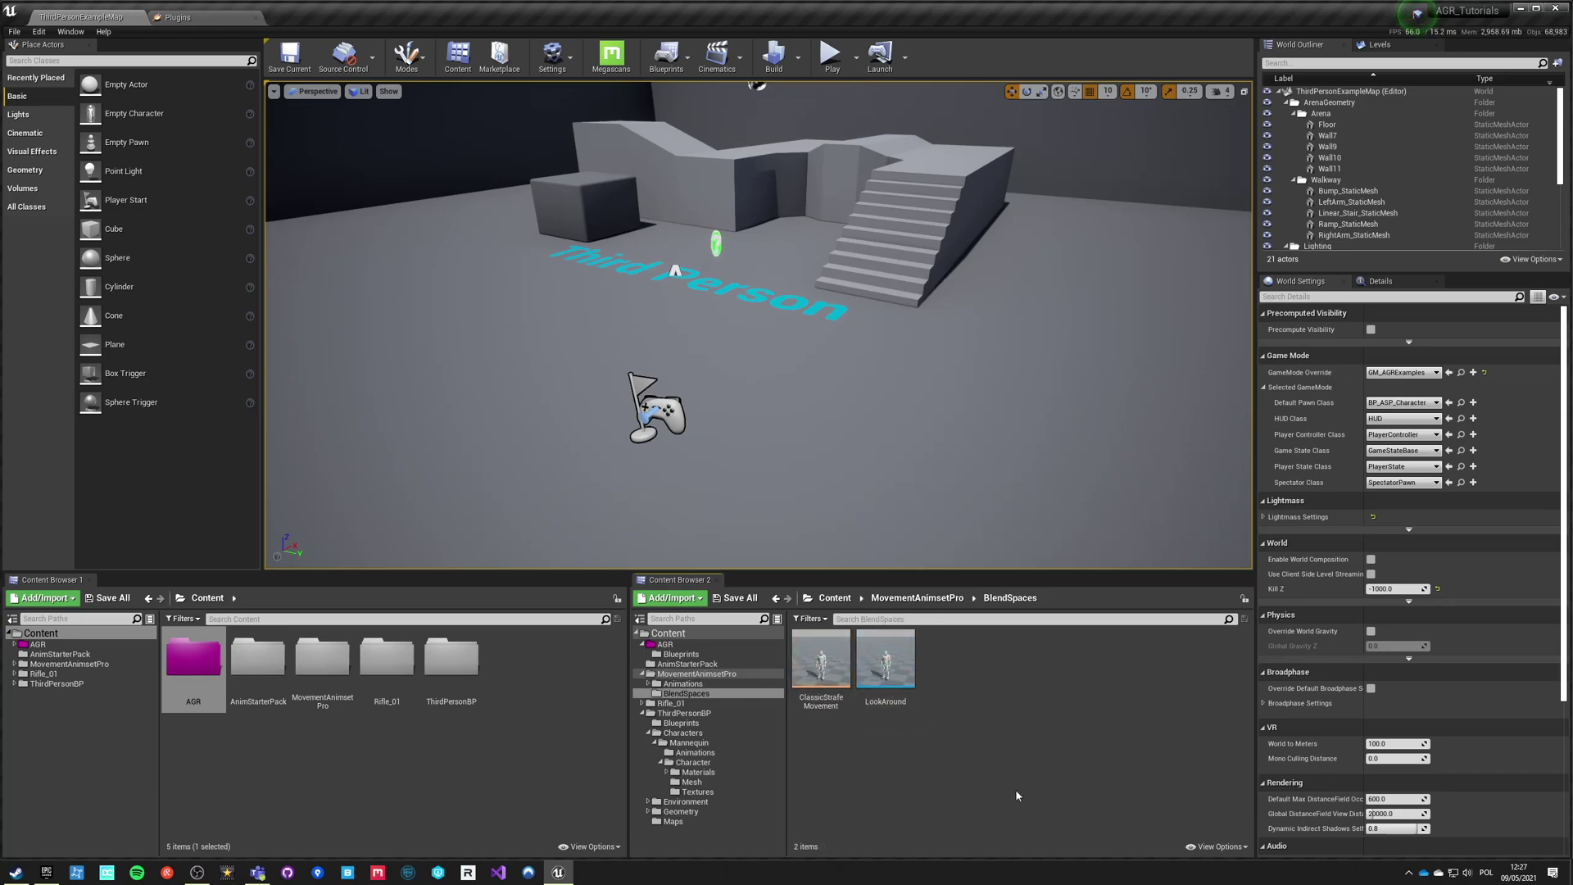
pyautogui.doubleClick(823, 662)
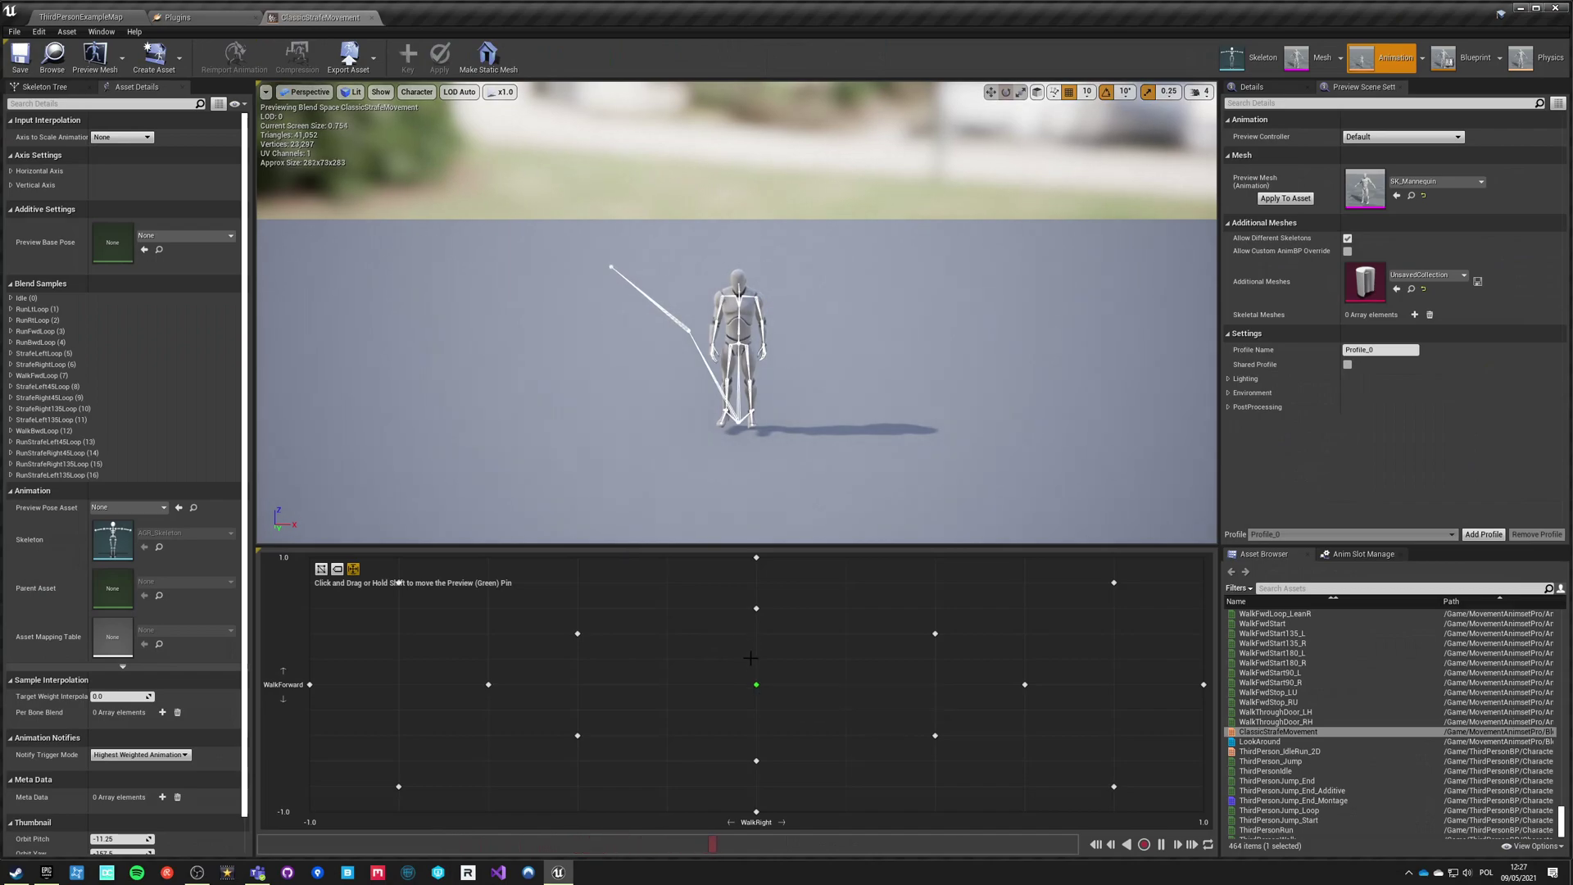
pyautogui.click(11, 170)
pyautogui.click(10, 275)
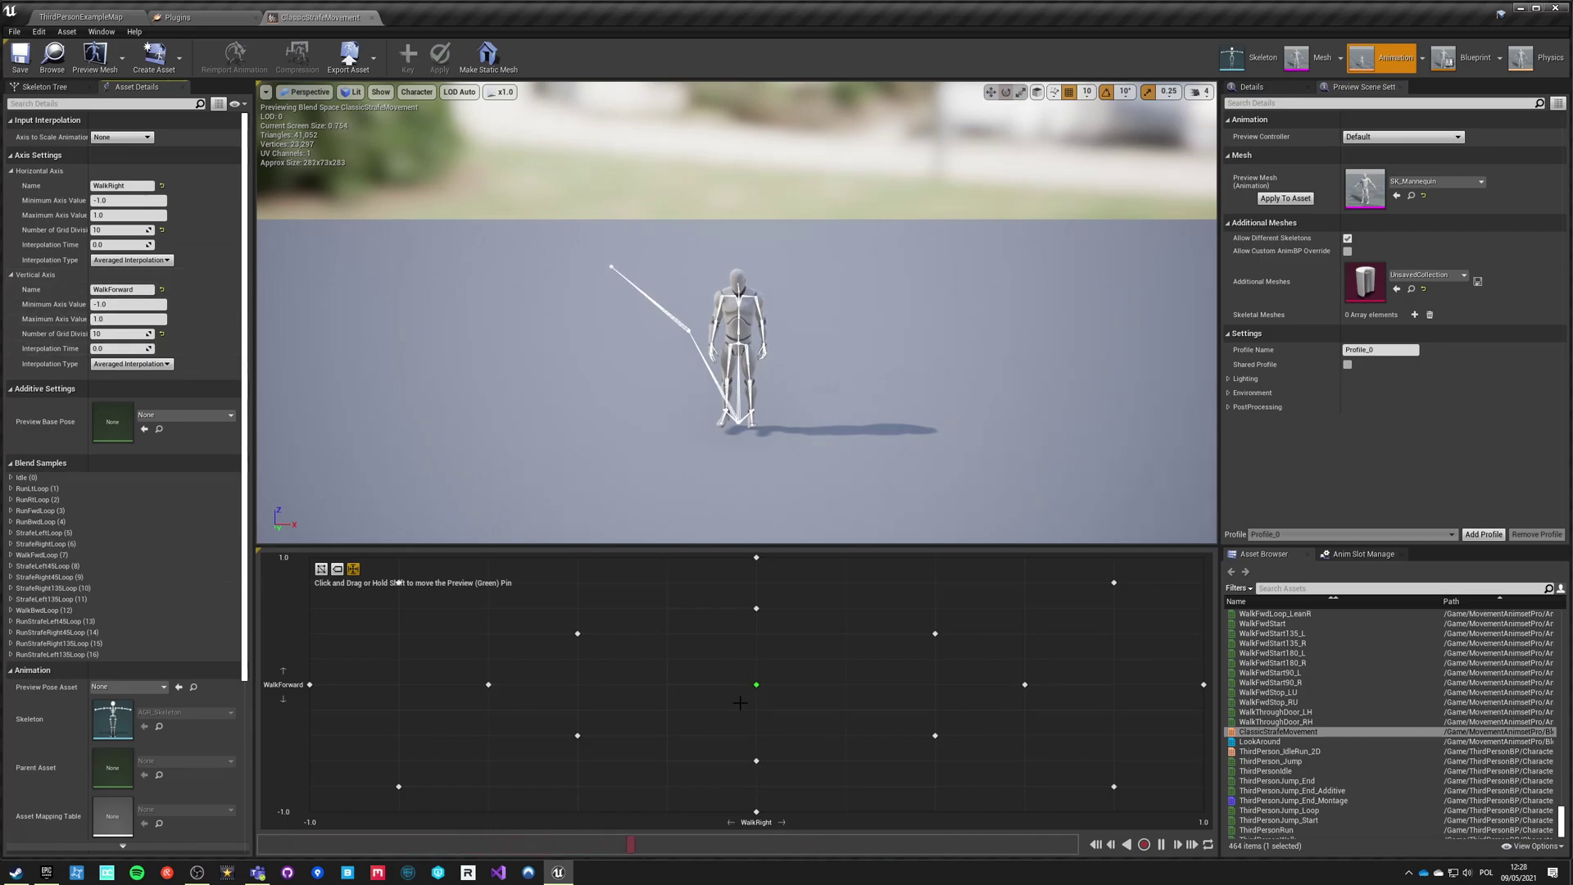
pyautogui.moveTo(740, 702)
pyautogui.mouseDown()
pyautogui.moveTo(802, 670)
pyautogui.moveTo(767, 611)
pyautogui.moveTo(652, 599)
pyautogui.moveTo(381, 676)
pyautogui.moveTo(489, 792)
pyautogui.moveTo(881, 779)
pyautogui.moveTo(1139, 710)
pyautogui.moveTo(995, 544)
pyautogui.moveTo(382, 596)
pyautogui.moveTo(413, 677)
pyautogui.moveTo(782, 663)
pyautogui.moveTo(807, 685)
pyautogui.moveTo(760, 685)
pyautogui.moveTo(755, 609)
pyautogui.moveTo(602, 597)
pyautogui.moveTo(384, 668)
pyautogui.moveTo(747, 754)
pyautogui.moveTo(1013, 622)
pyautogui.moveTo(775, 608)
pyautogui.moveTo(412, 705)
pyautogui.moveTo(893, 634)
pyautogui.moveTo(797, 692)
pyautogui.moveTo(534, 688)
pyautogui.moveTo(516, 617)
pyautogui.moveTo(382, 571)
pyautogui.moveTo(1040, 592)
pyautogui.moveTo(652, 729)
pyautogui.moveTo(872, 620)
pyautogui.moveTo(695, 714)
pyautogui.moveTo(759, 685)
pyautogui.mouseUp()
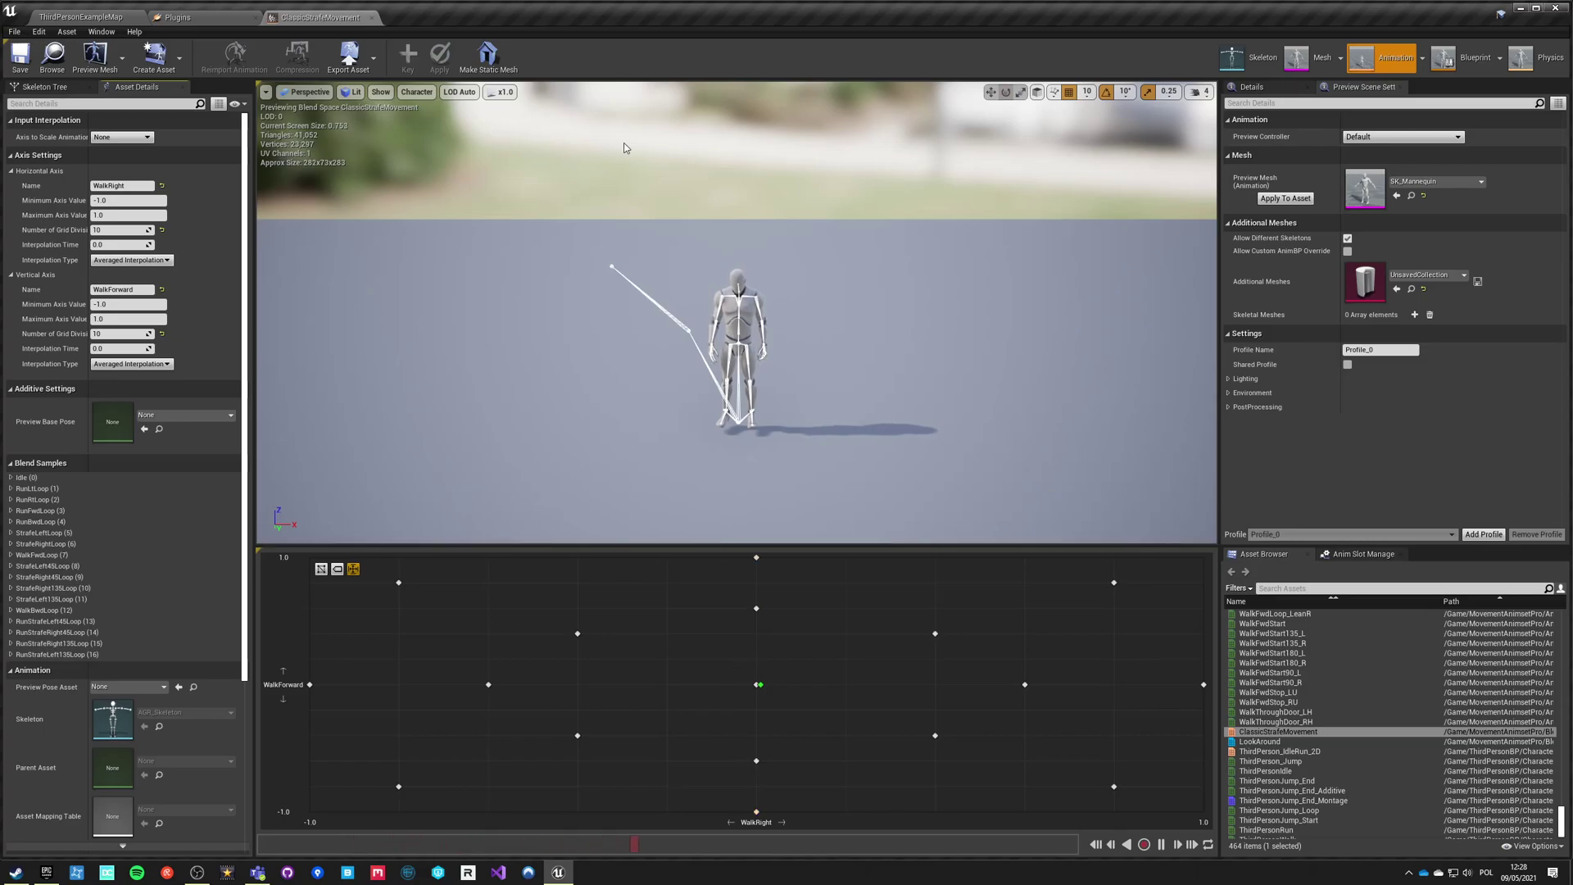
pyautogui.click(372, 17)
pyautogui.click(255, 17)
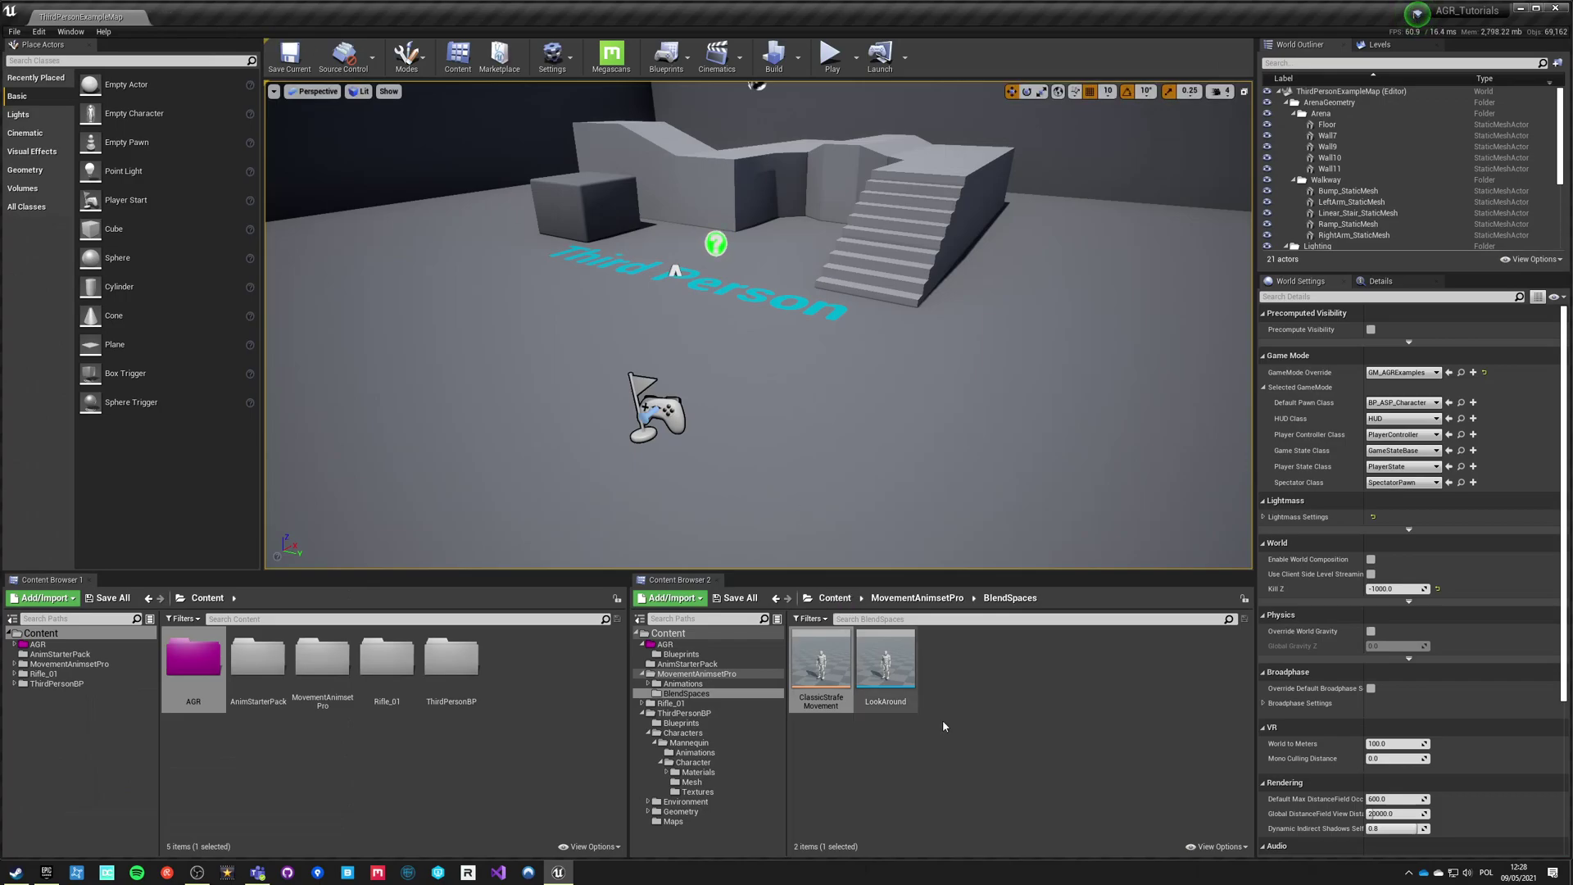
pyautogui.doubleClick(896, 668)
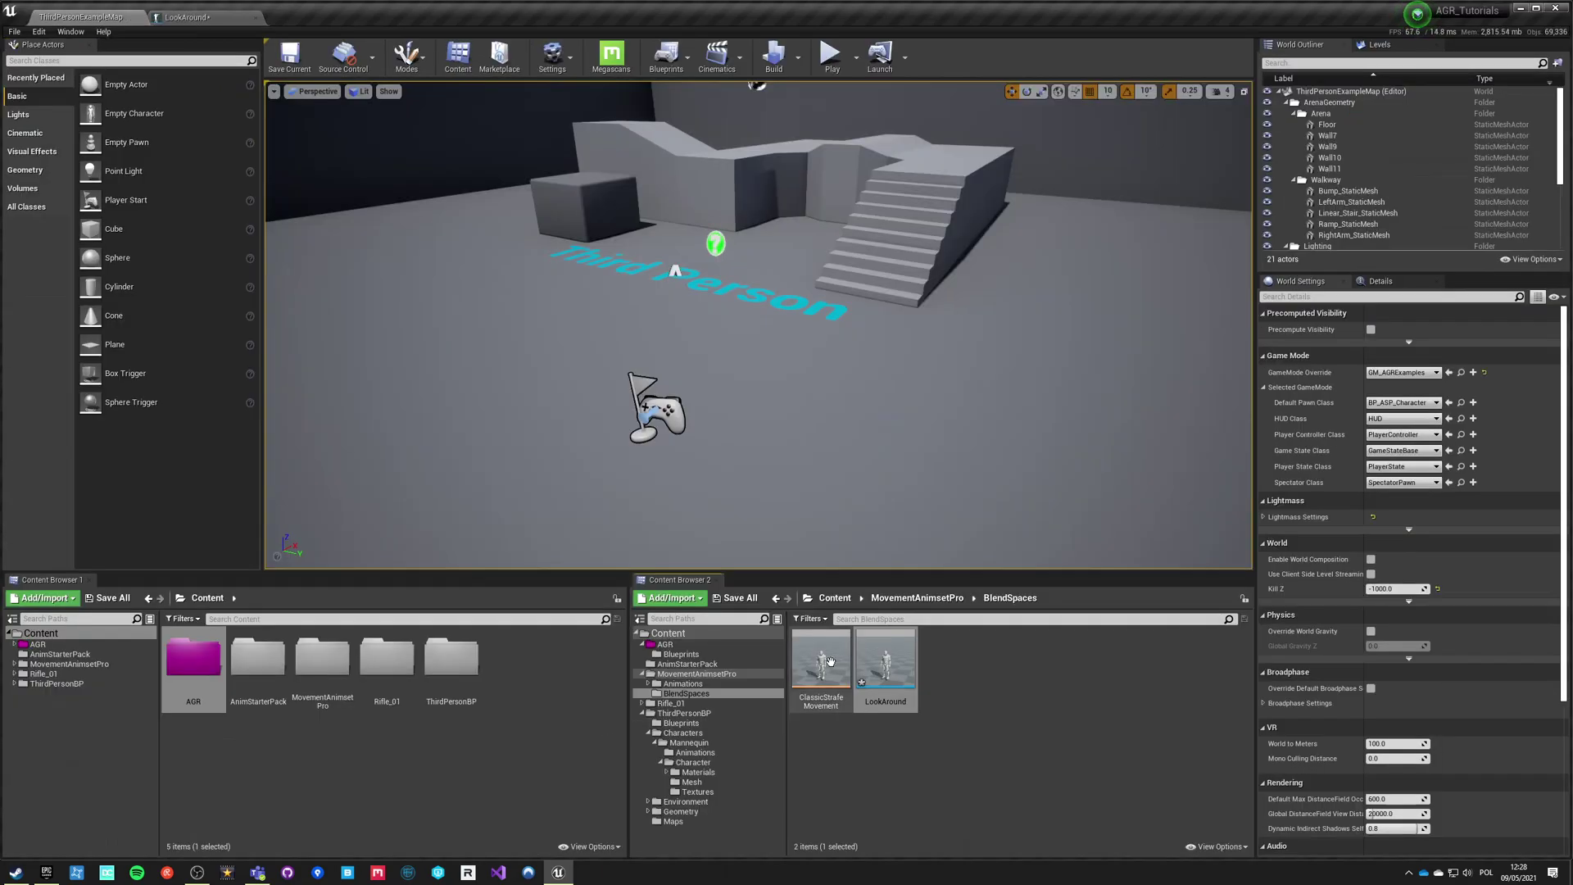
# Step: Set the target weight interpolation speed of the ClassicStrafeMovement blend space to 4.0, then save and close it
pyautogui.doubleClick(830, 661)
pyautogui.scroll(-5, 123, 574)
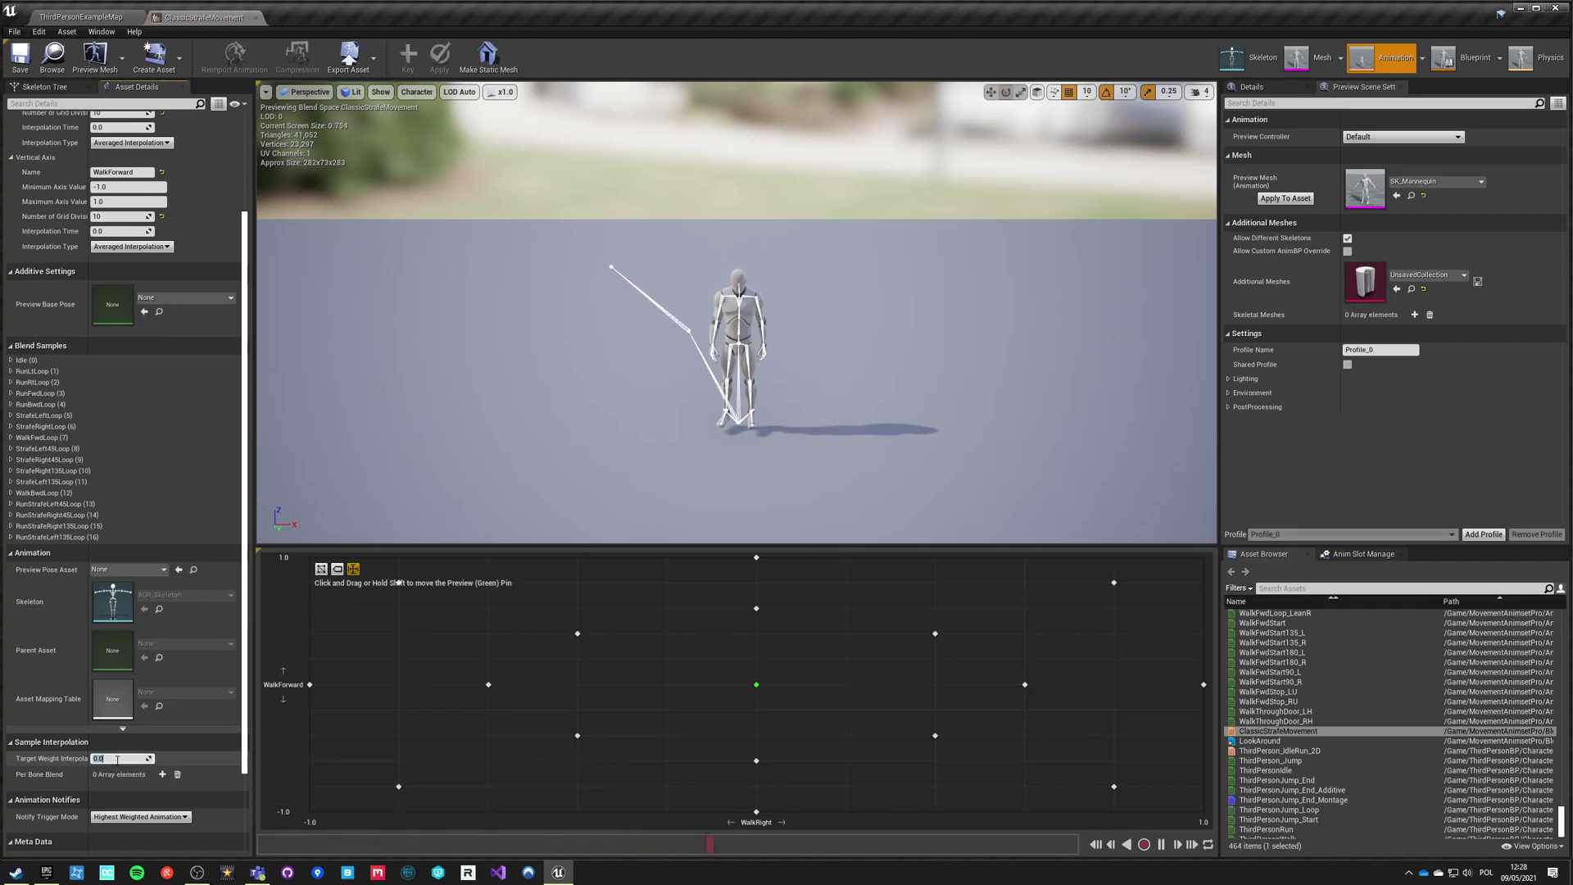
pyautogui.click(22, 60)
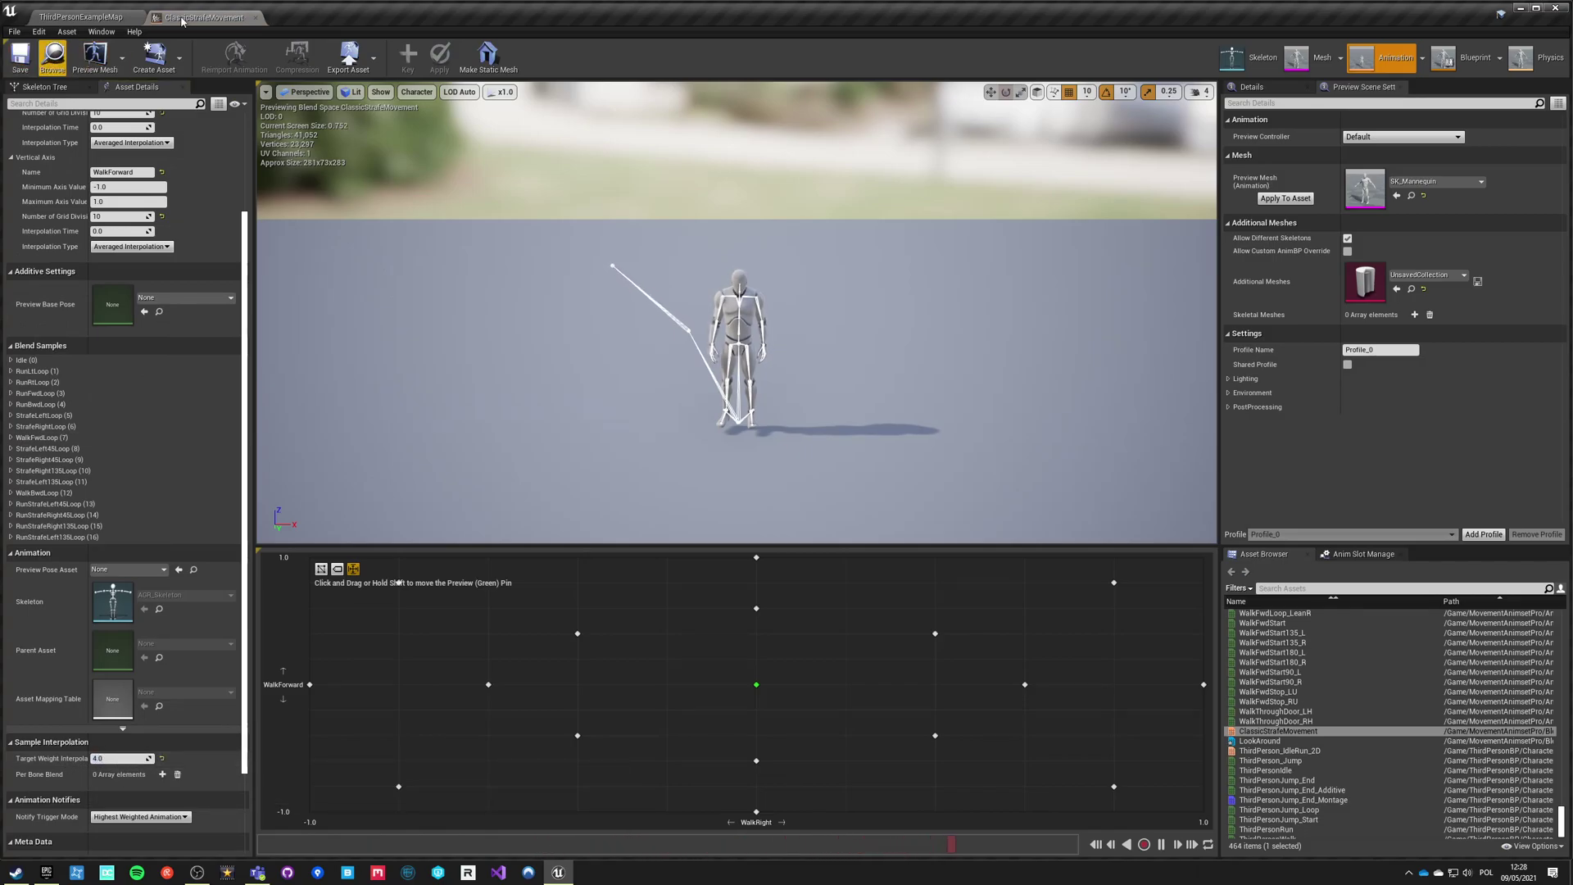
pyautogui.click(256, 17)
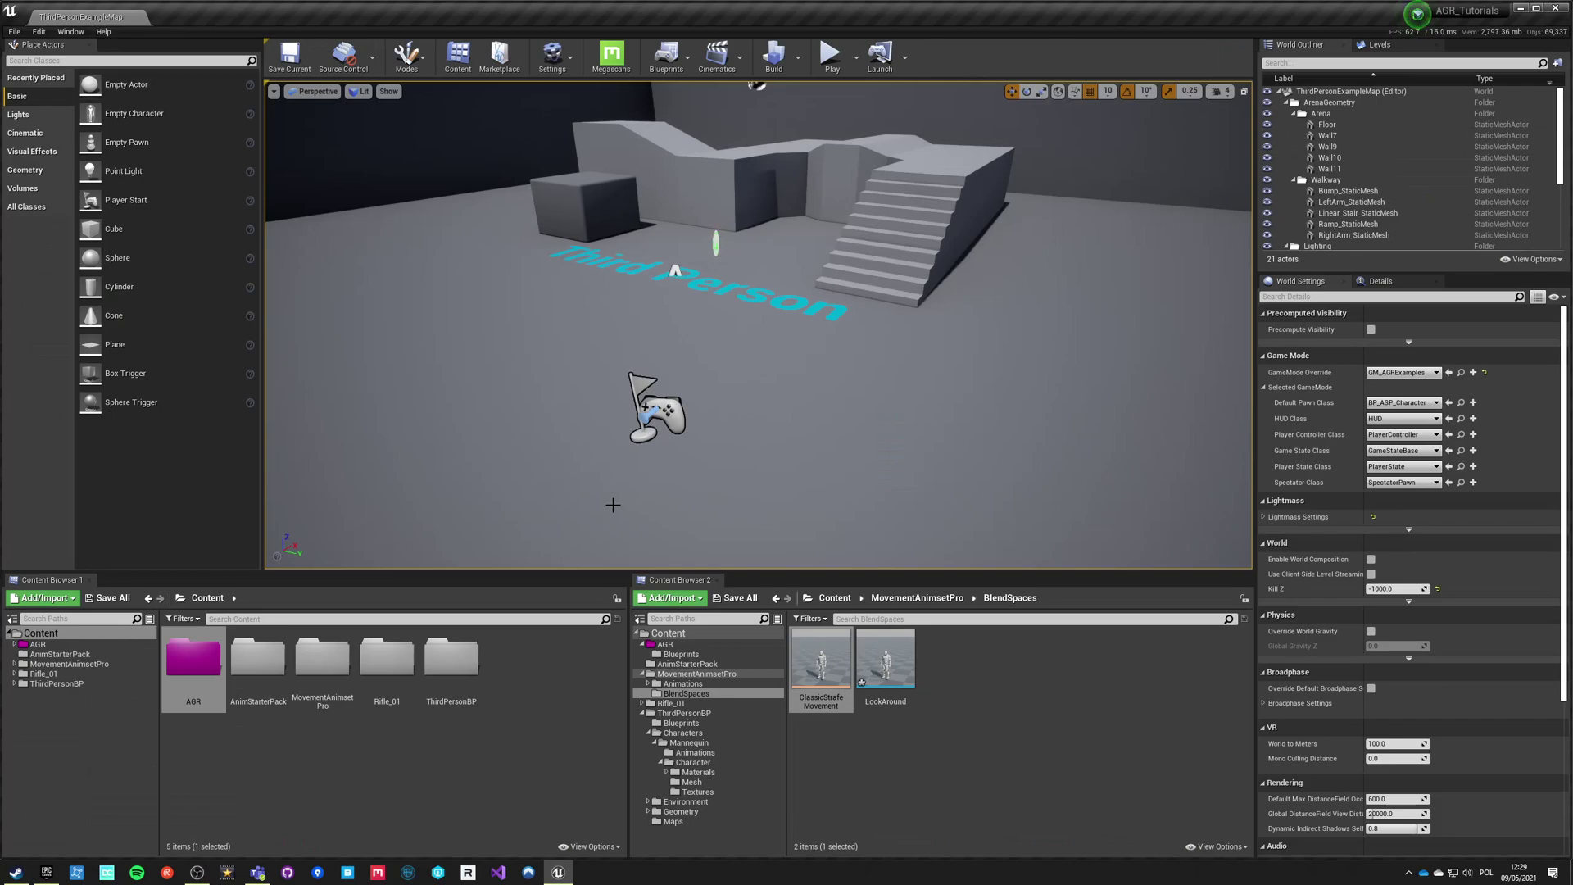
# Step: Browse to the BlendSpaces folder of MovementAnimsetPro in the first content browser
pyautogui.click(953, 747)
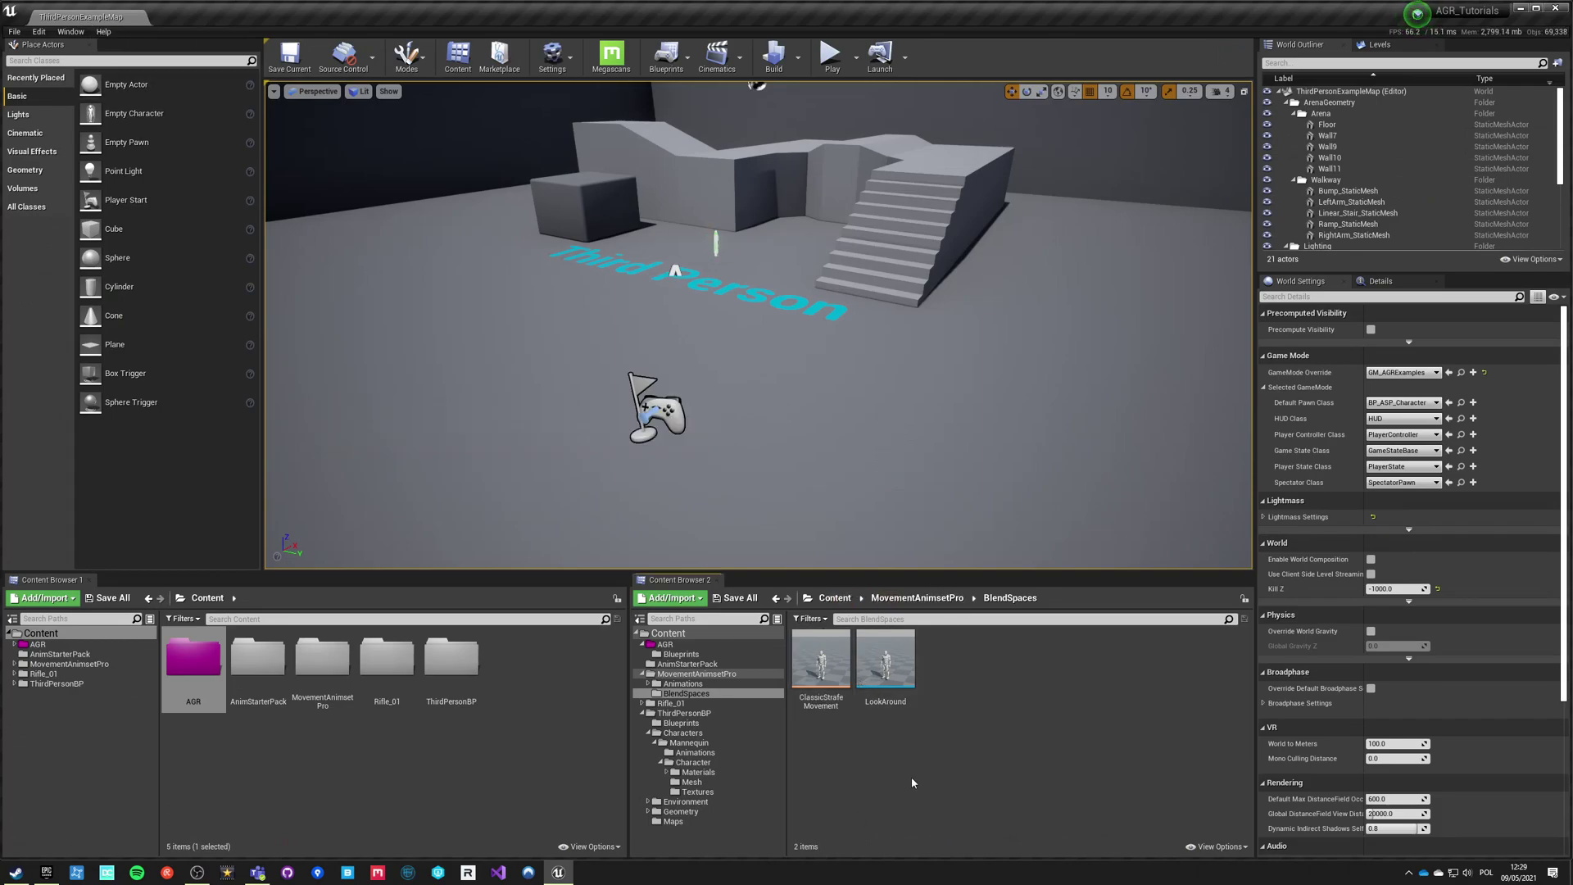
pyautogui.doubleClick(322, 659)
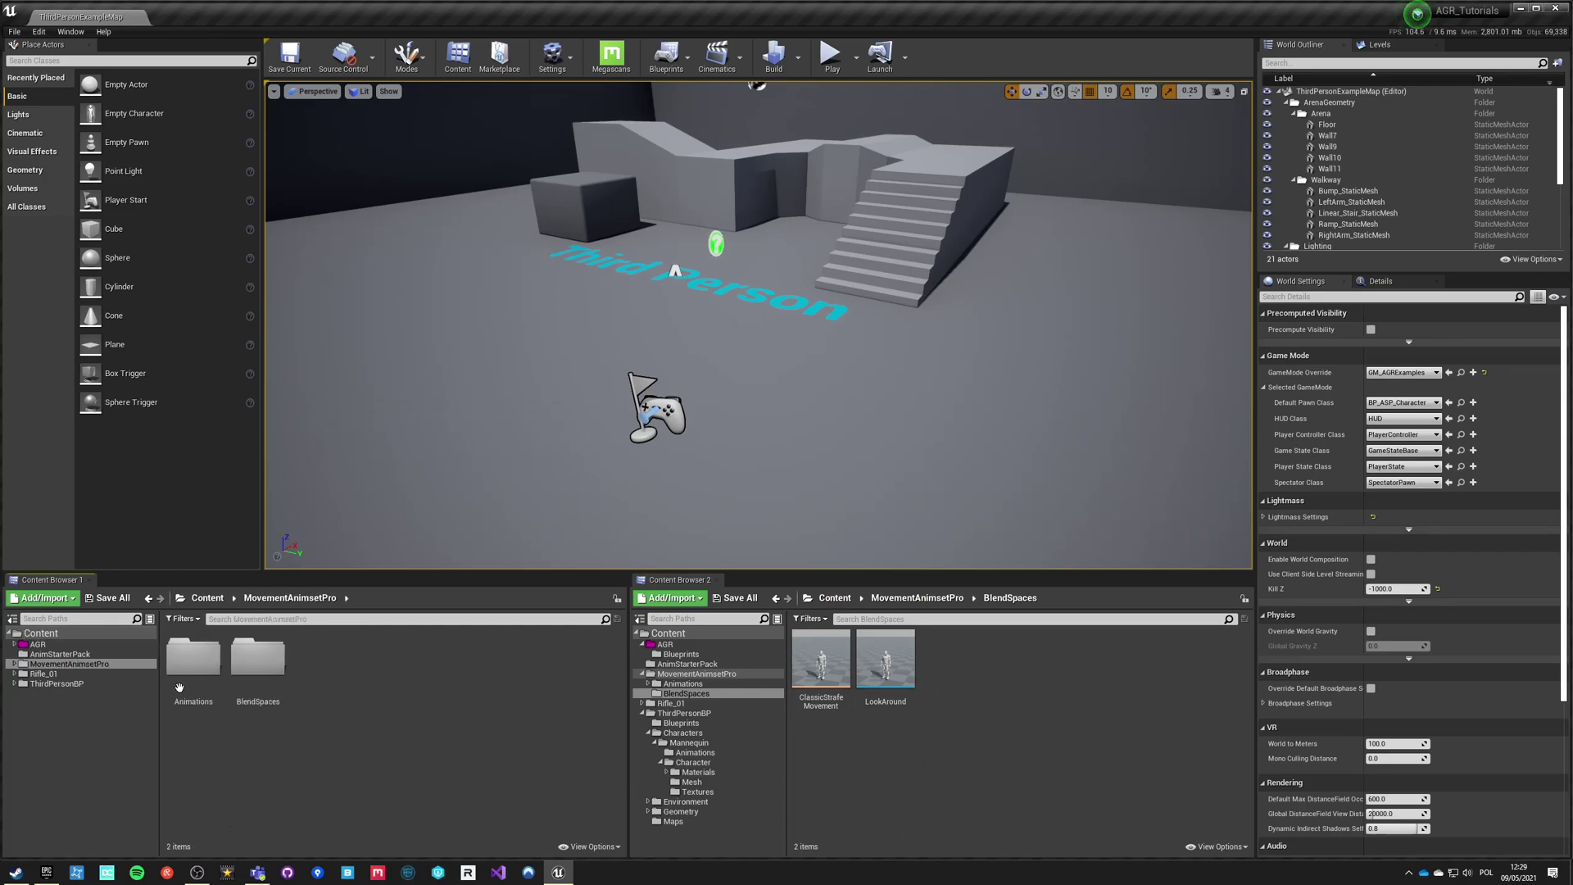
pyautogui.doubleClick(189, 658)
pyautogui.click(290, 597)
pyautogui.doubleClick(258, 658)
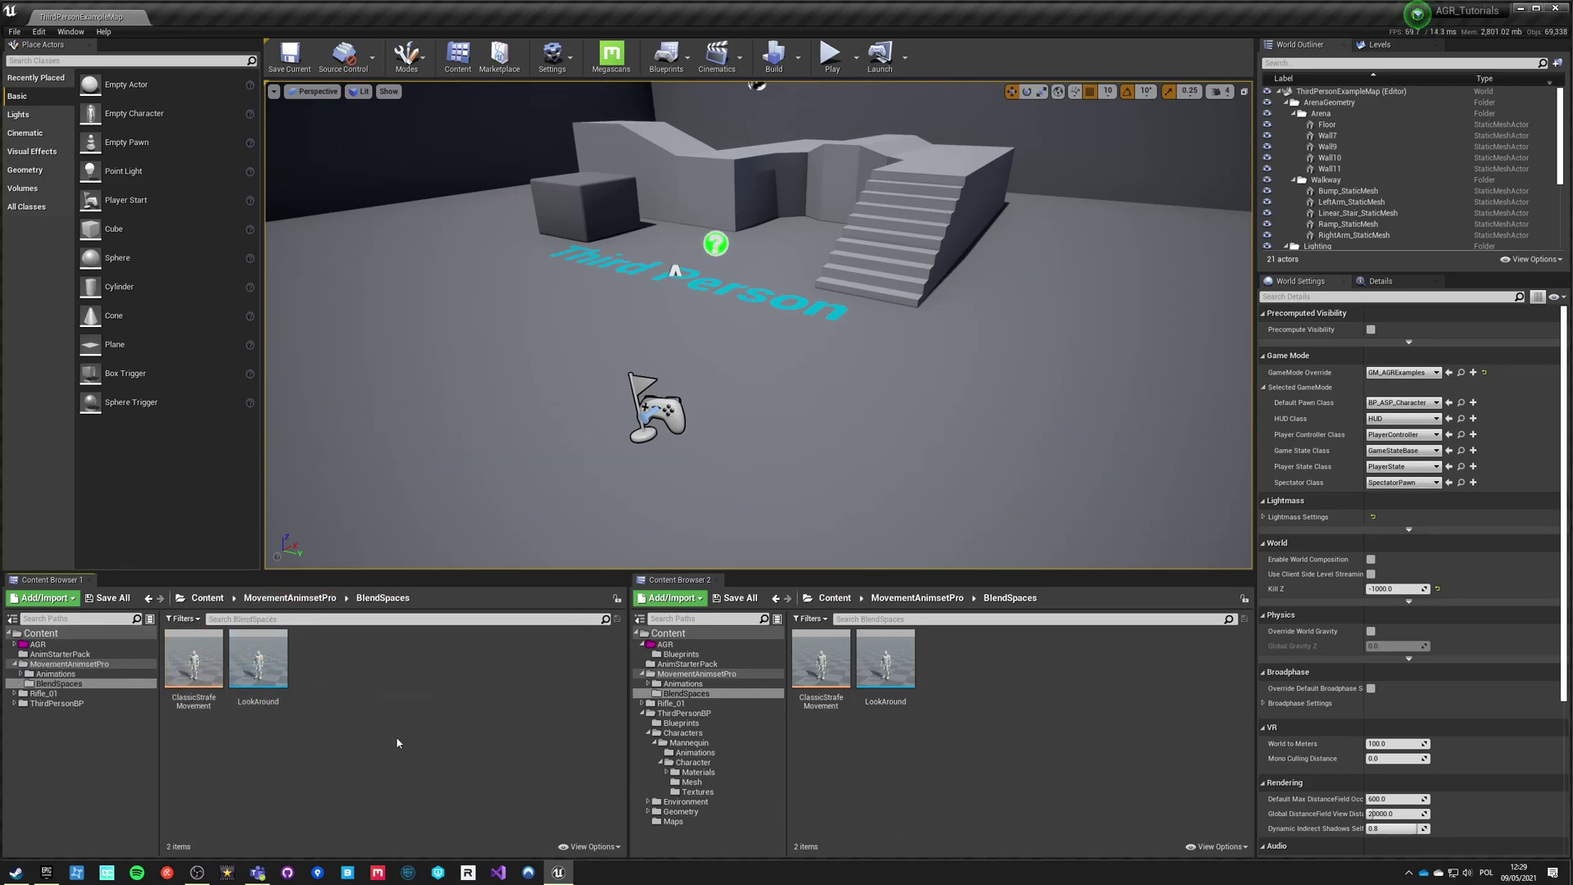
# Step: Open BP_MocapCharacter from the AGR Blueprints folder in the full Blueprint editor and dock its window beside the level editor
pyautogui.click(899, 601)
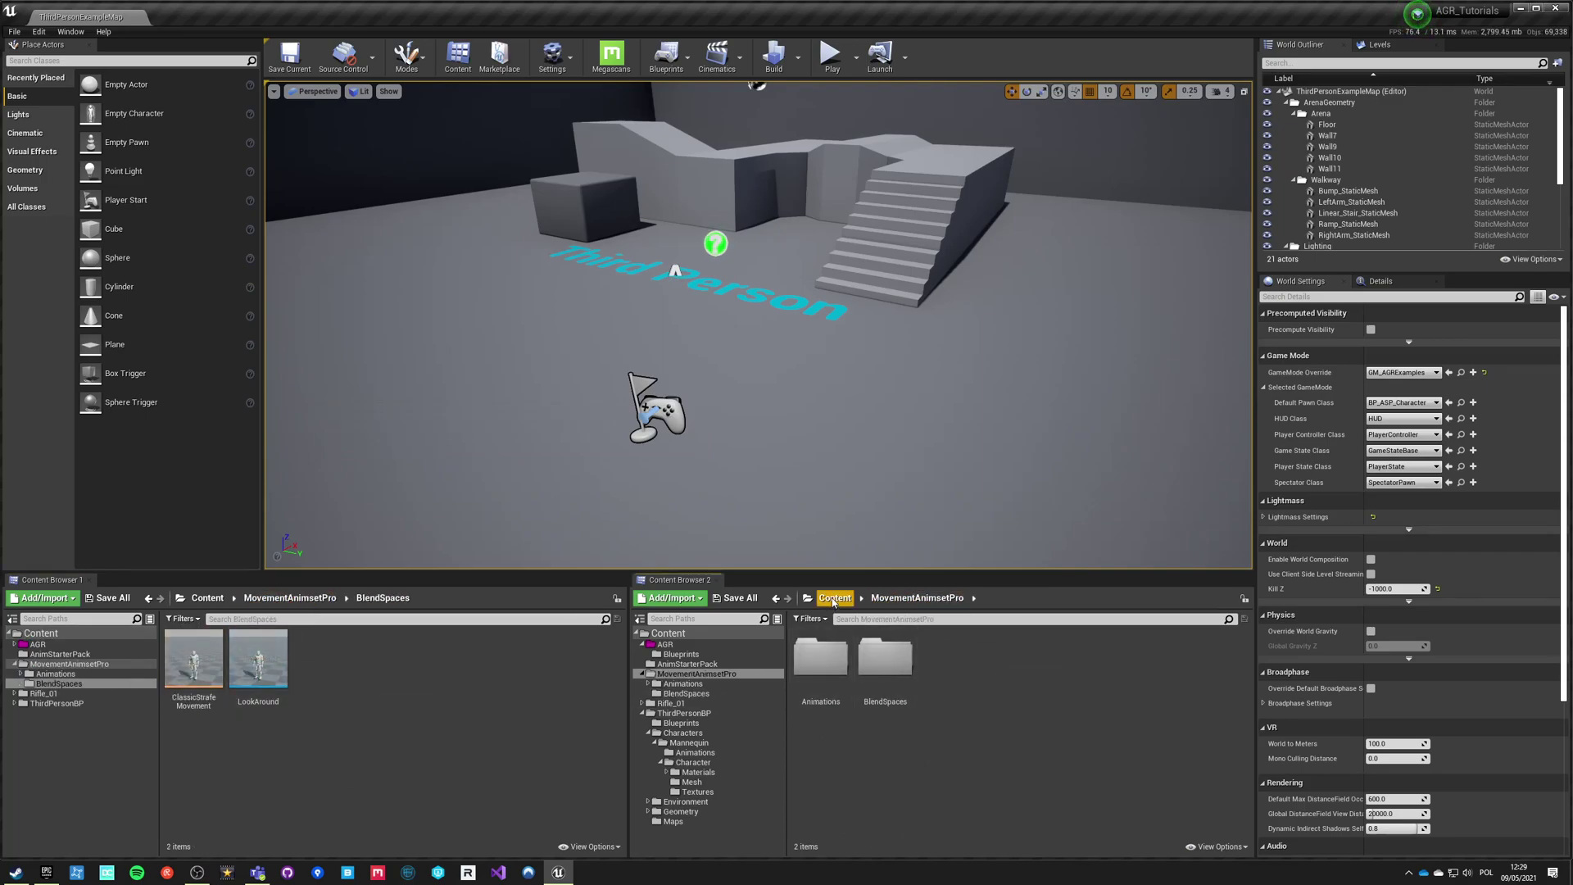
pyautogui.click(835, 597)
pyautogui.doubleClick(816, 656)
pyautogui.doubleClick(821, 658)
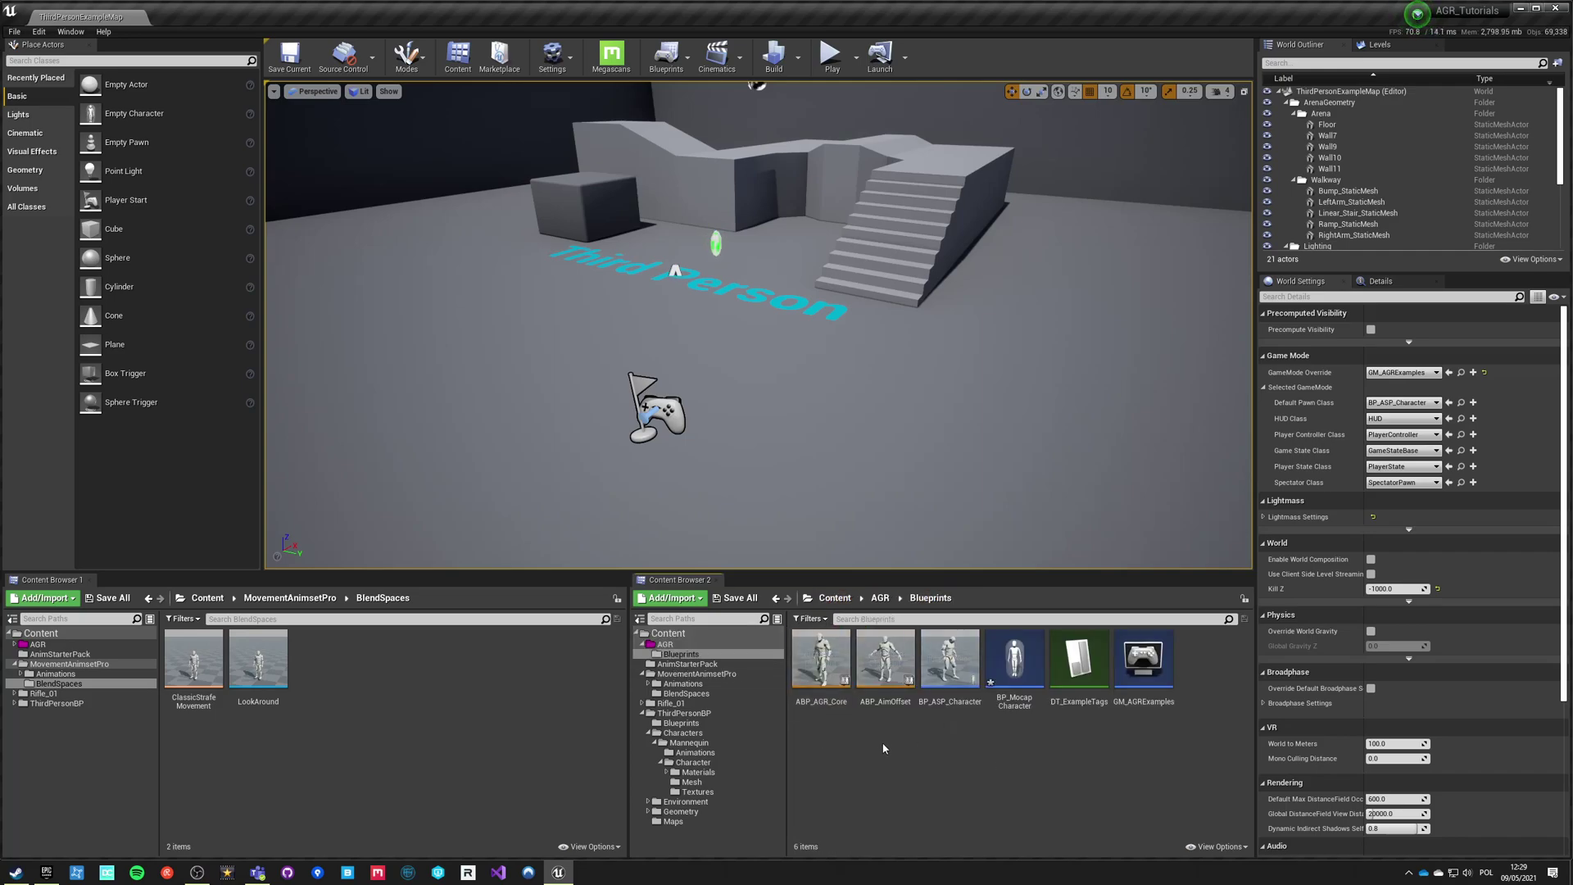
pyautogui.doubleClick(1012, 666)
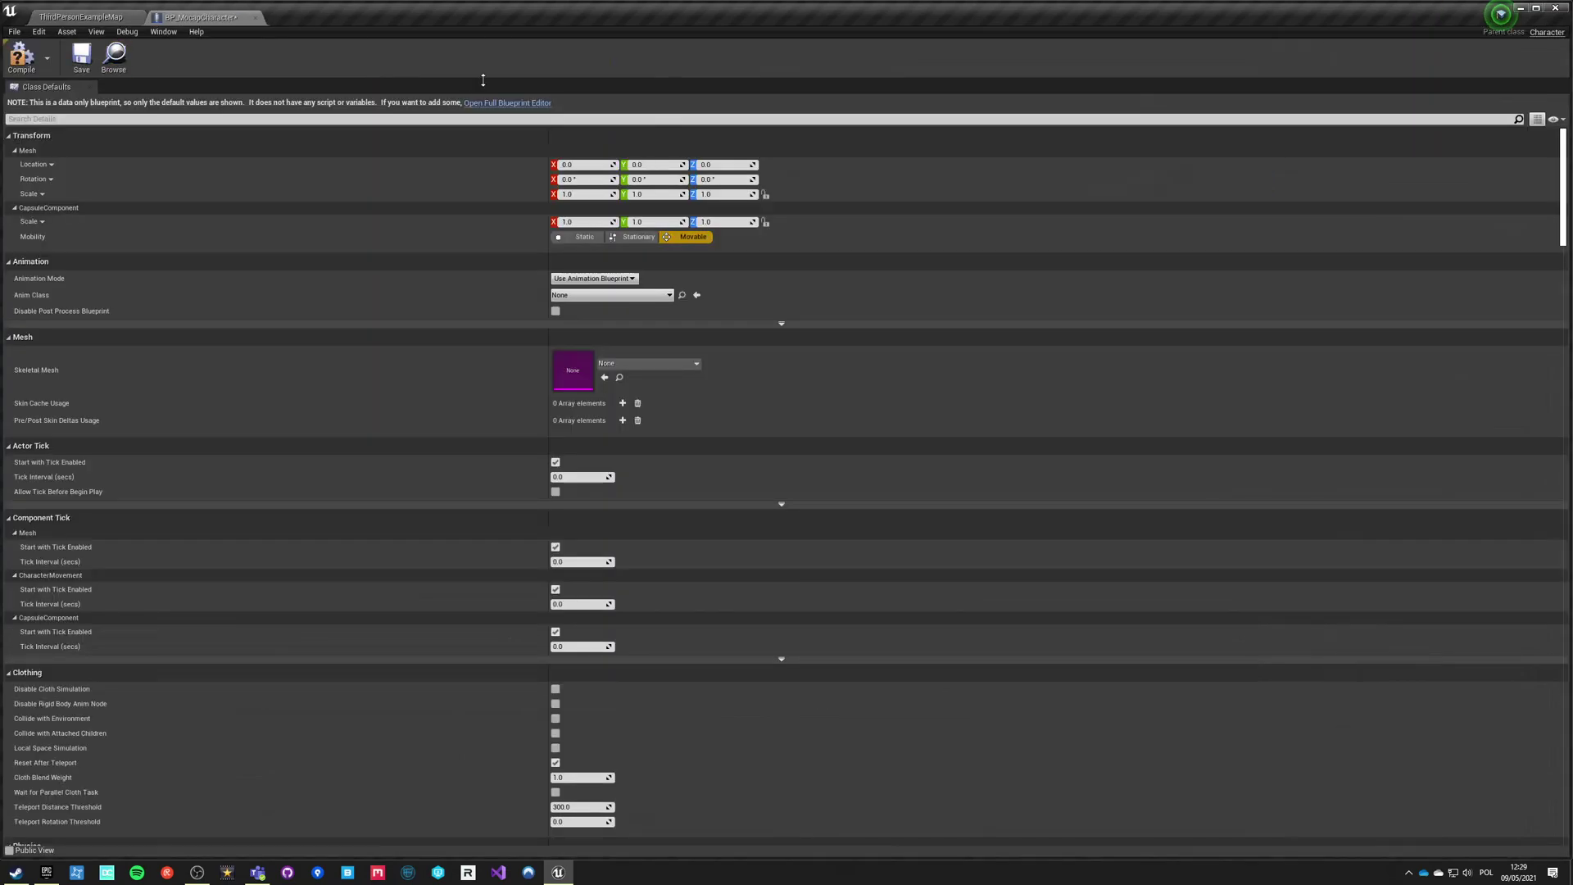
pyautogui.click(500, 104)
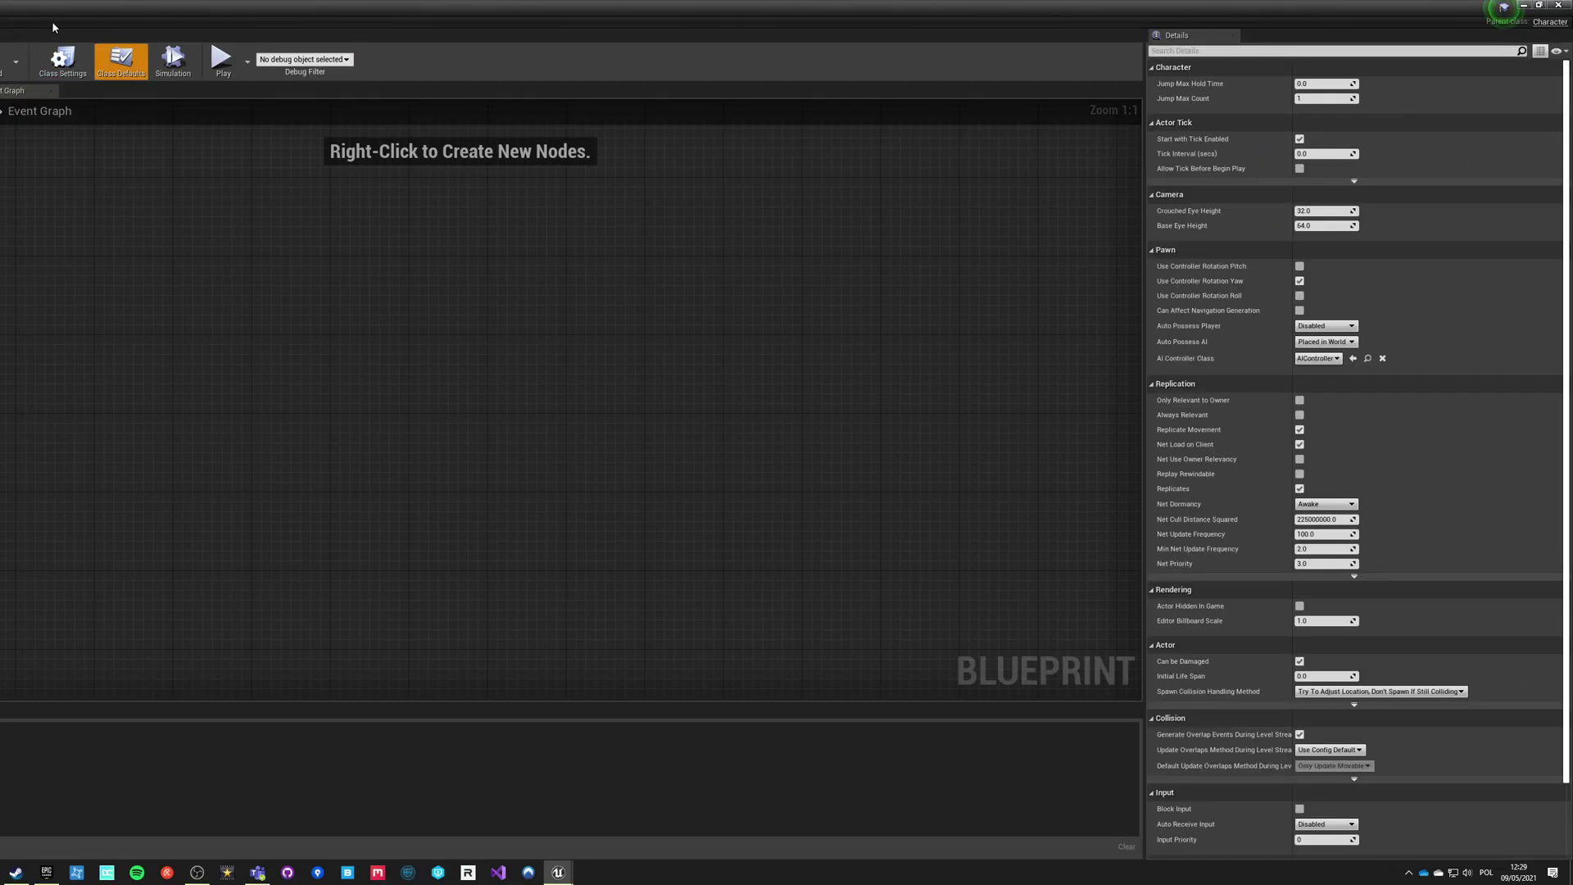
pyautogui.moveTo(0, 8); pyautogui.dragTo(225, 20)
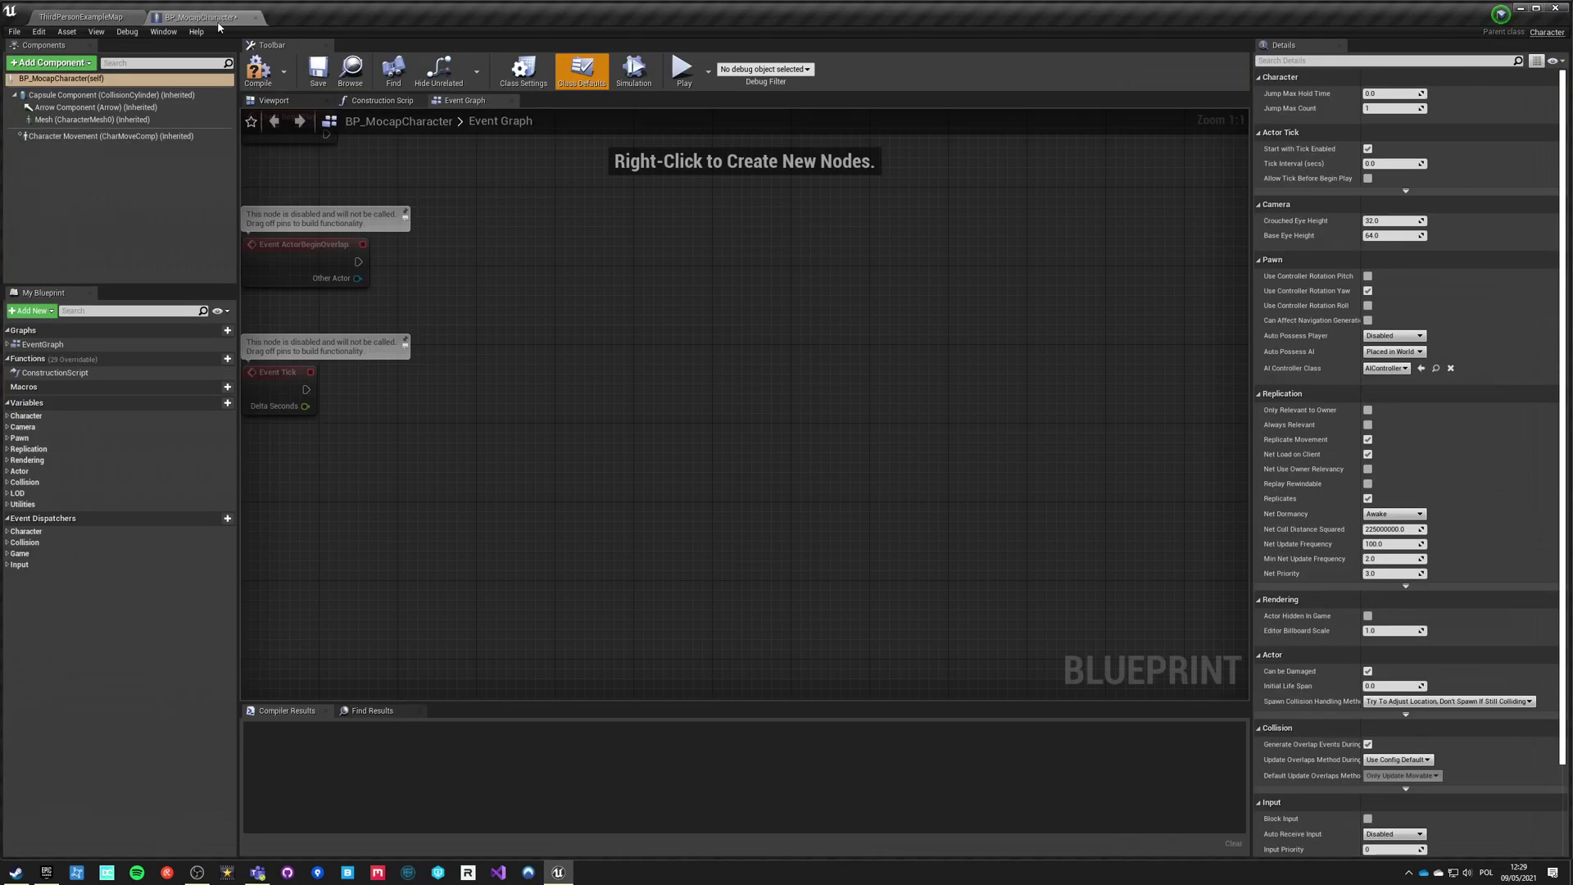
# Step: Assign the second SK_Mannequin found by searching for "man" as the skeletal mesh of the character's Mesh component
pyautogui.click(65, 121)
pyautogui.click(1445, 370)
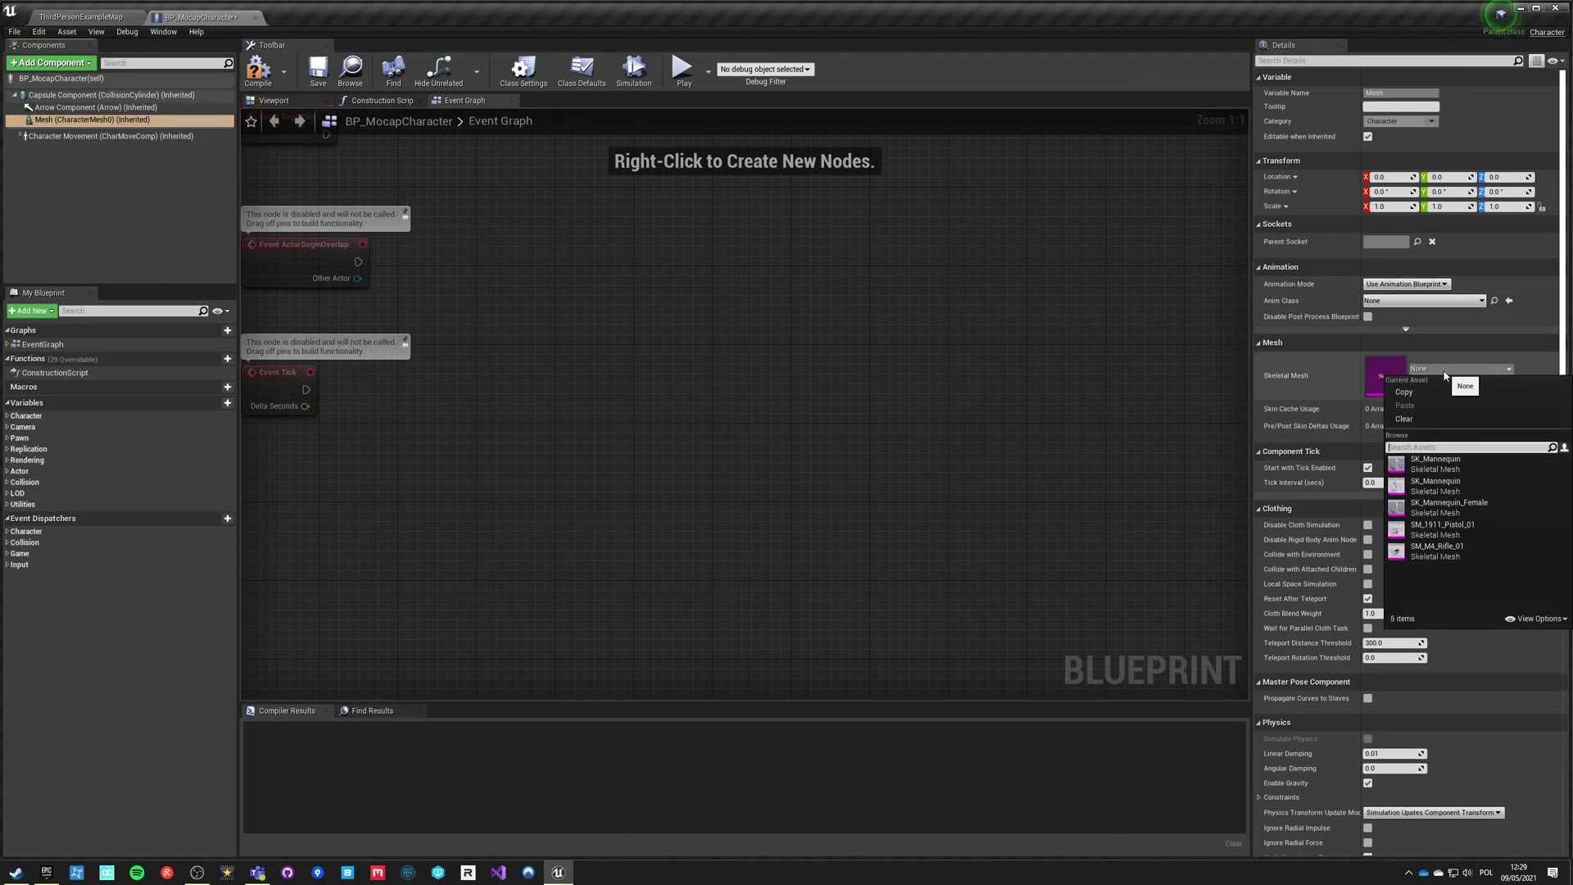
pyautogui.write('man')
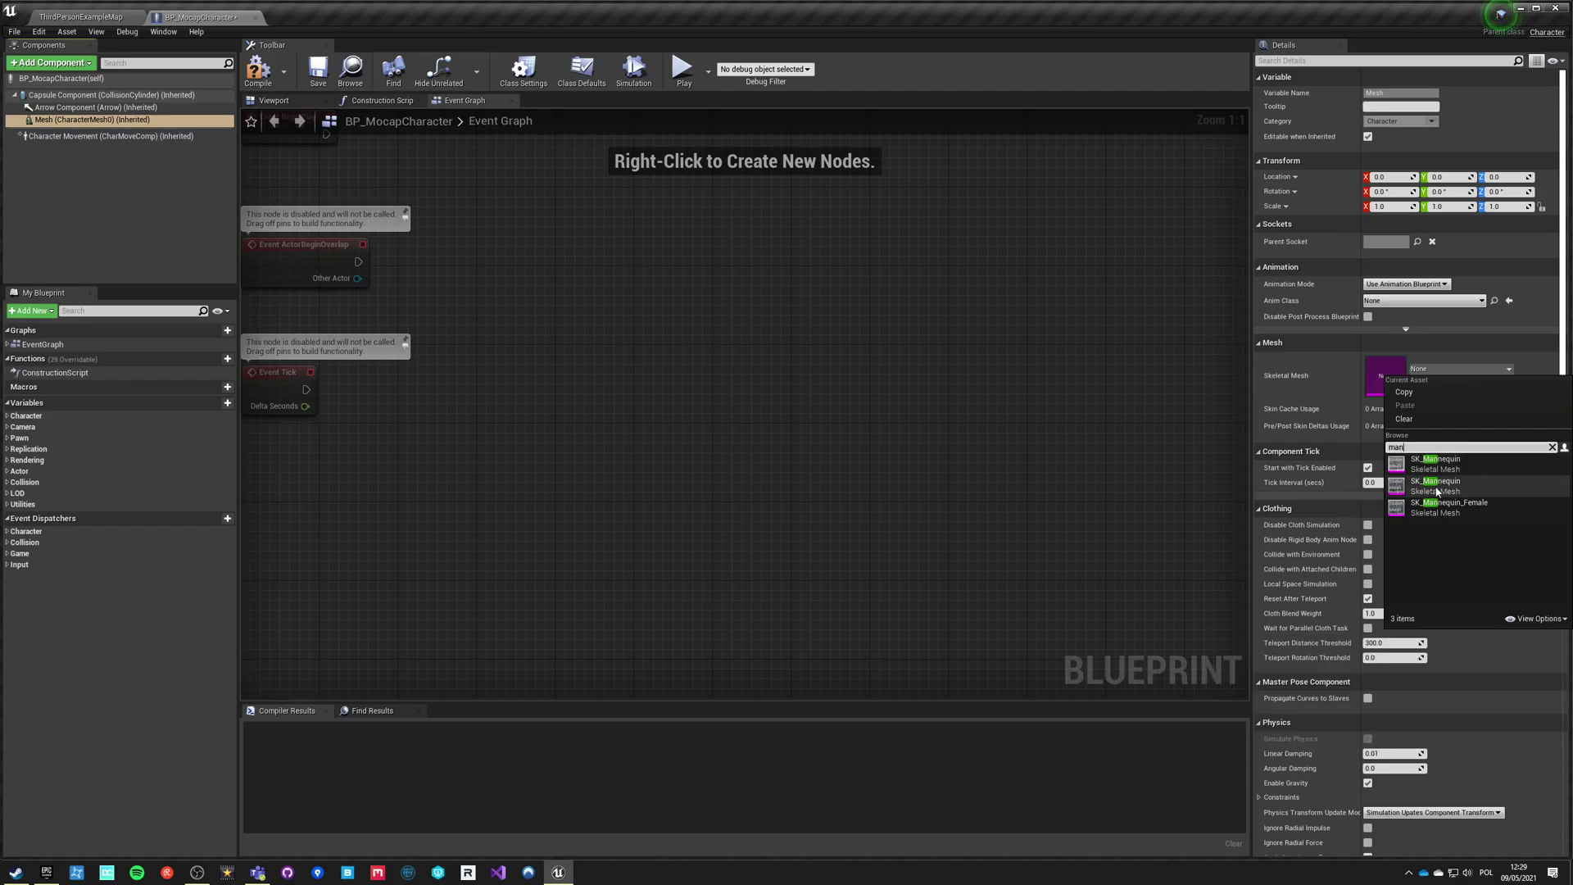
pyautogui.click(1438, 488)
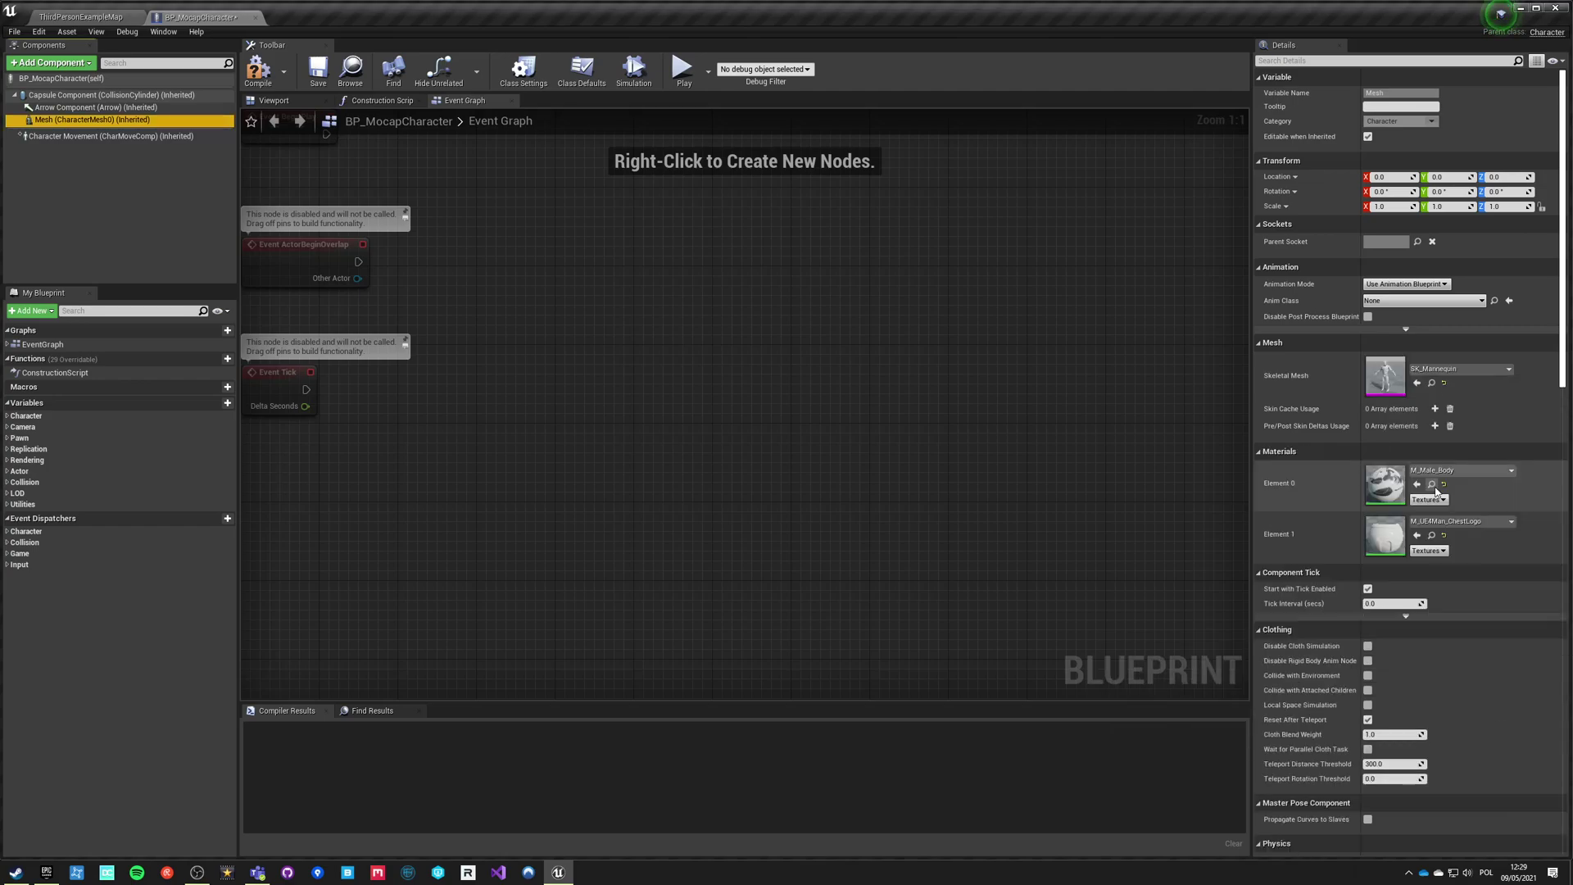
# Step: Set the Mesh component's Z location to -88 and Z rotation to -90 degrees, then compile and save the blueprint
pyautogui.click(274, 99)
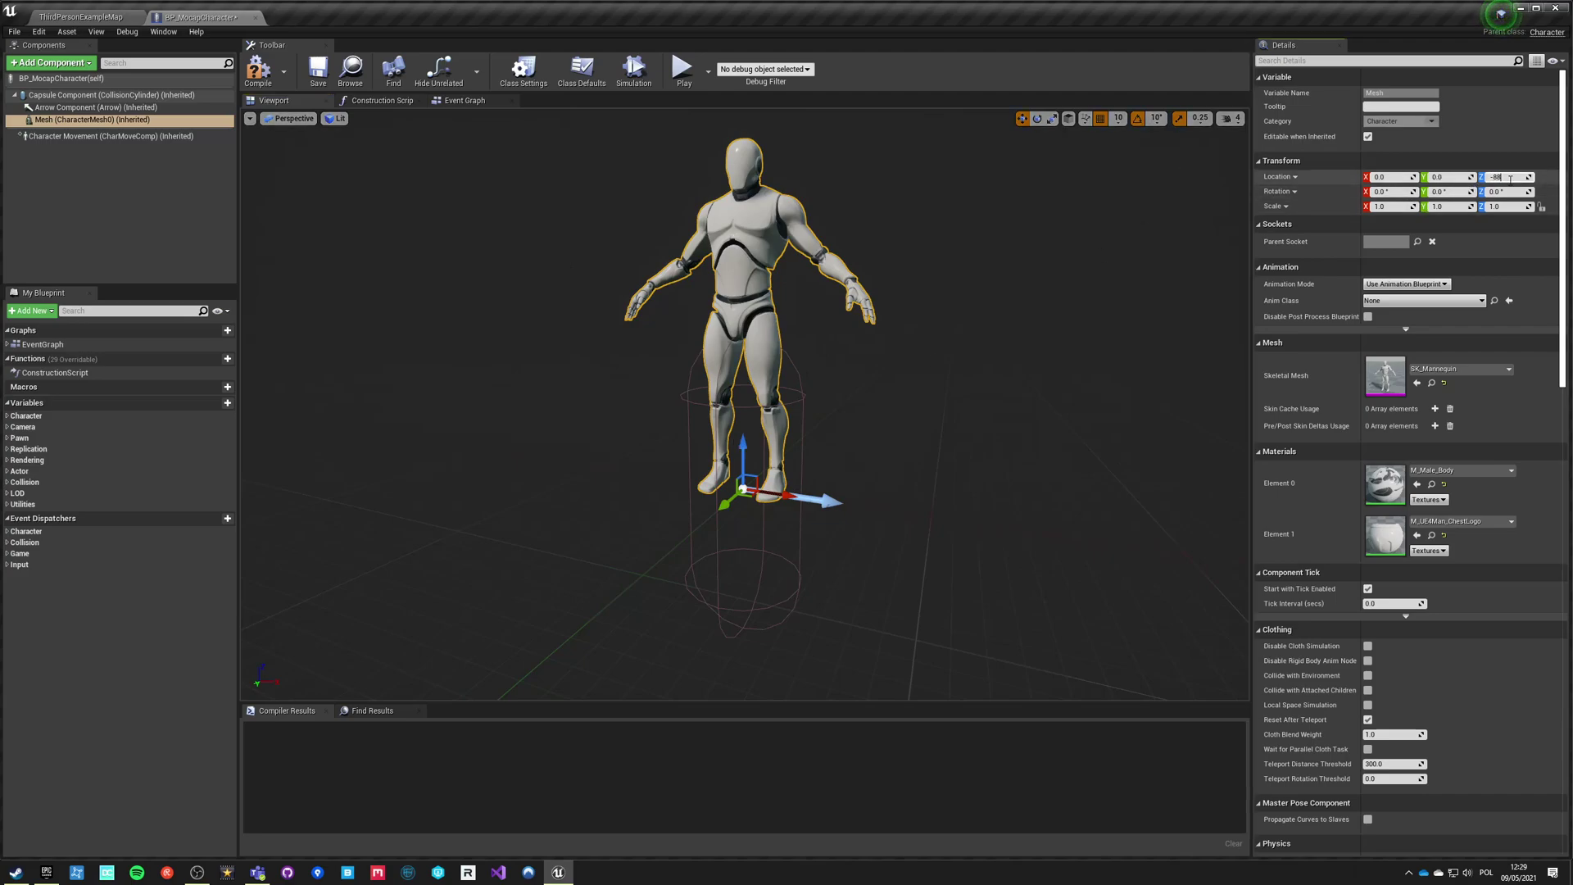
pyautogui.click(1510, 178)
pyautogui.write('-88')
pyautogui.press('Return')
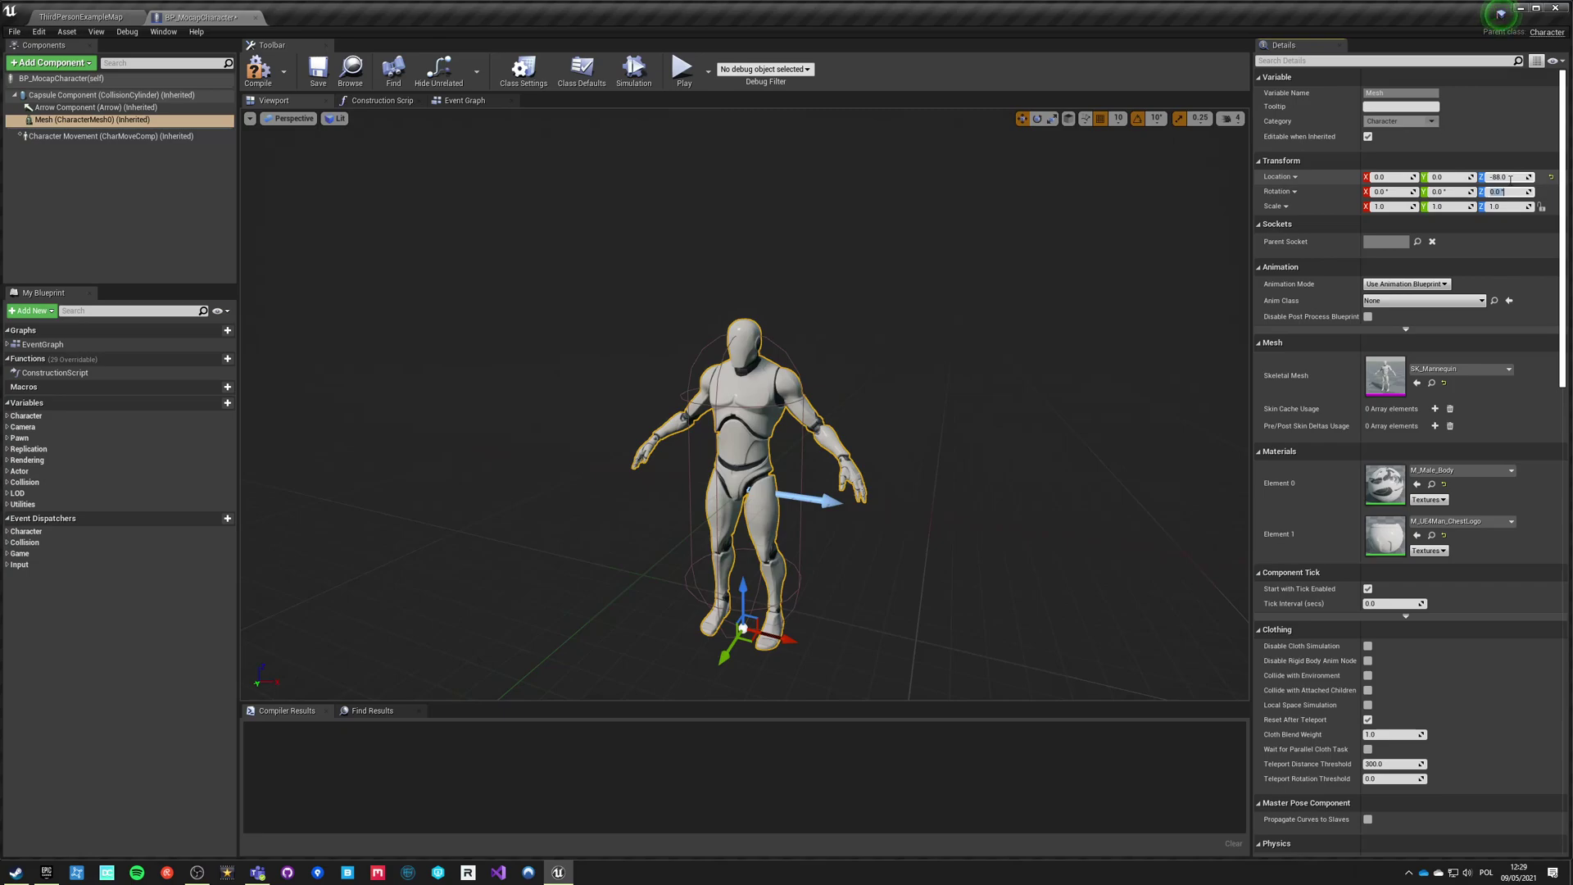
pyautogui.write('-90')
pyautogui.press('Return')
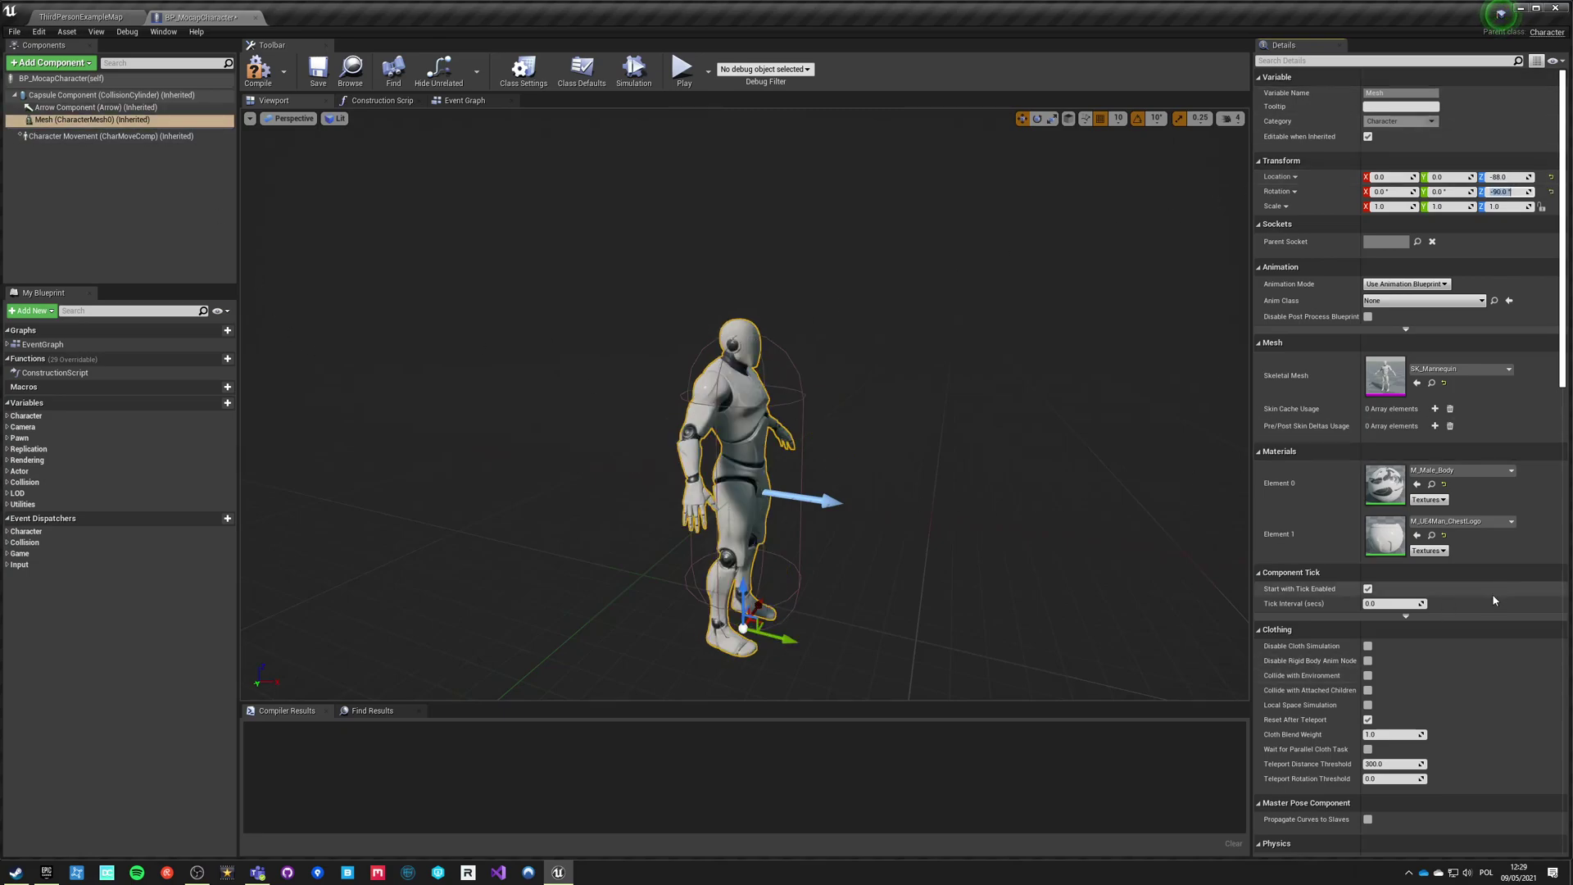
pyautogui.click(314, 76)
# Step: Set the Mesh component's visibility based anim tick option to Always Tick Pose and Refresh Bones, then compile and save
pyautogui.click(48, 120)
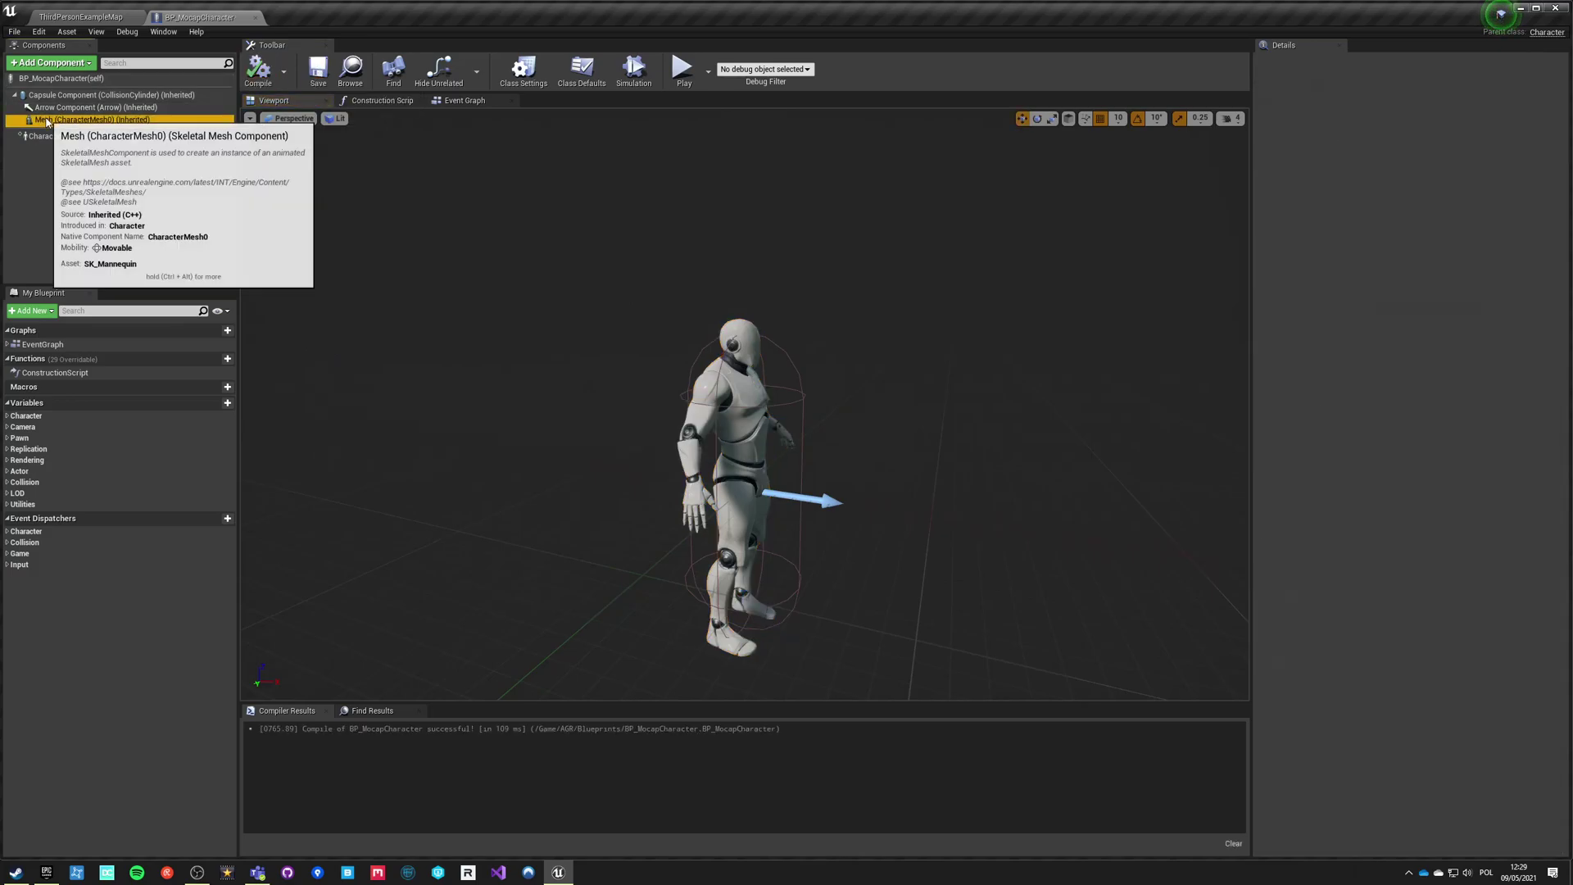
pyautogui.scroll(-15, 1293, 576)
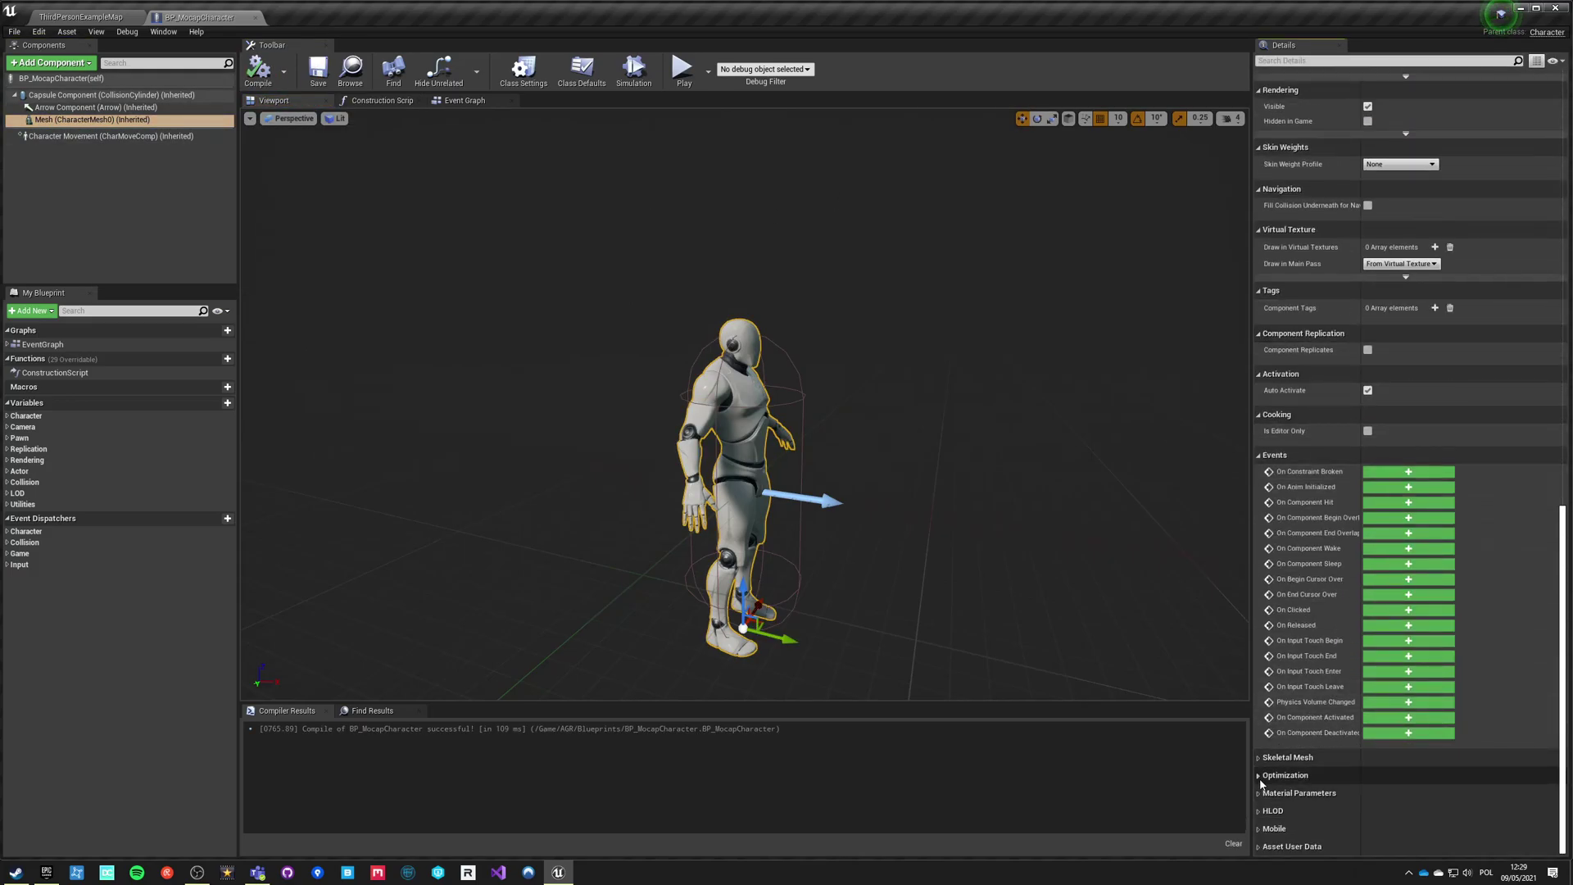
pyautogui.click(1260, 778)
pyautogui.scroll(-4, 1283, 721)
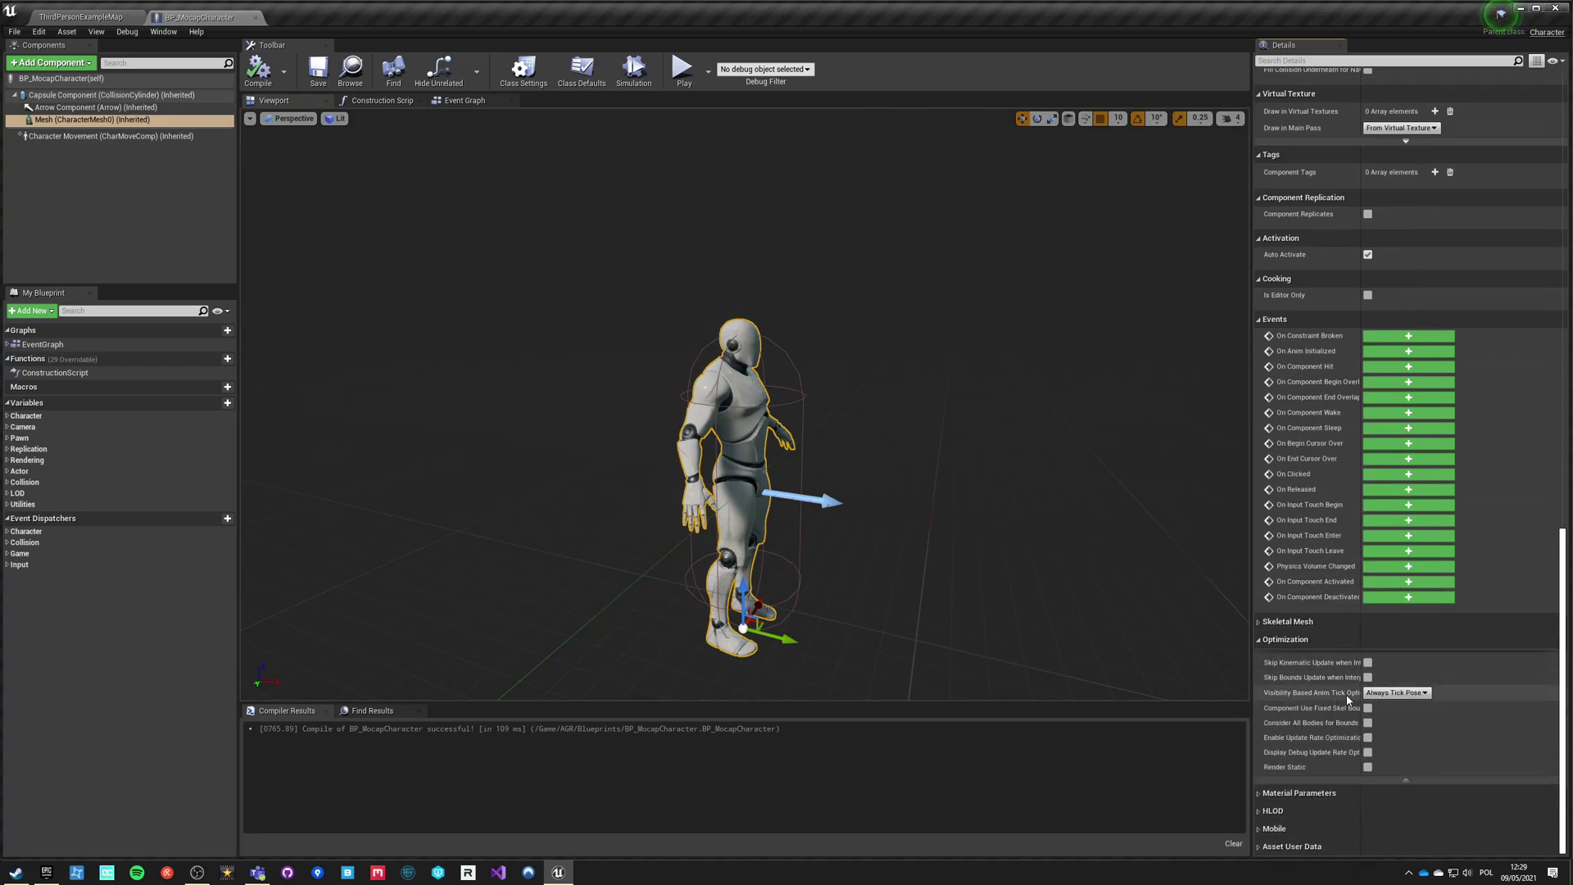
pyautogui.click(1397, 693)
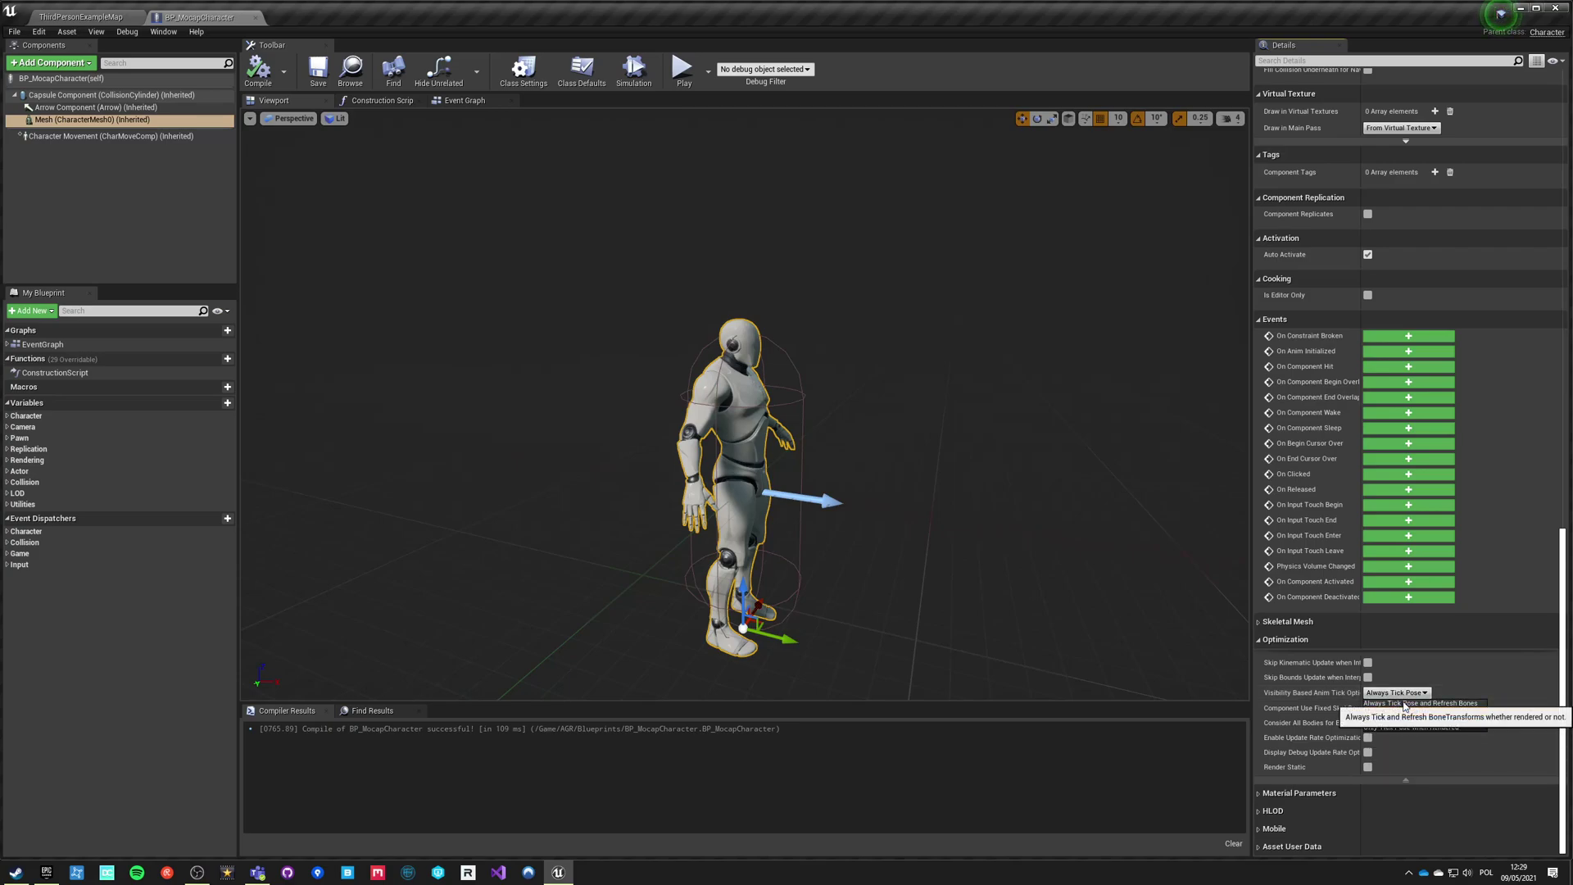
pyautogui.click(1403, 704)
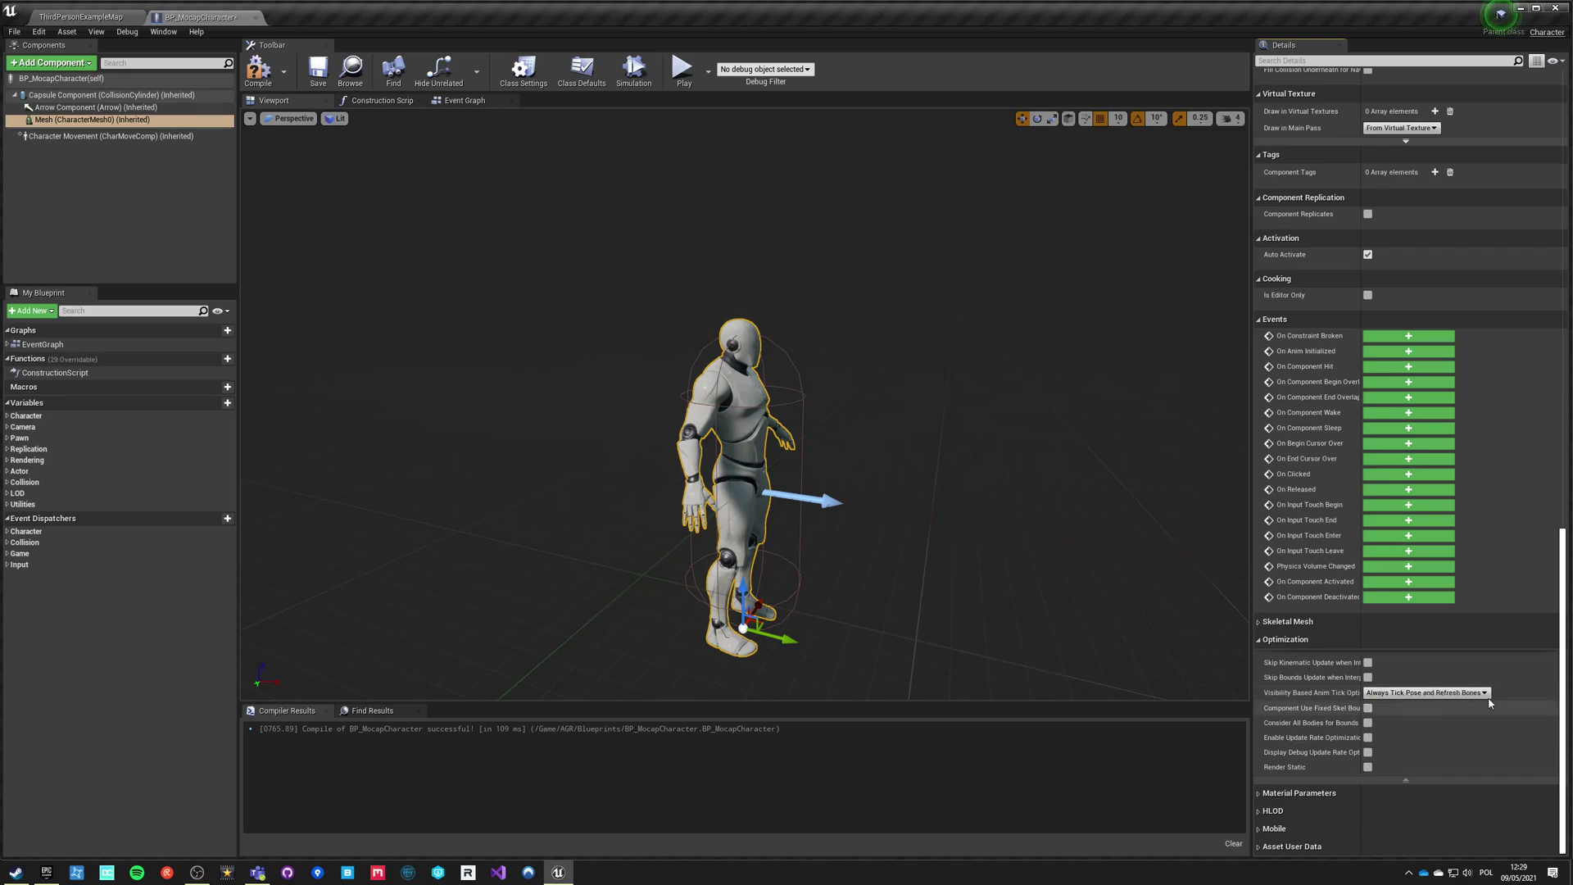
pyautogui.click(270, 69)
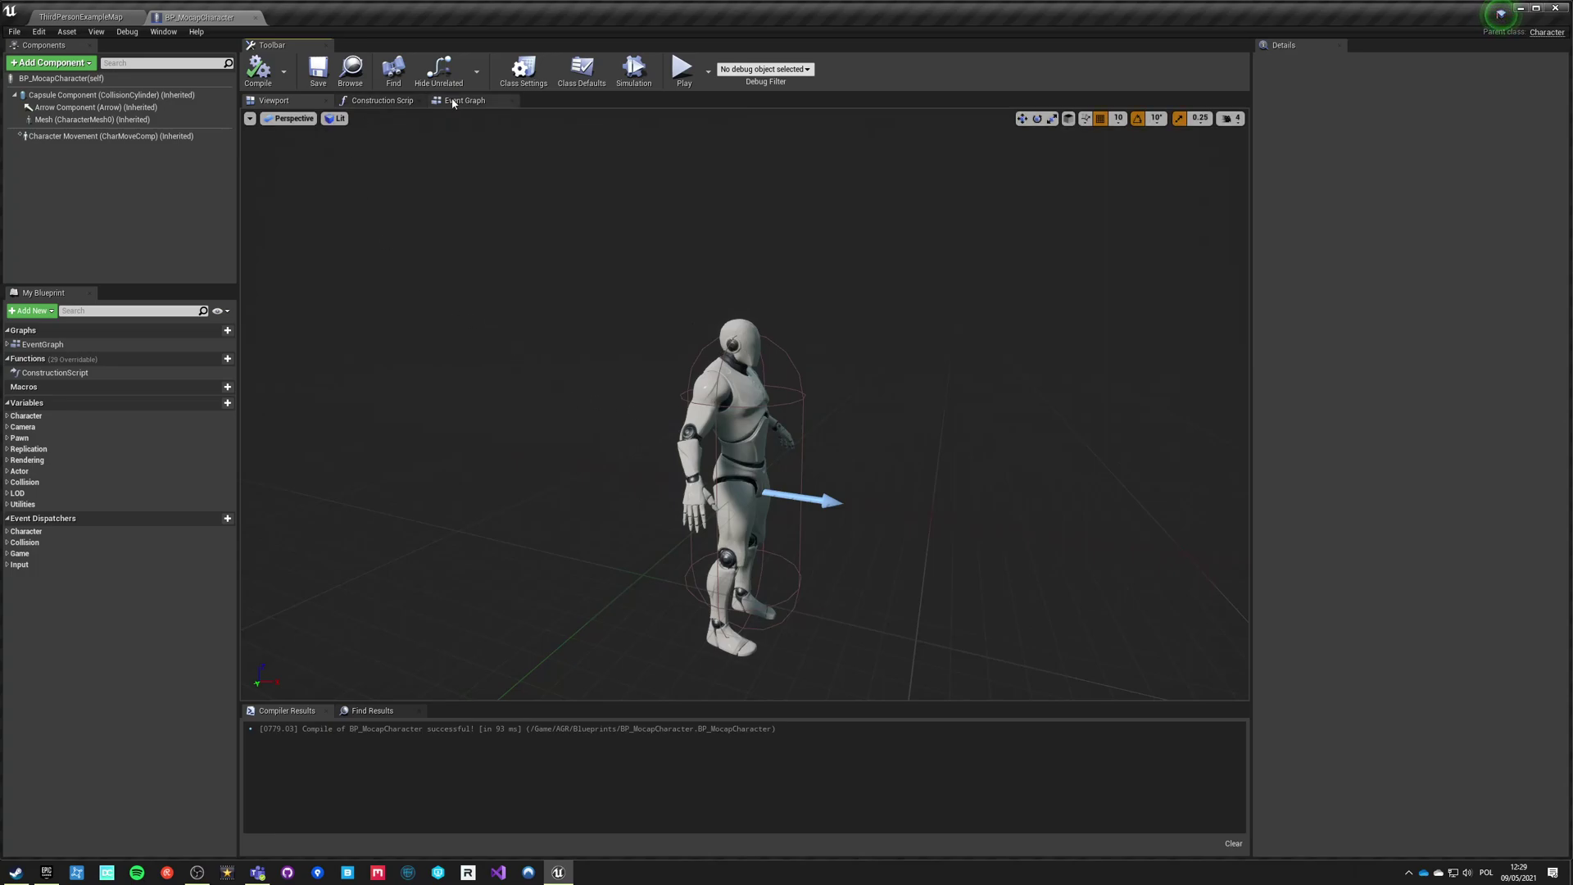
# Step: Add an AGRAnimMaster component to BP_MocapCharacter, keeping its default name
pyautogui.click(64, 65)
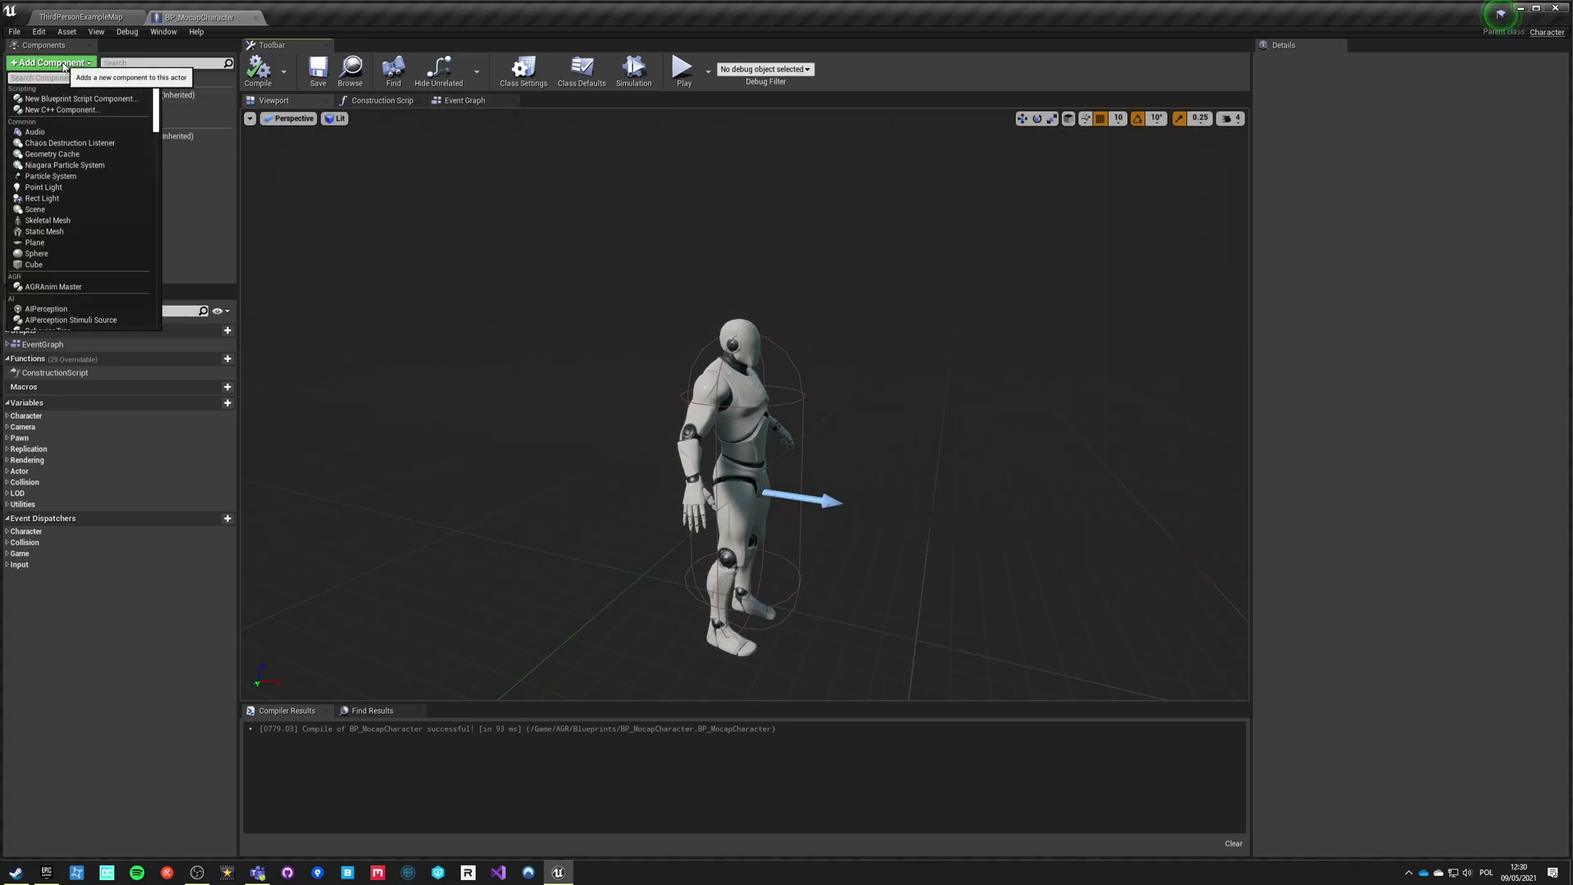
pyautogui.write('agr')
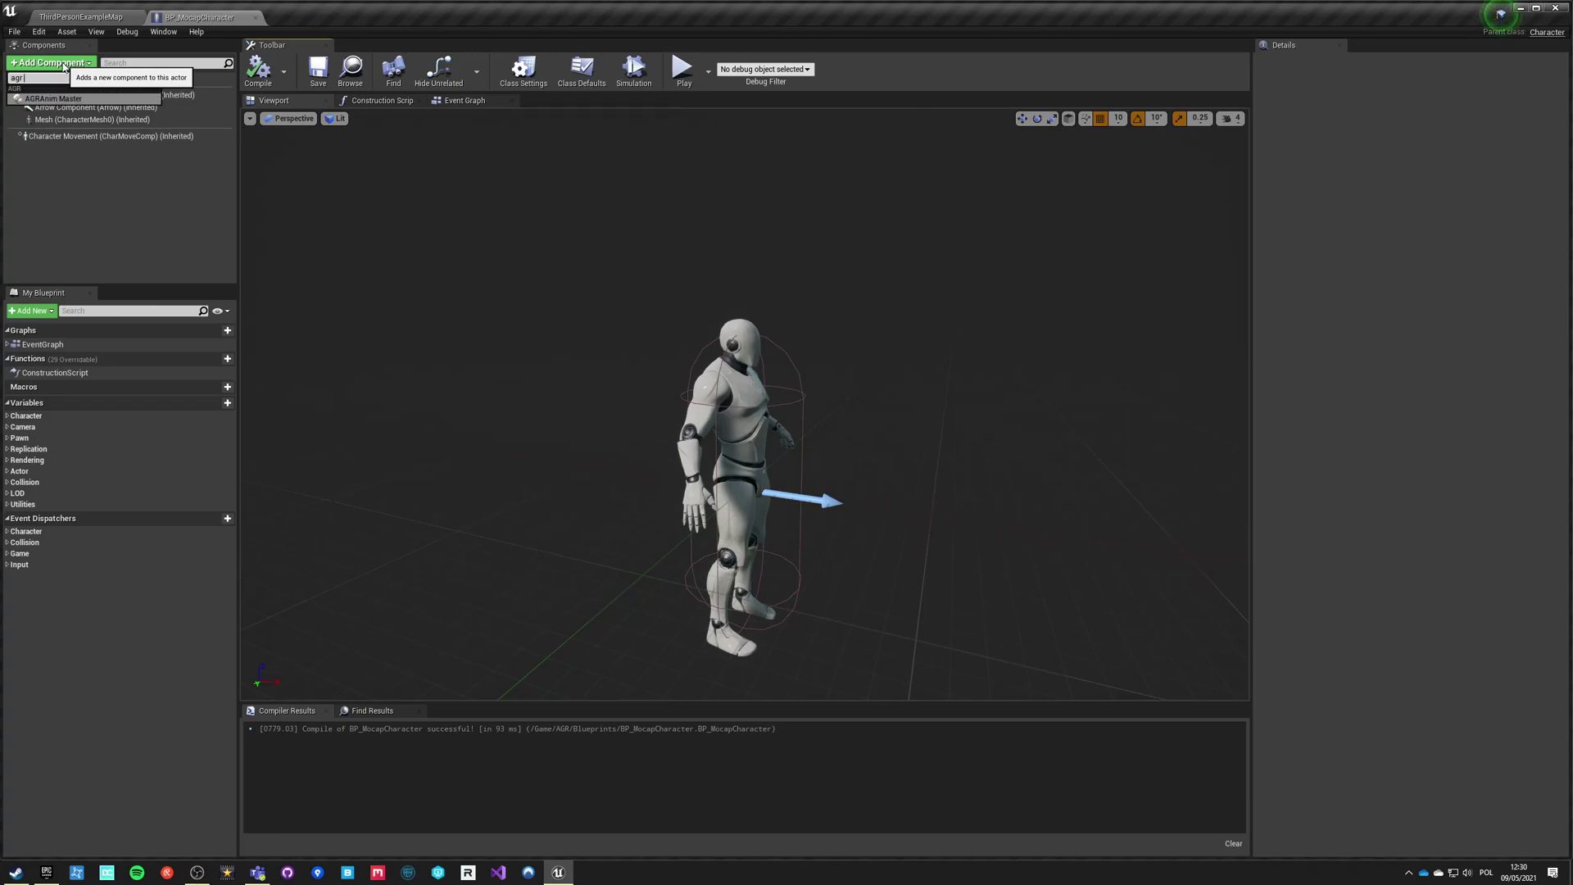
pyautogui.press('Return')
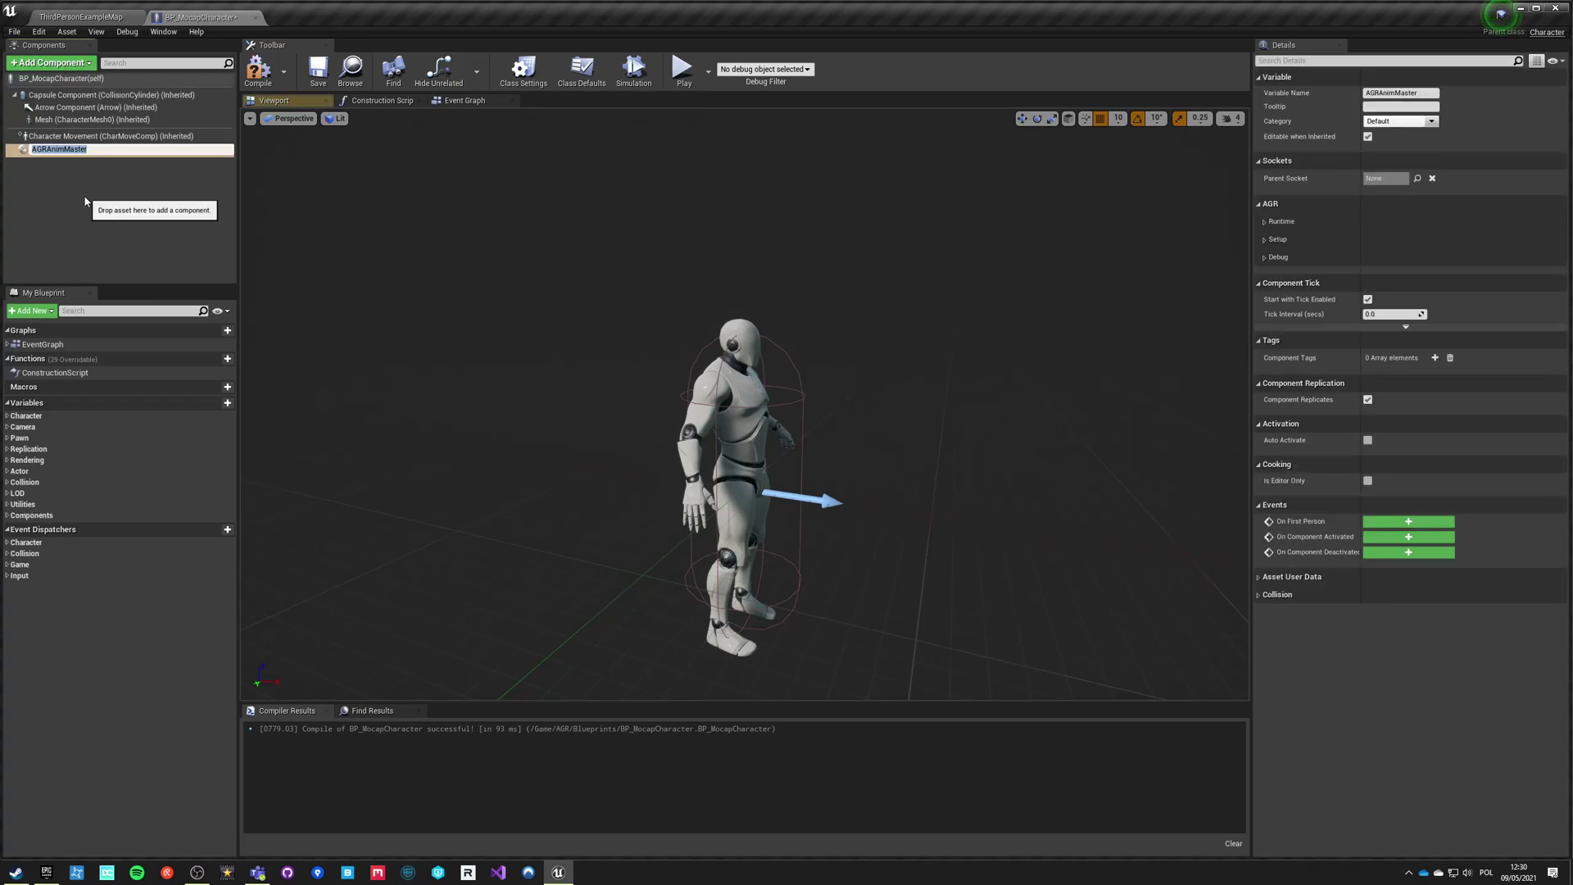
pyautogui.click(136, 150)
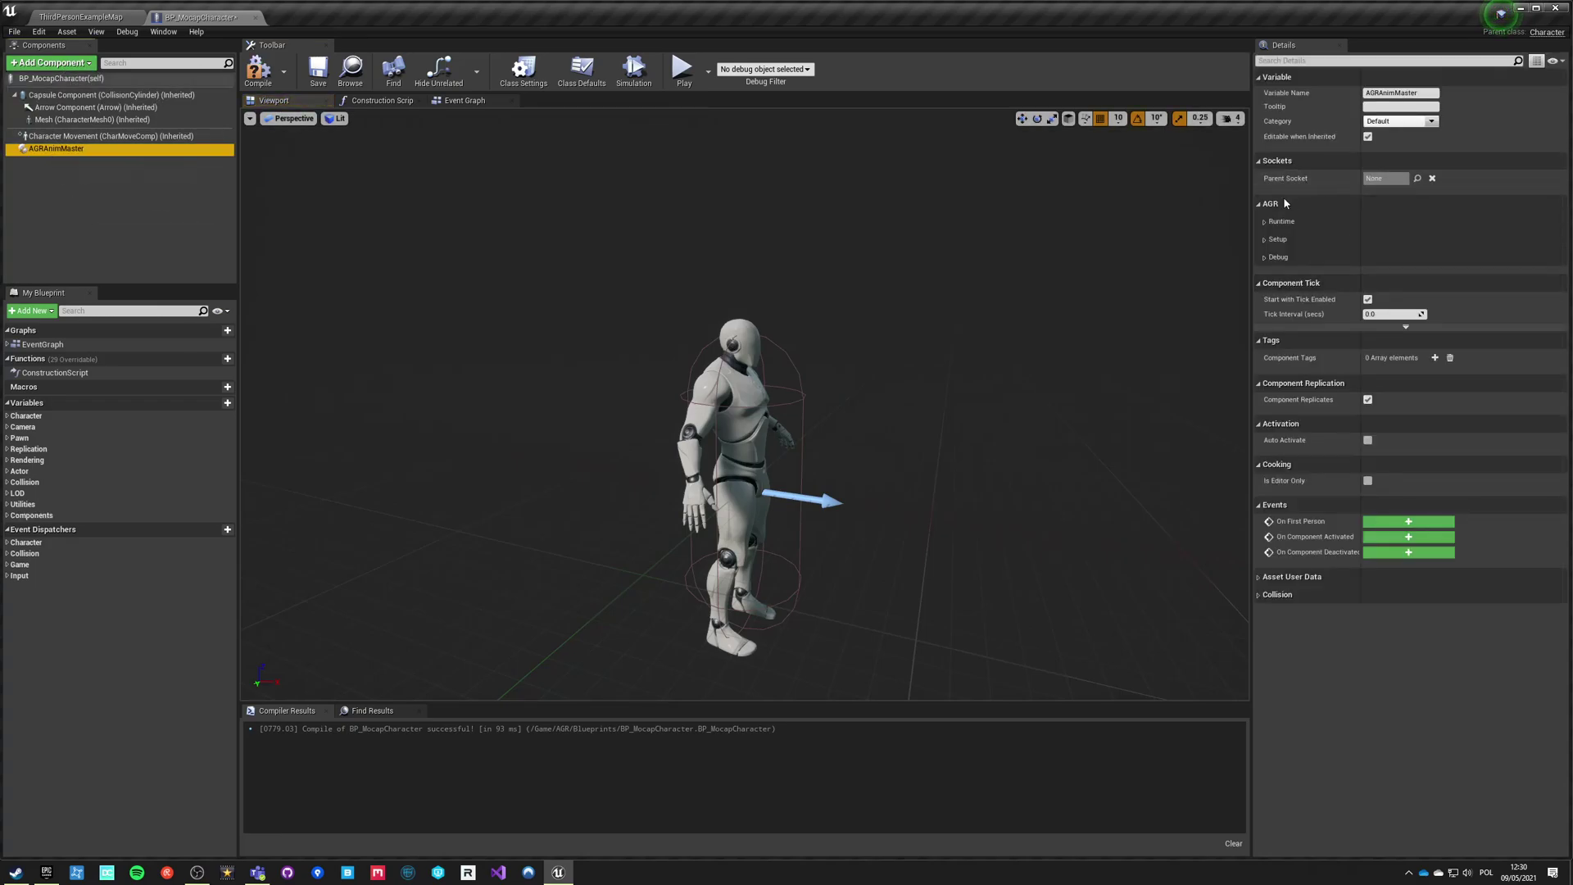
# Step: Set the Look at Socket Name in the AGRAnimMaster setup to head
pyautogui.click(1277, 239)
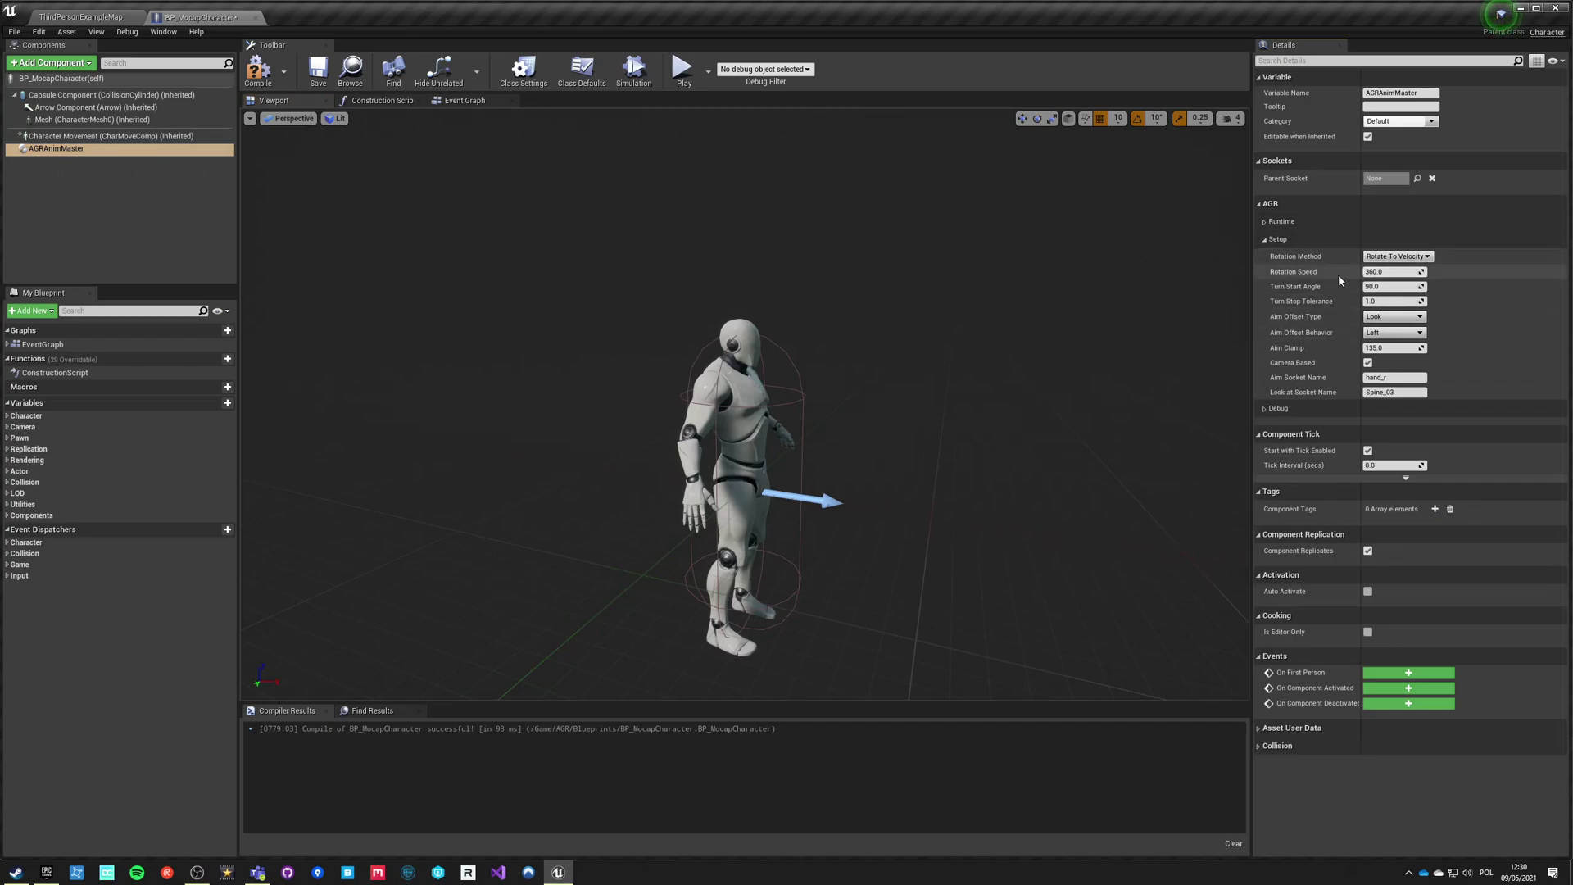
pyautogui.click(1386, 347)
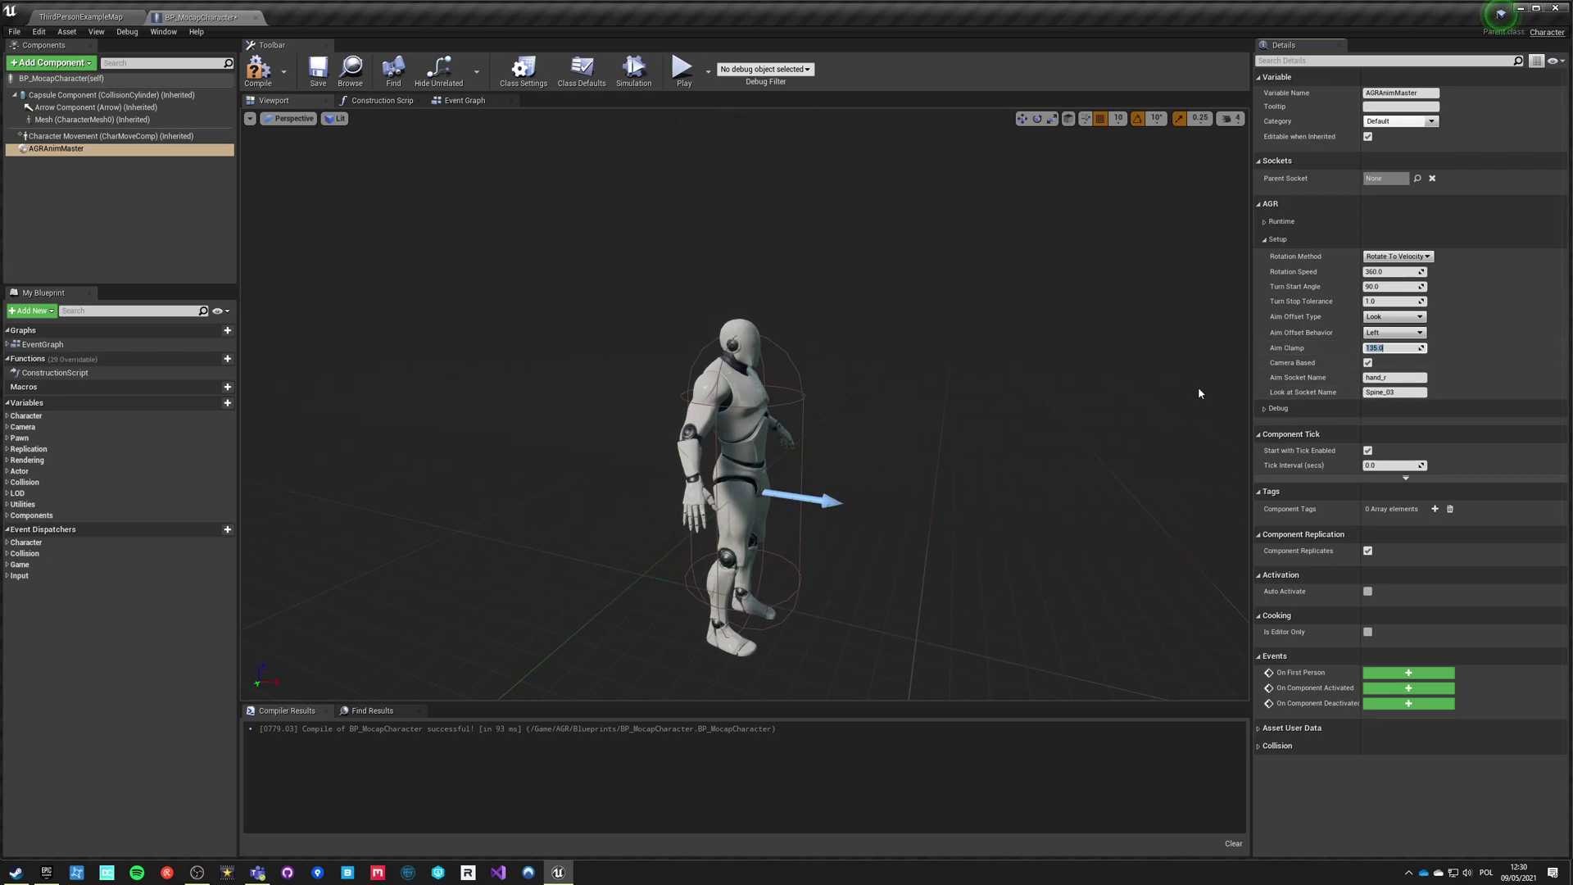
pyautogui.click(1320, 362)
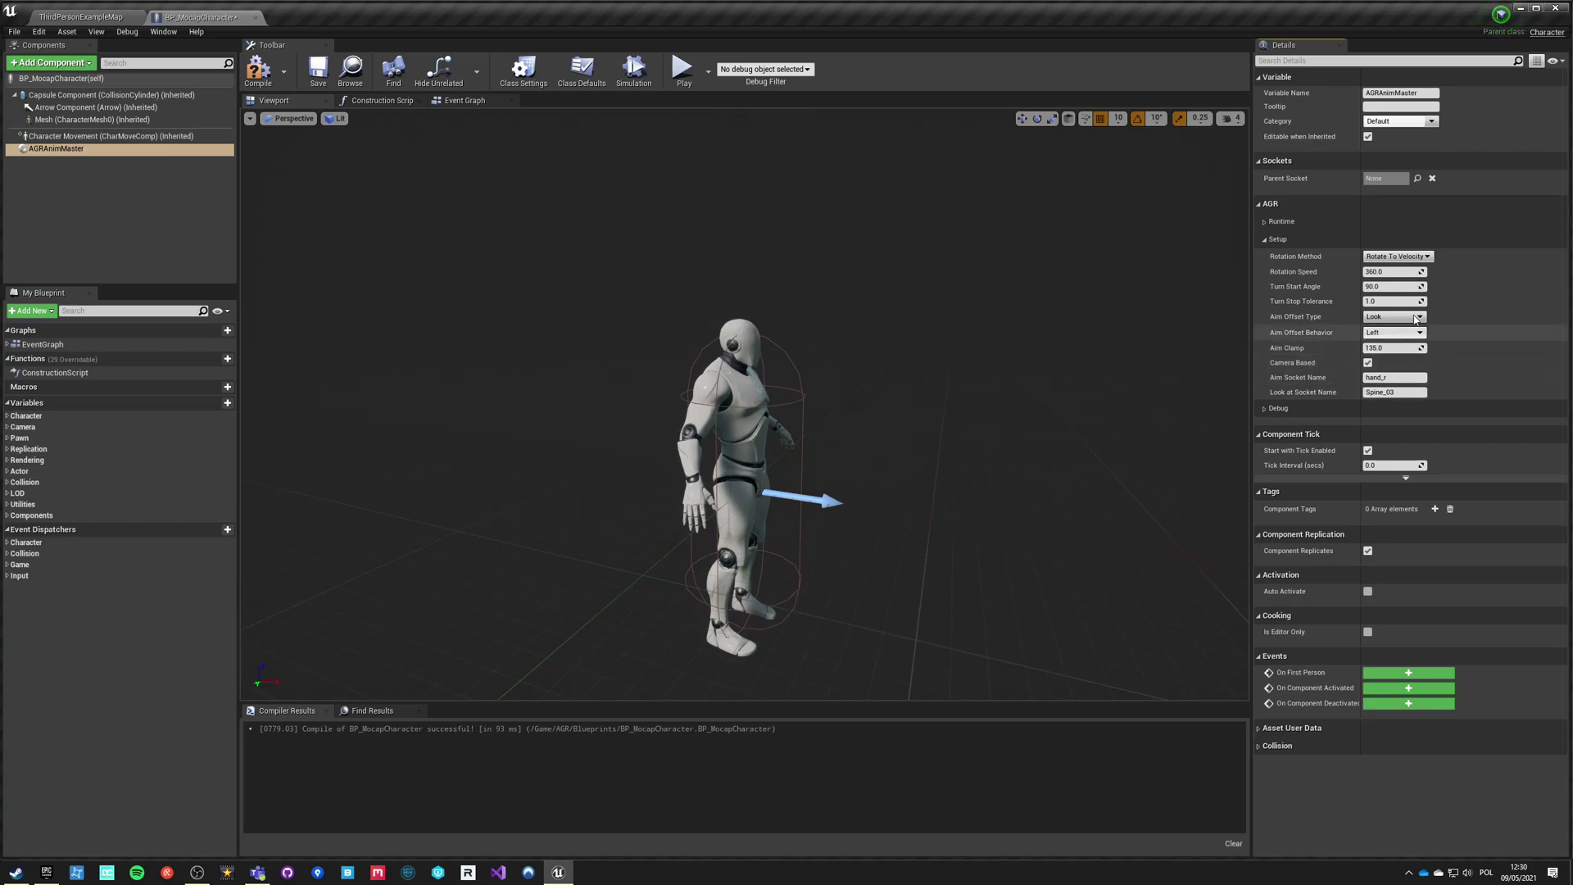
pyautogui.click(1385, 392)
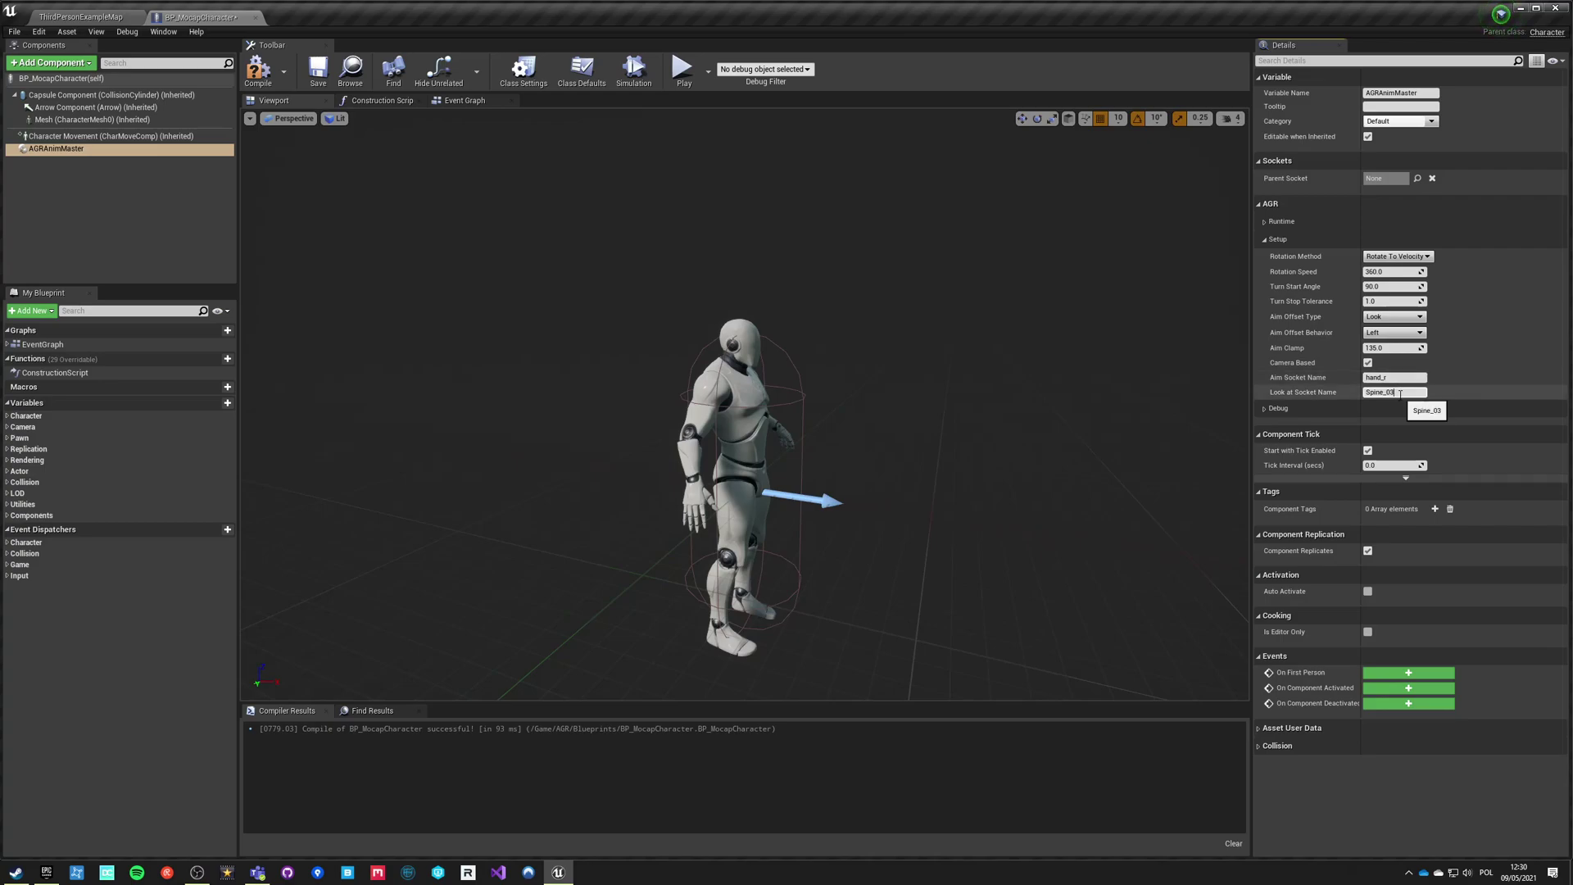
pyautogui.click(1306, 395)
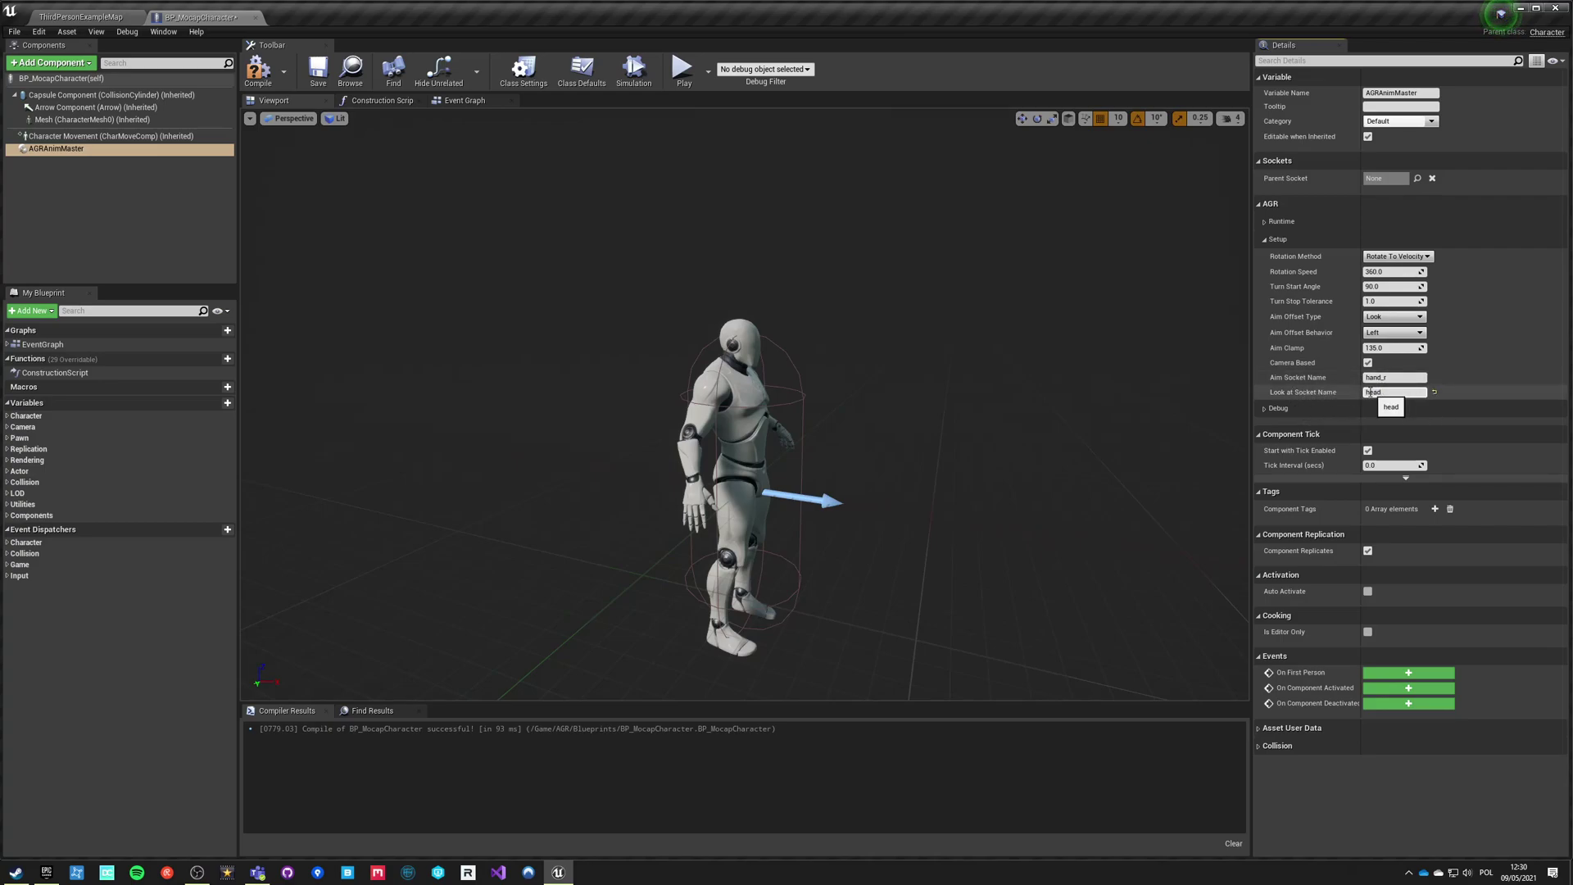
# Step: Enable the Debug option of the AGRAnimMaster component, then compile and save the blueprint
pyautogui.click(1265, 222)
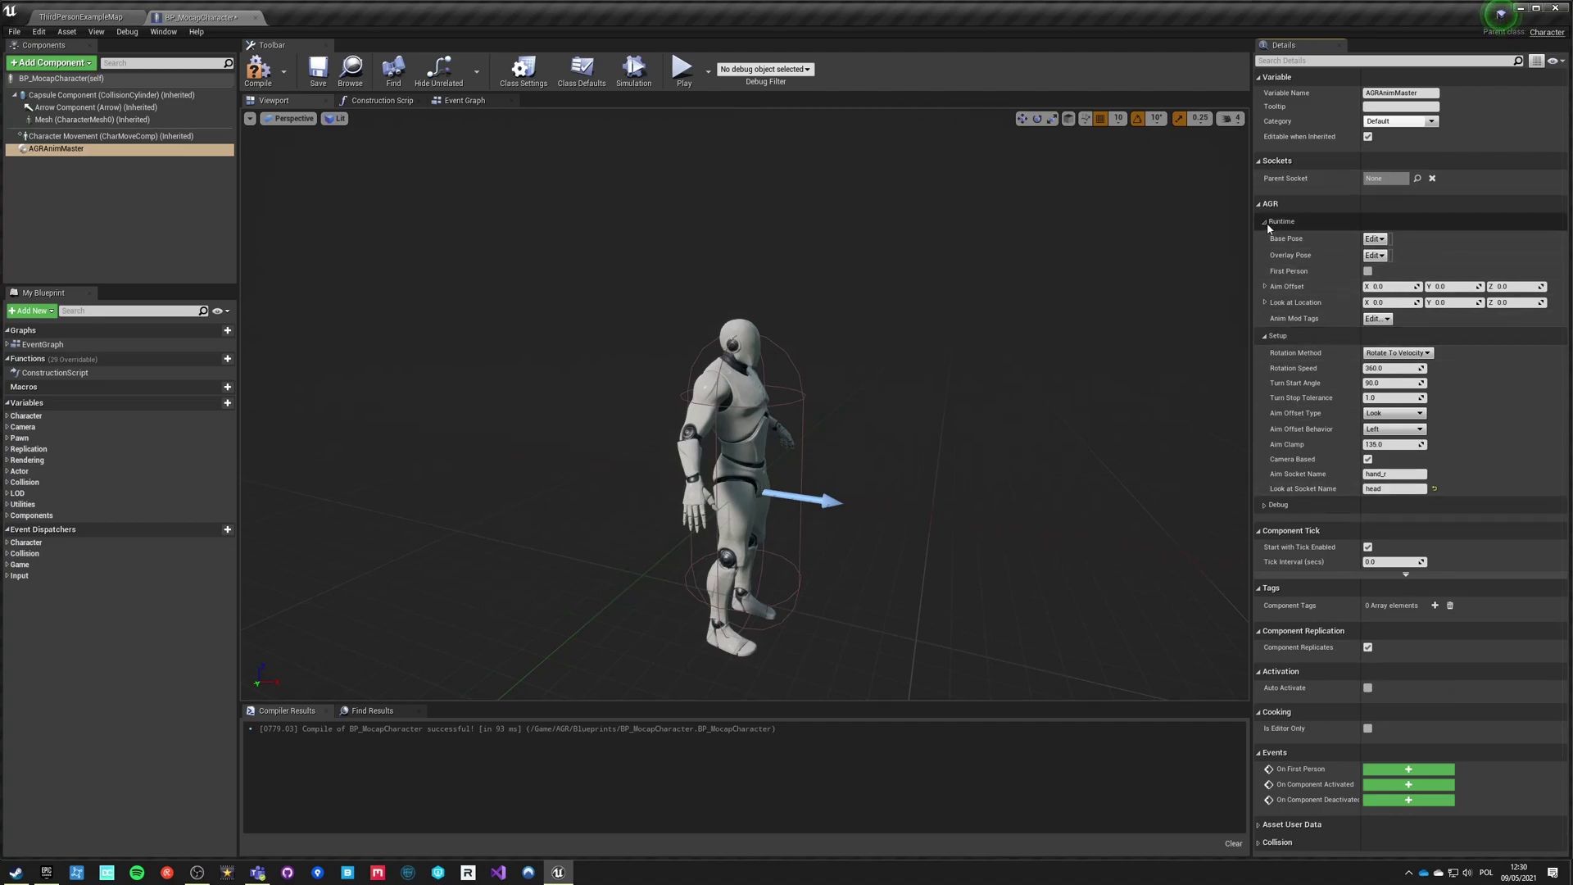
pyautogui.click(1270, 505)
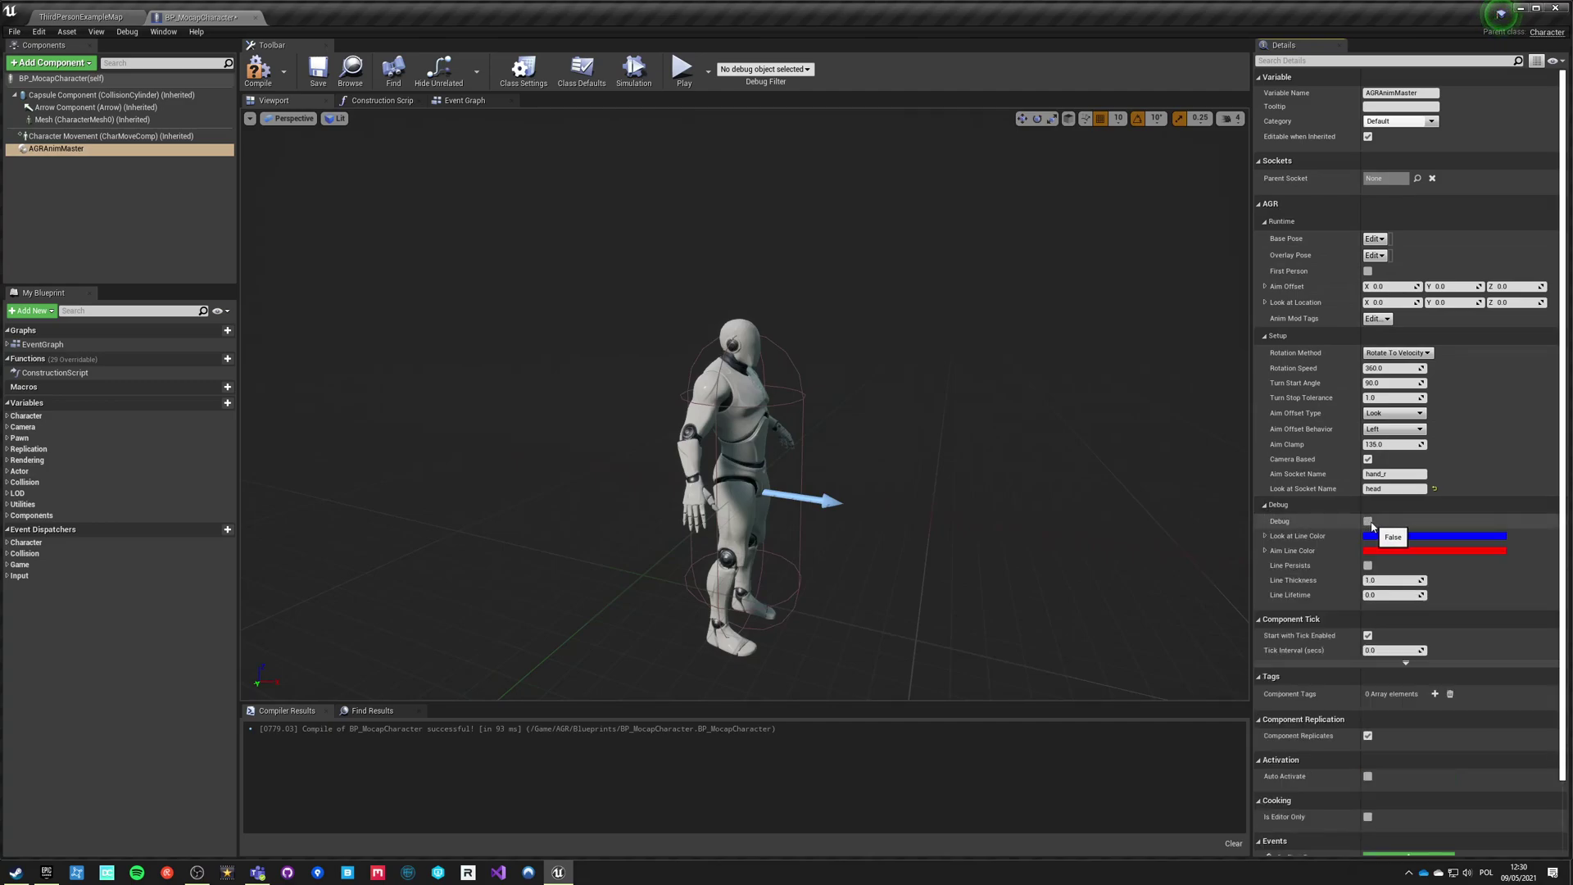
pyautogui.click(1367, 521)
pyautogui.click(258, 69)
pyautogui.click(318, 69)
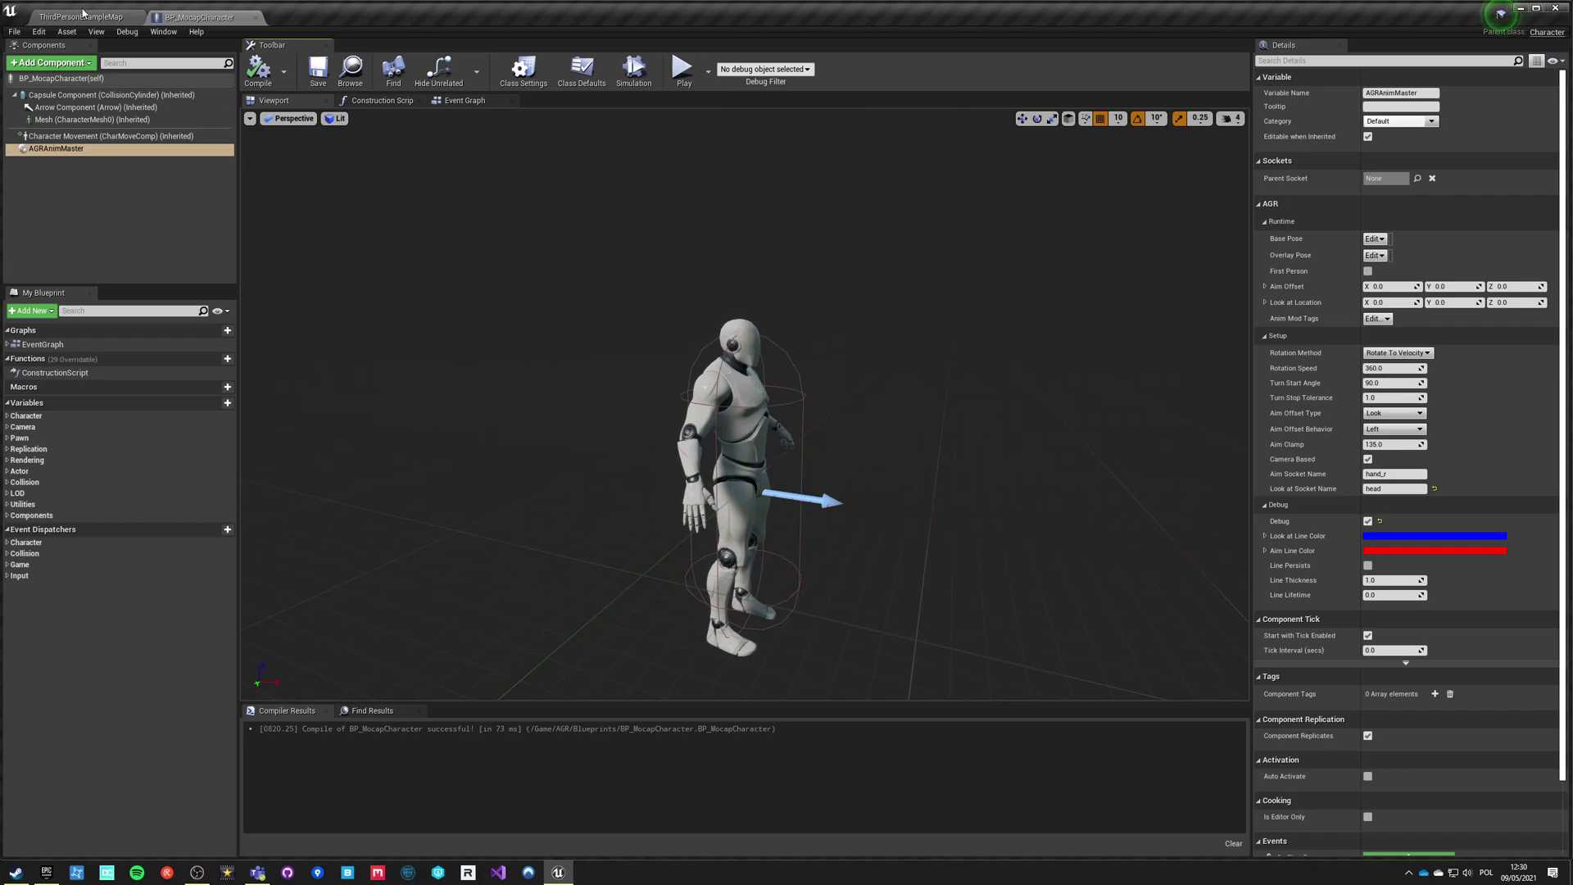
# Step: Set the Character Movement component's max walk speed to 360 and max walk speed crouched to 180
pyautogui.click(70, 136)
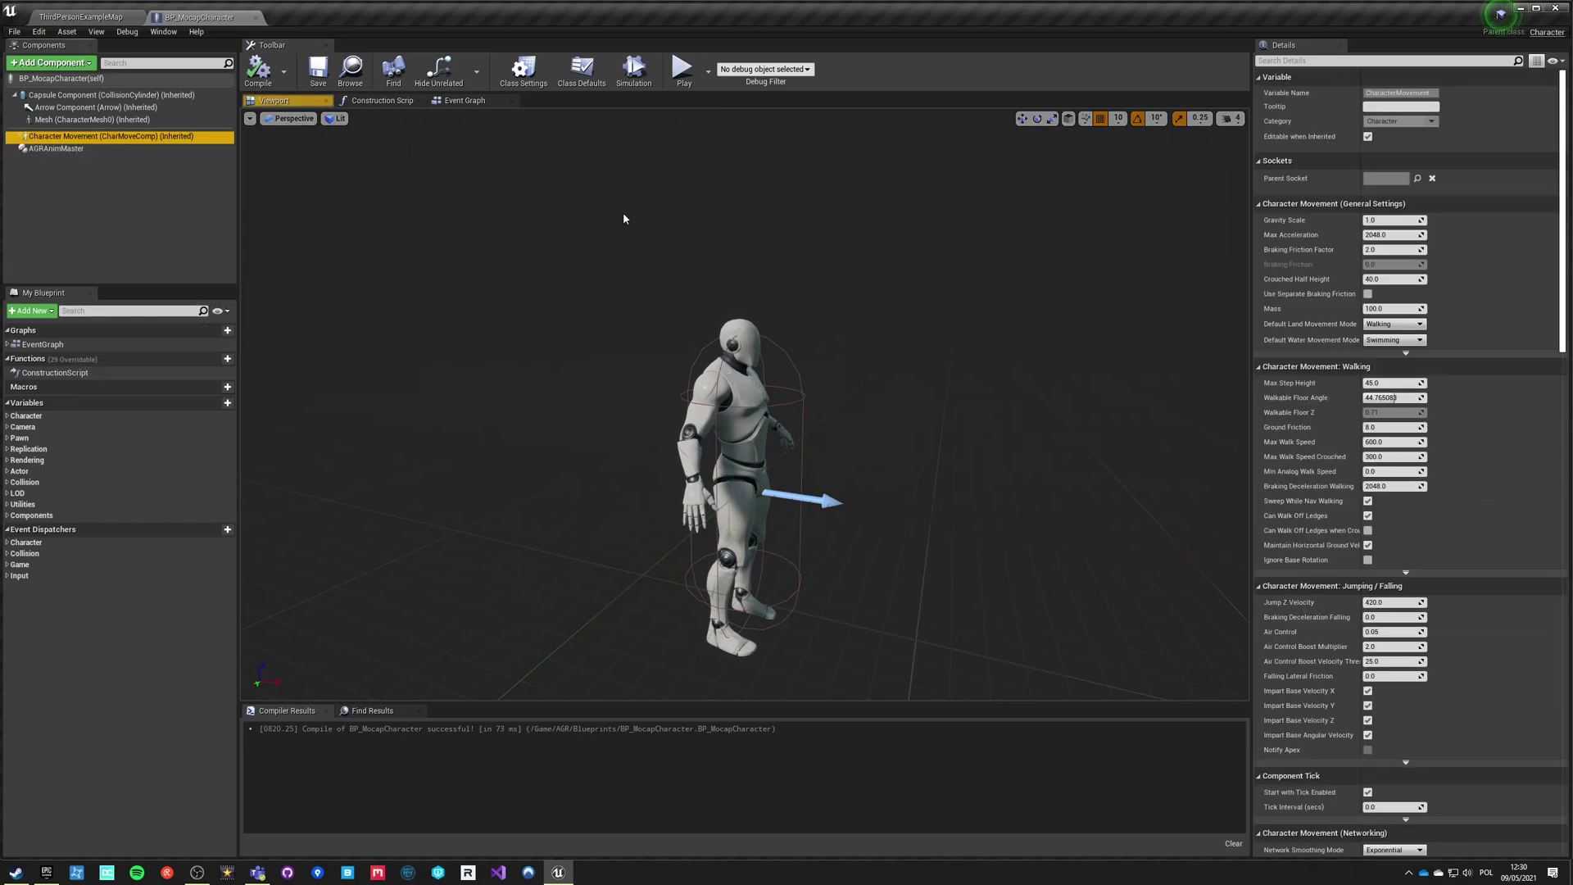
pyautogui.click(1302, 62)
pyautogui.write('walk')
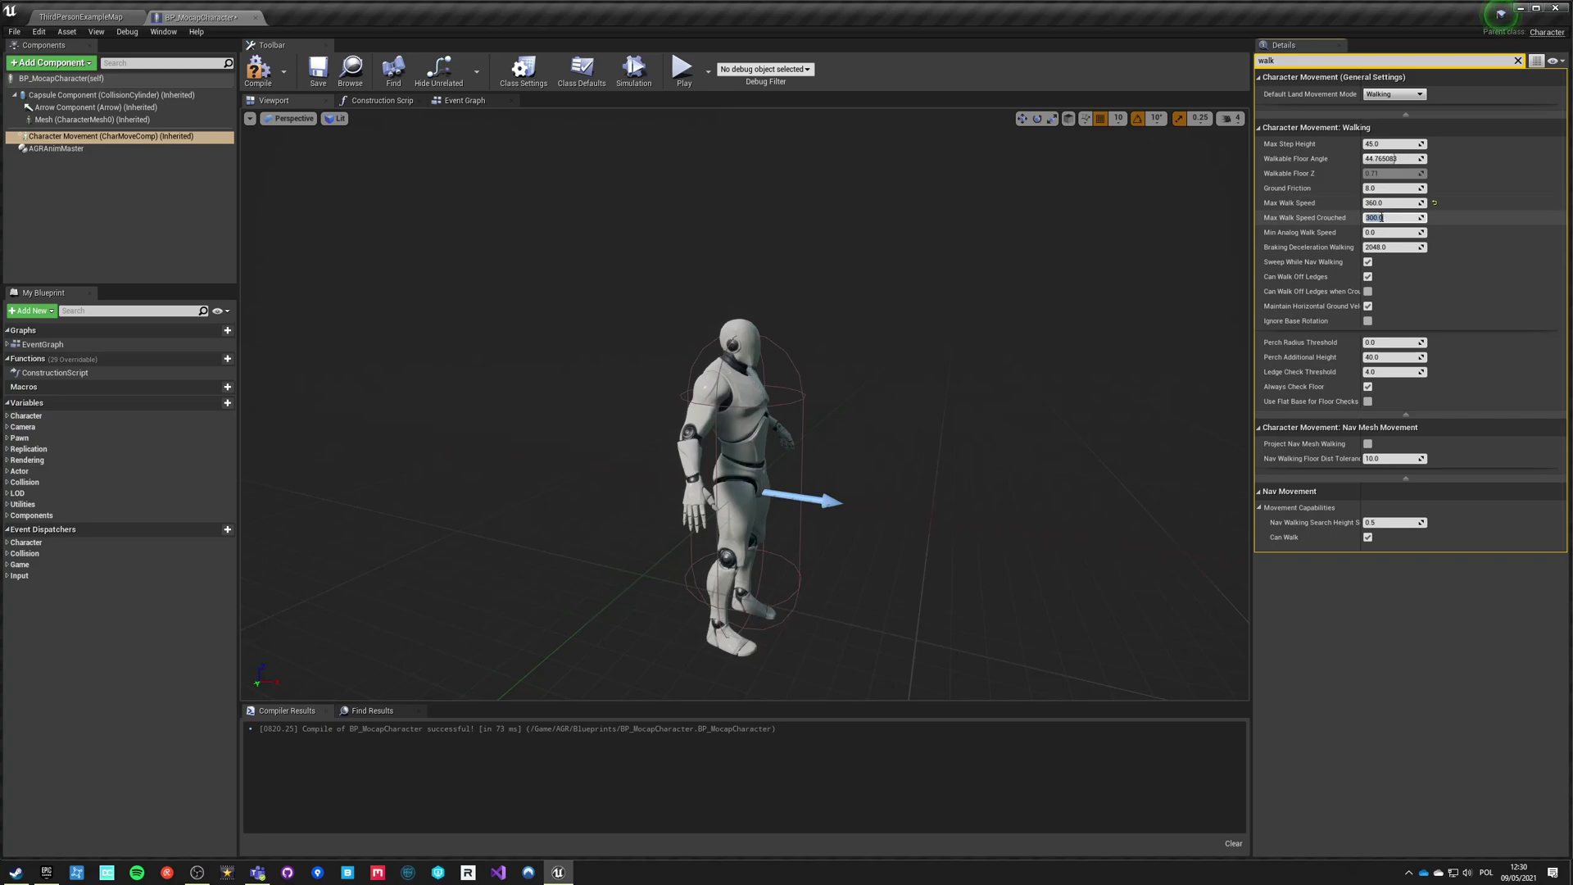
pyautogui.press('Return')
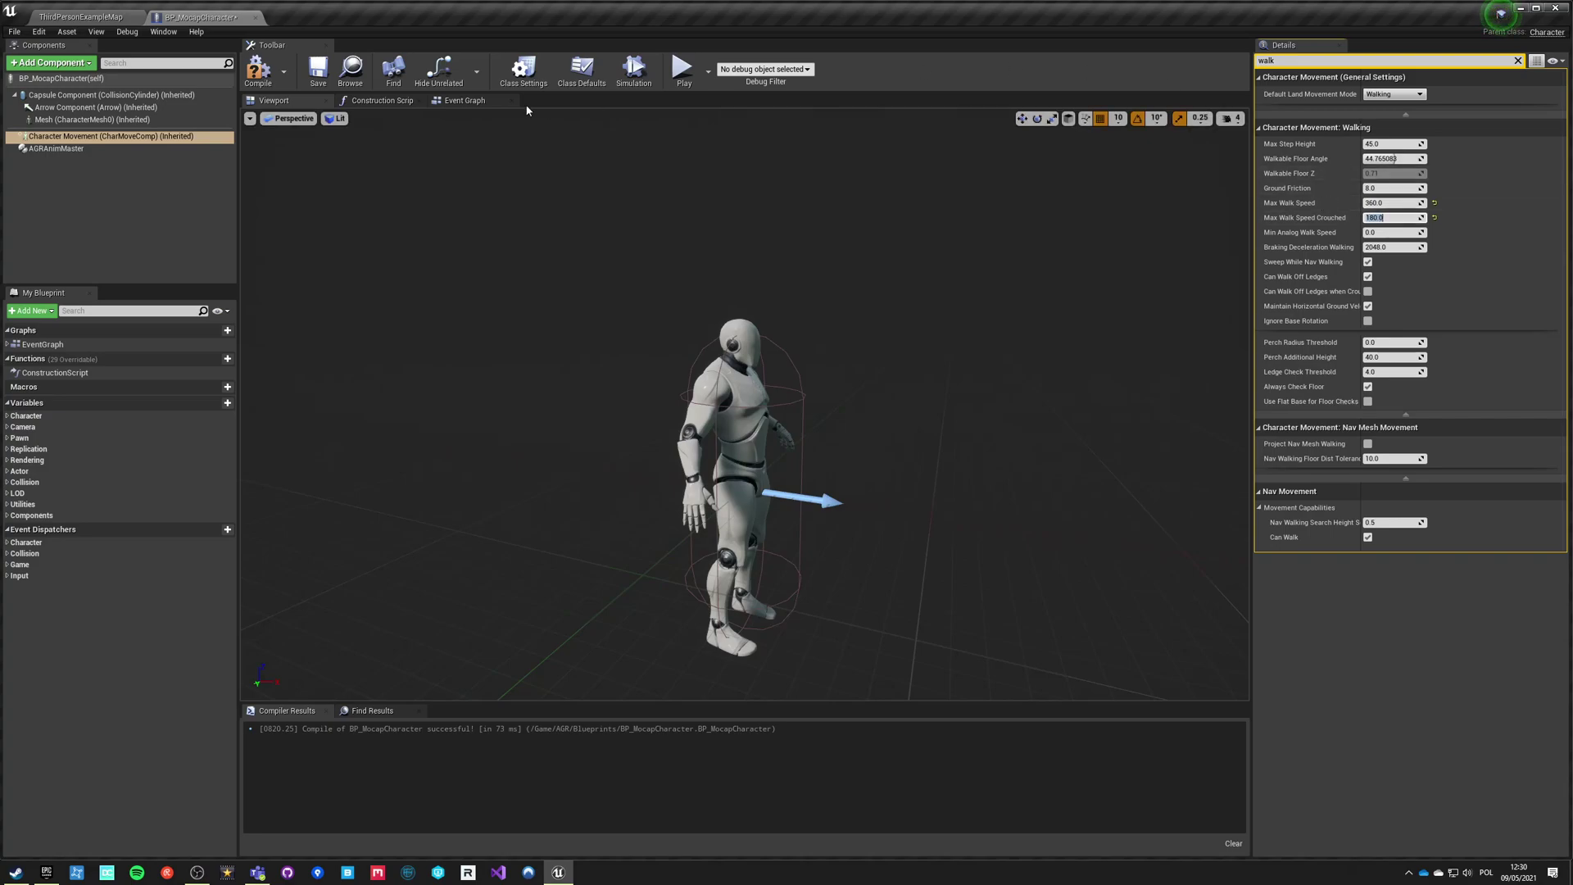
# Step: Set the Character Movement component's max acceleration to 1560, then compile and save the blueprint
pyautogui.click(1277, 61)
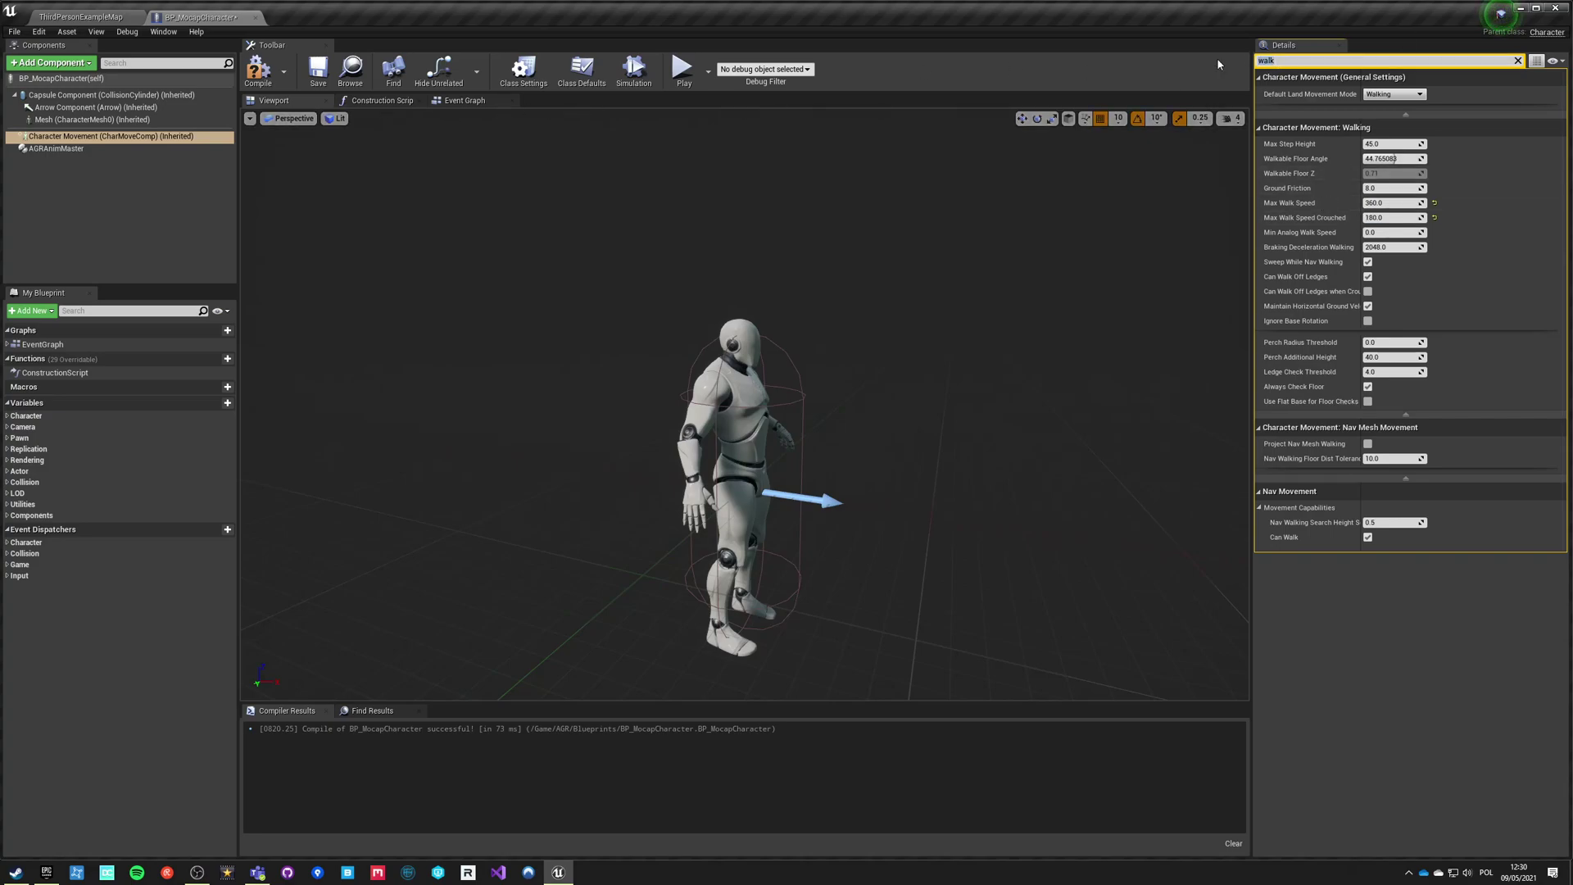
pyautogui.write('accele')
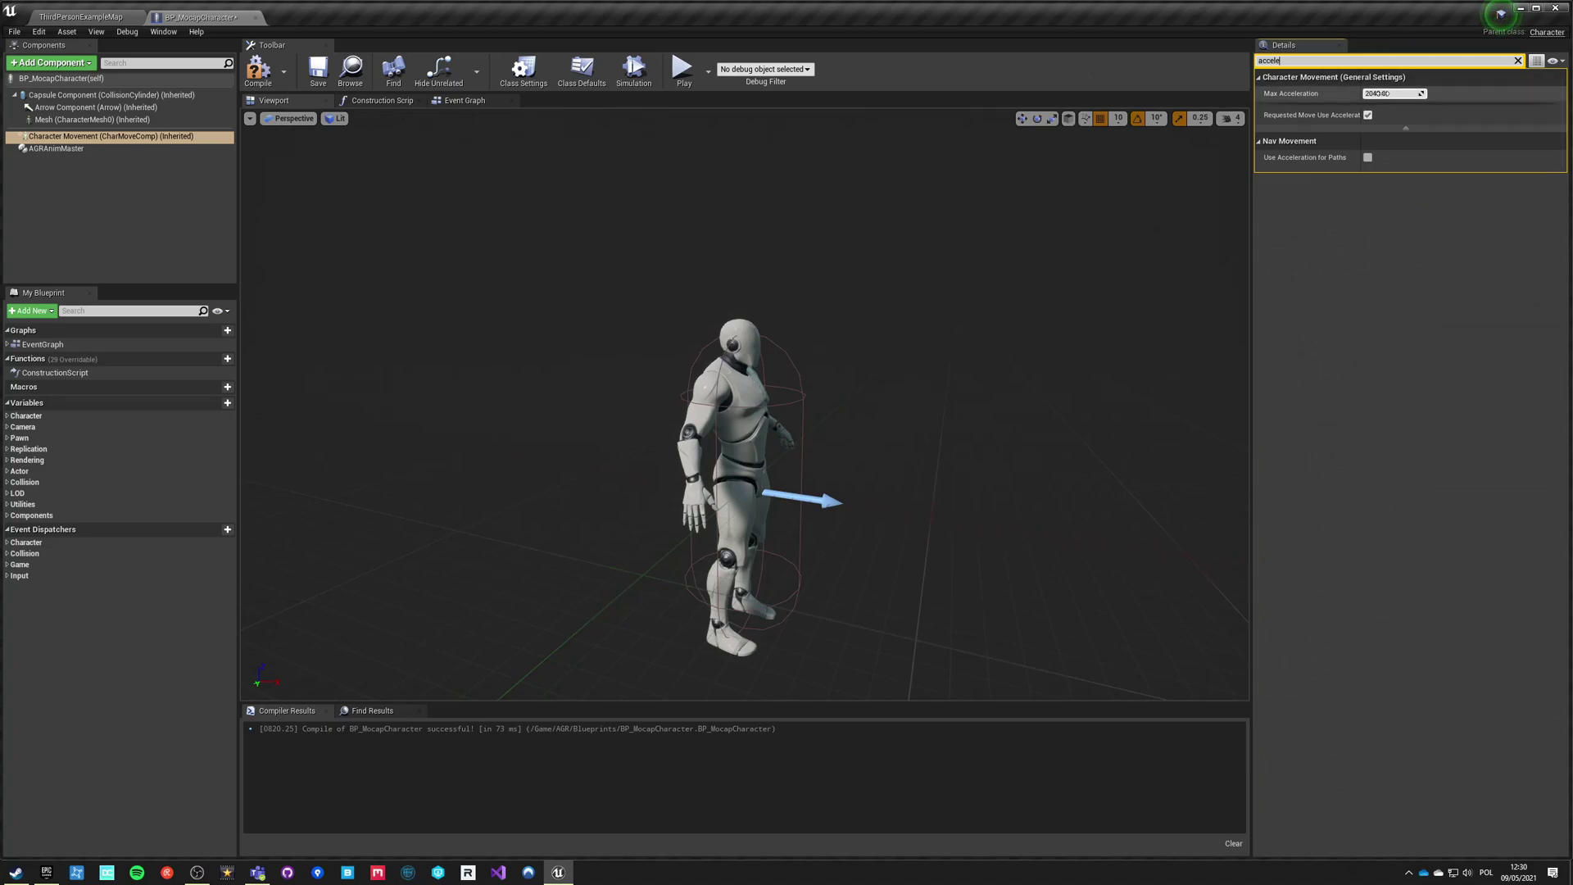
pyautogui.click(1392, 94)
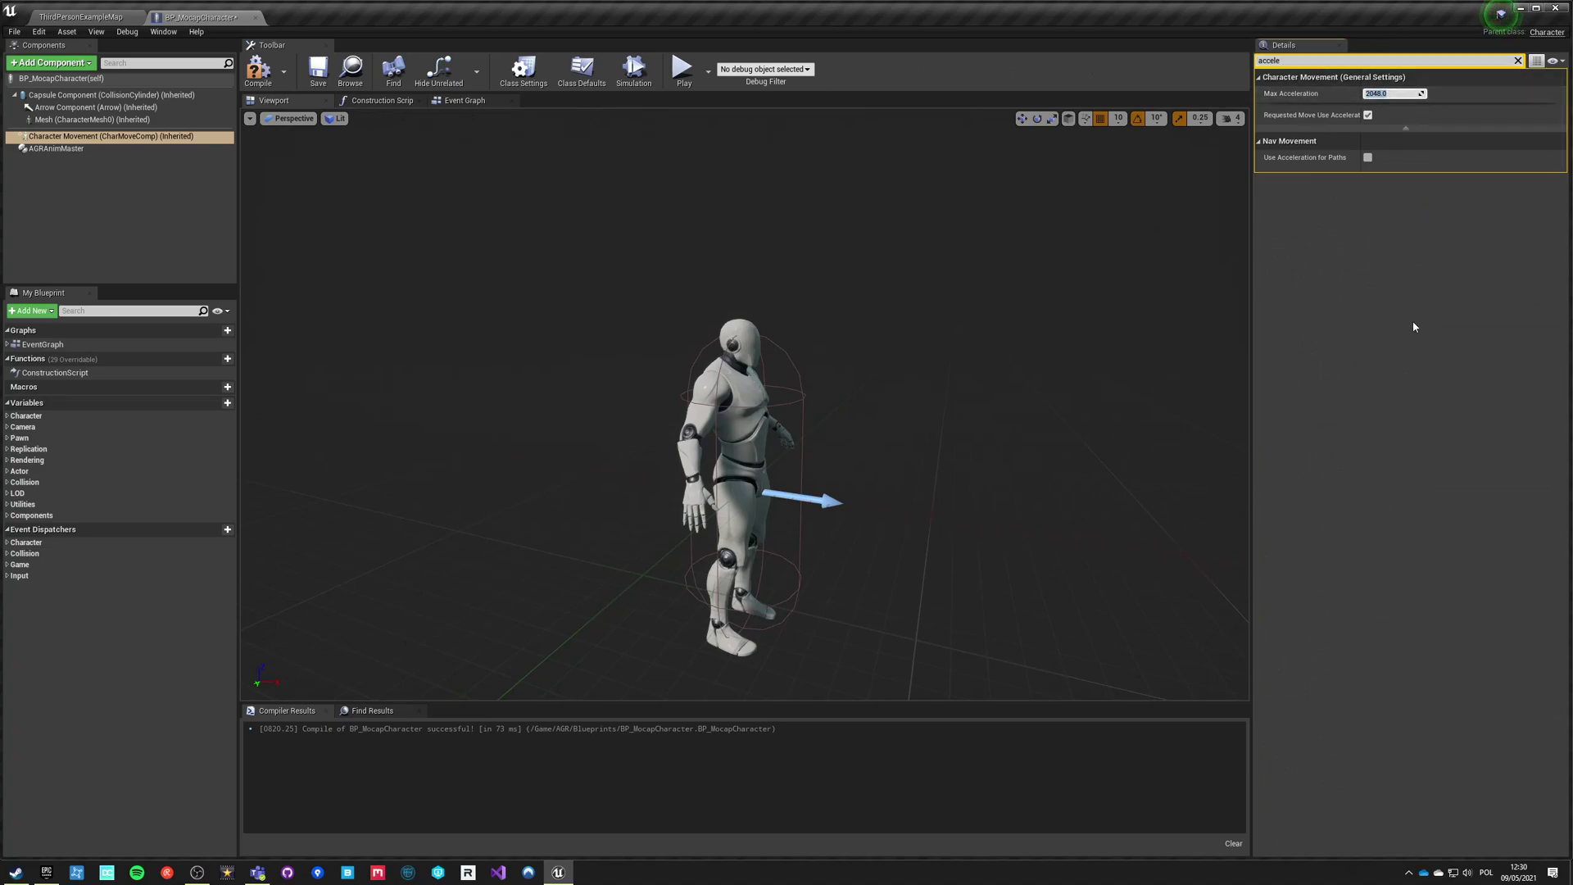
pyautogui.write('1560')
pyautogui.press('Return')
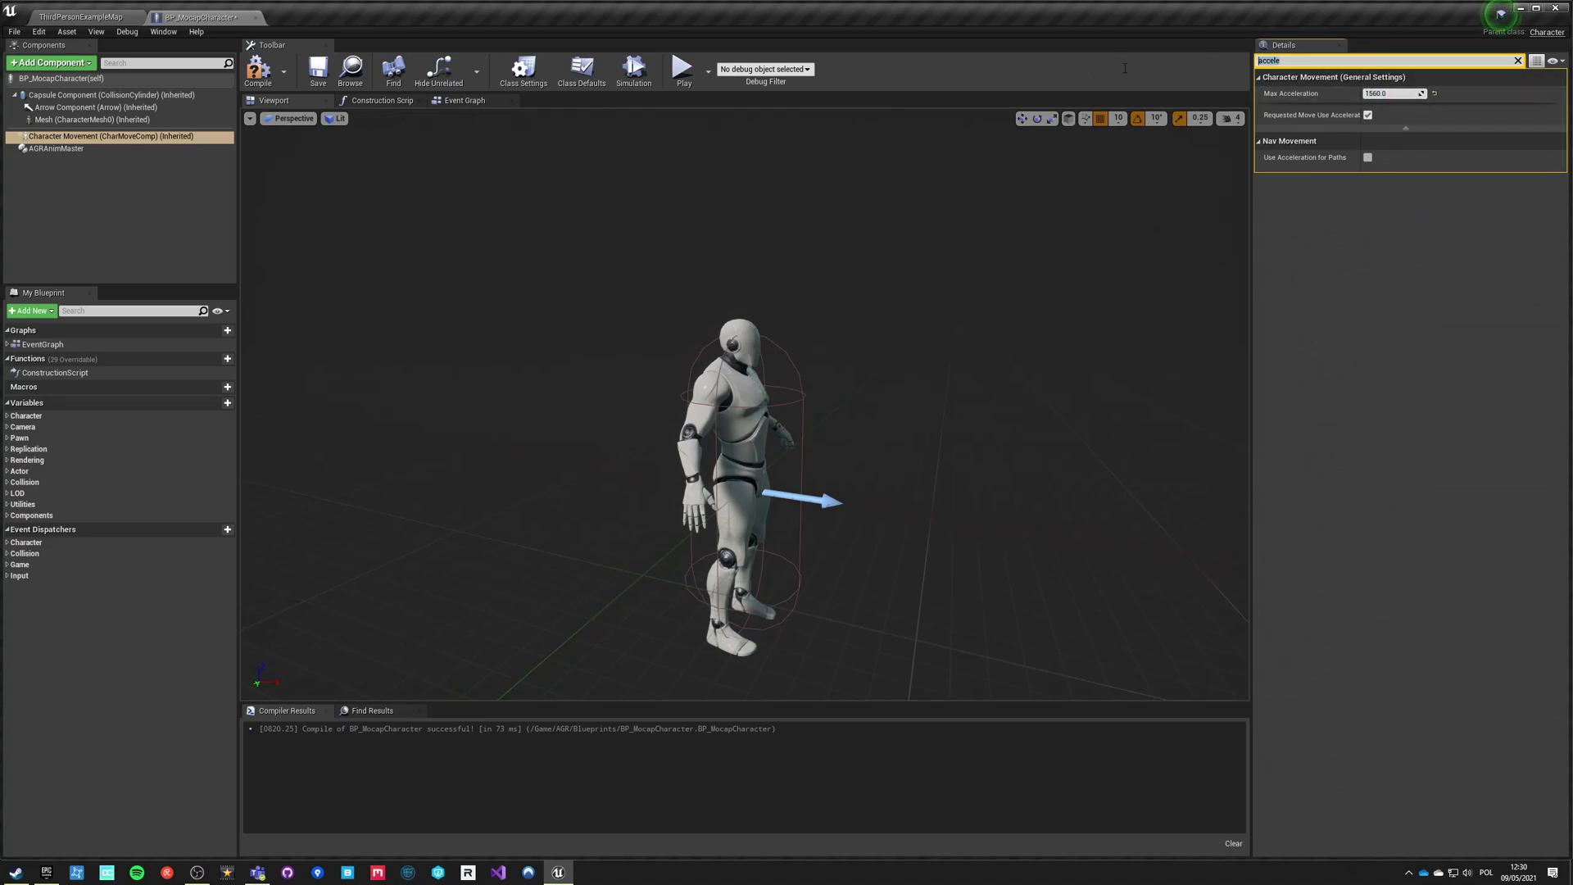
pyautogui.write('decel')
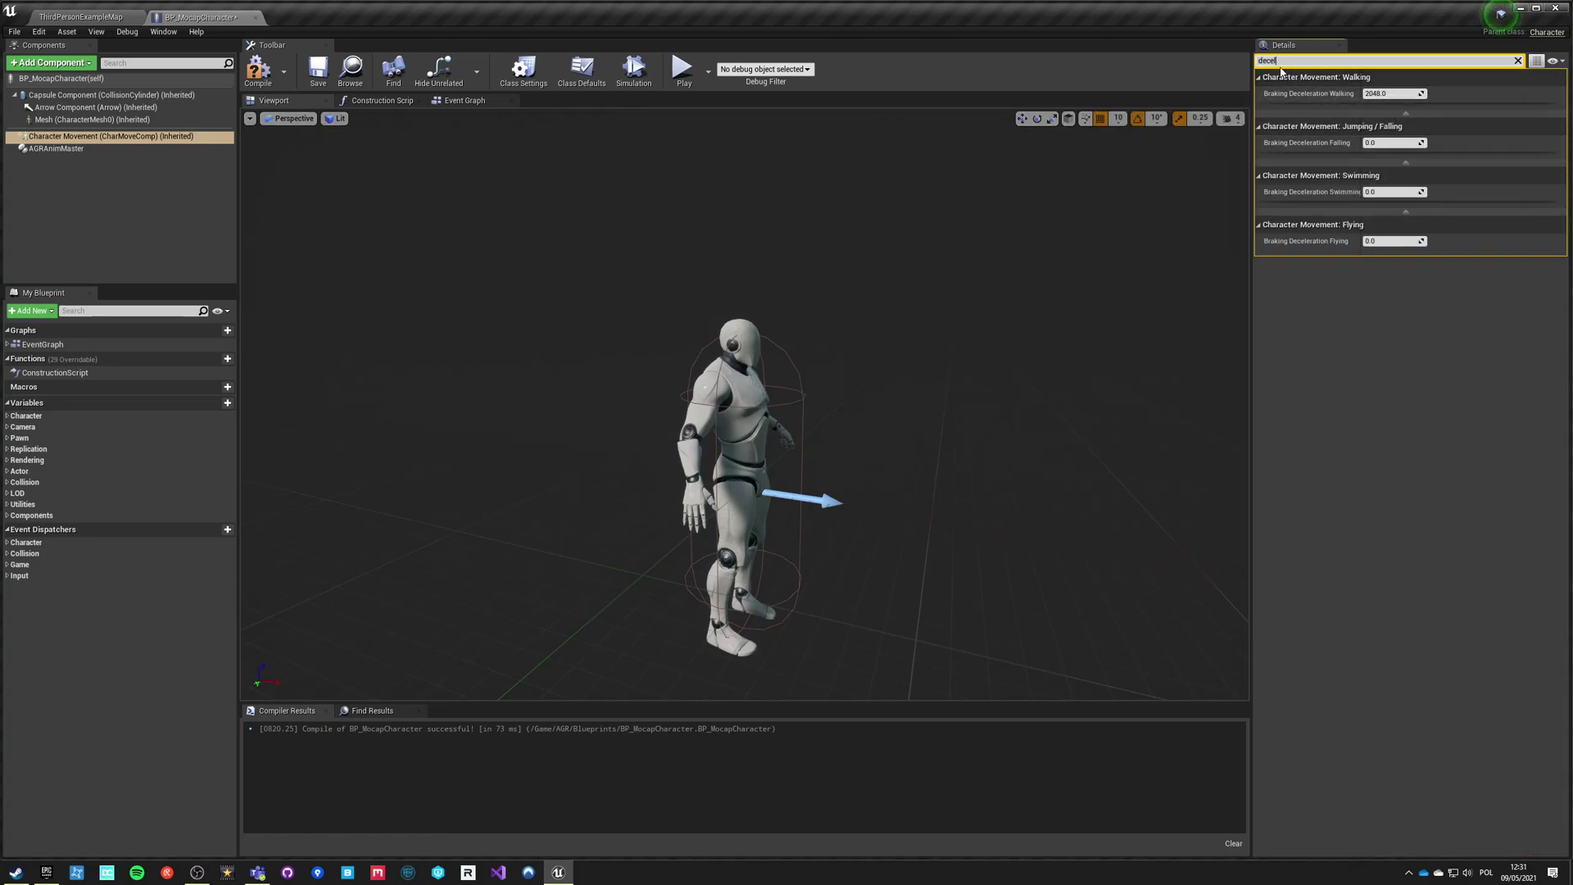
pyautogui.press('Escape')
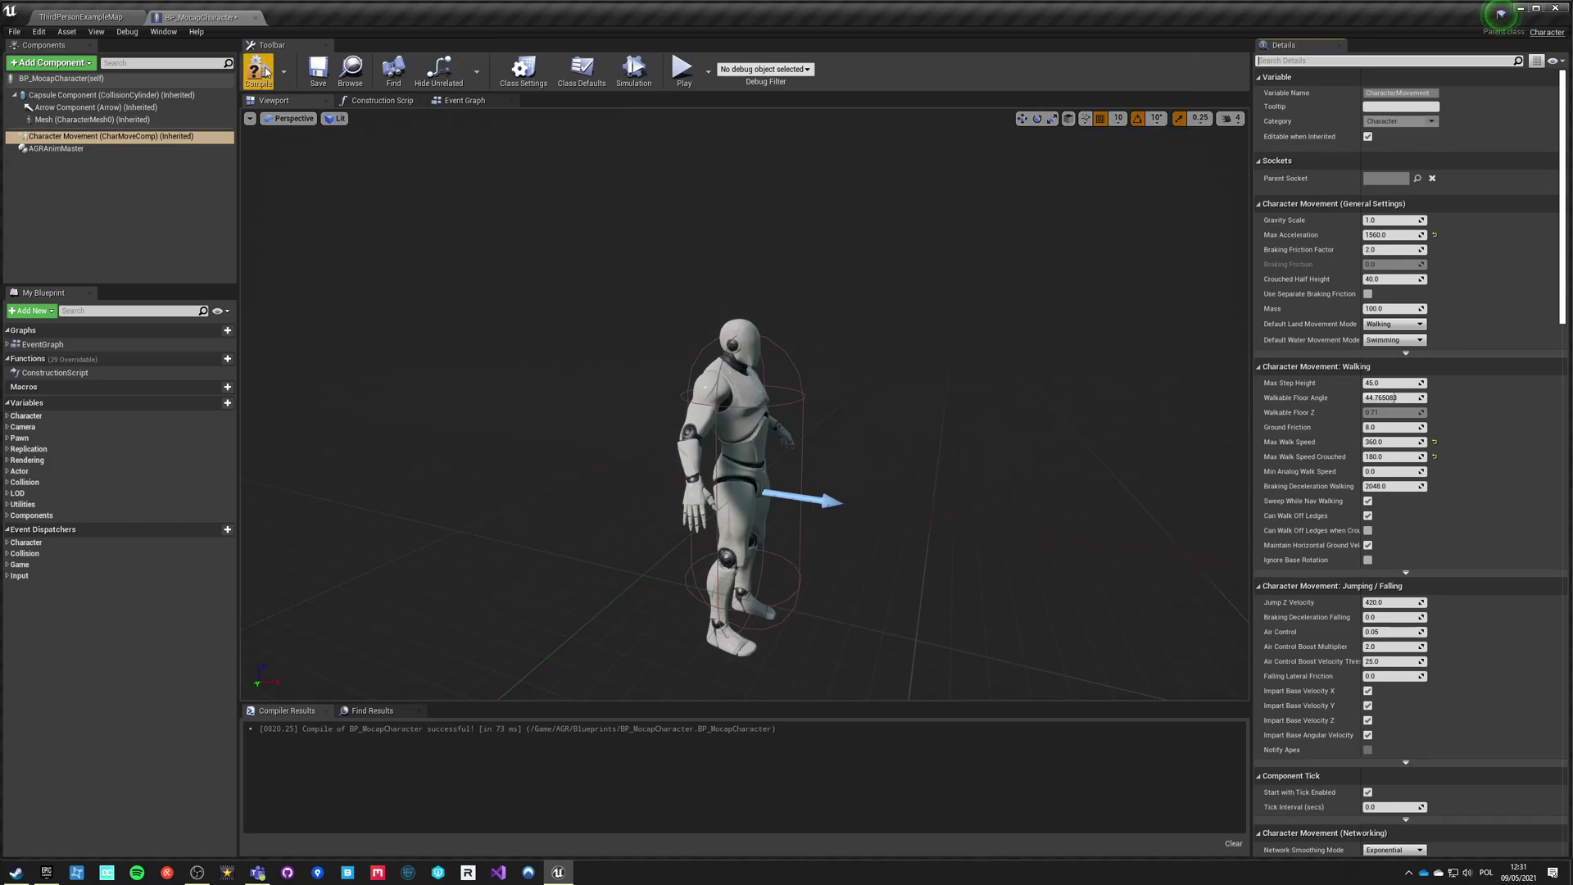
pyautogui.click(258, 70)
pyautogui.click(318, 76)
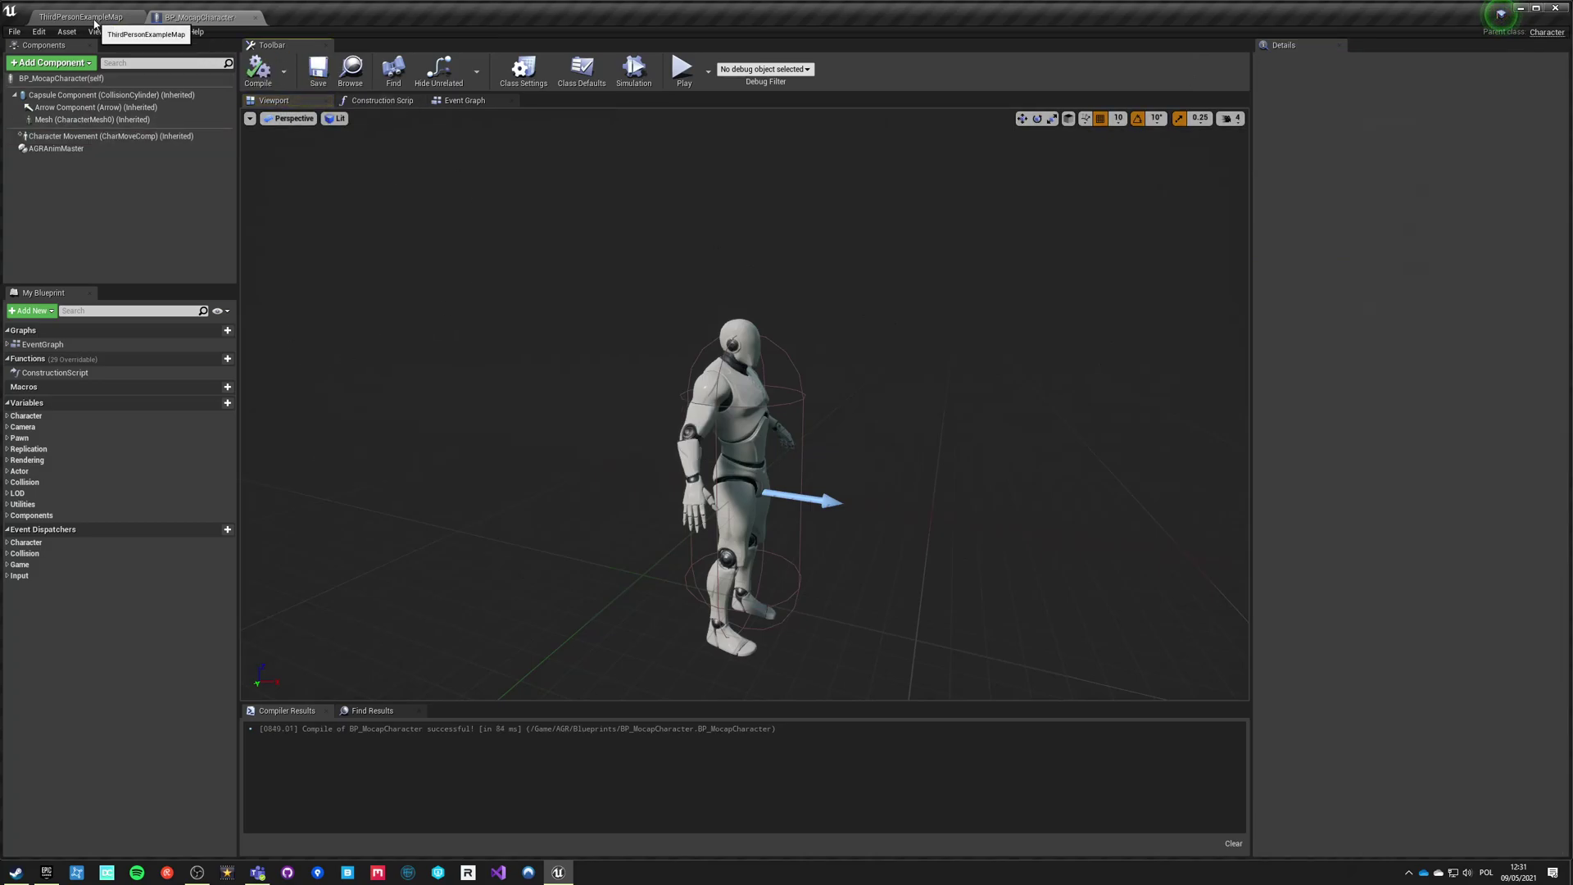
# Step: Open BP_ASP_Character's Inputs graph from the AGR Blueprints folder and copy all its nodes
pyautogui.click(82, 16)
pyautogui.moveTo(816, 413)
pyautogui.mouseDown(button='right')
pyautogui.moveTo(829, 447)
pyautogui.moveTo(817, 443)
pyautogui.mouseUp(button='right')
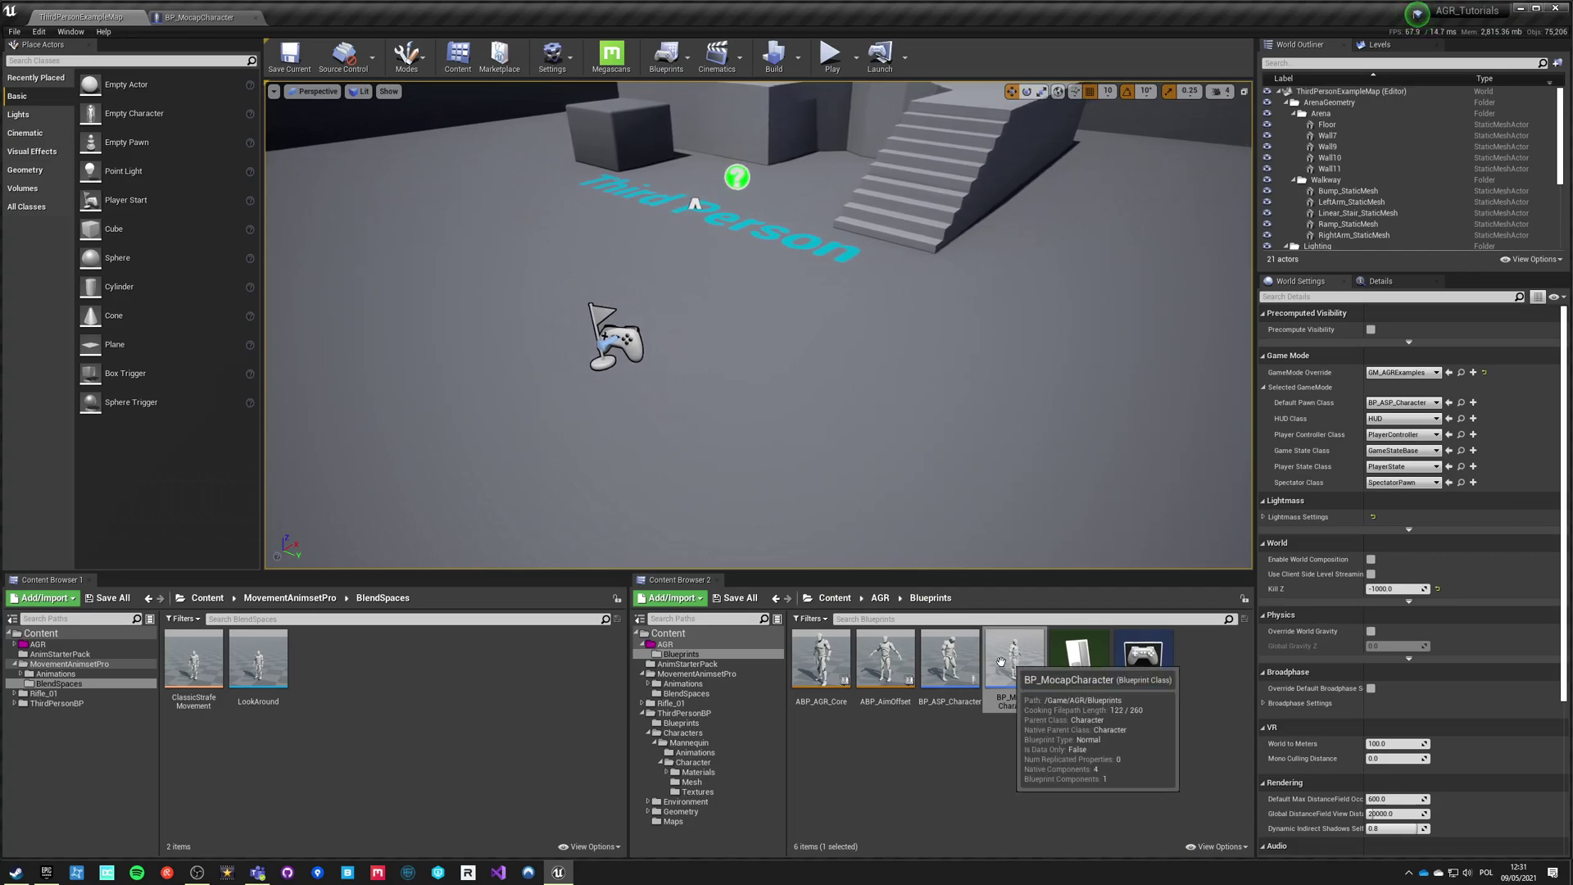
pyautogui.doubleClick(949, 668)
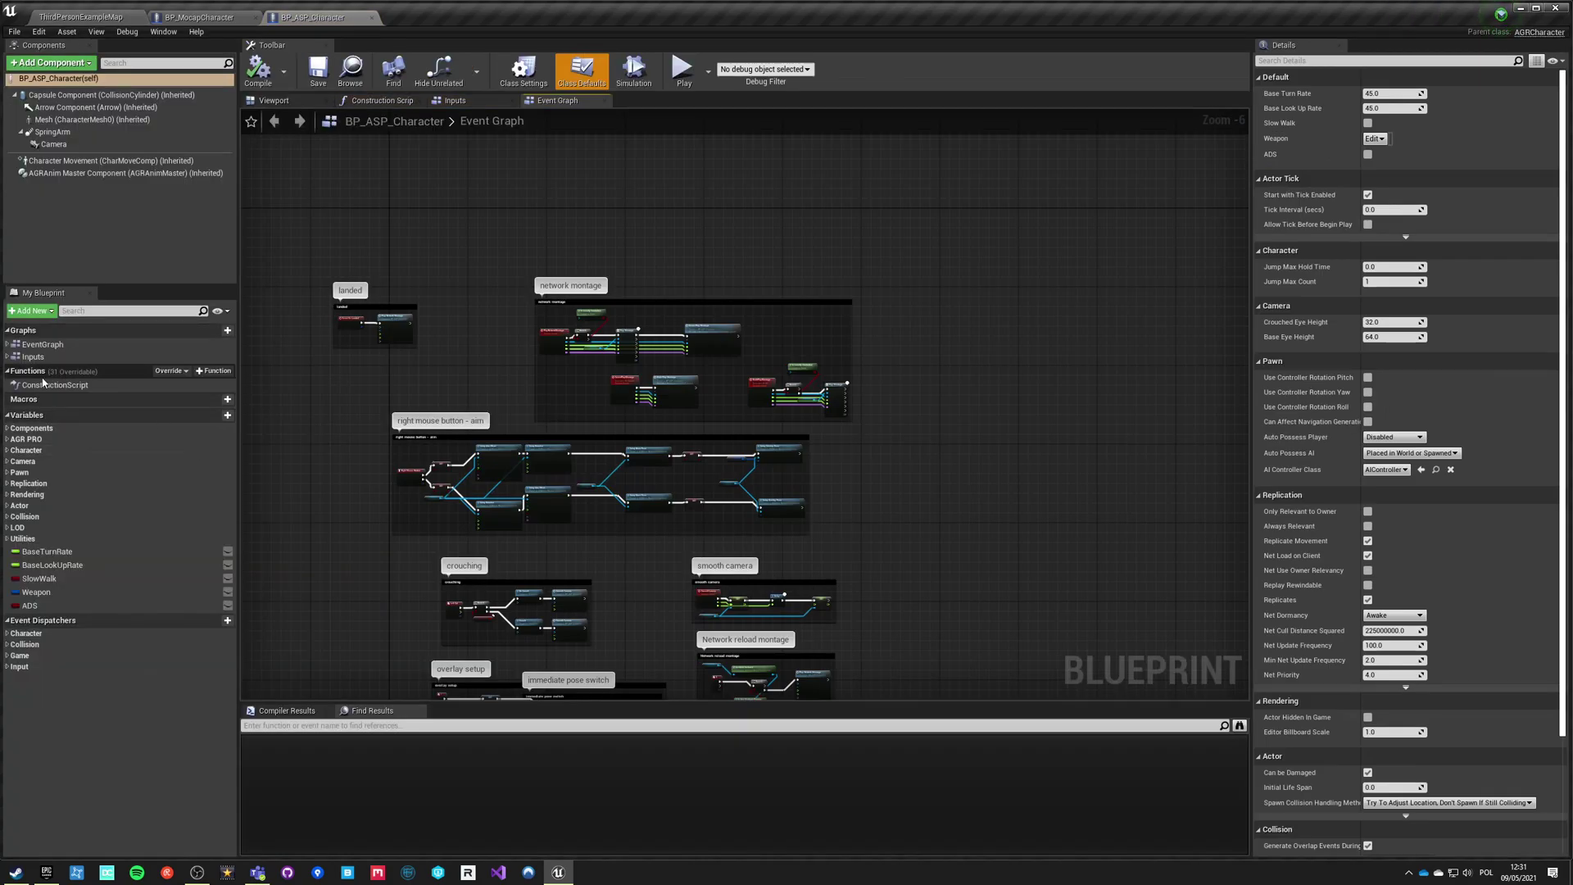
pyautogui.doubleClick(33, 357)
pyautogui.scroll(-6, 443, 357)
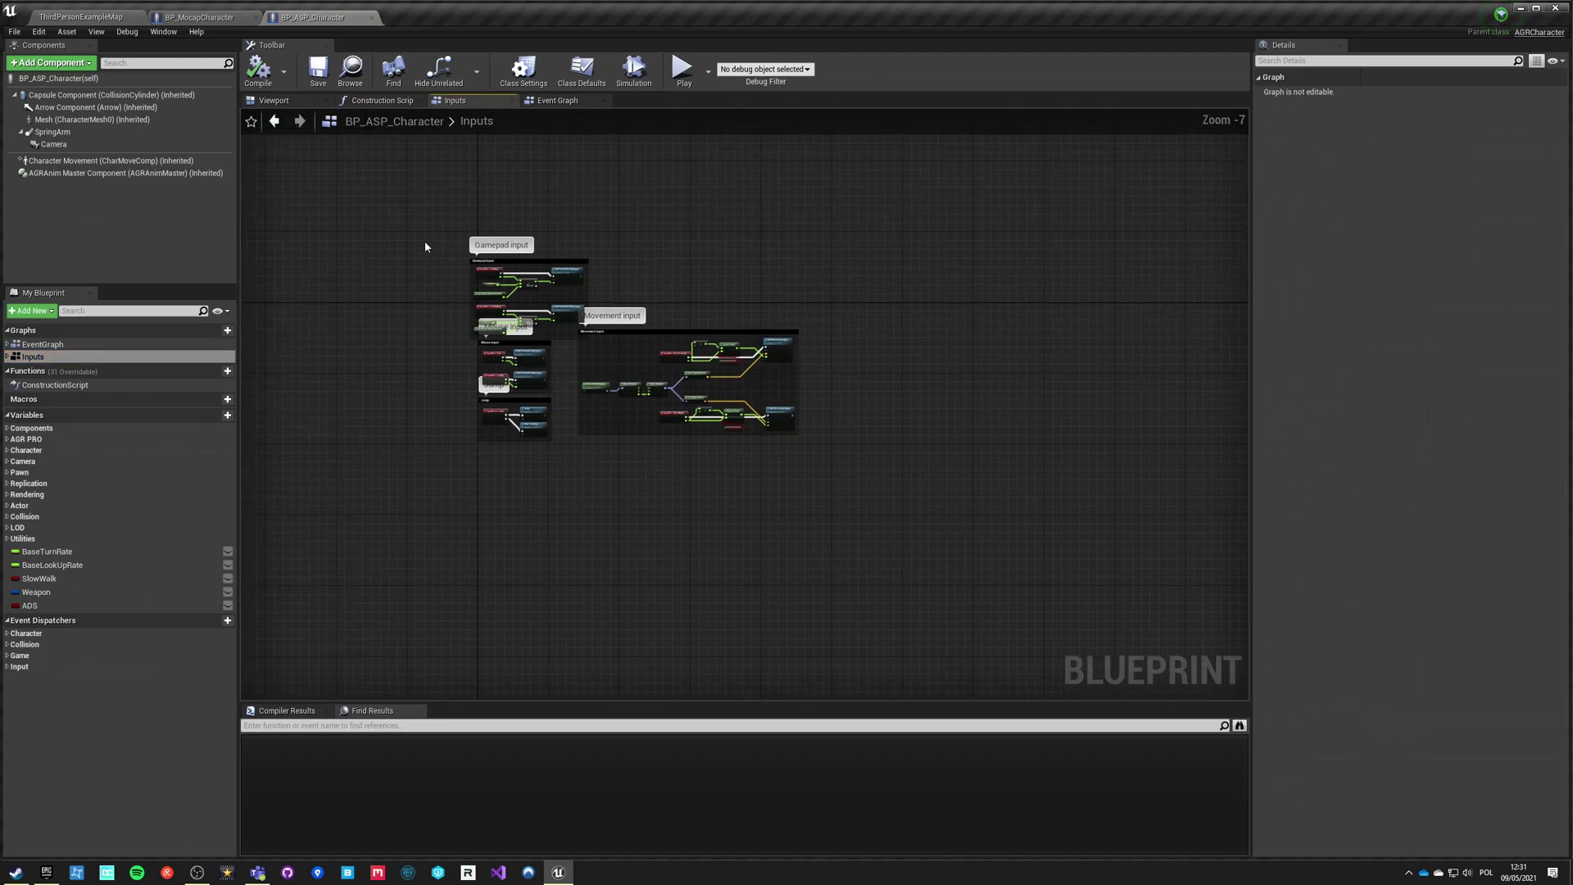
# Step: Delete all default nodes from the event graph of BP_MocapCharacter
pyautogui.click(194, 17)
pyautogui.click(459, 100)
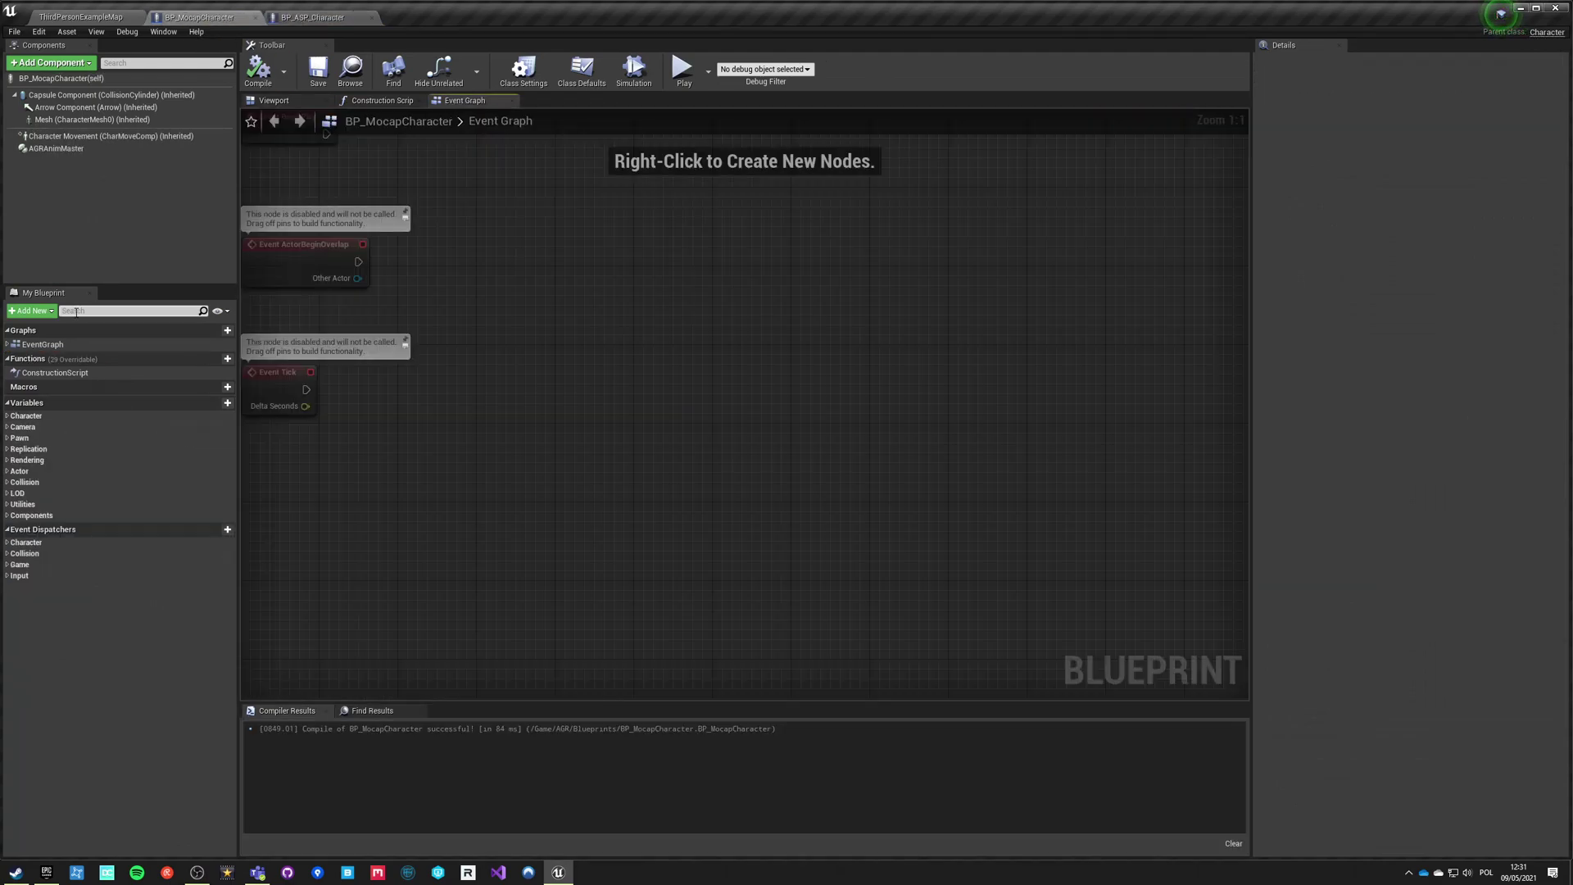
pyautogui.press('Home')
pyautogui.hotkey('ctrl', 'a')
pyautogui.press('Delete')
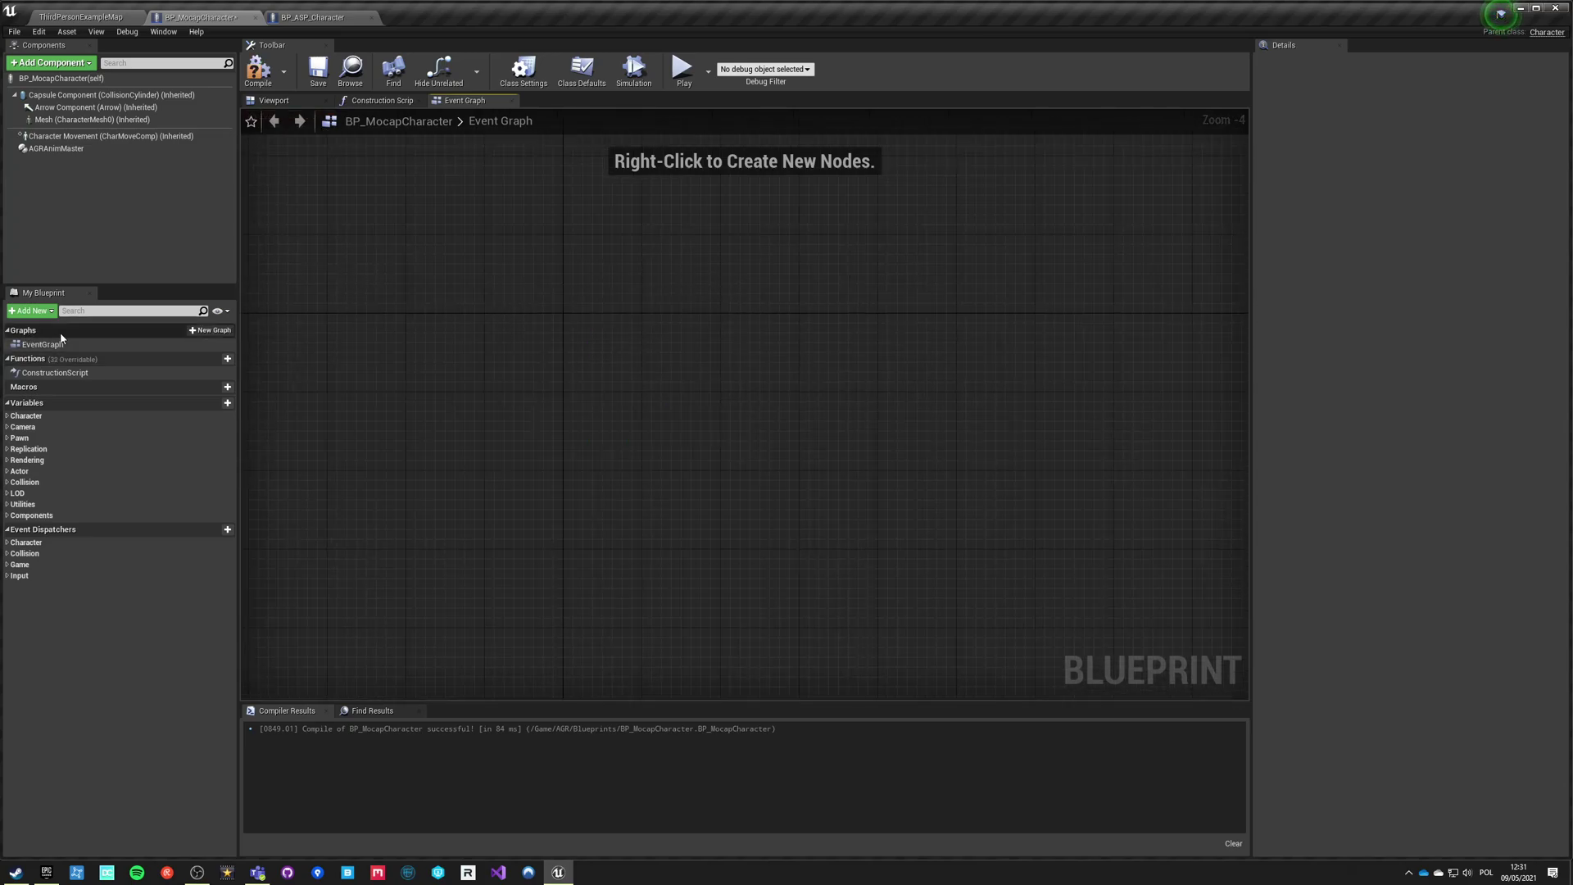
# Step: Add a new graph named Input to BP_MocapCharacter
pyautogui.click(213, 333)
pyautogui.write('Inpu')
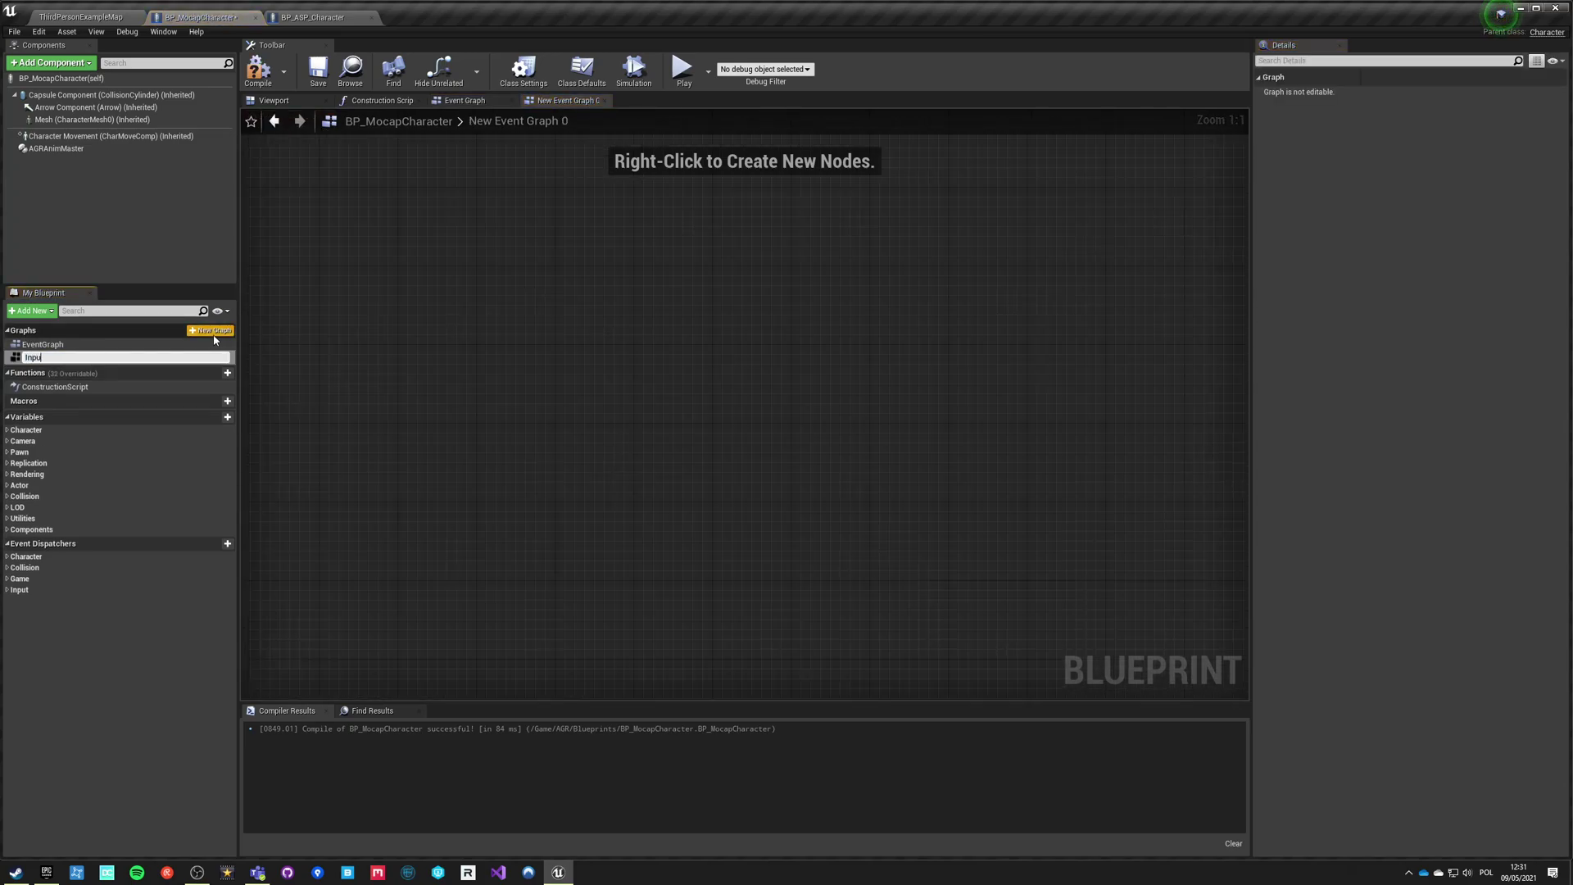
pyautogui.write('t')
pyautogui.press('Return')
# Step: Paste the copied input nodes into the Input graph, then compile and save the blueprint
pyautogui.hotkey('ctrl', 'v')
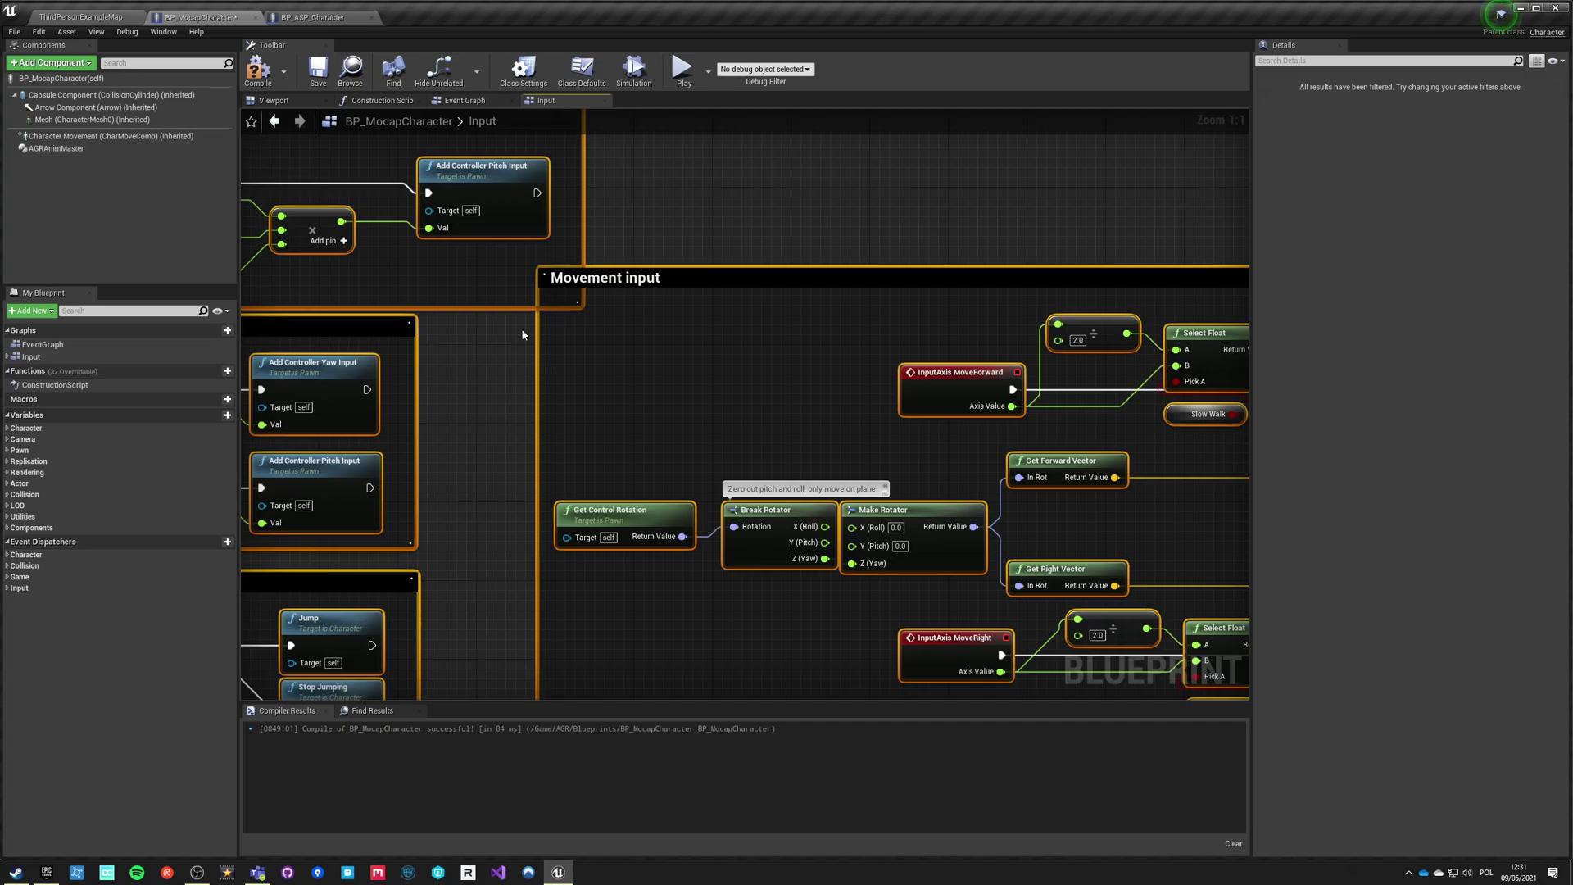
pyautogui.scroll(-7, 476, 418)
pyautogui.click(315, 74)
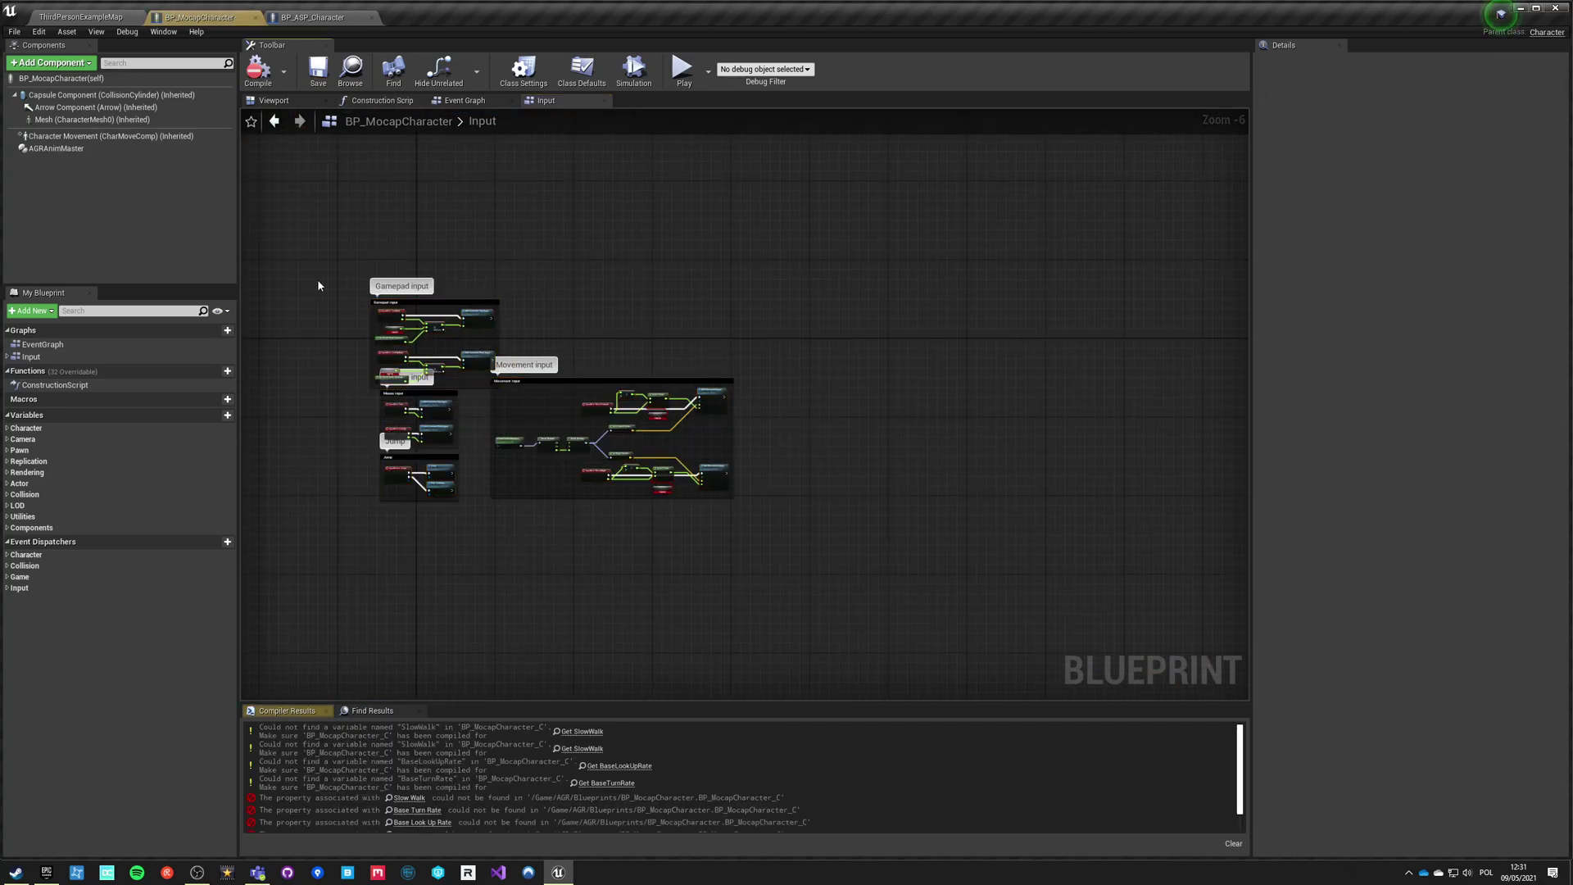
# Step: Create the missing BaseLookUpRate and BaseTurnRate variables from their nodes in the Input graph, then compile the blueprint
pyautogui.scroll(5, 344, 377)
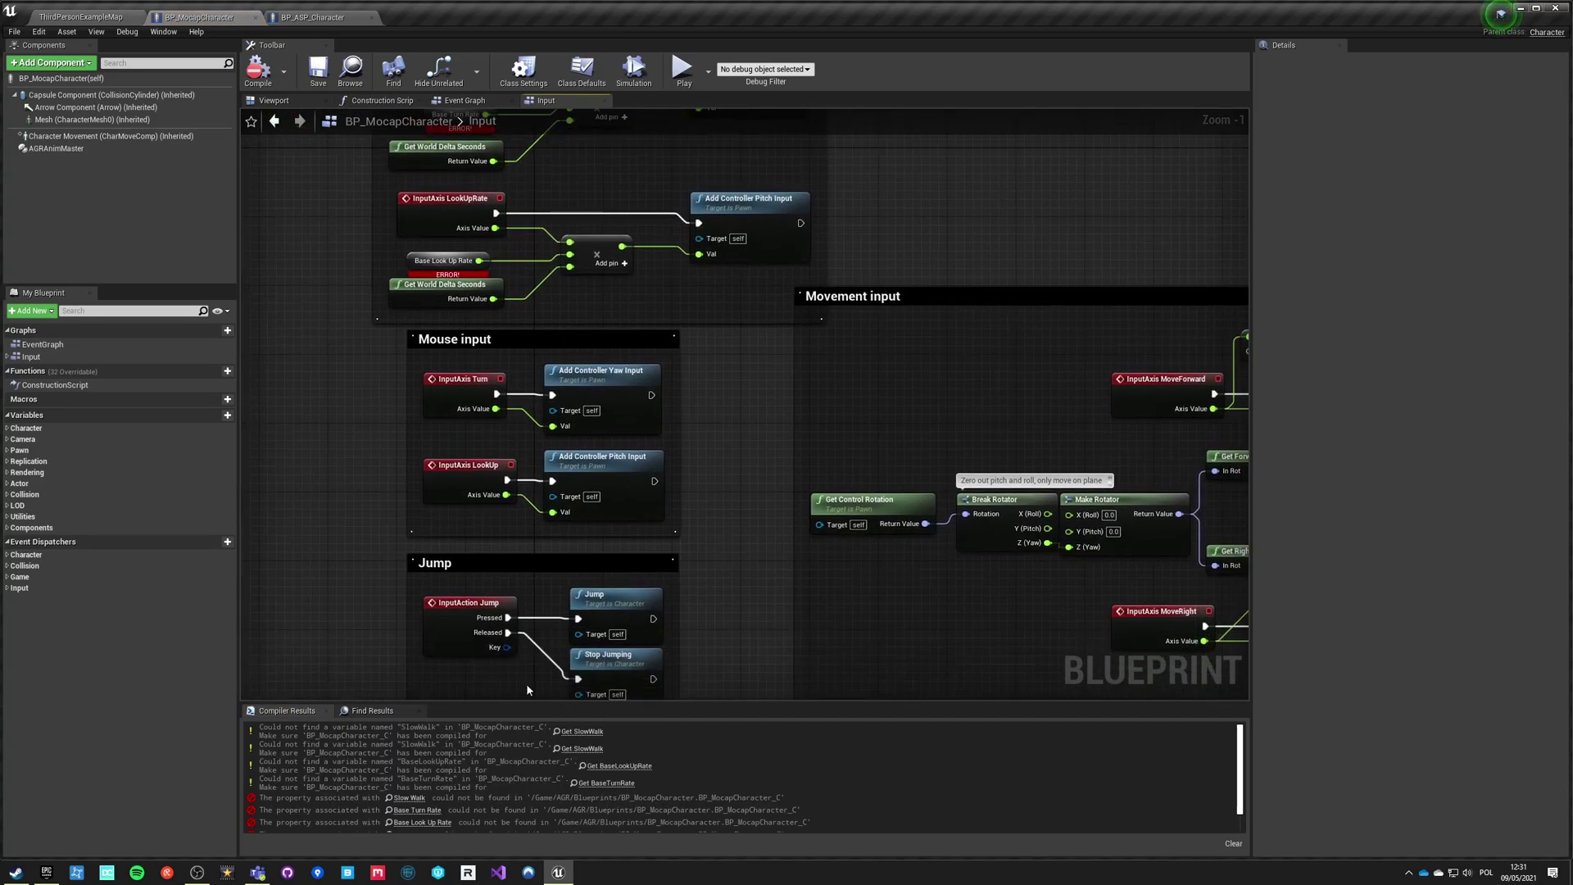
pyautogui.moveTo(403, 342); pyautogui.dragTo(407, 446, button='right')
pyautogui.scroll(1, 403, 418)
pyautogui.rightClick(421, 360)
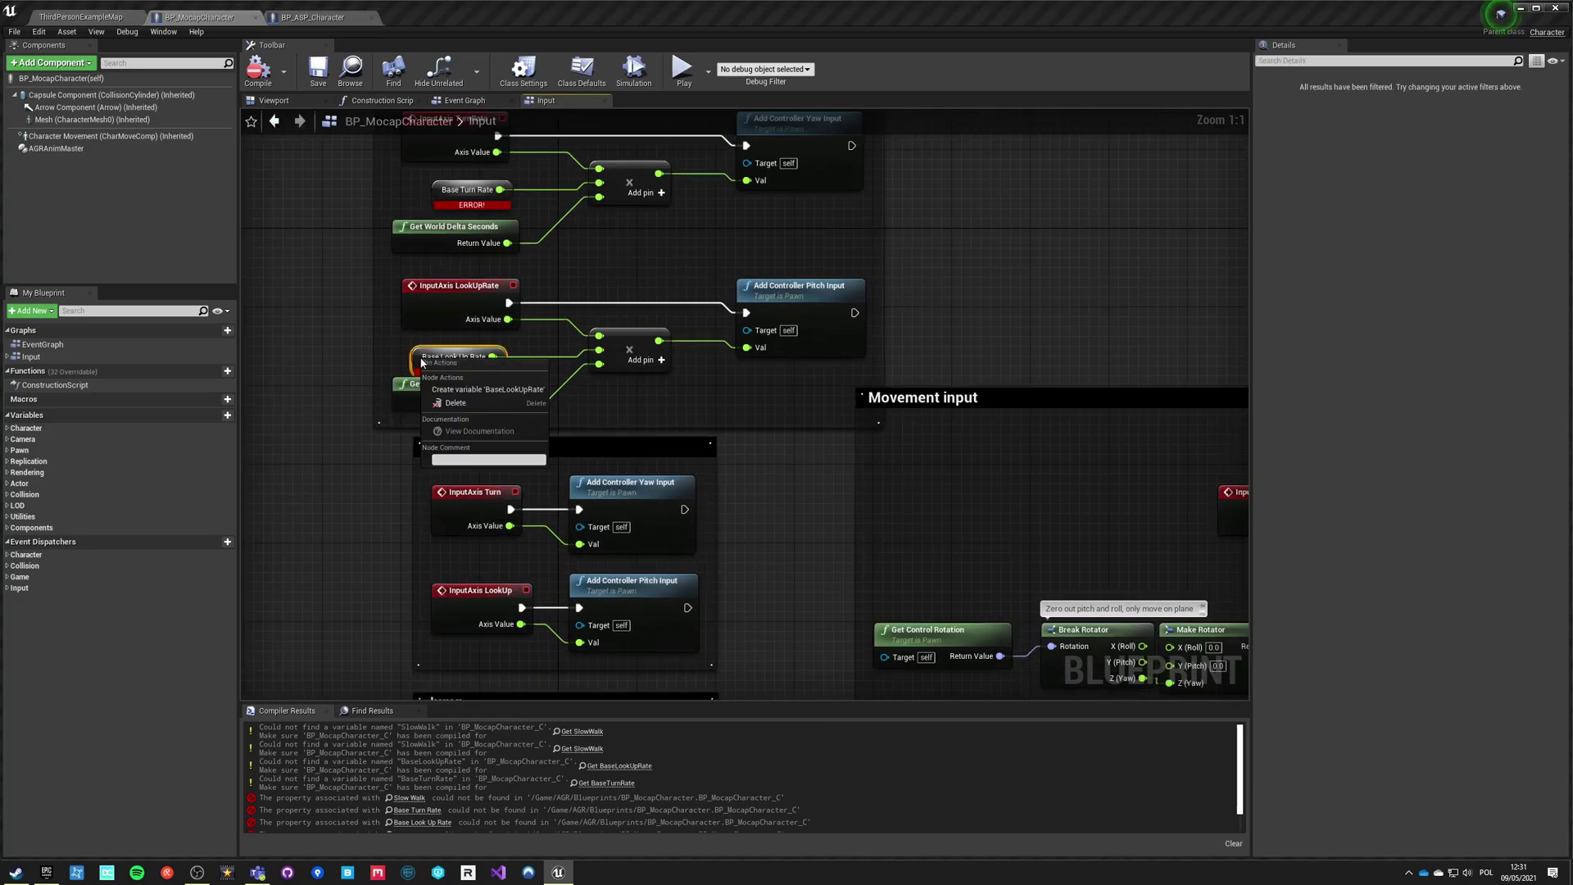
pyautogui.click(487, 389)
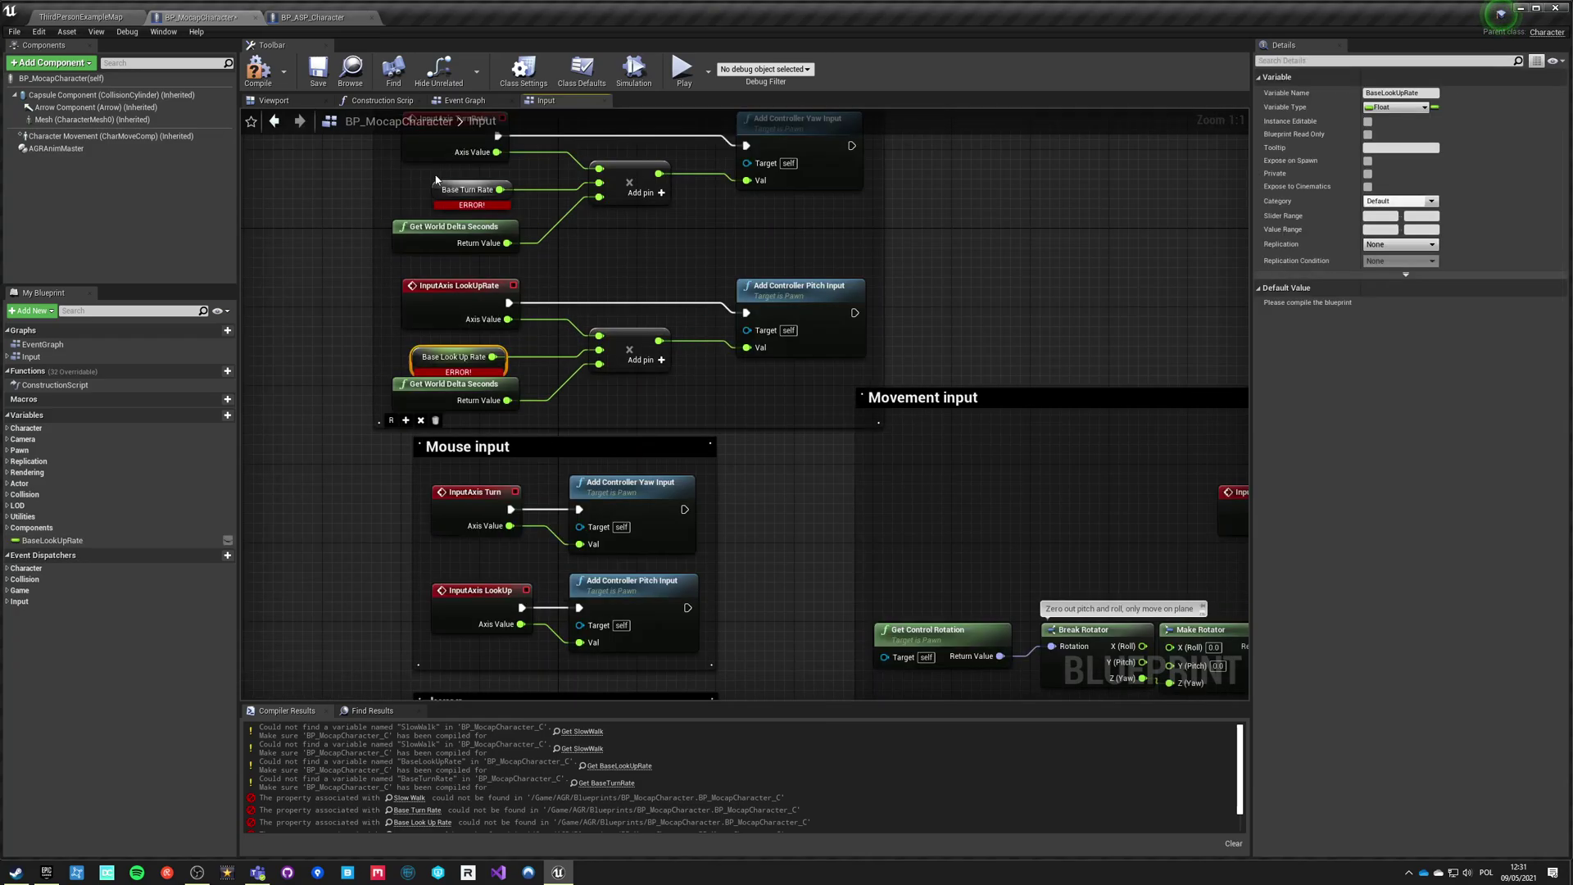
pyautogui.rightClick(441, 195)
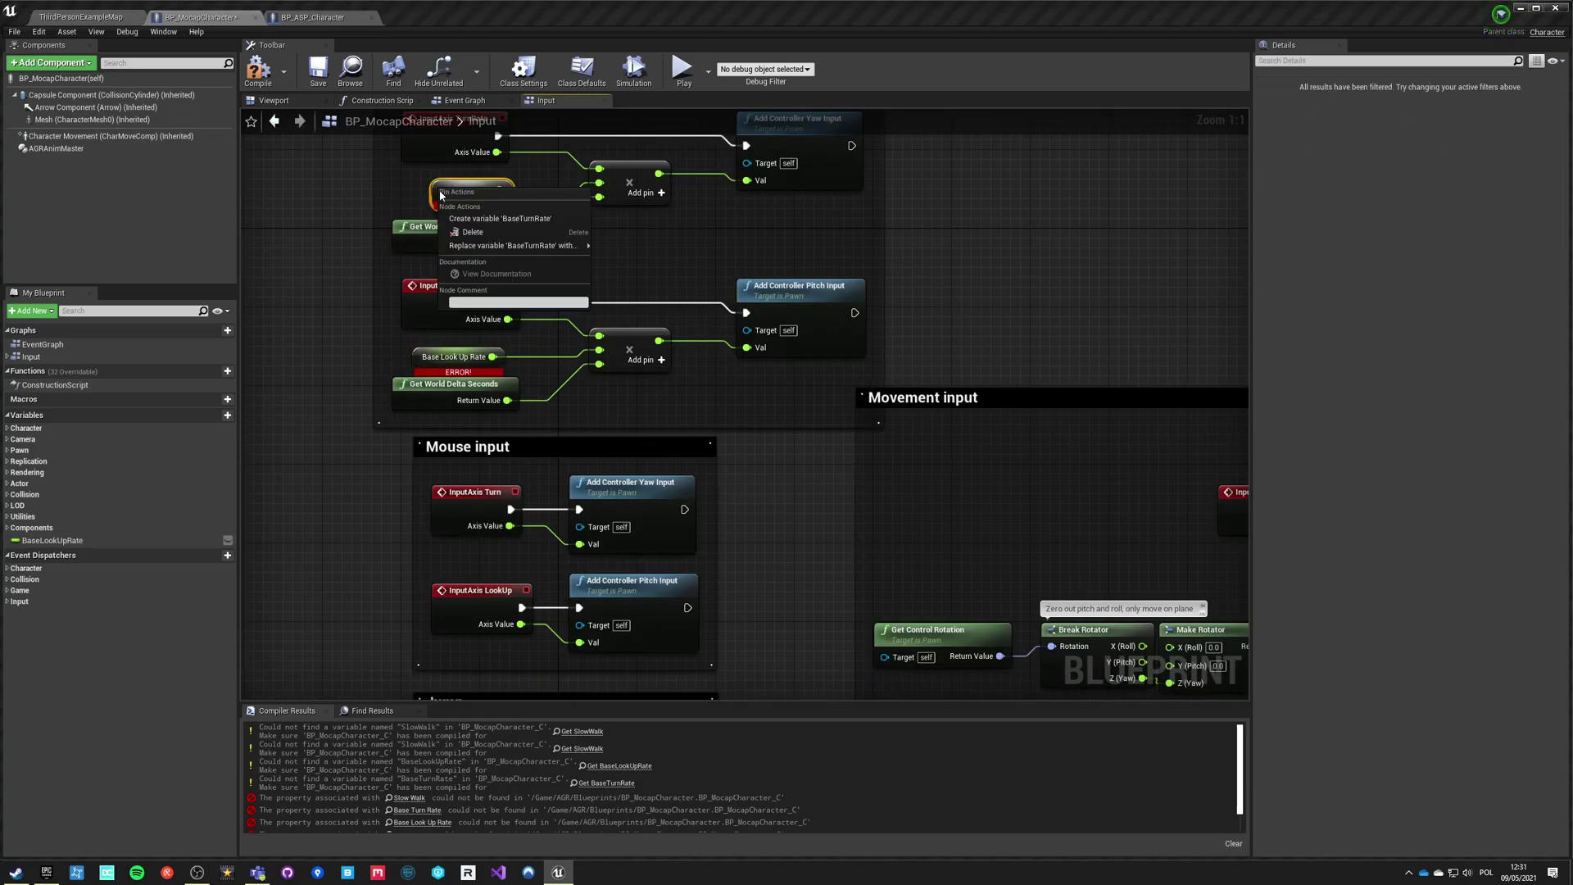
pyautogui.click(500, 218)
pyautogui.click(257, 70)
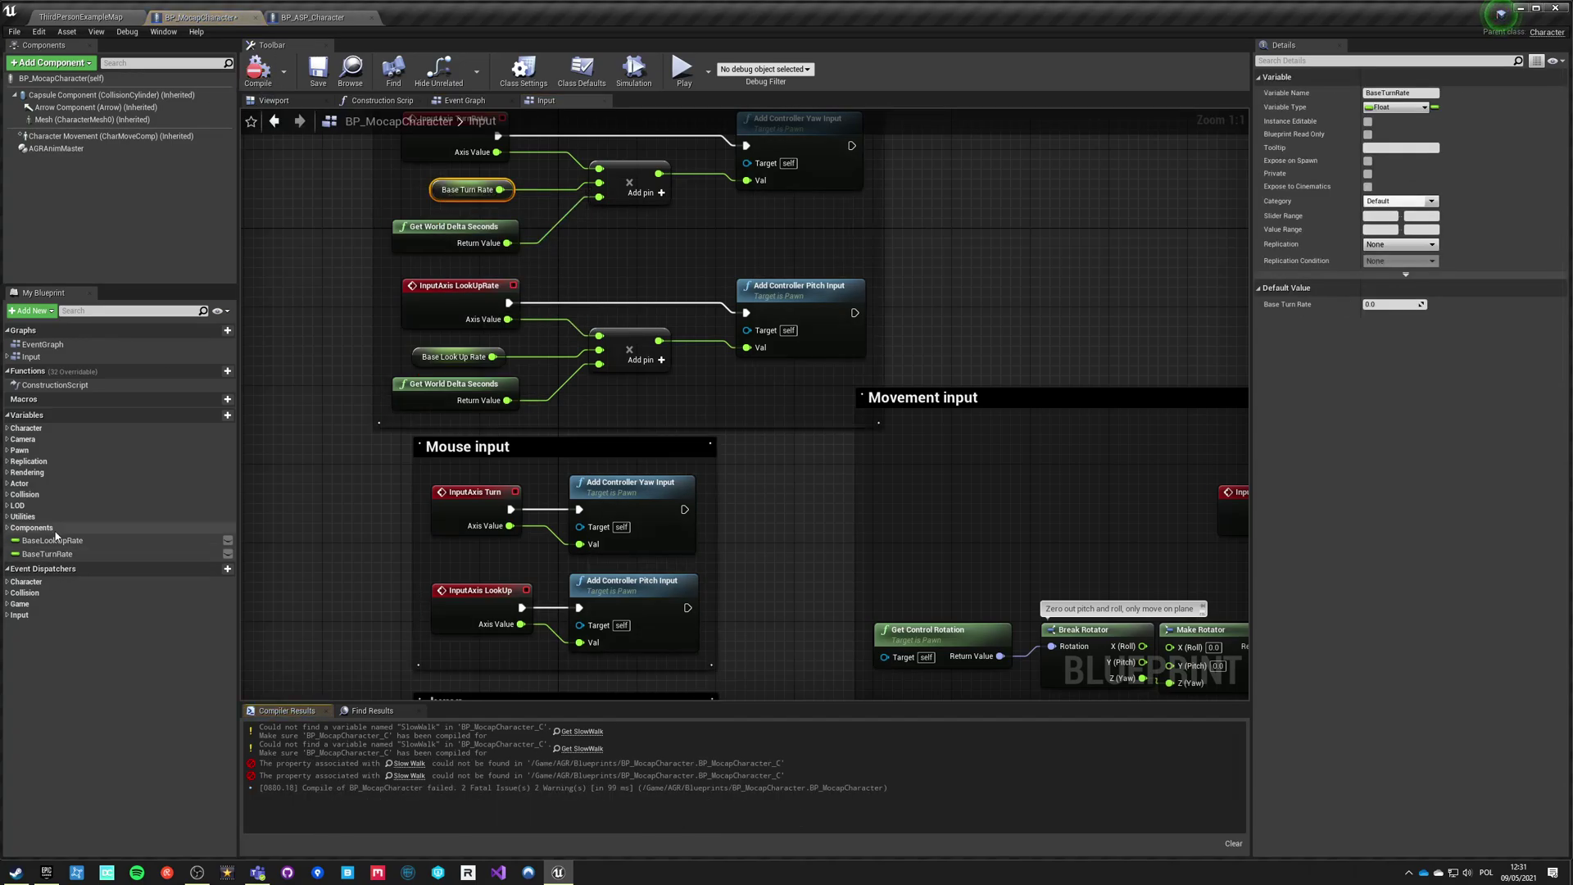
# Step: Set the default values of BaseLookUpRate and BaseTurnRate to 45, then compile and save the blueprint
pyautogui.click(118, 540)
pyautogui.click(1379, 304)
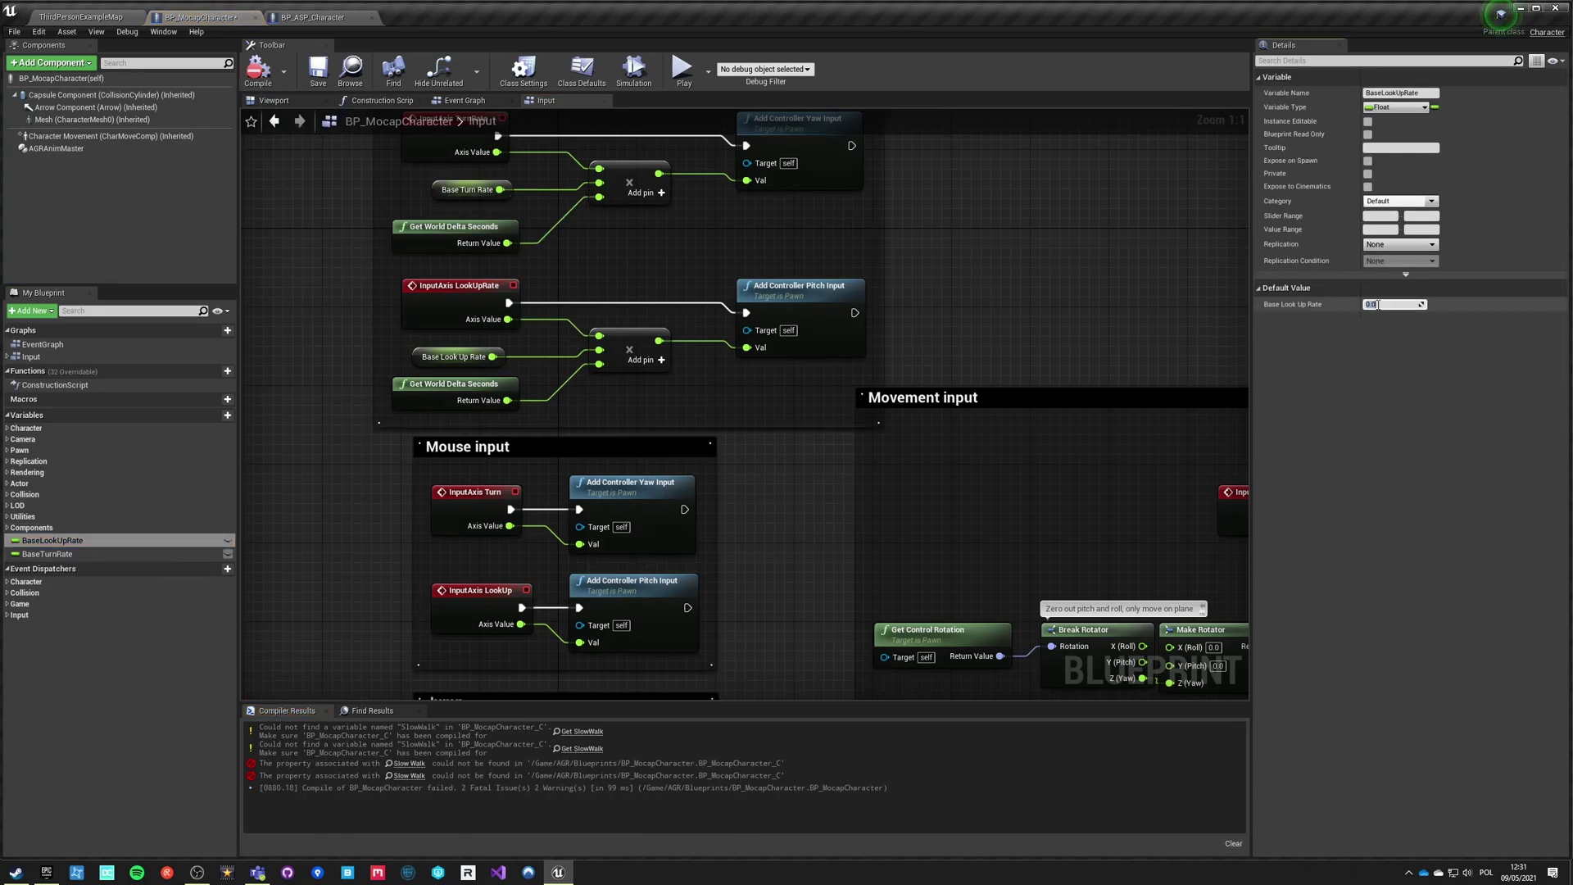
pyautogui.write('45')
pyautogui.click(123, 554)
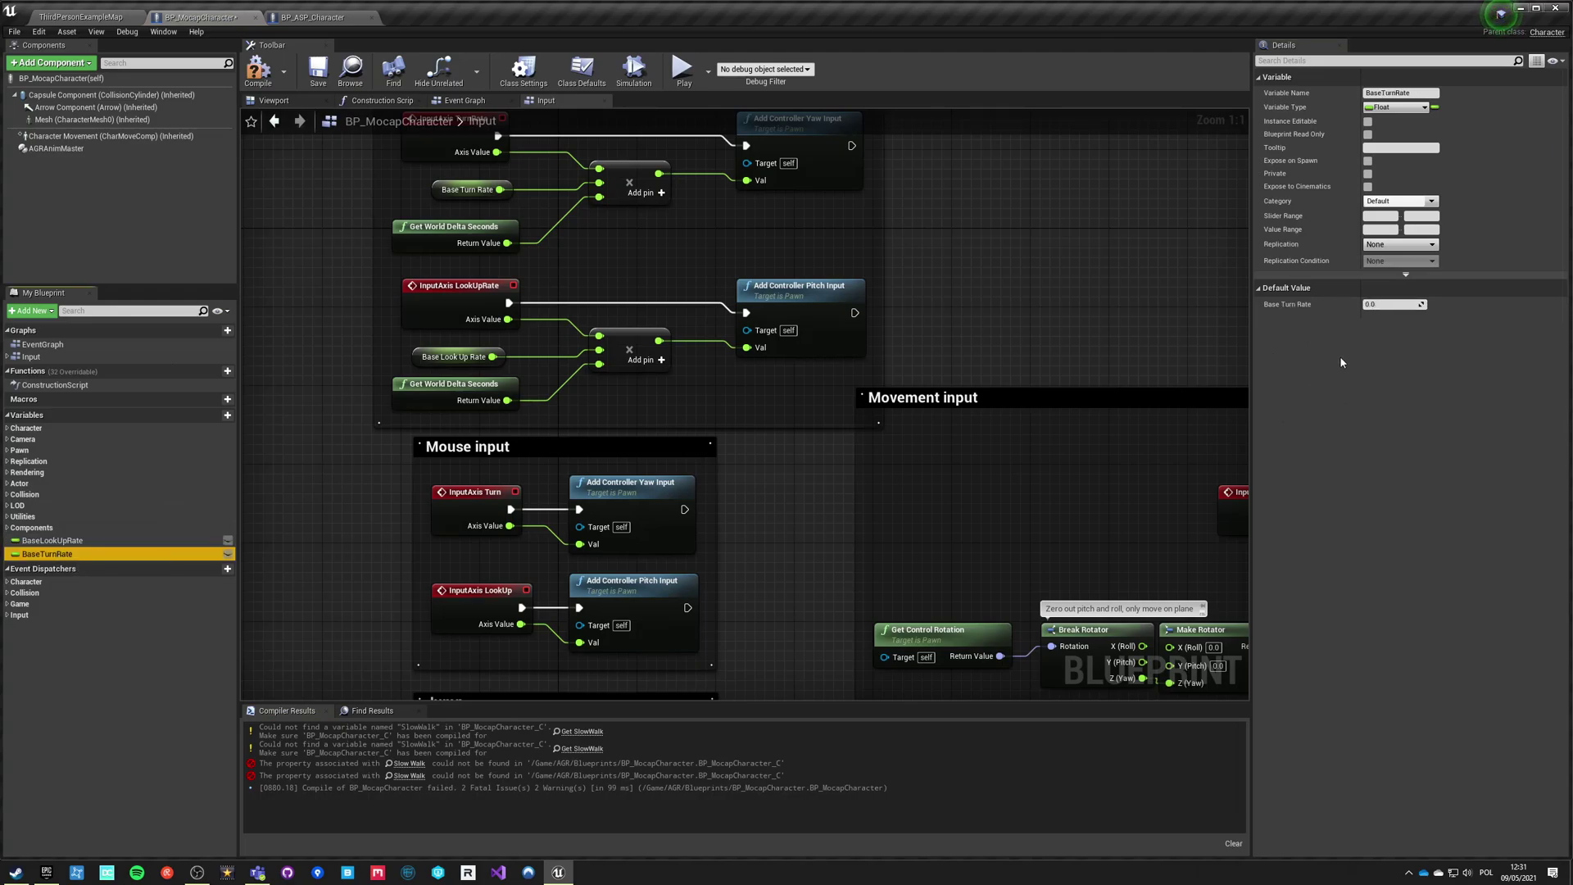
pyautogui.click(258, 69)
pyautogui.click(317, 69)
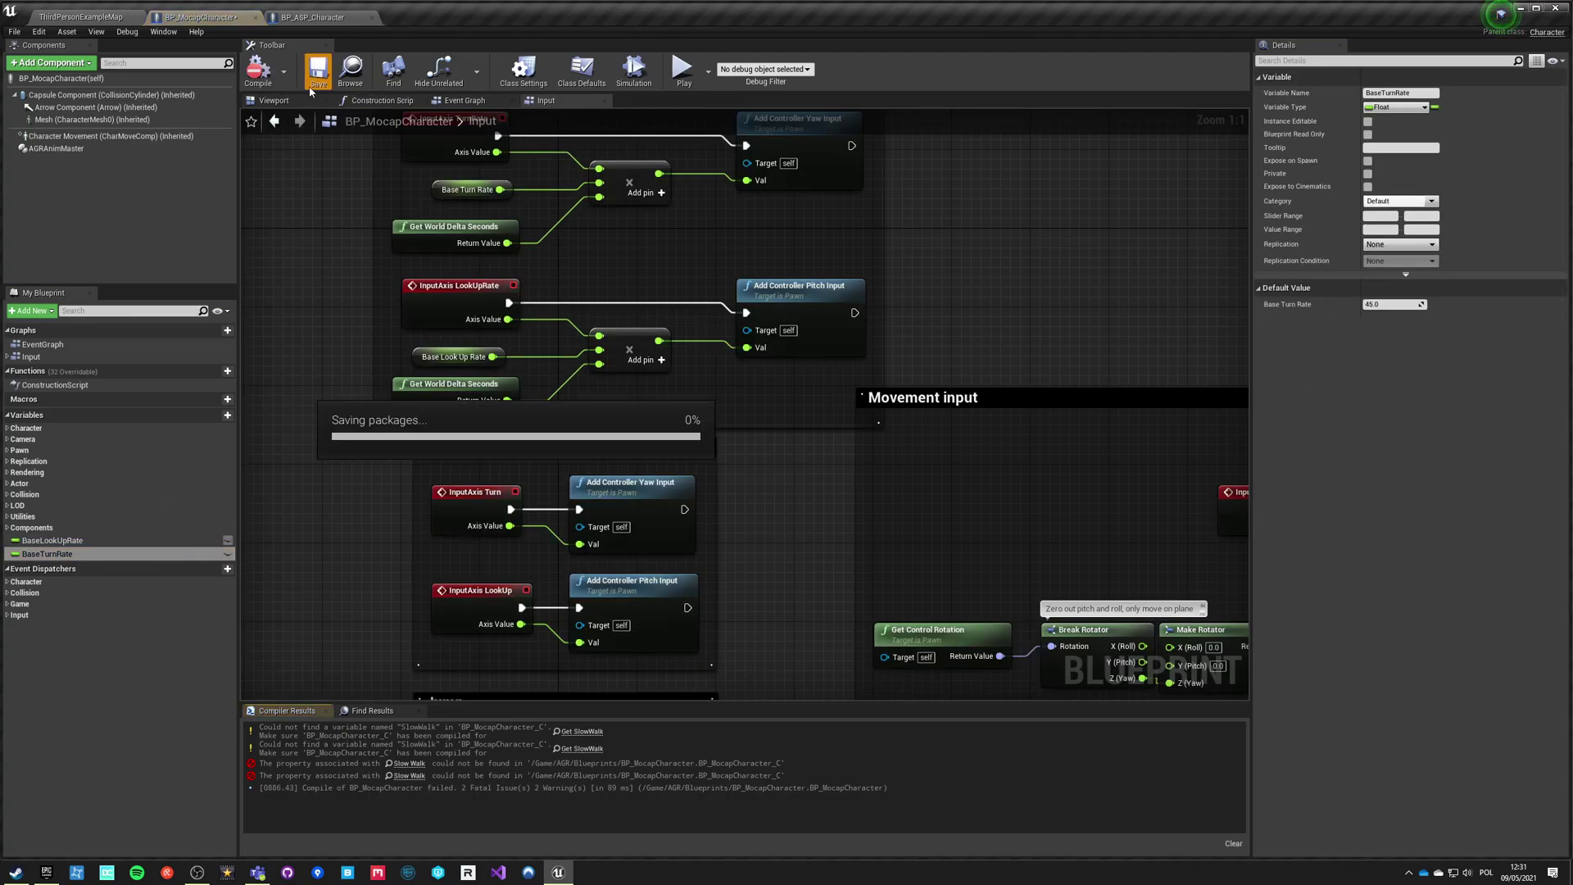
# Step: Delete the divide, Select Float and Slow Walk nodes from the MoveForward branch of the Movement input section
pyautogui.moveTo(785, 527); pyautogui.dragTo(369, 445, button='right')
pyautogui.scroll(-2, 369, 445)
pyautogui.moveTo(854, 444); pyautogui.dragTo(664, 407, button='right')
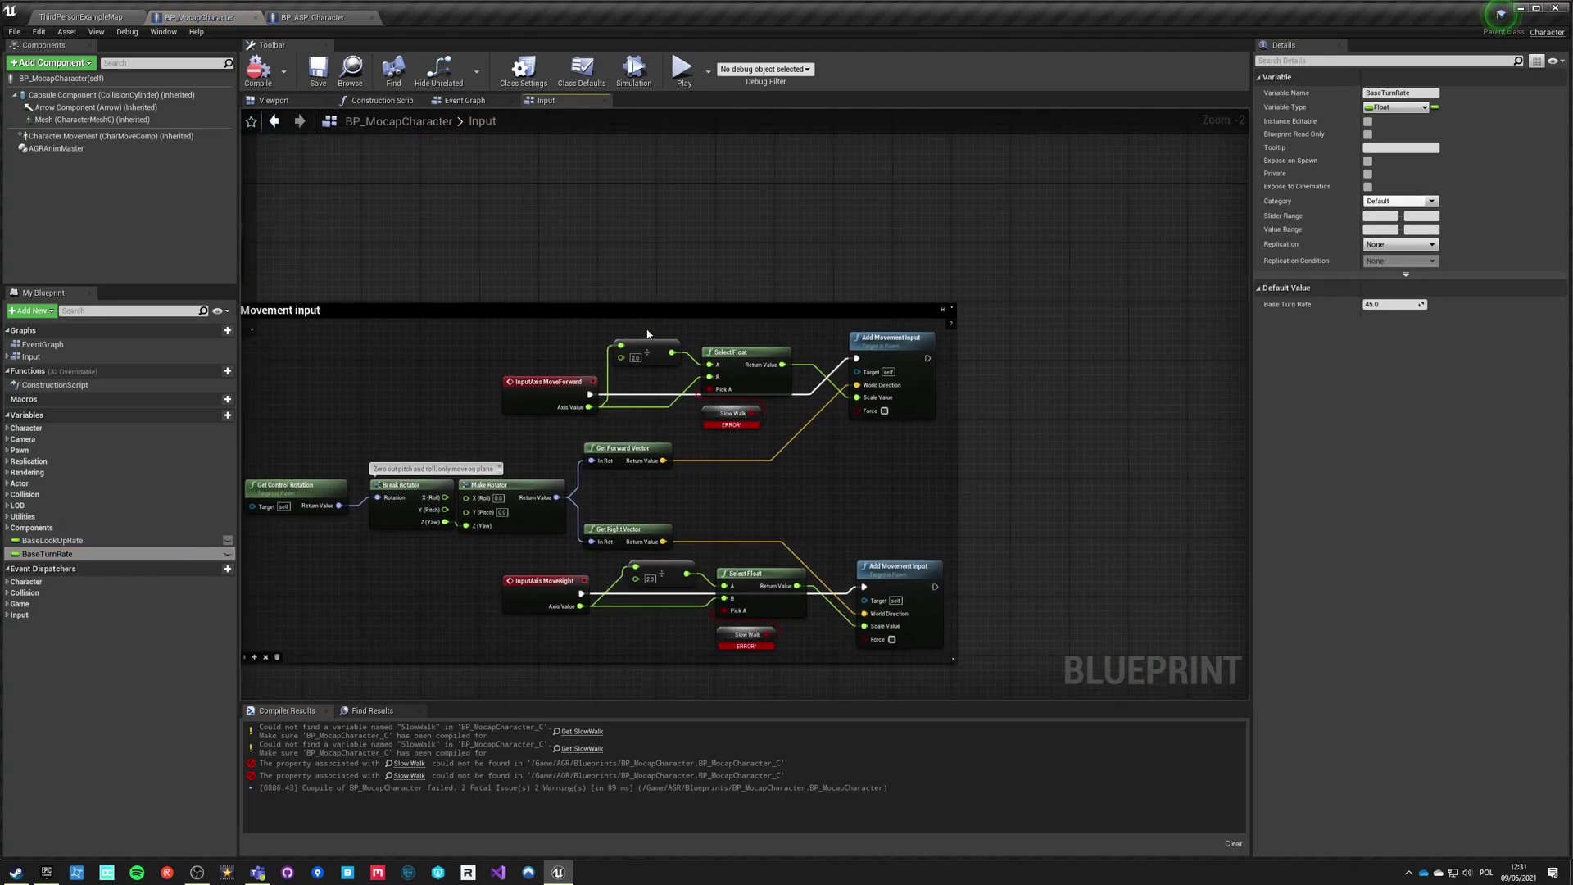
pyautogui.moveTo(648, 332); pyautogui.dragTo(766, 432)
pyautogui.press('Delete')
# Step: Remove the divide, Select Float and Slow Walk nodes from the MoveRight branch, wiring its Axis Value directly to Add Movement Input's Scale Value
pyautogui.moveTo(675, 563); pyautogui.dragTo(664, 463, button='right')
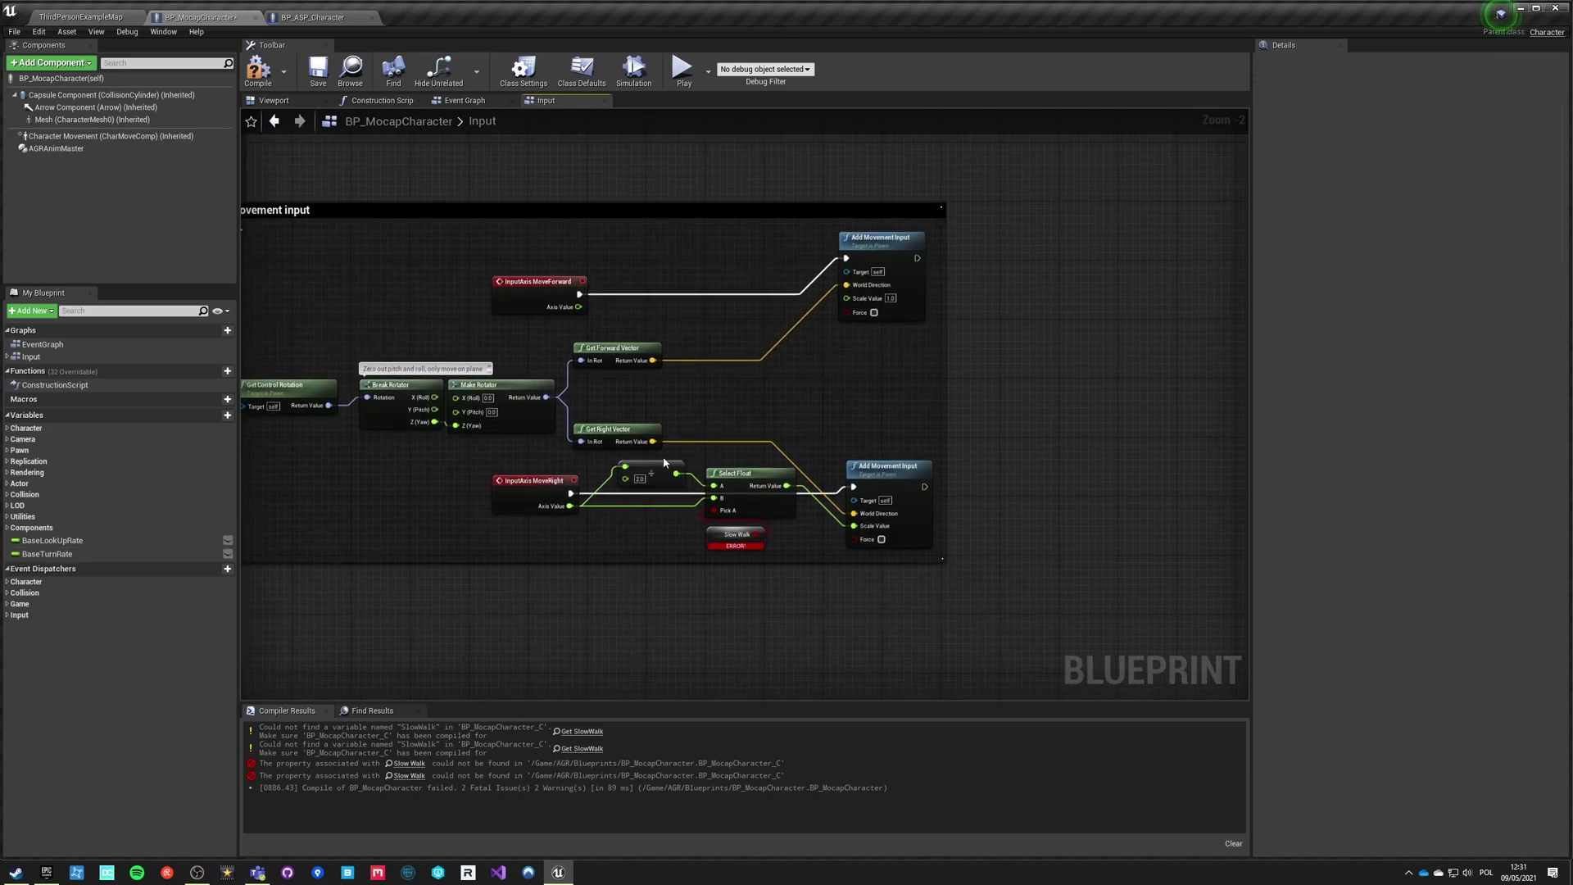
pyautogui.moveTo(747, 545); pyautogui.dragTo(570, 506)
pyautogui.press('Delete')
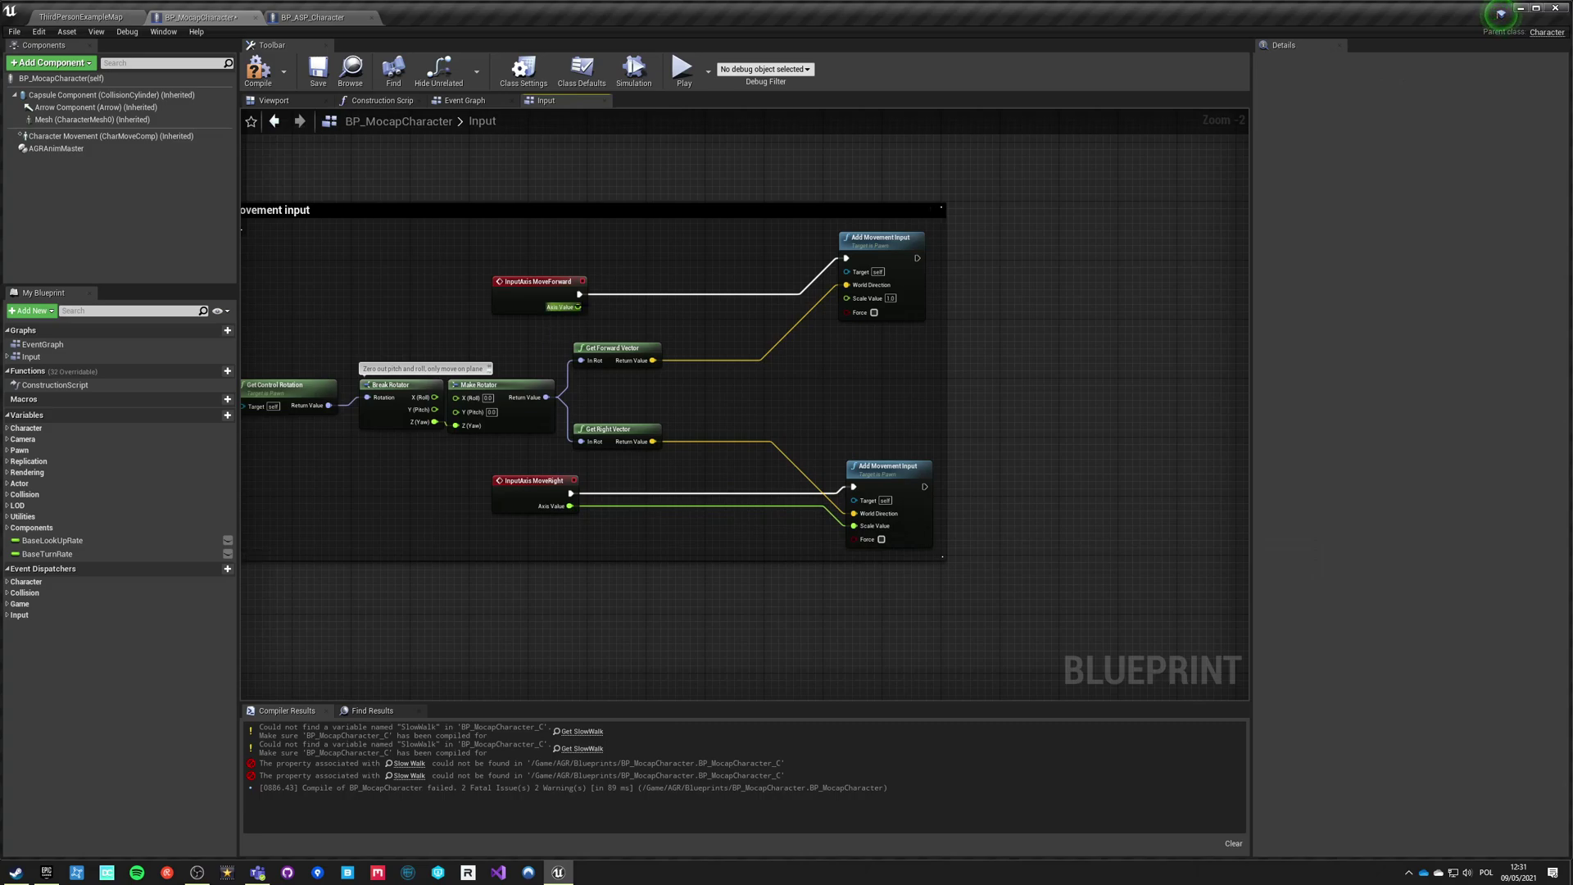
# Step: Connect the Axis Value of InputAxis MoveForward to its Add Movement Input's Scale Value, then compile the blueprint
pyautogui.moveTo(578, 306); pyautogui.dragTo(860, 302)
pyautogui.scroll(-2, 459, 328)
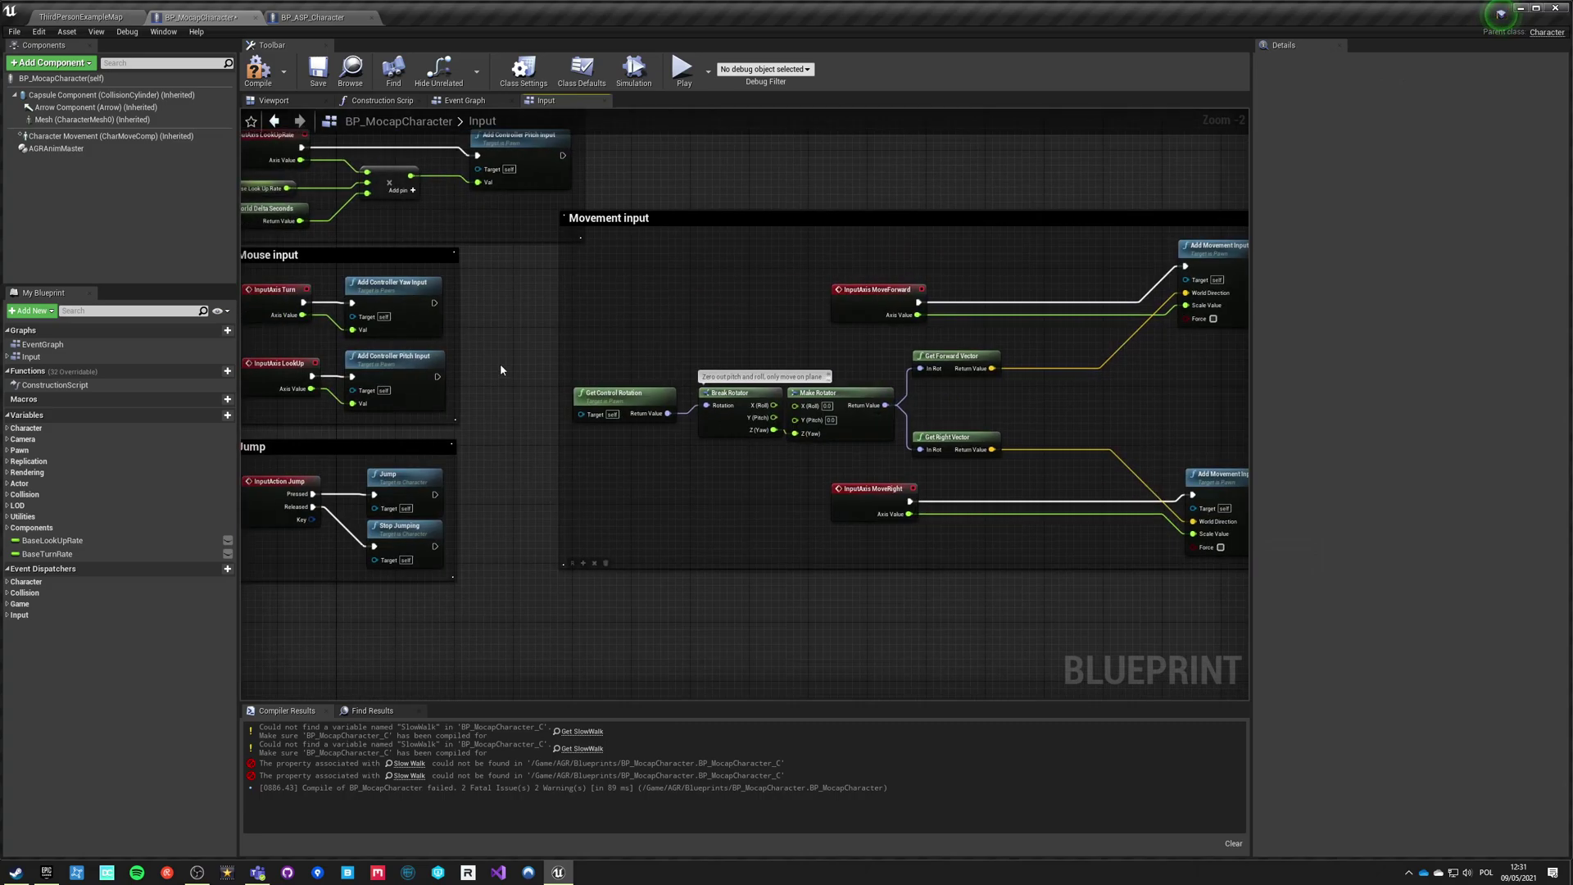
pyautogui.click(254, 70)
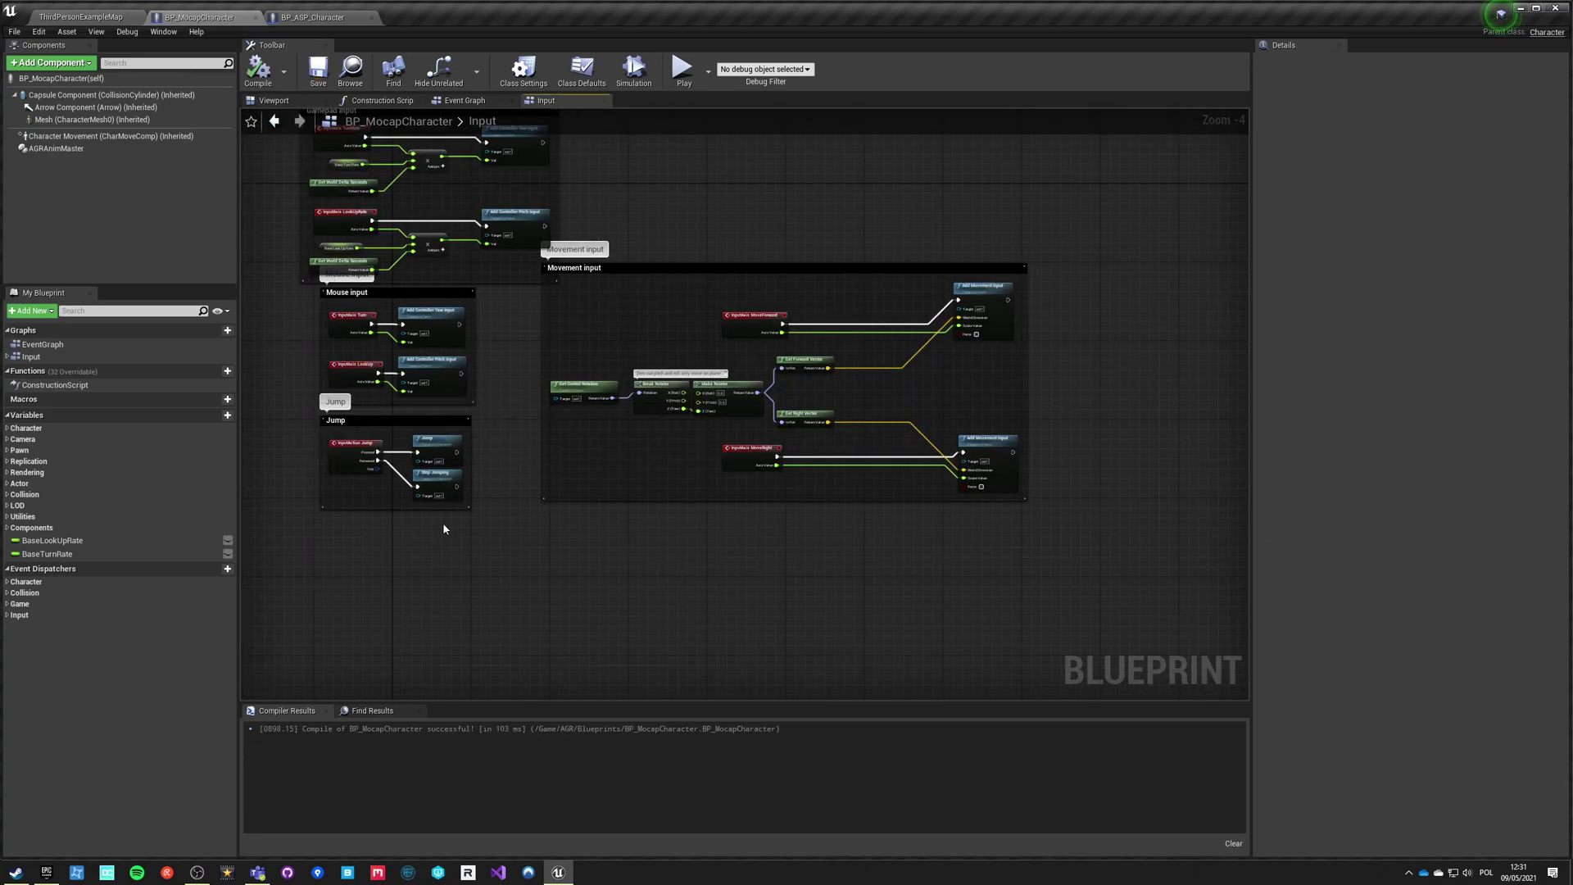
# Step: Add a Spring Arm component under BP_MocapCharacter's capsule component
pyautogui.moveTo(330, 522); pyautogui.dragTo(483, 504, button='right')
pyautogui.click(69, 96)
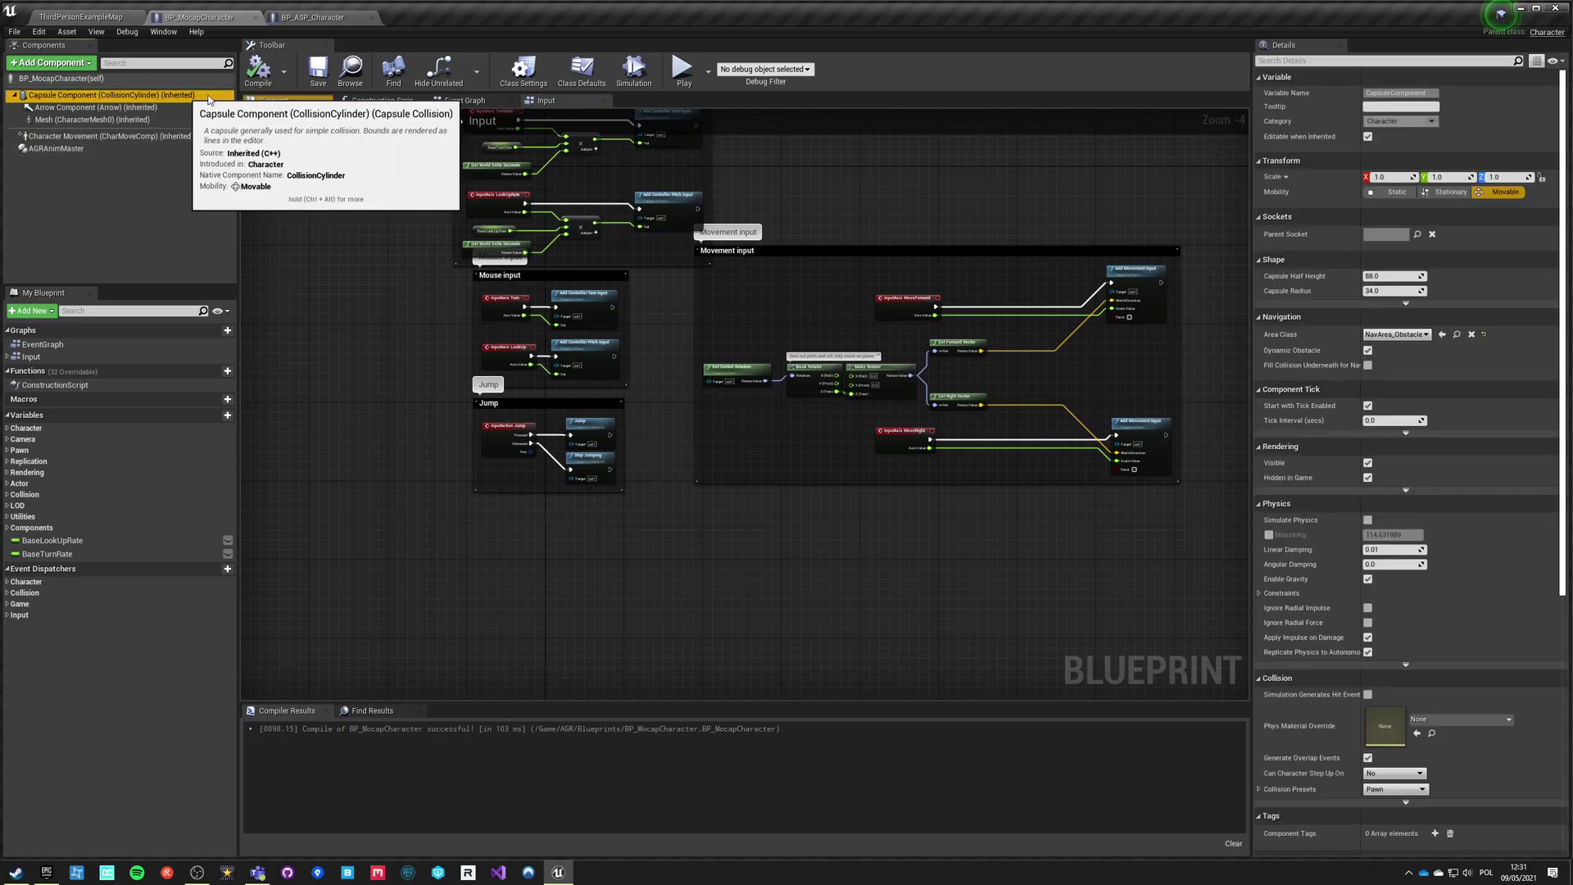
pyautogui.click(54, 65)
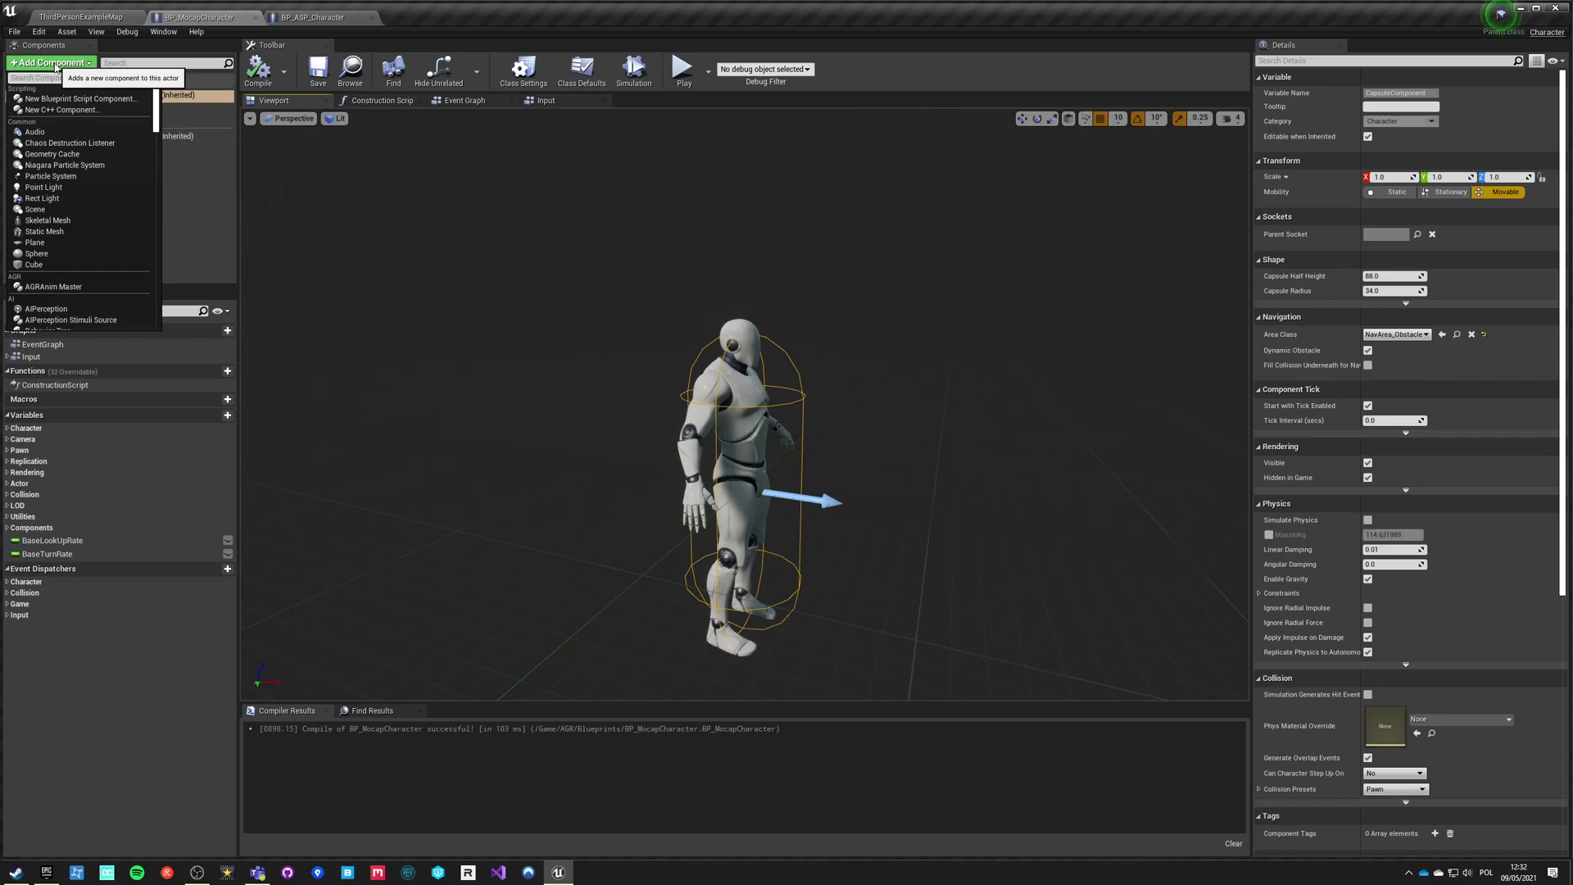
pyautogui.write('spring')
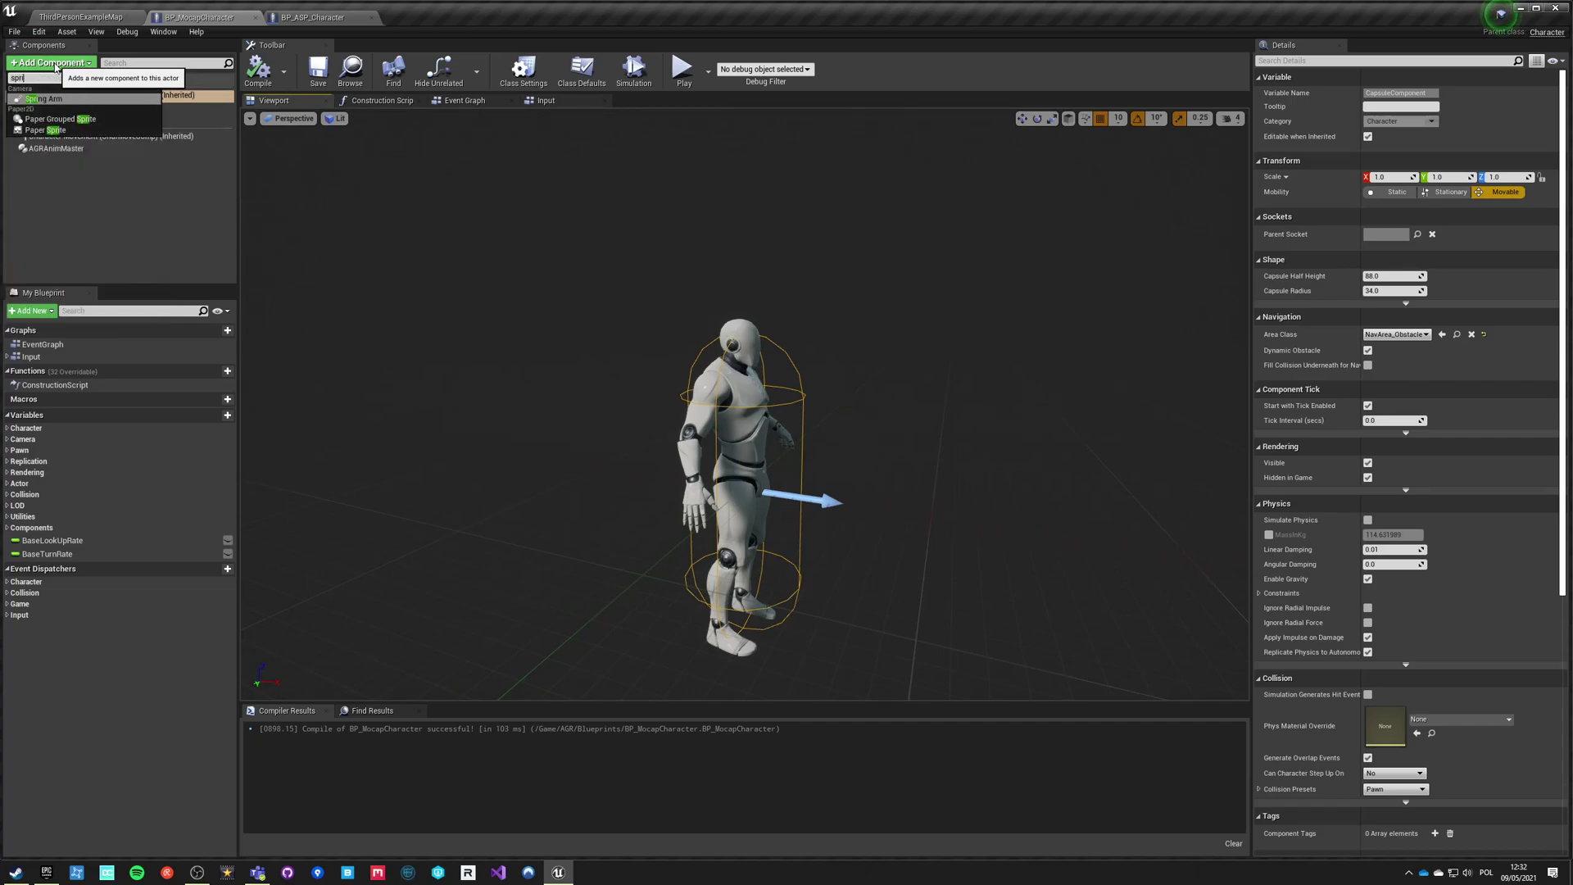
pyautogui.press('Return')
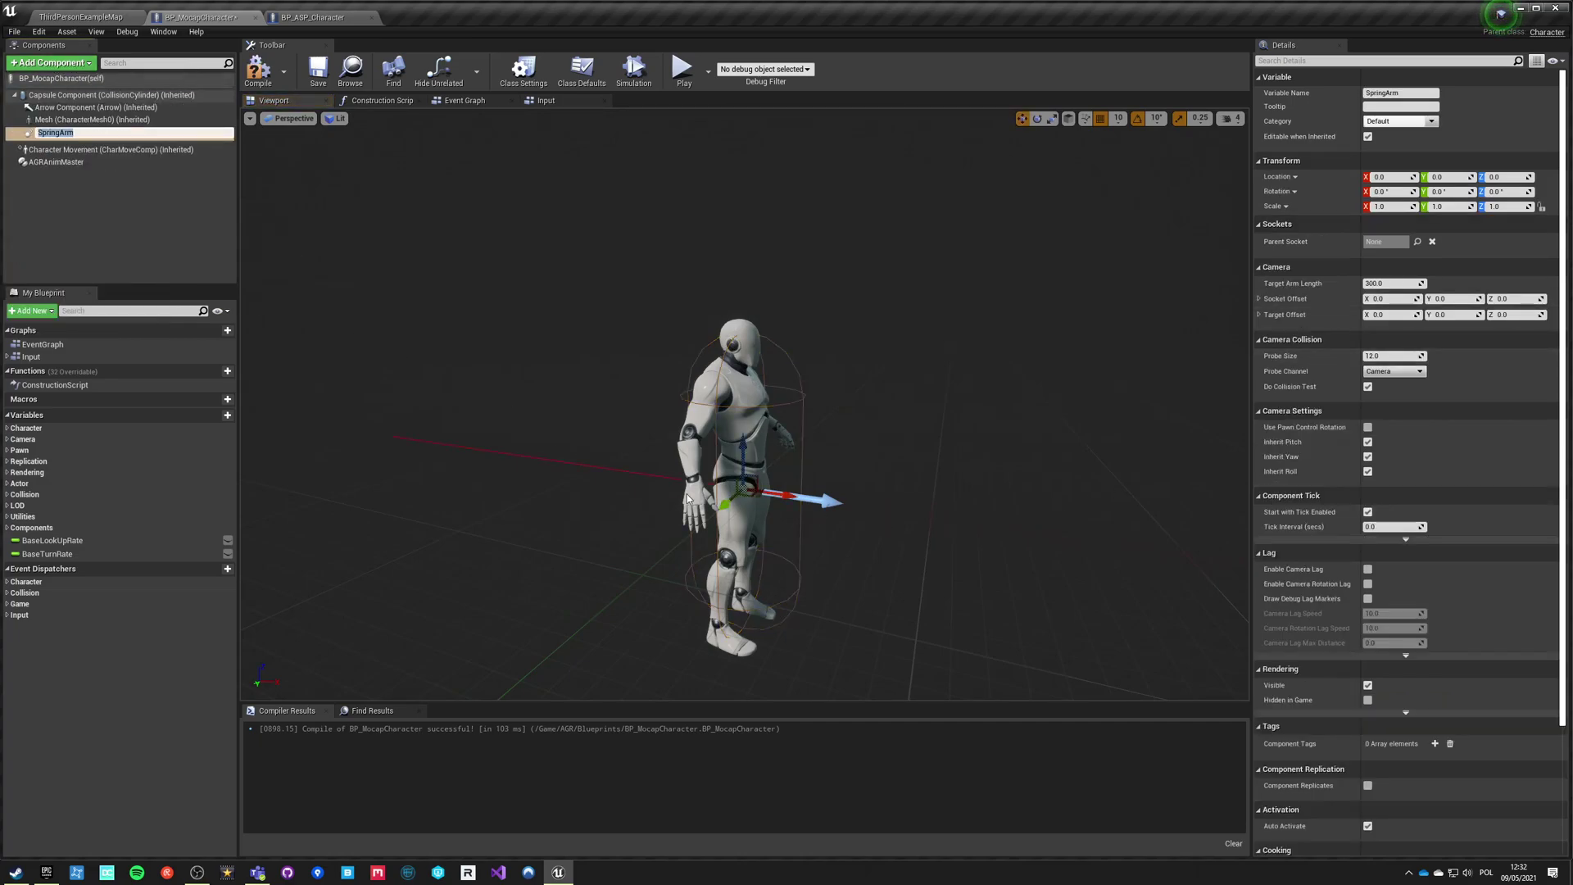
# Step: Add a Camera component under the SpringArm, keeping its default name
pyautogui.click(53, 63)
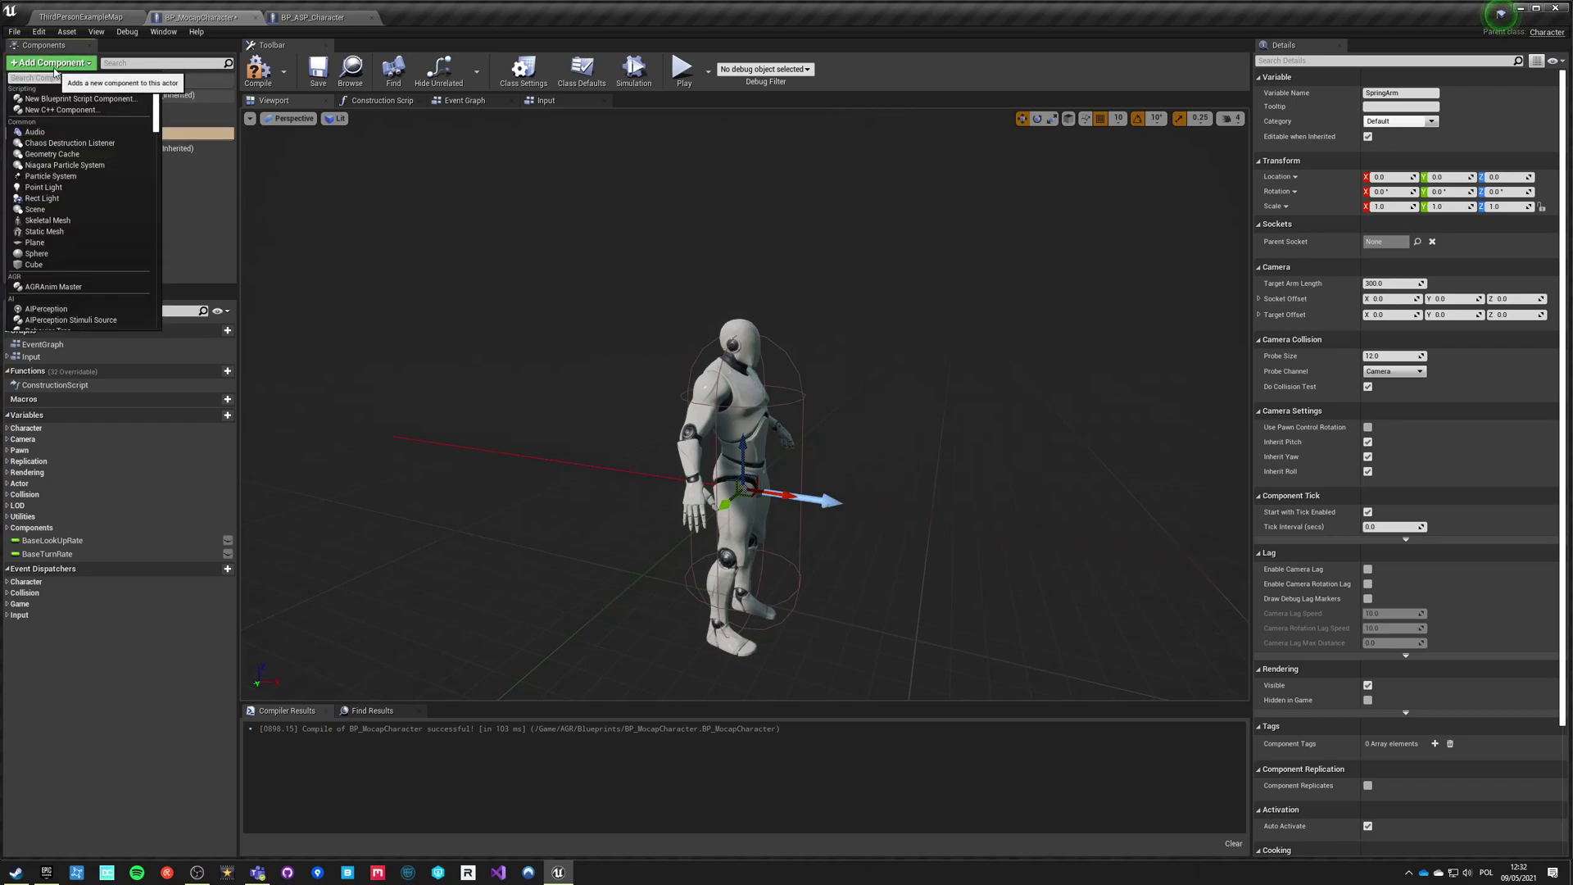
pyautogui.write('camera')
pyautogui.press('Return')
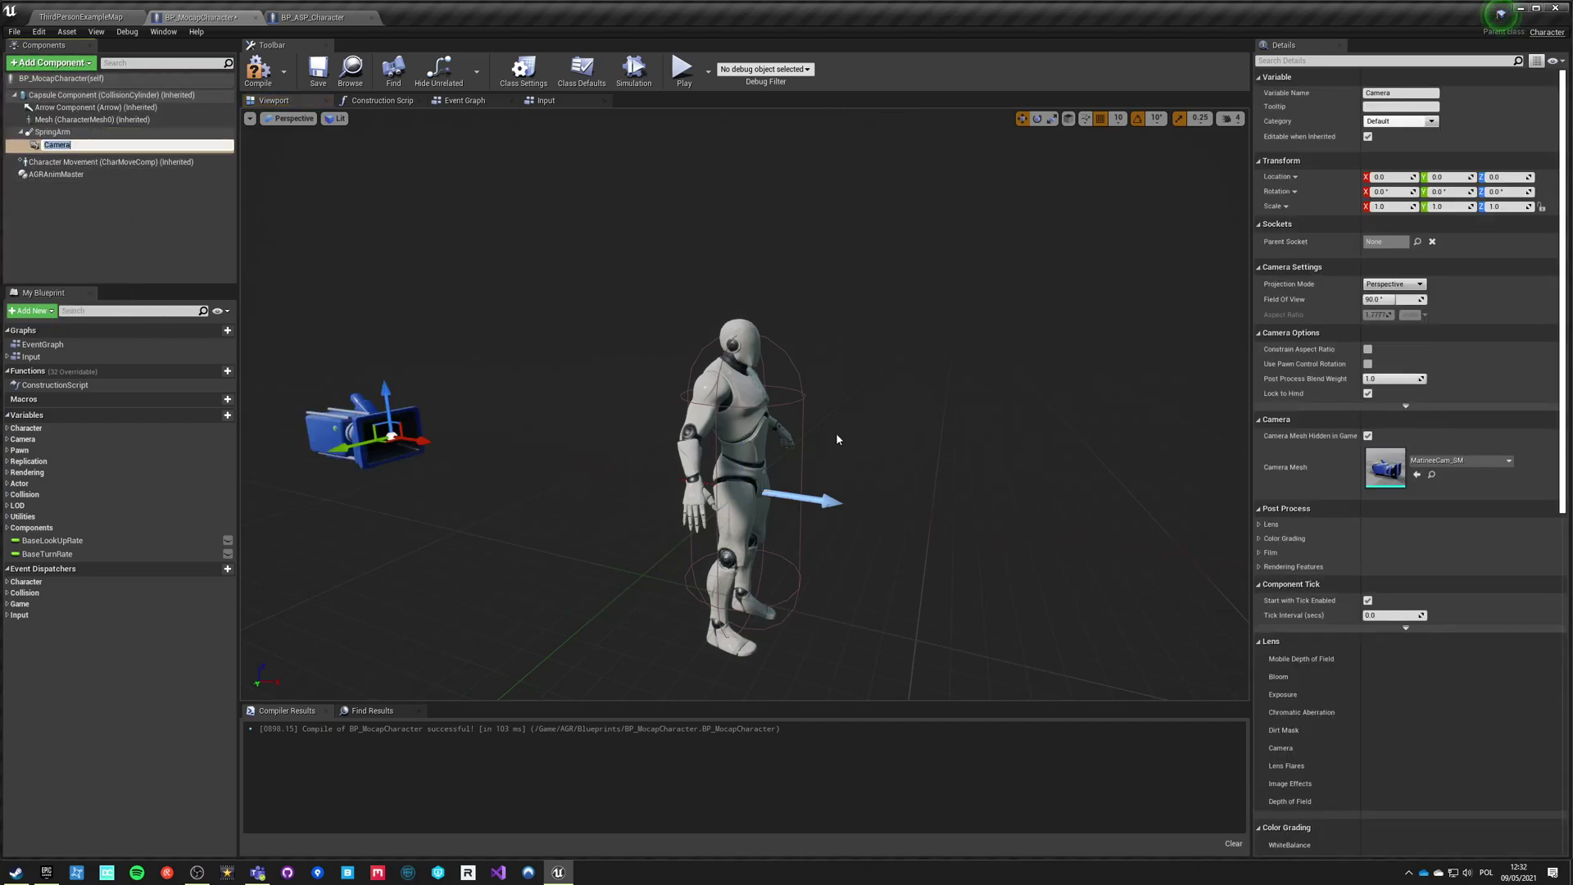
# Step: Set the Camera component's field of view to 77 degrees
pyautogui.click(1397, 300)
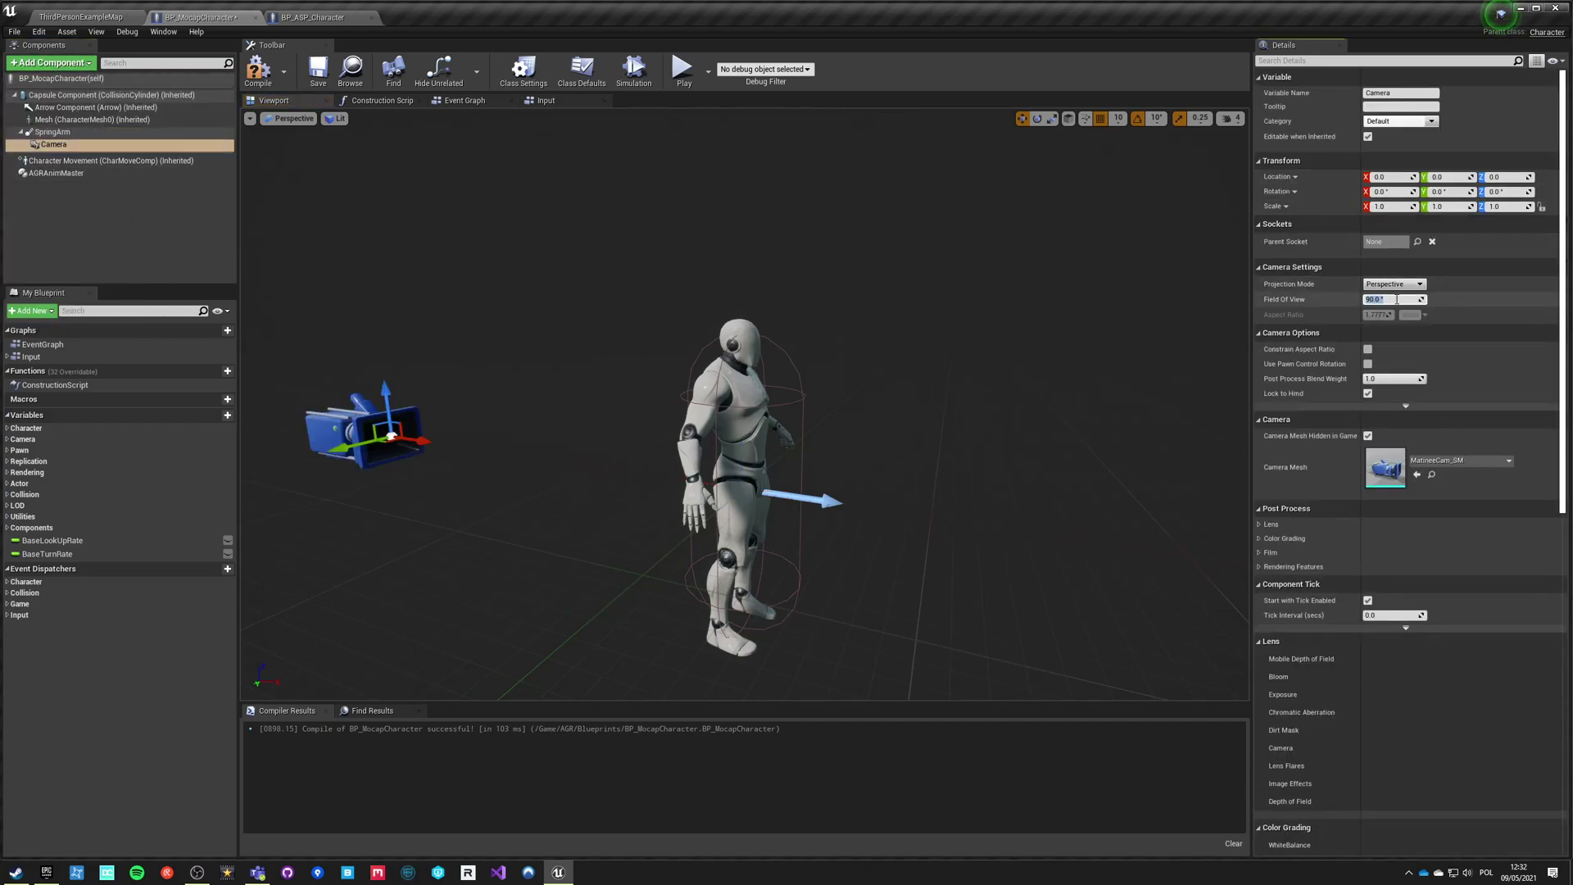
pyautogui.write('77')
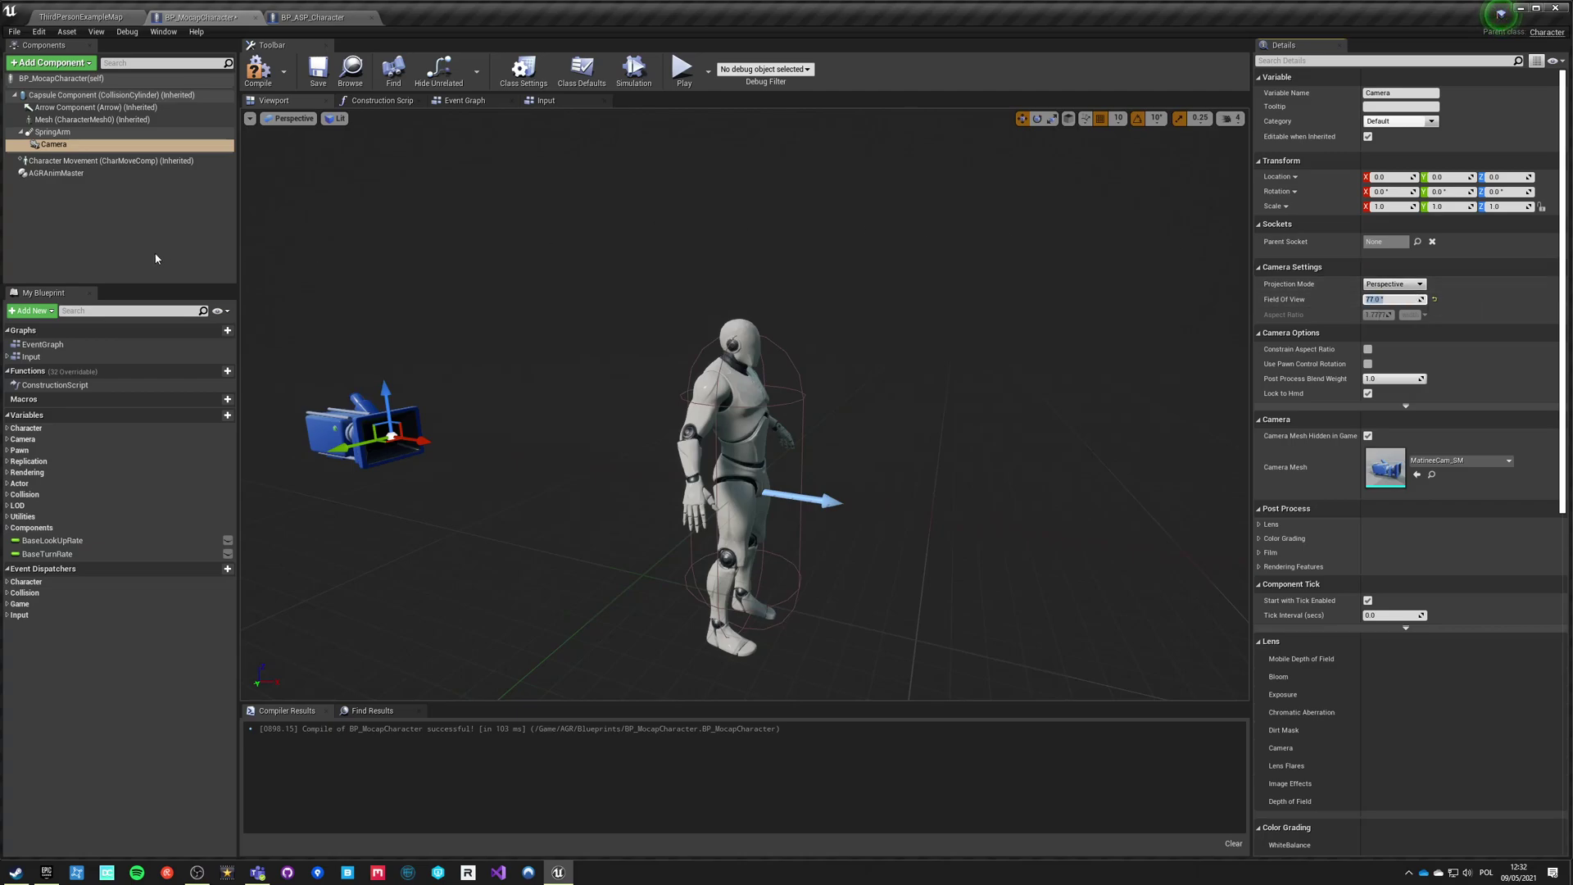
# Step: Set the SpringArm's socket offset to Y 45 and Z 25, enable Use Pawn Control Rotation, and compile the blueprint
pyautogui.click(53, 133)
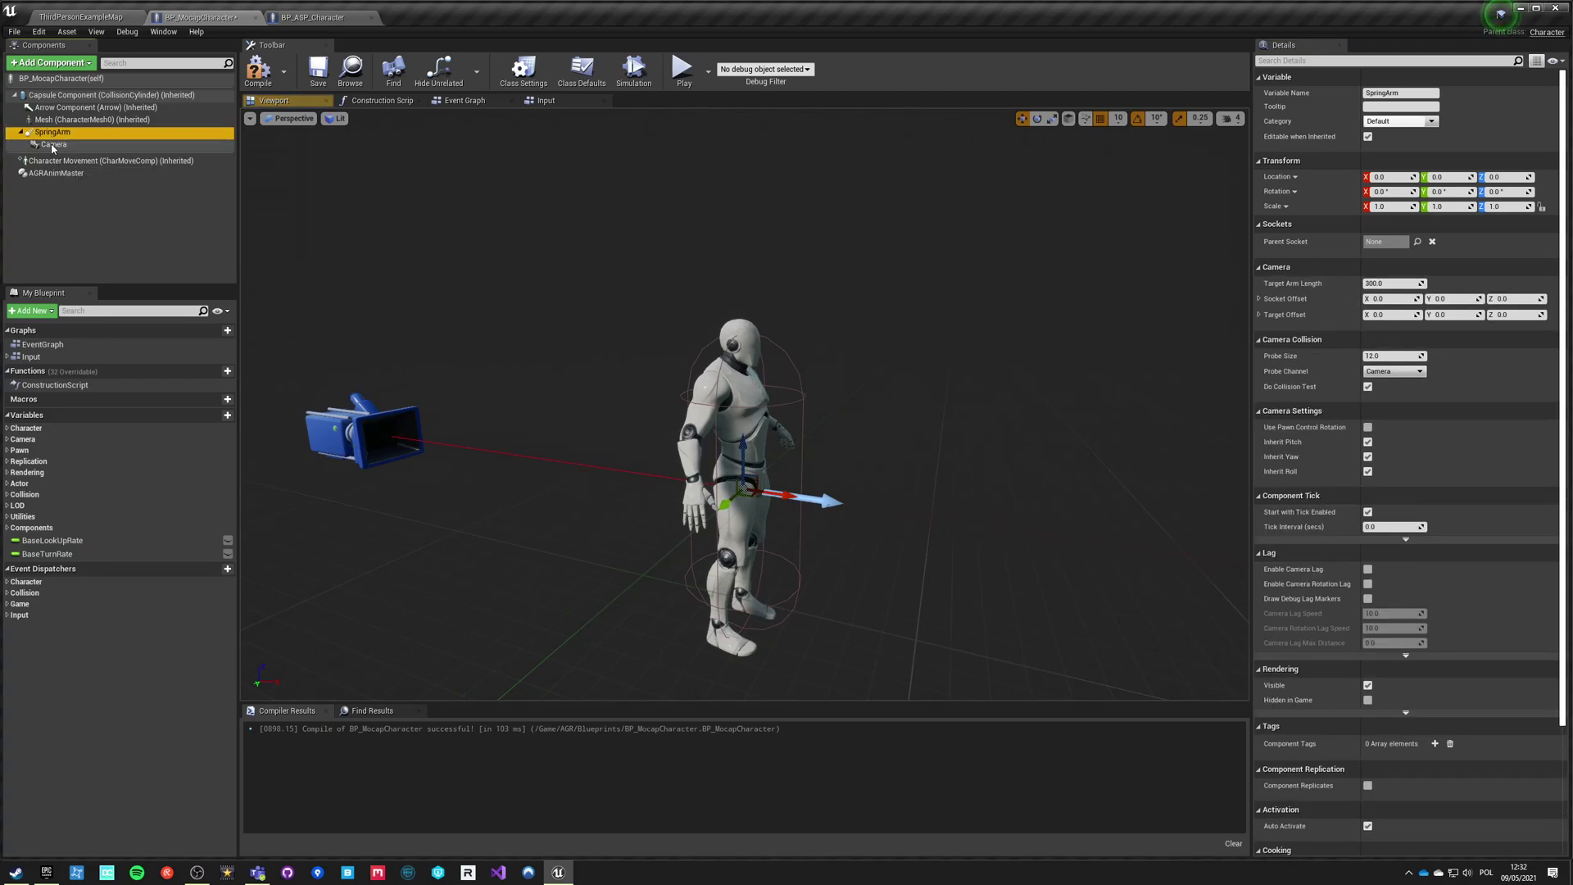
pyautogui.click(1444, 302)
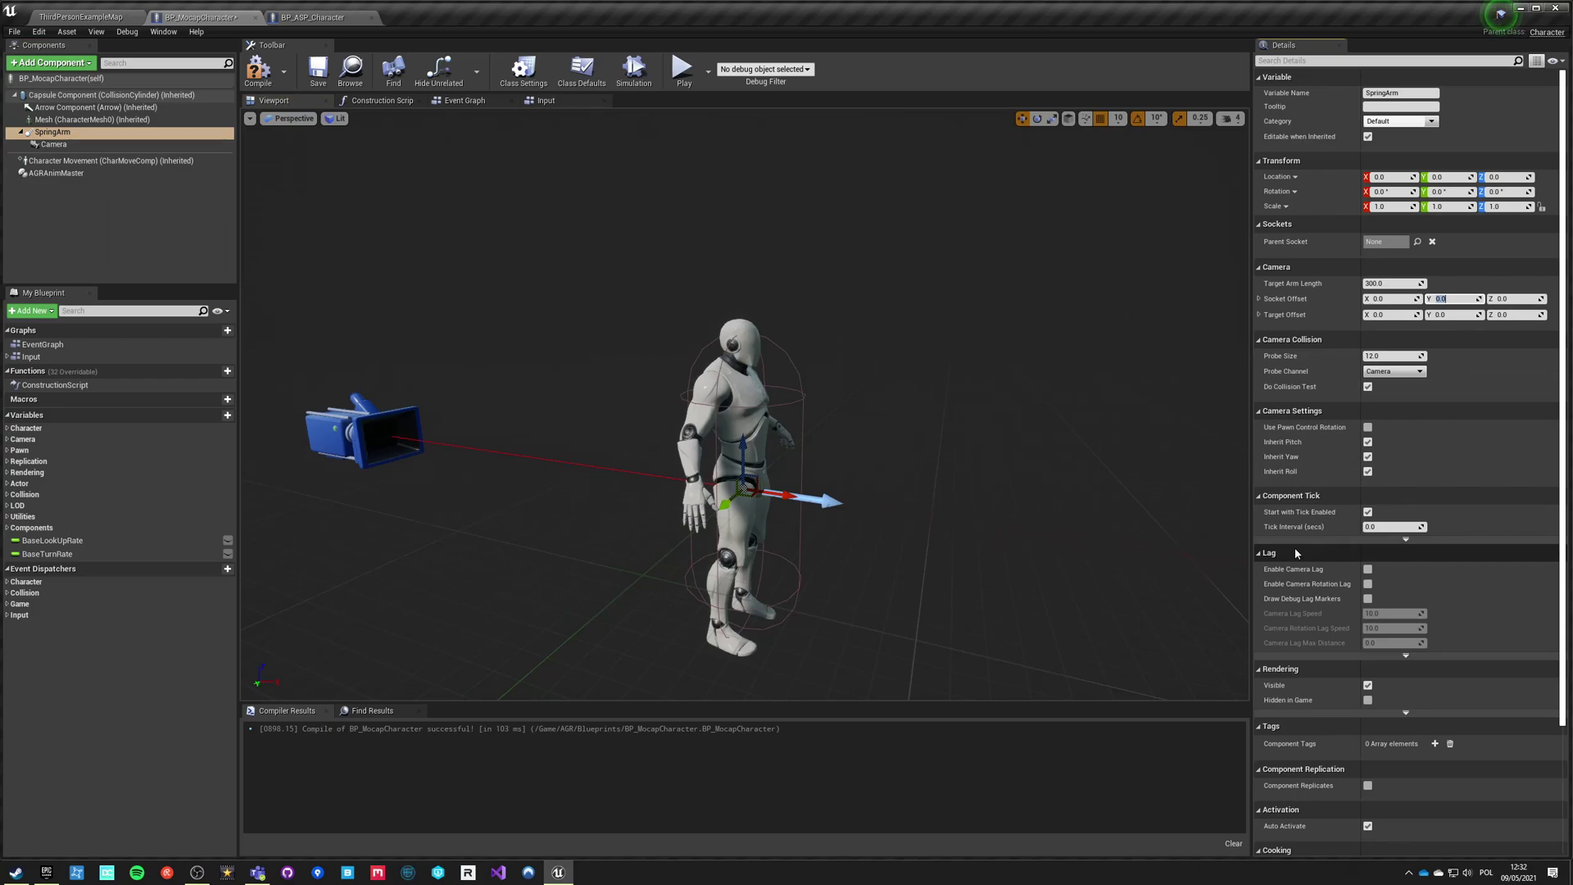
pyautogui.write('45')
pyautogui.press('Tab')
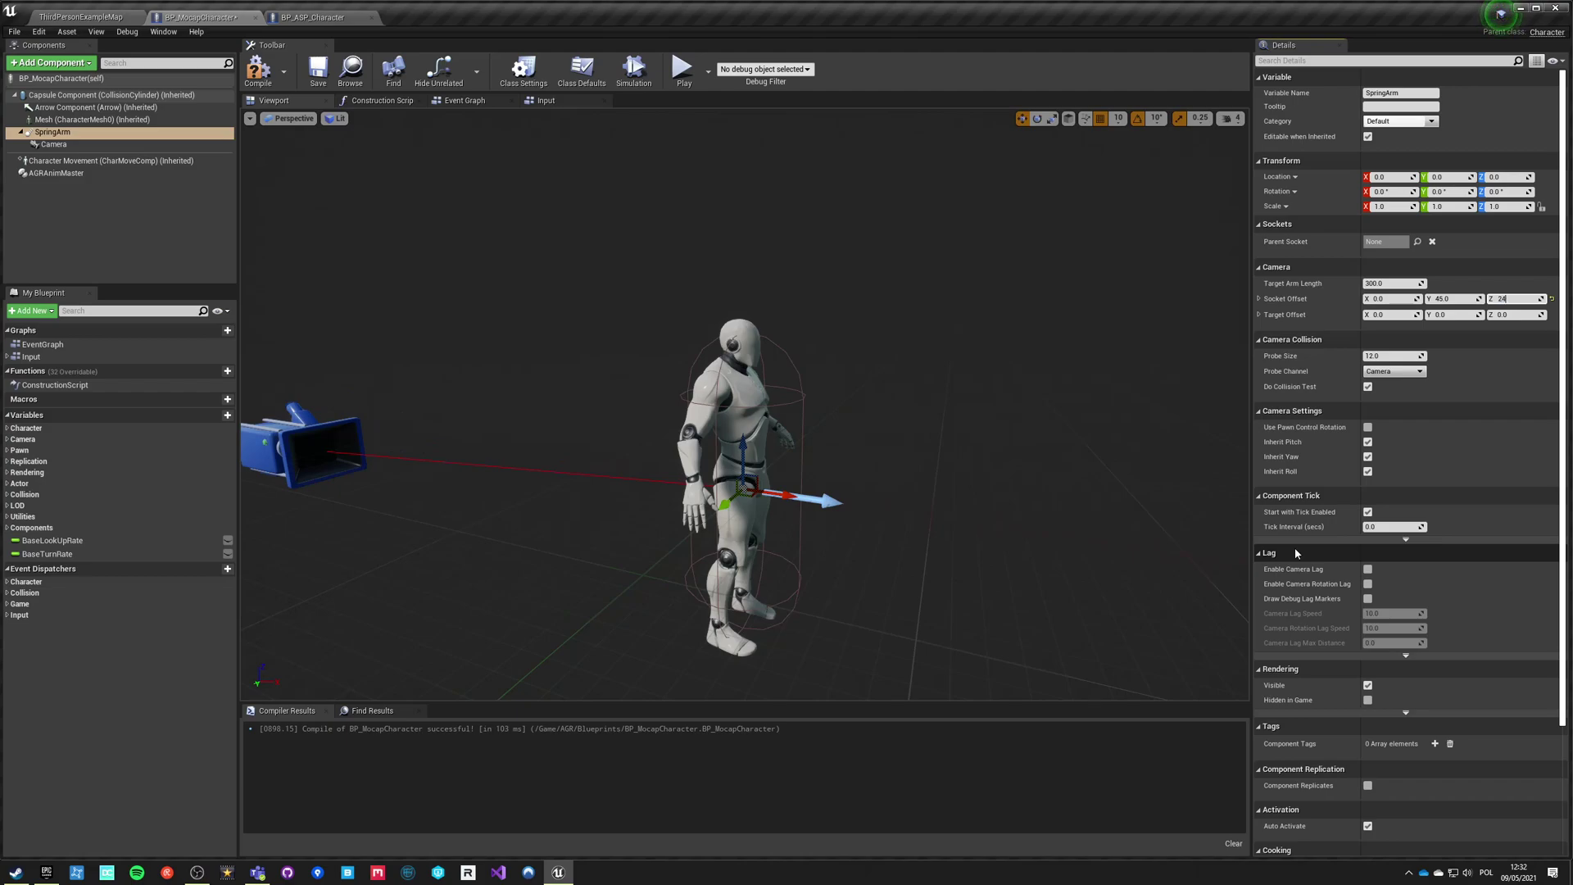
pyautogui.write('25')
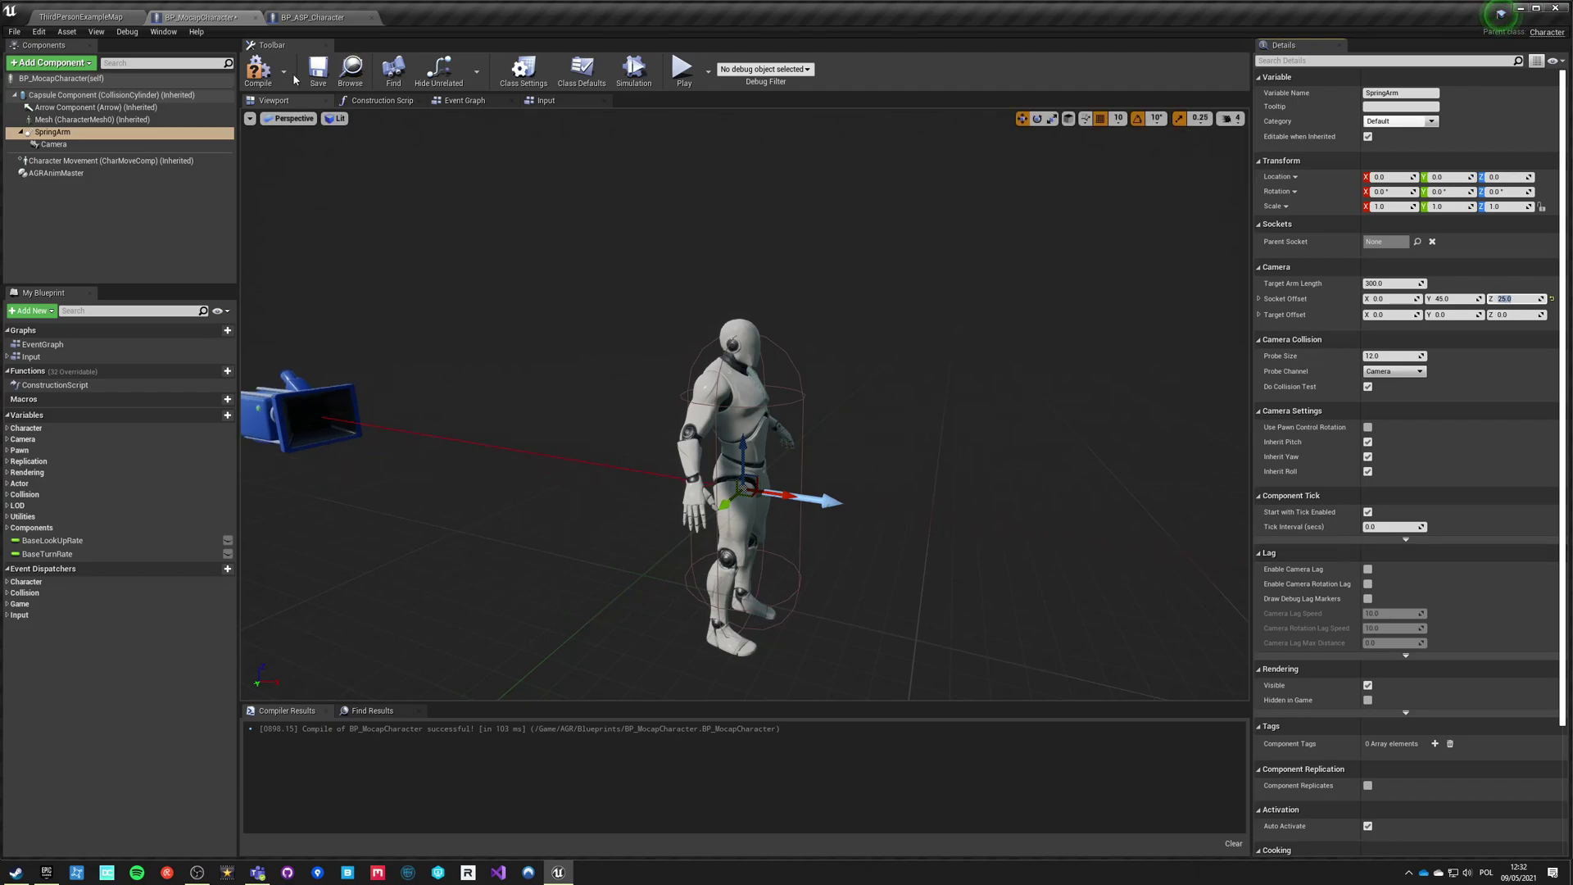
pyautogui.press('Return')
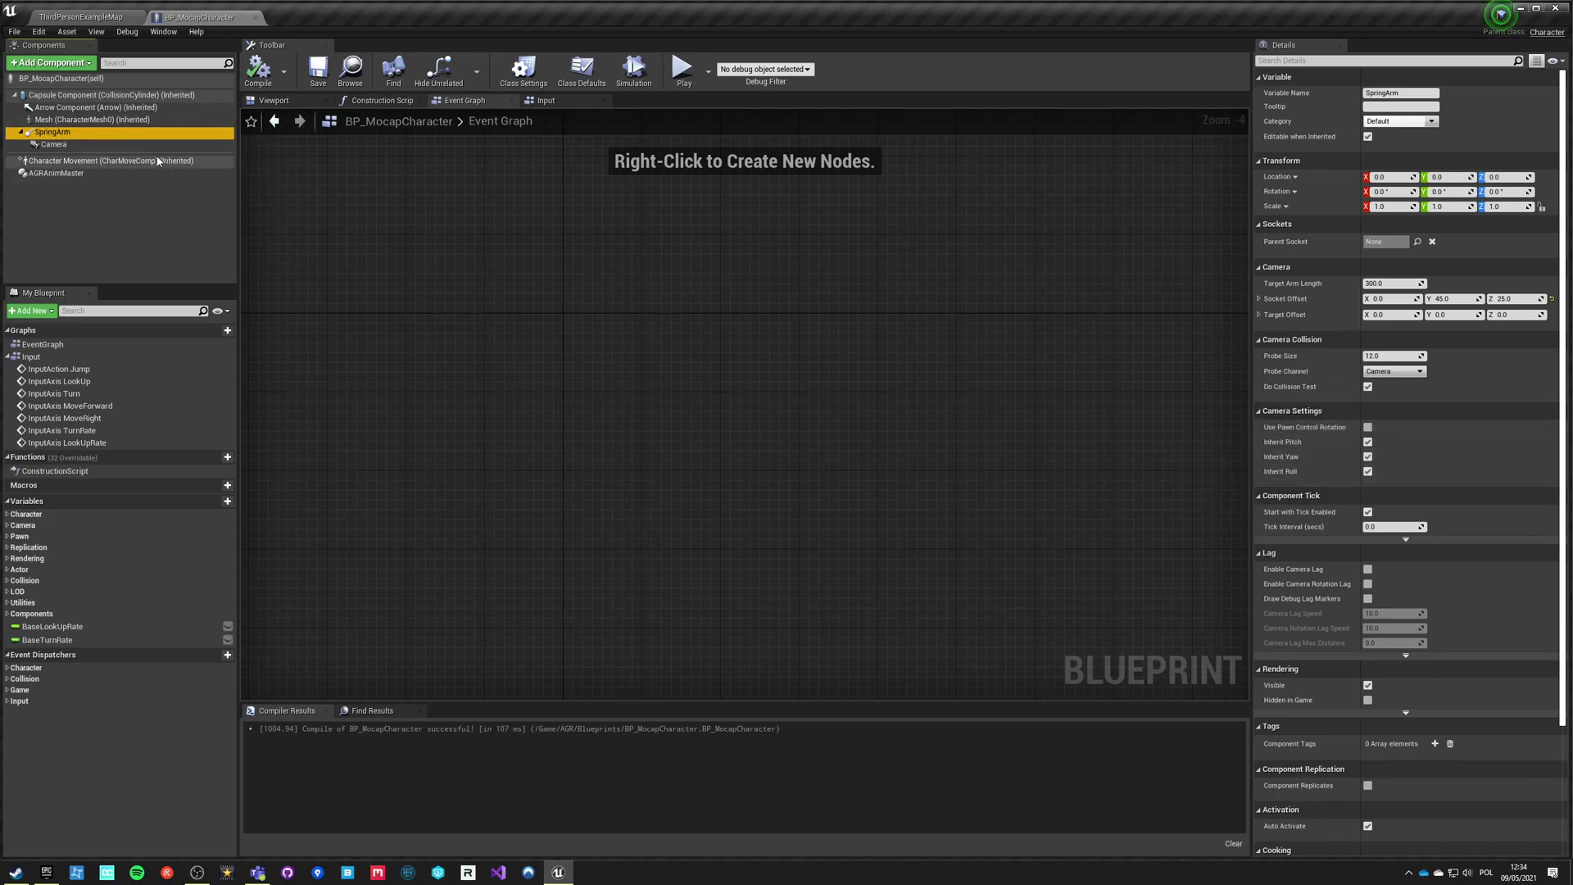
pyautogui.click(1368, 427)
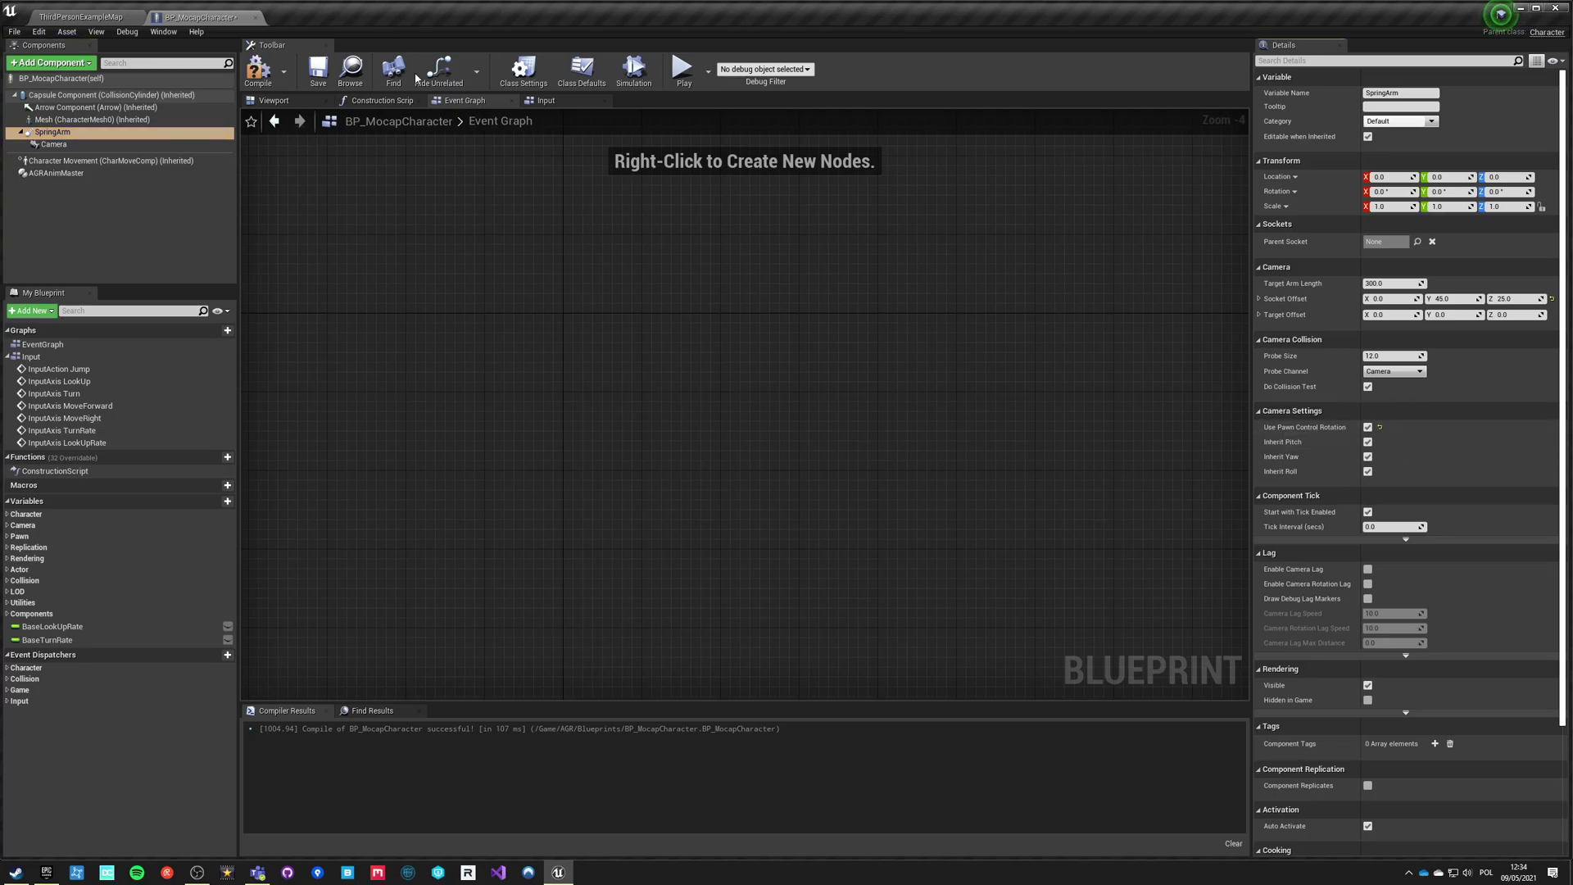
pyautogui.click(319, 77)
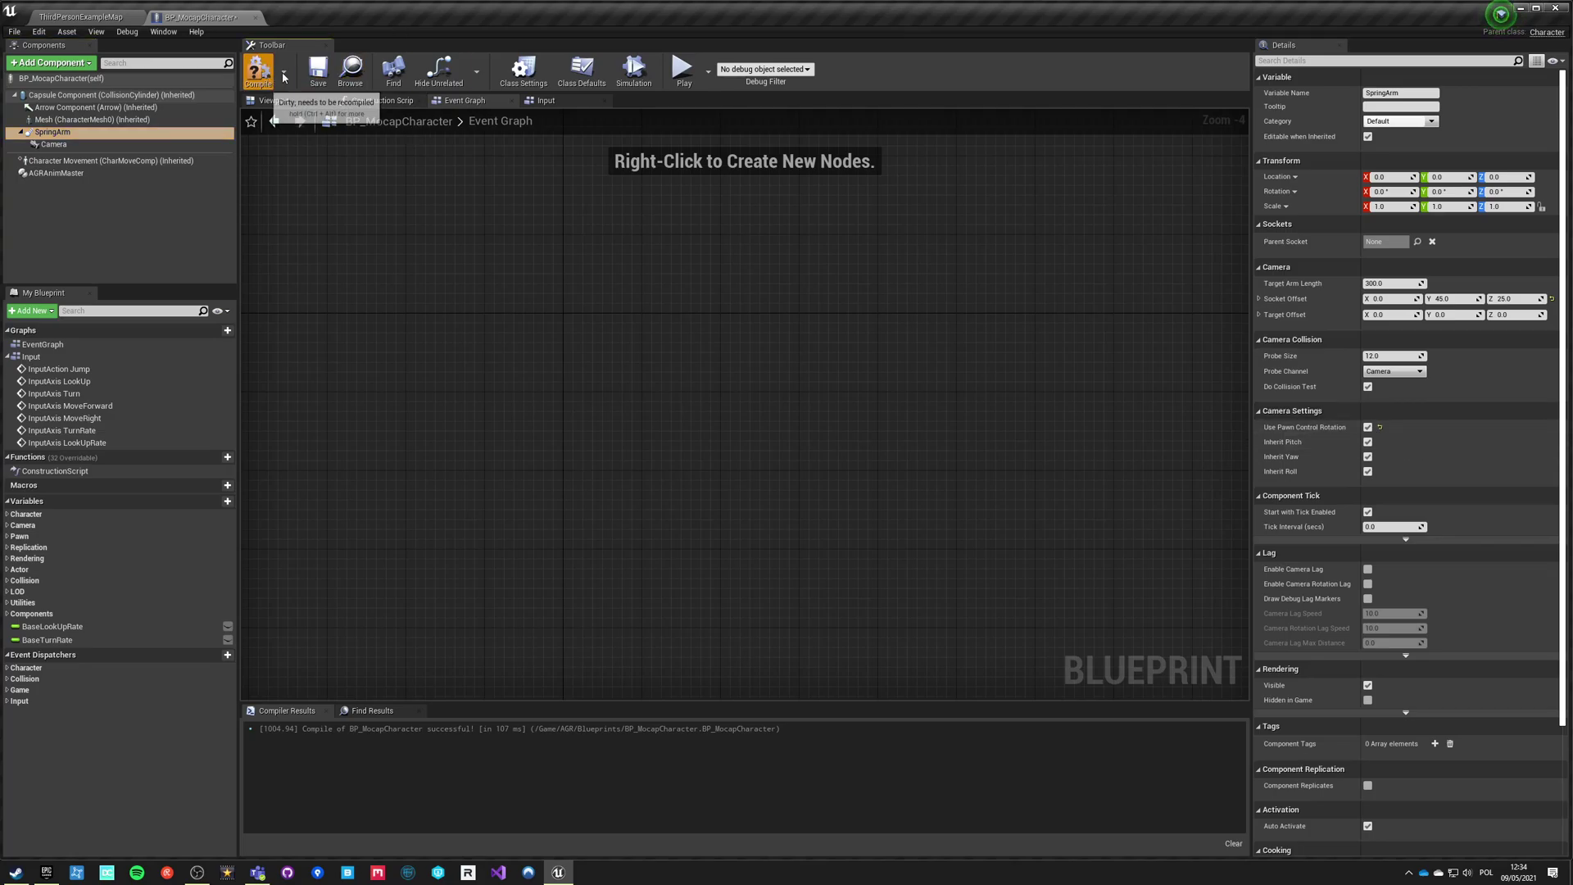
# Step: Play-test ThirdPersonExampleMap to check how the camera orbits the mocap character, then stop the session
pyautogui.click(45, 20)
pyautogui.hotkey('alt', 'p')
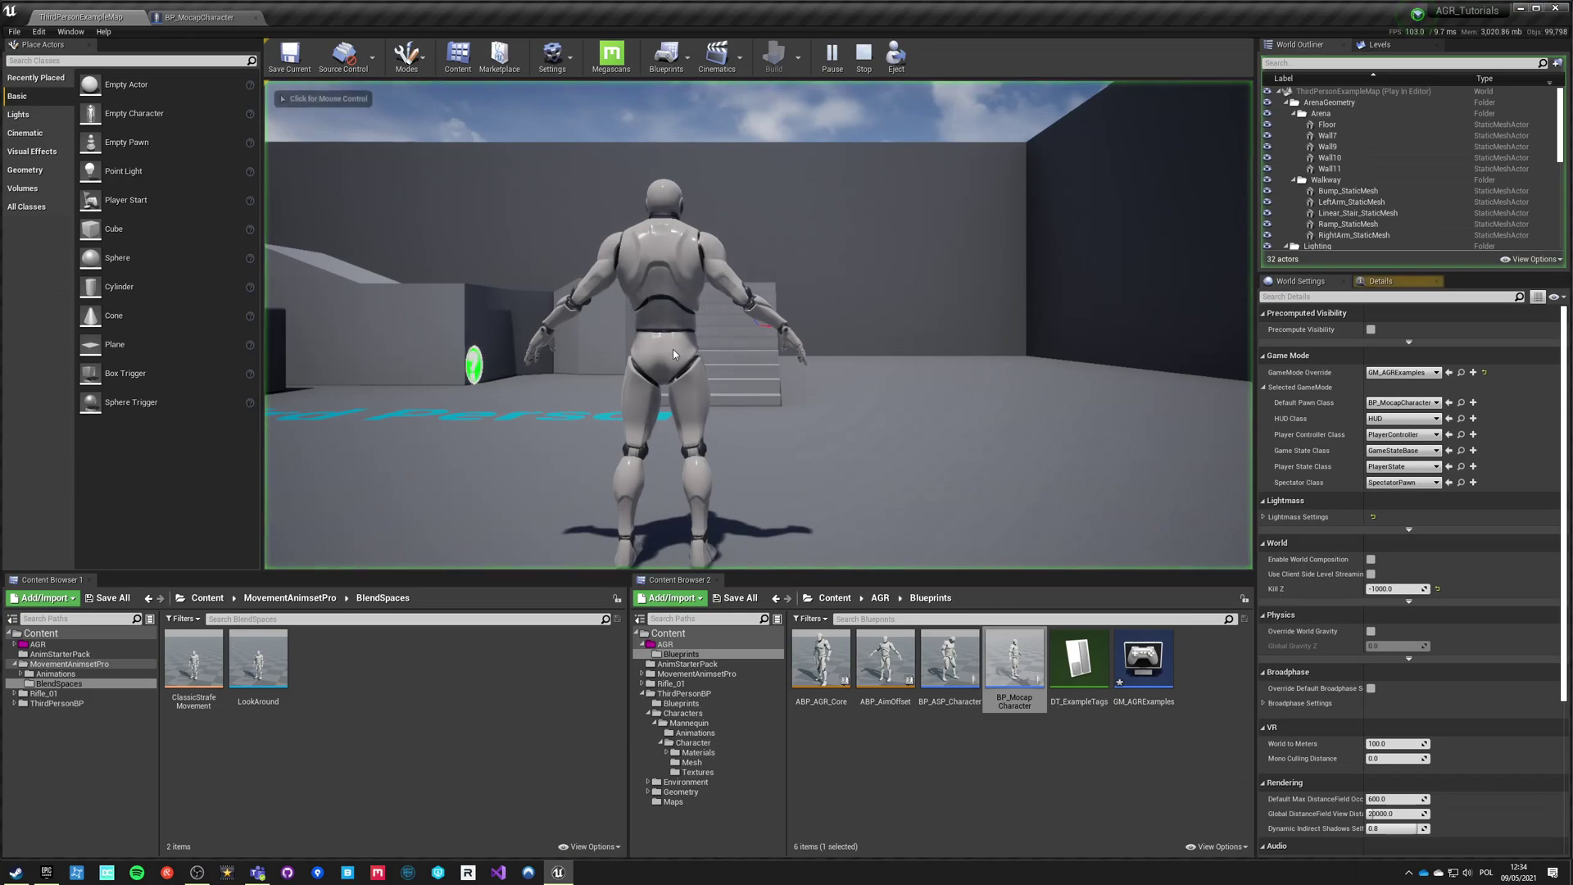
pyautogui.click(675, 354)
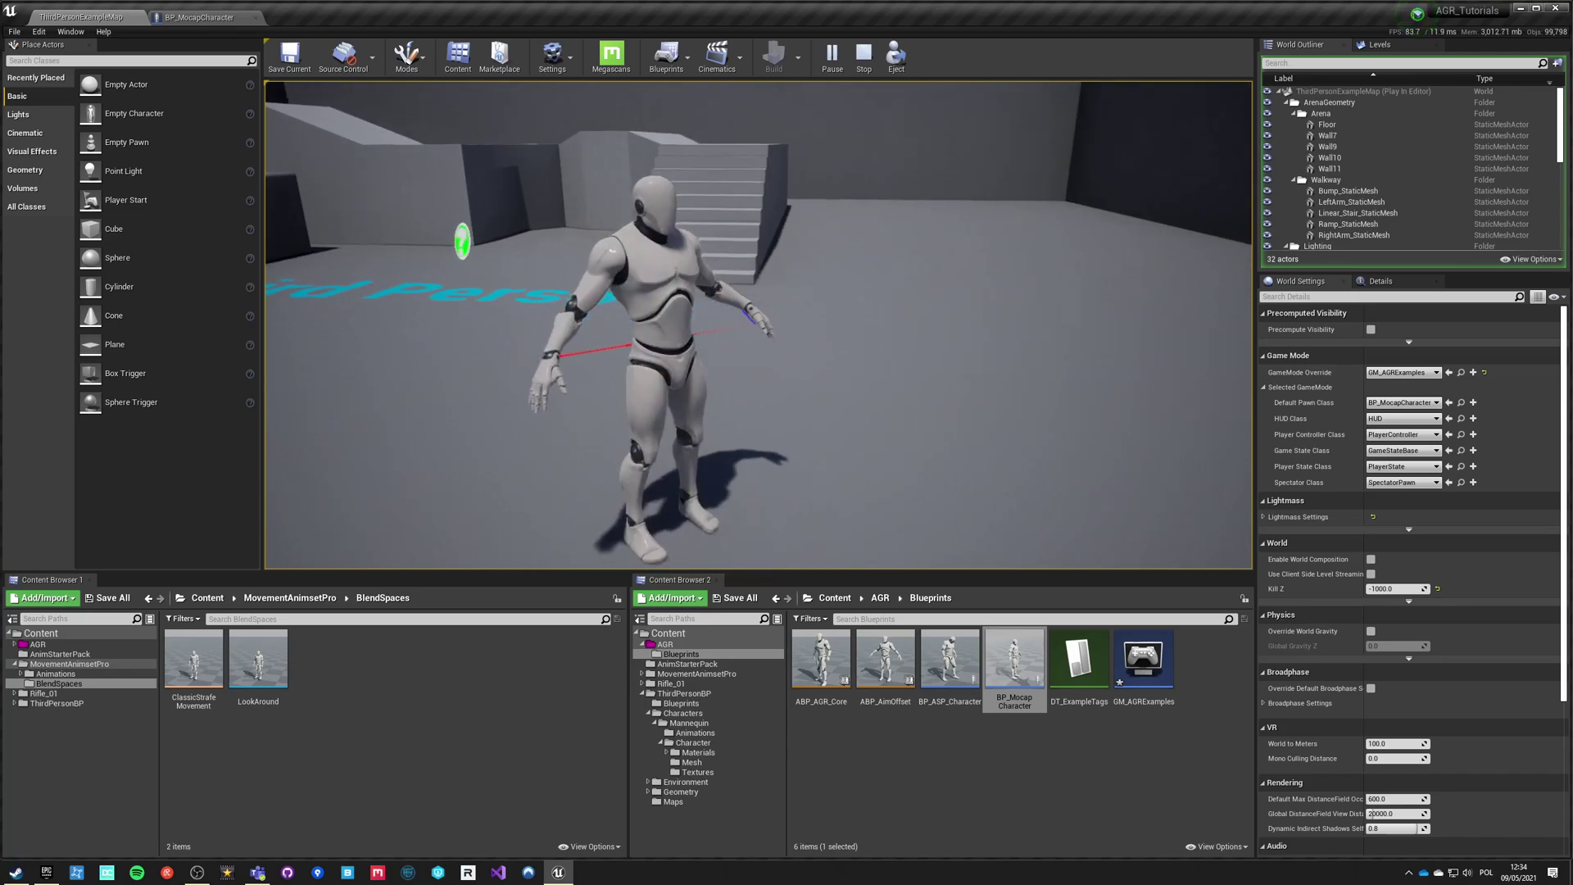
pyautogui.press('Escape')
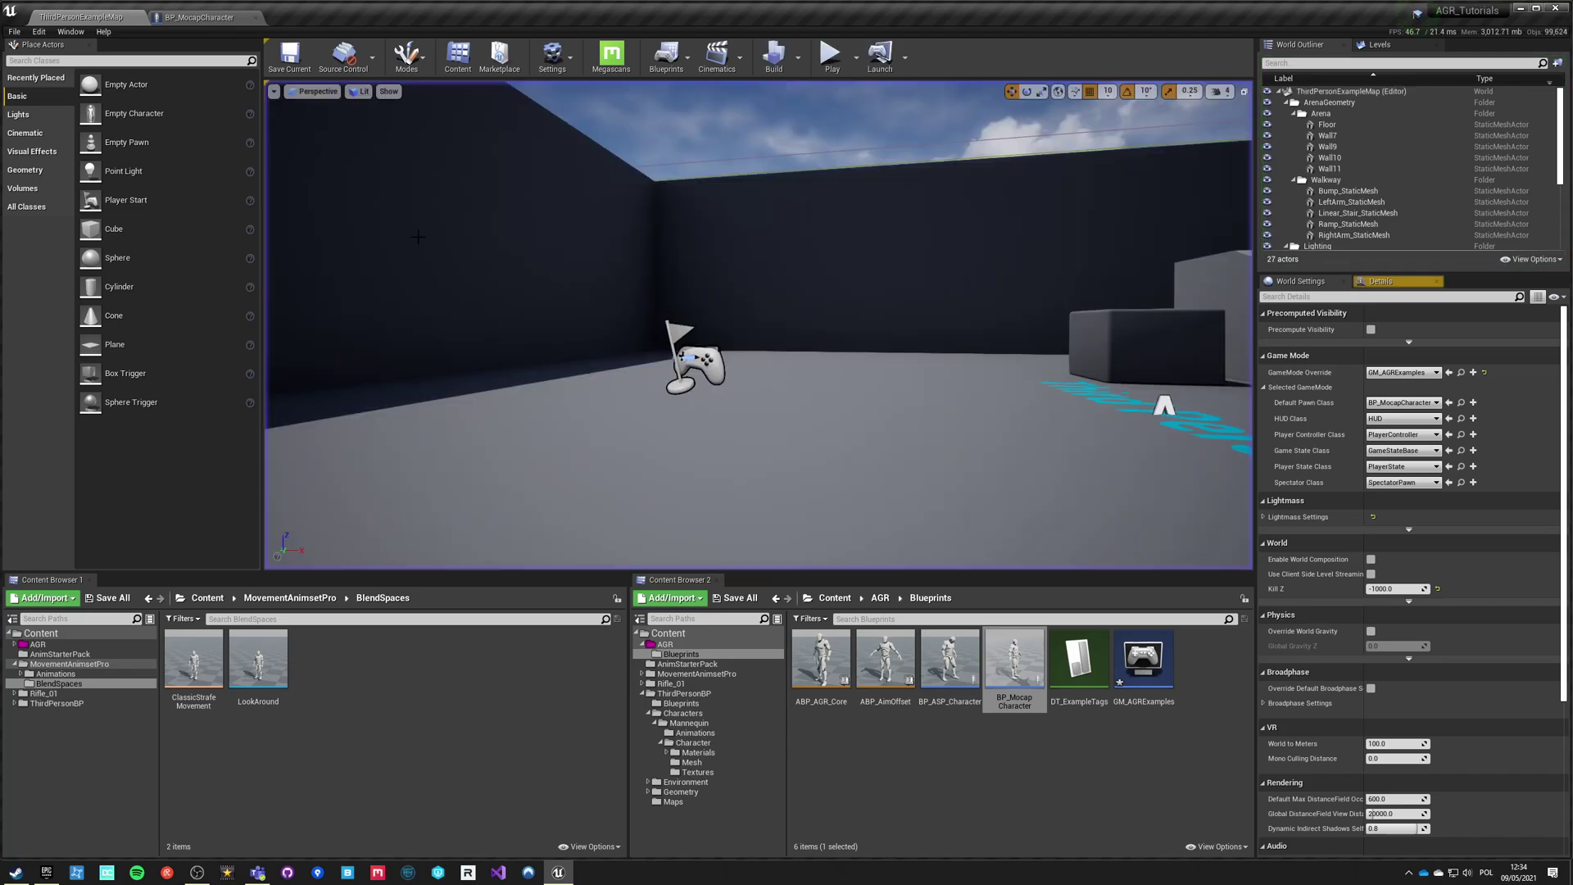
# Step: Create an Animation Blueprint in AGR/Blueprints with parent class AGRCoreAnimInstance and target skeleton AGR_Skeleton
pyautogui.click(201, 16)
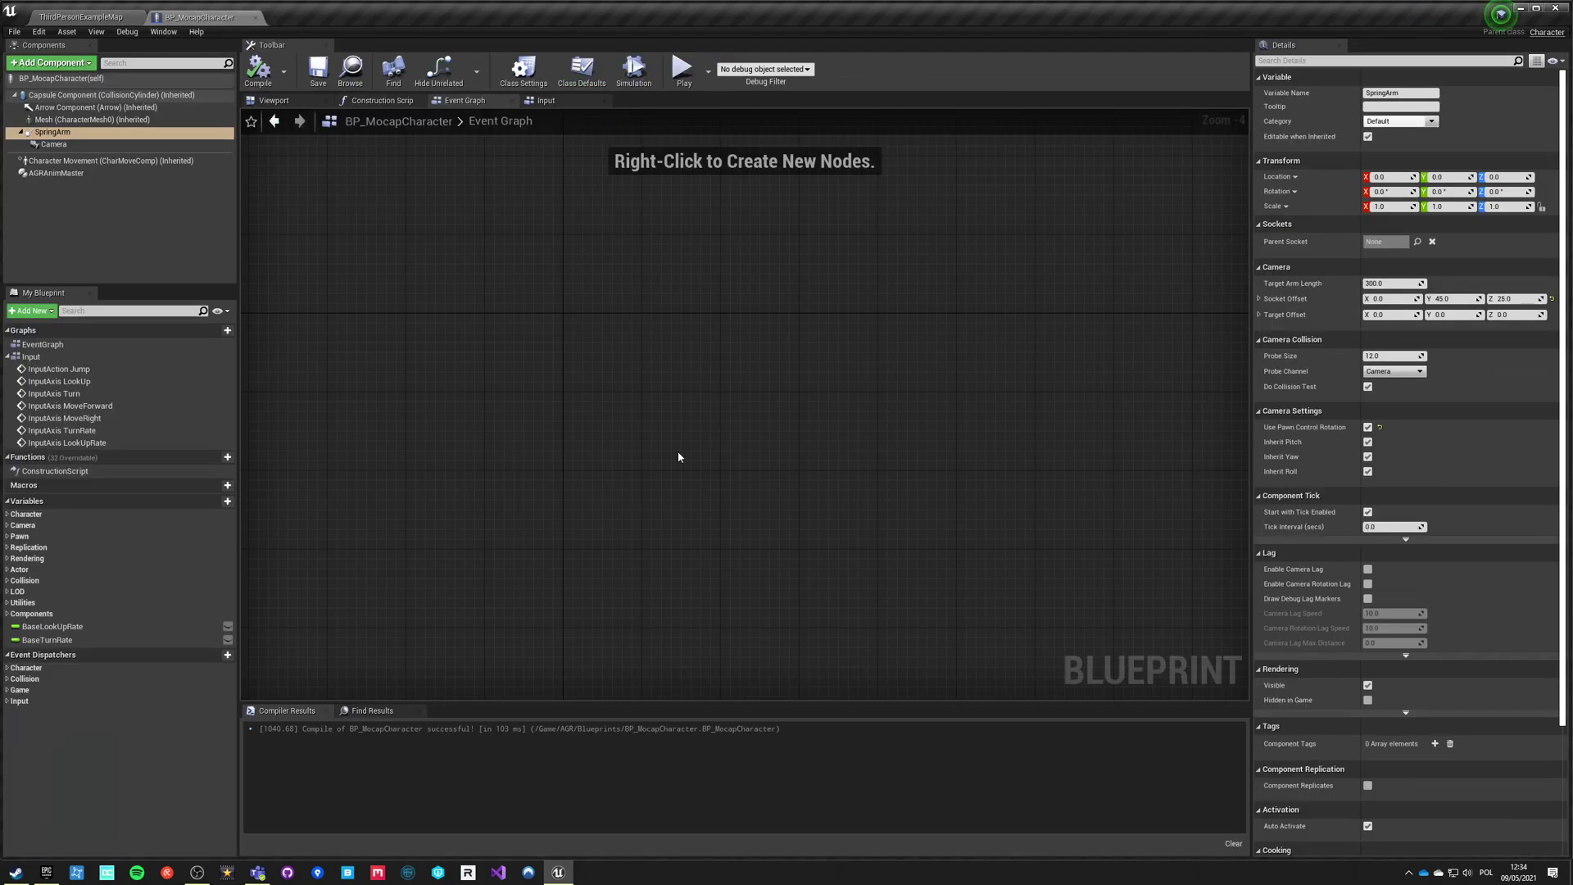
pyautogui.click(58, 122)
pyautogui.click(82, 17)
pyautogui.rightClick(834, 733)
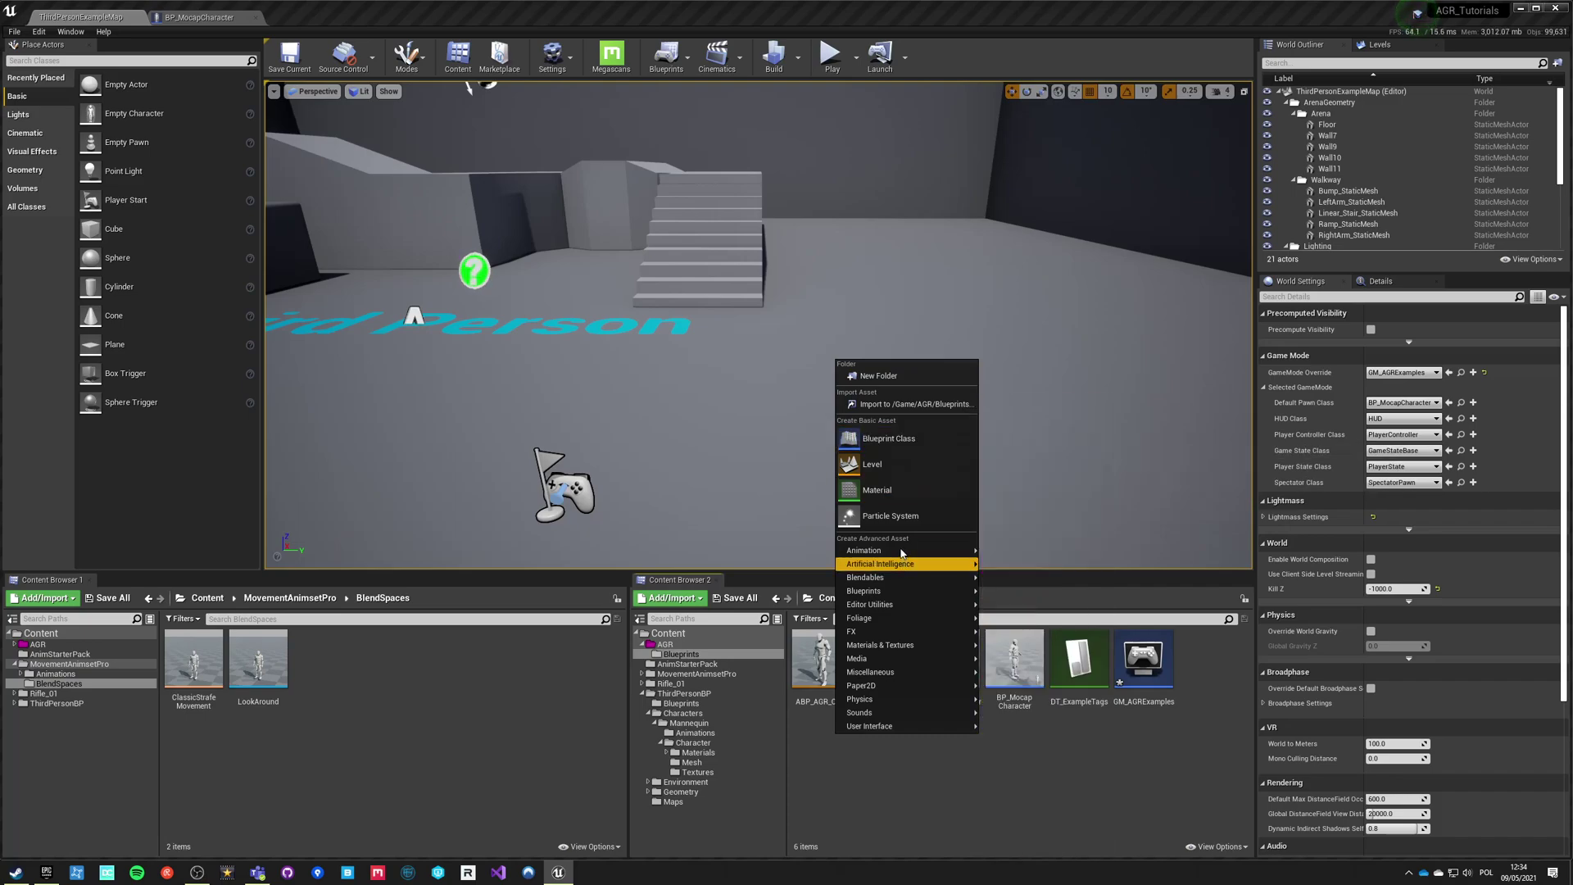
pyautogui.moveTo(894, 564)
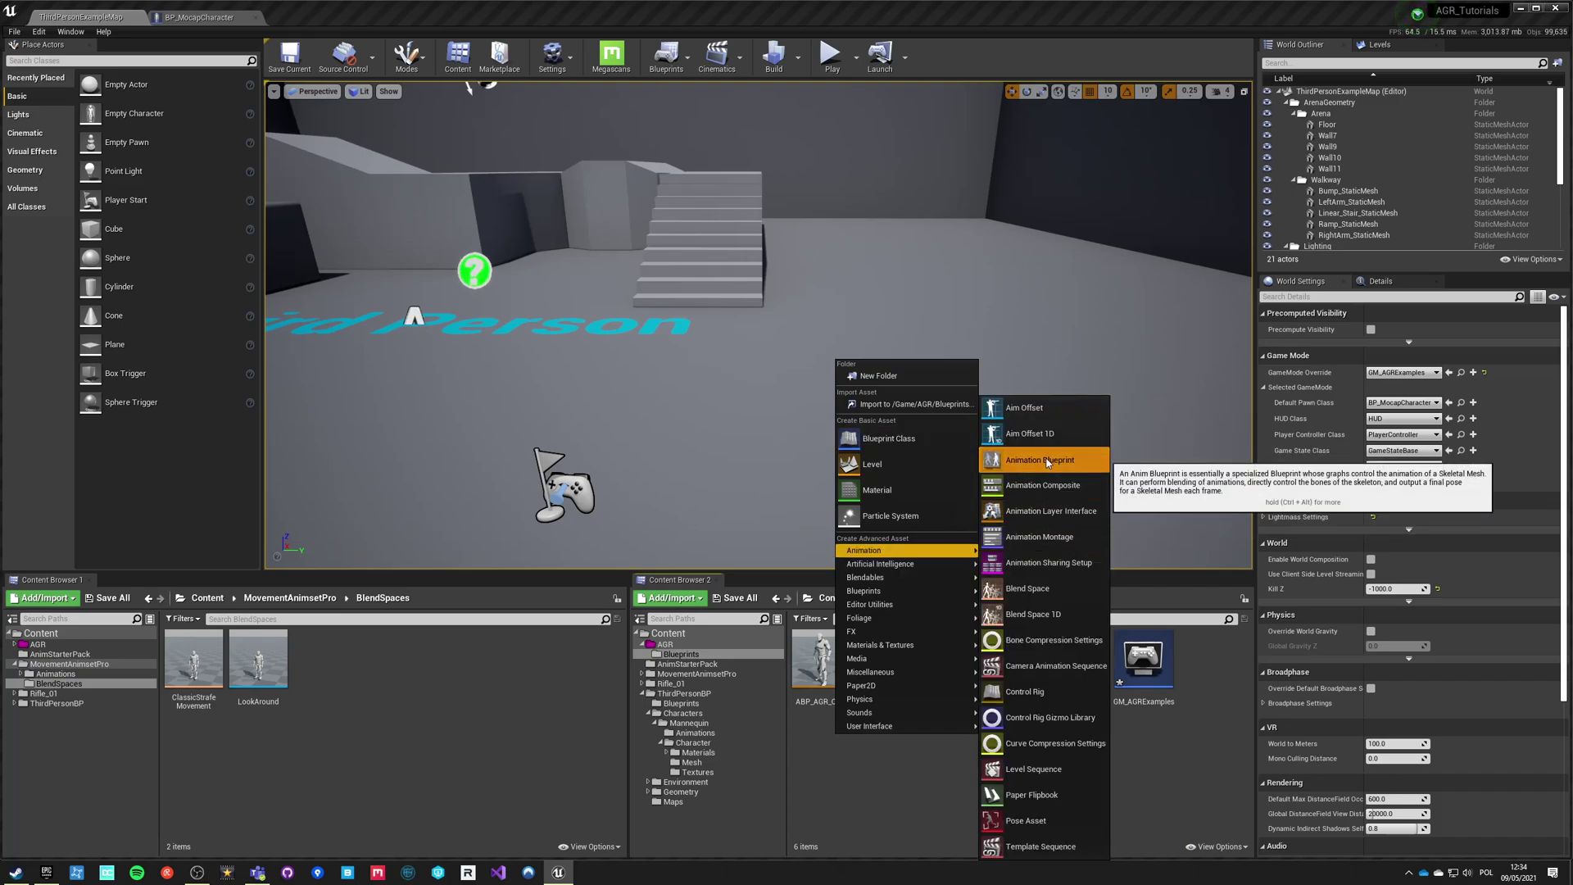
pyautogui.click(1047, 463)
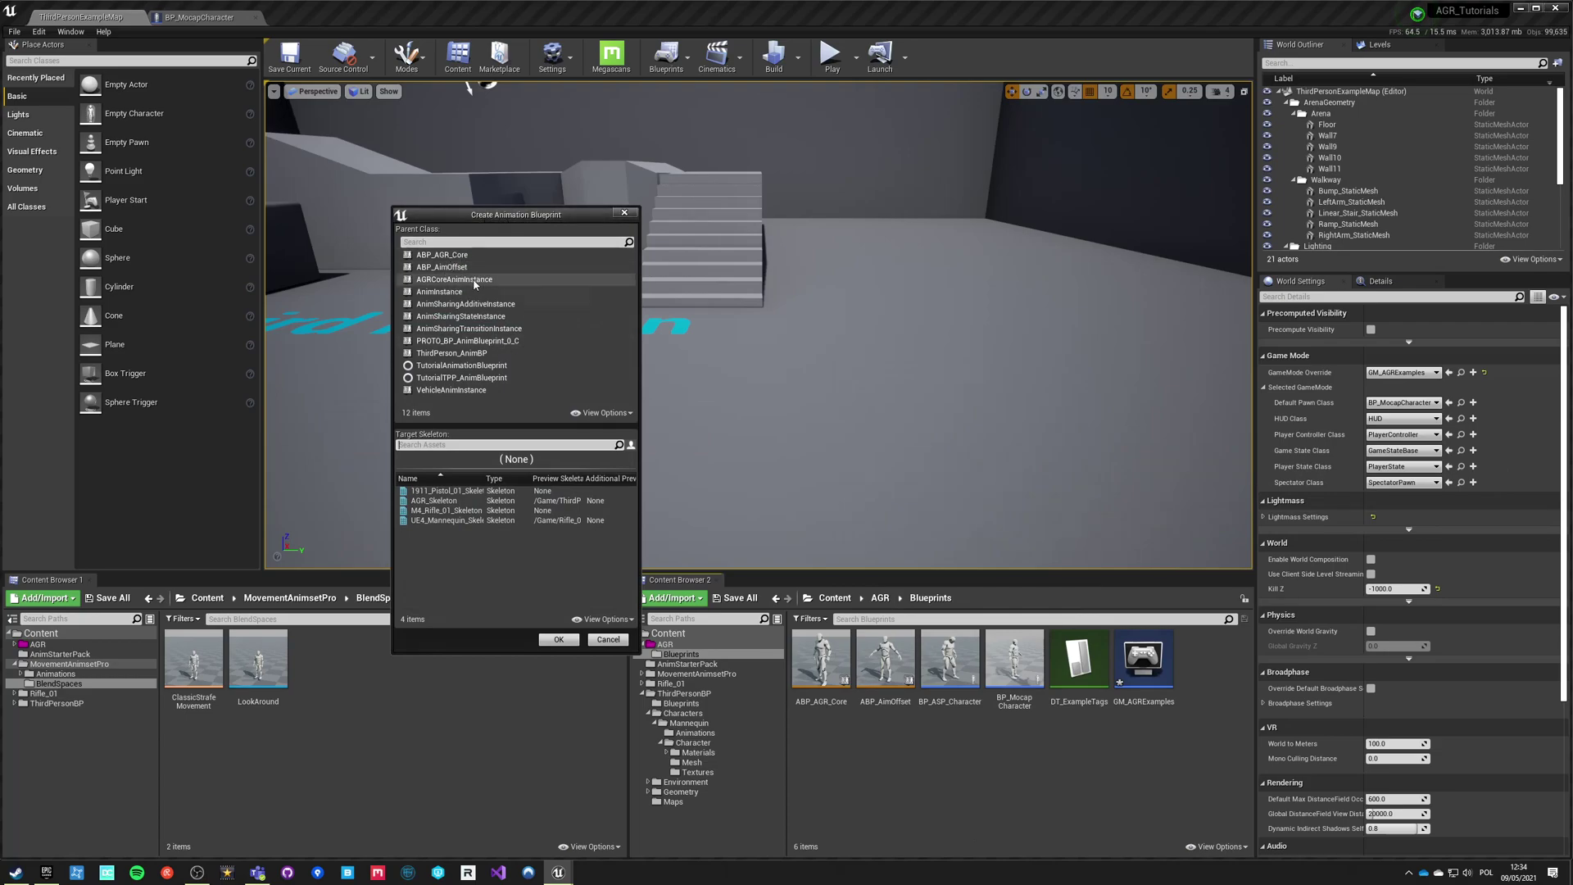
pyautogui.click(459, 279)
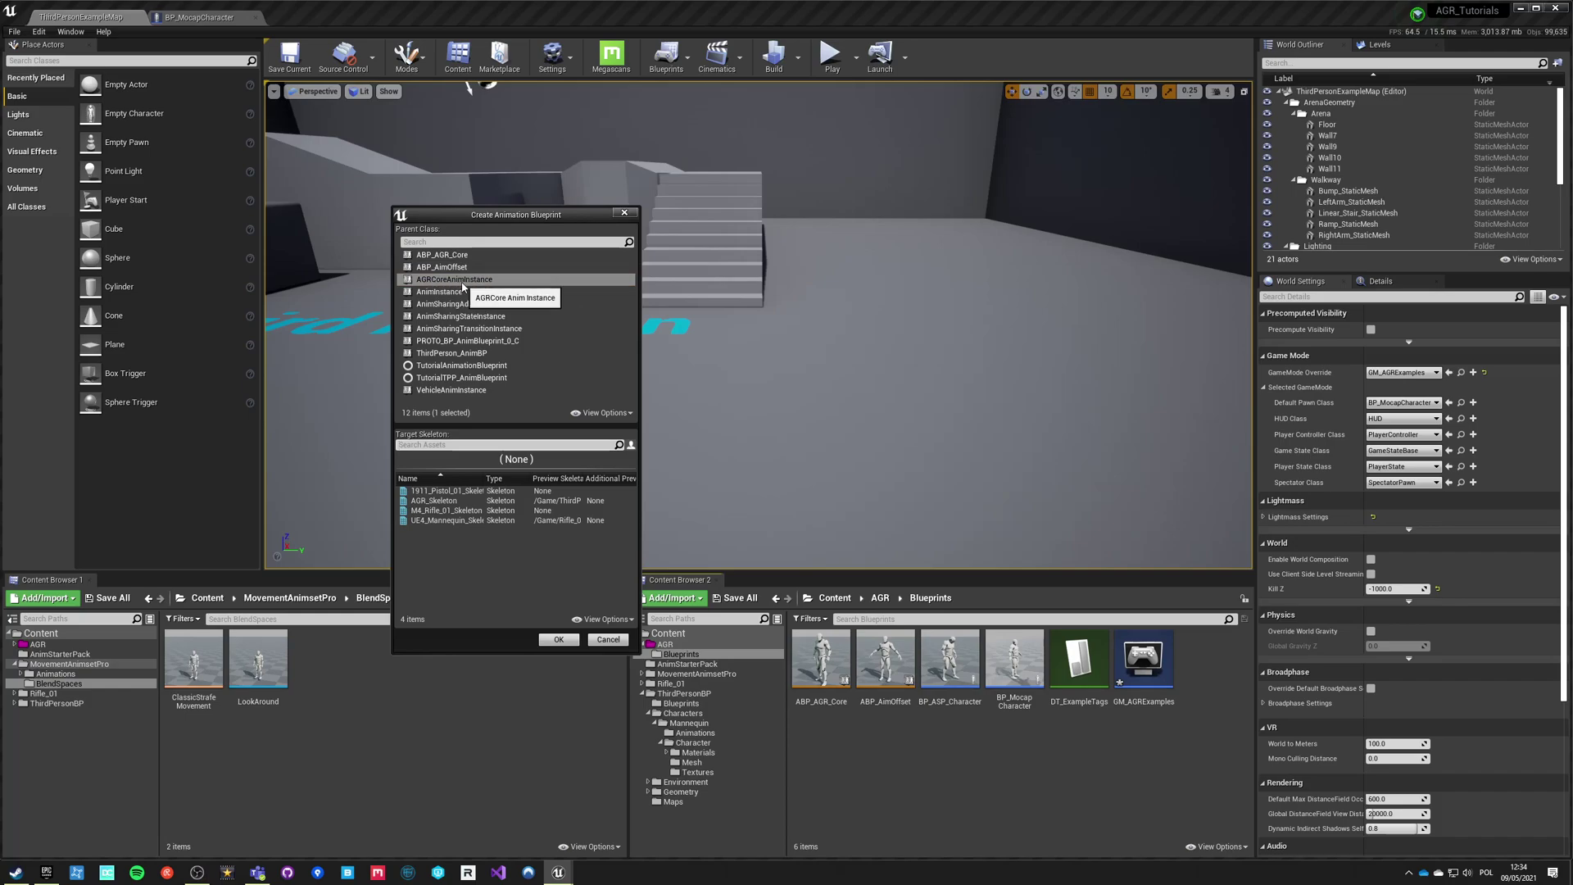
pyautogui.click(446, 500)
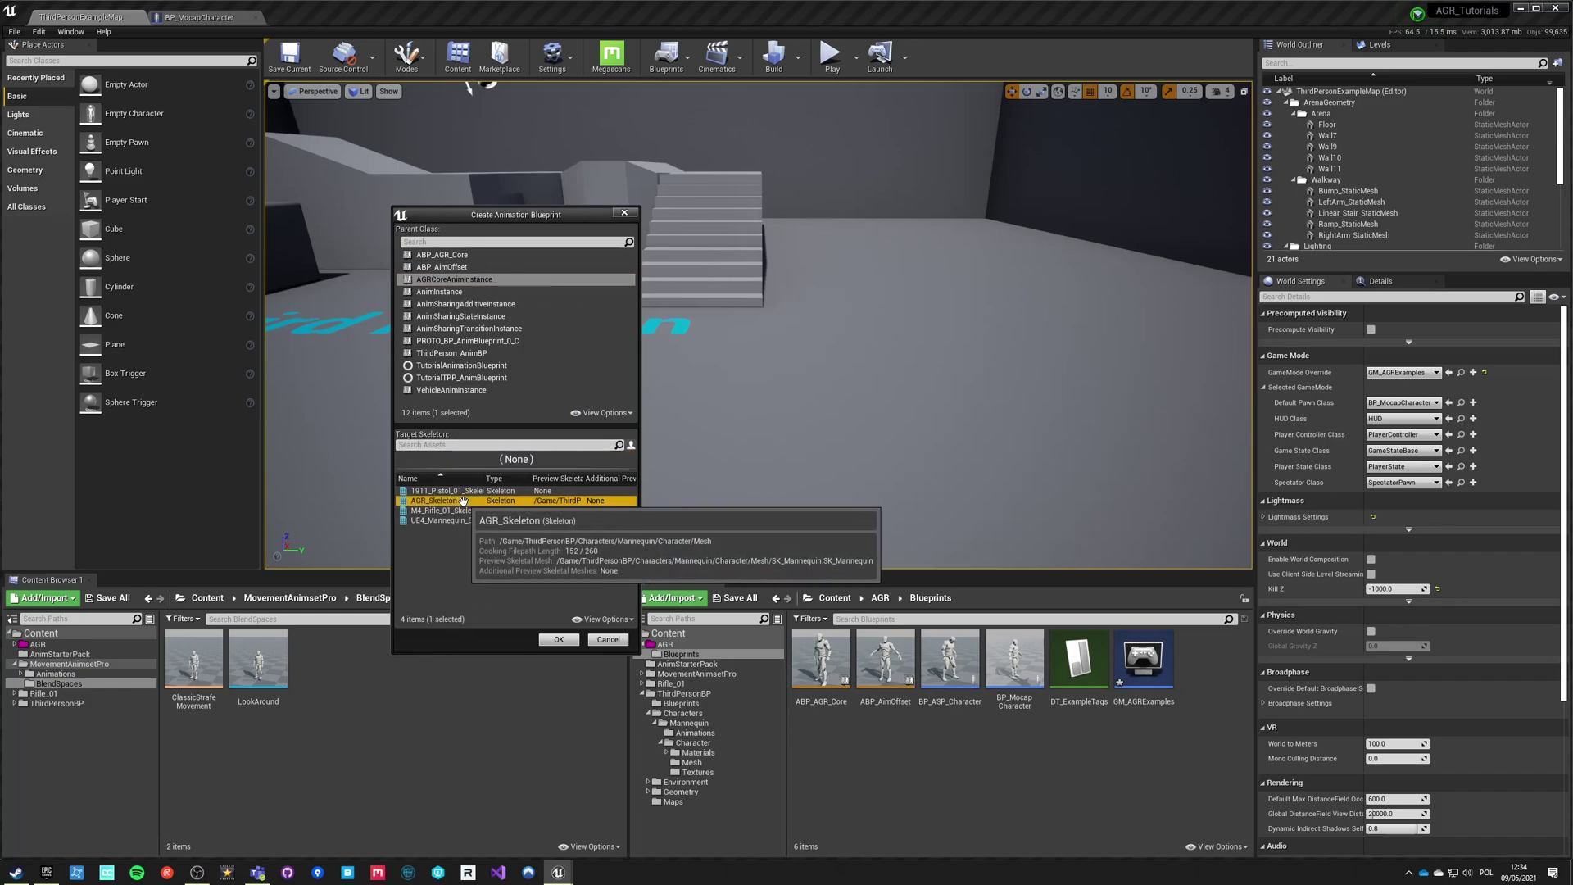
pyautogui.click(557, 640)
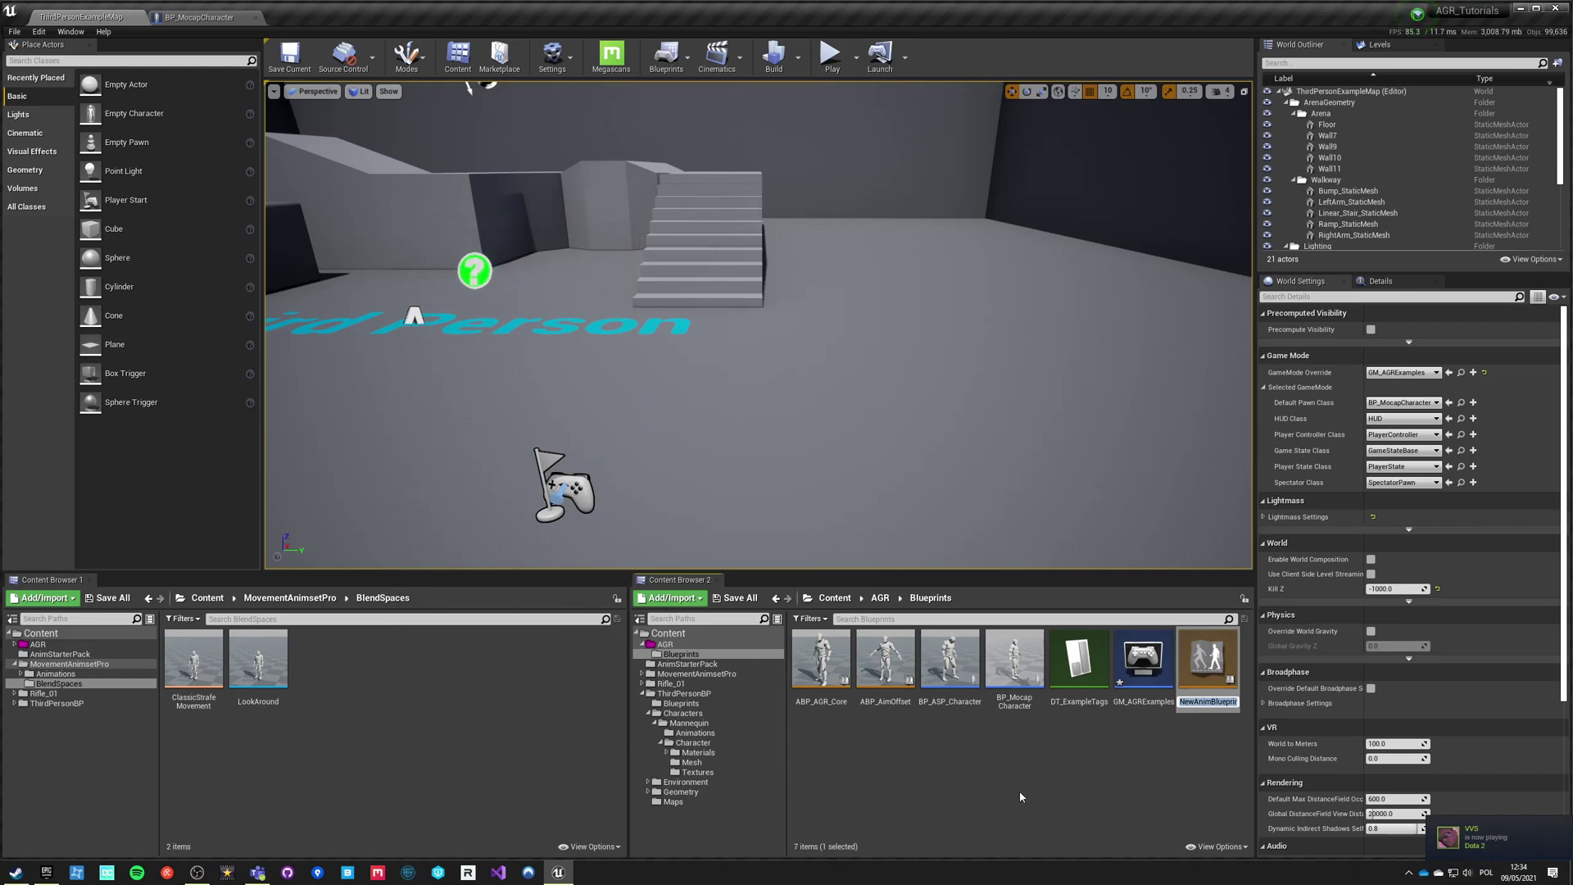
# Step: Name the new animation blueprint ABP_Mocap_Core
pyautogui.write('ABP_')
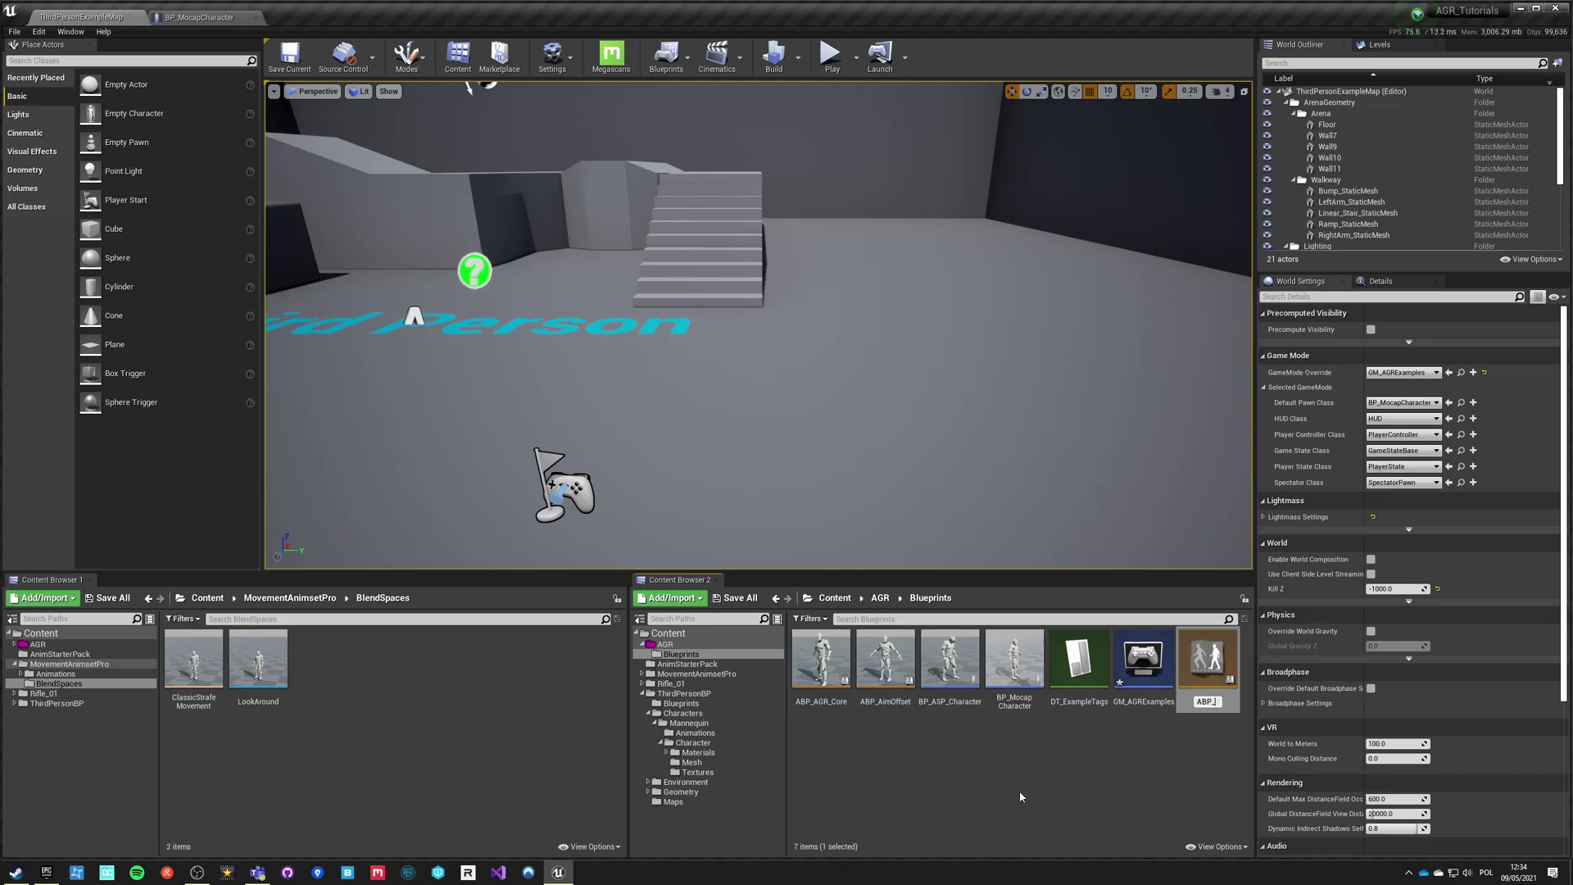
pyautogui.write('Mocap_Core')
pyautogui.press('Return')
pyautogui.click(1085, 808)
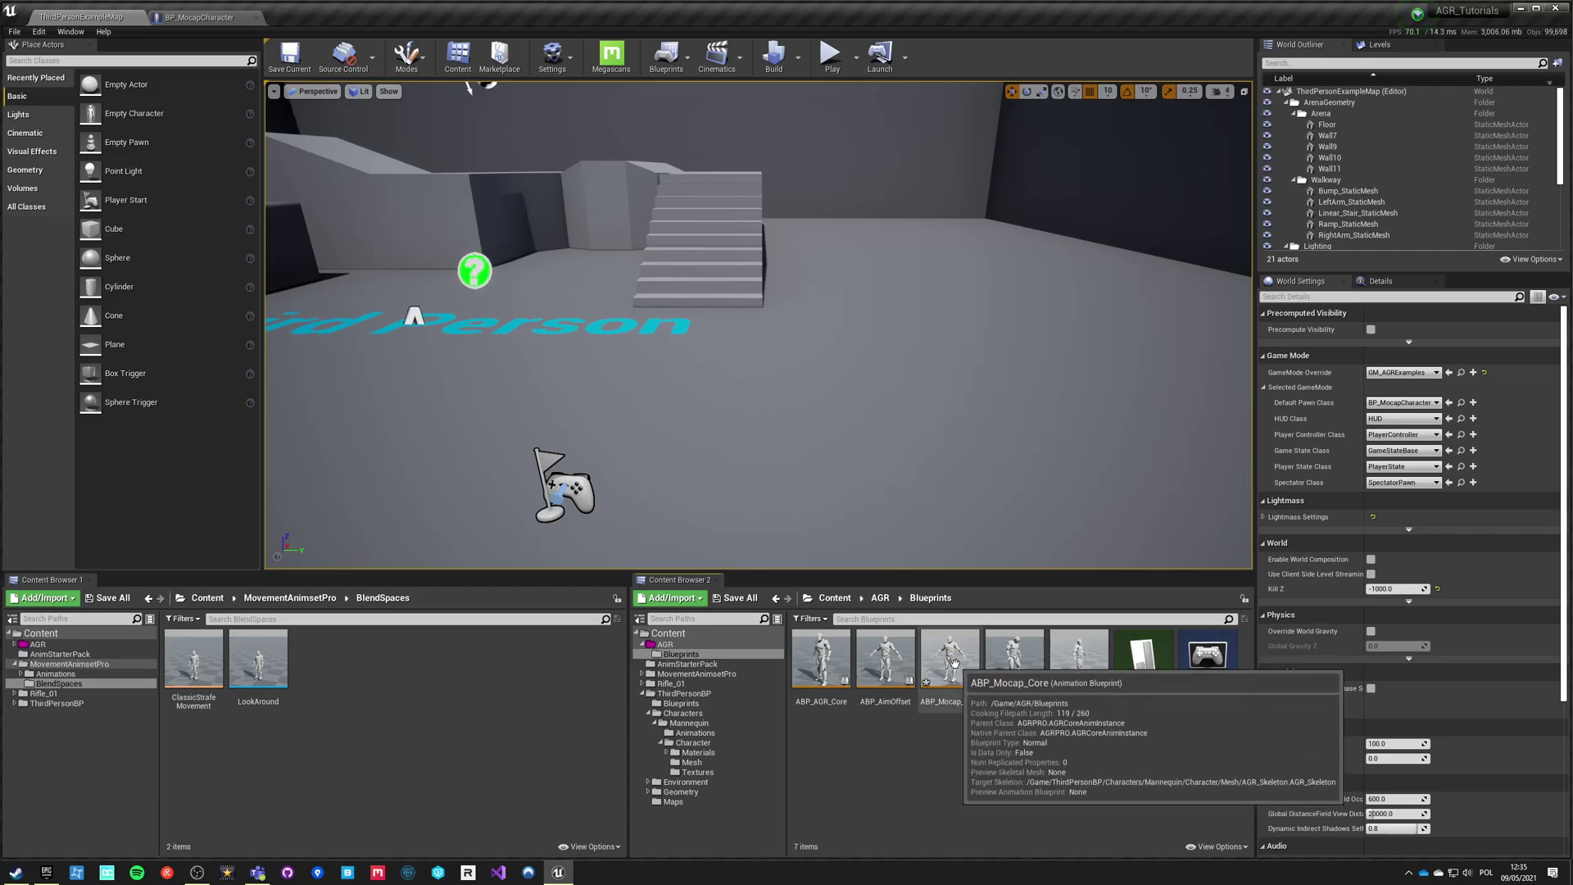
# Step: Assign ABP_Mocap_Core as the Anim Class of BP_MocapCharacter's mesh, then compile and save the blueprint
pyautogui.click(950, 659)
pyautogui.click(199, 17)
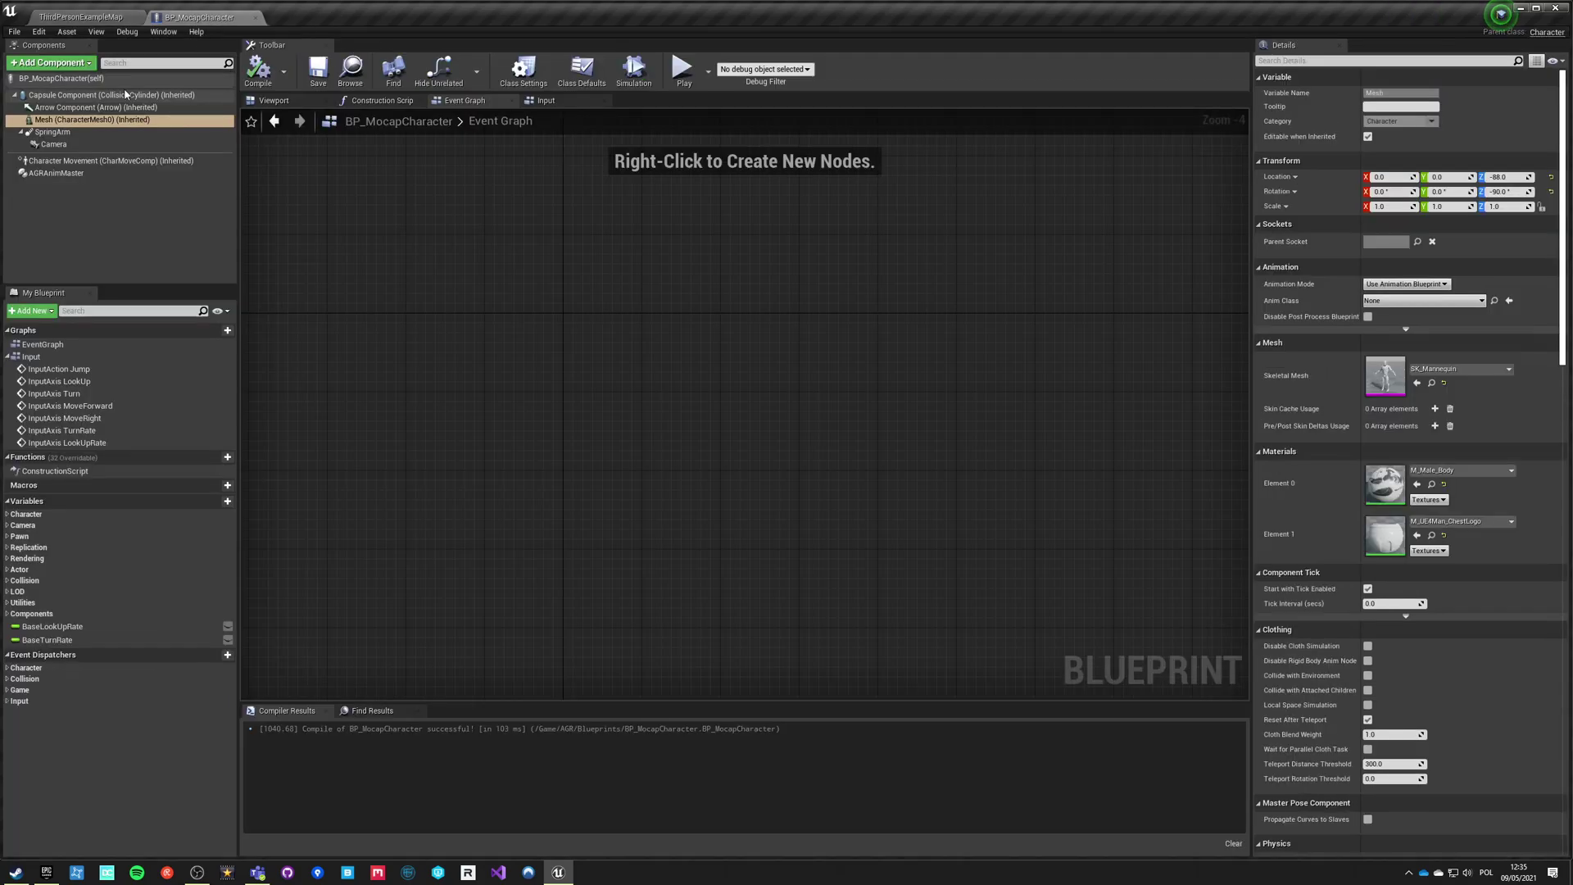
pyautogui.click(1508, 300)
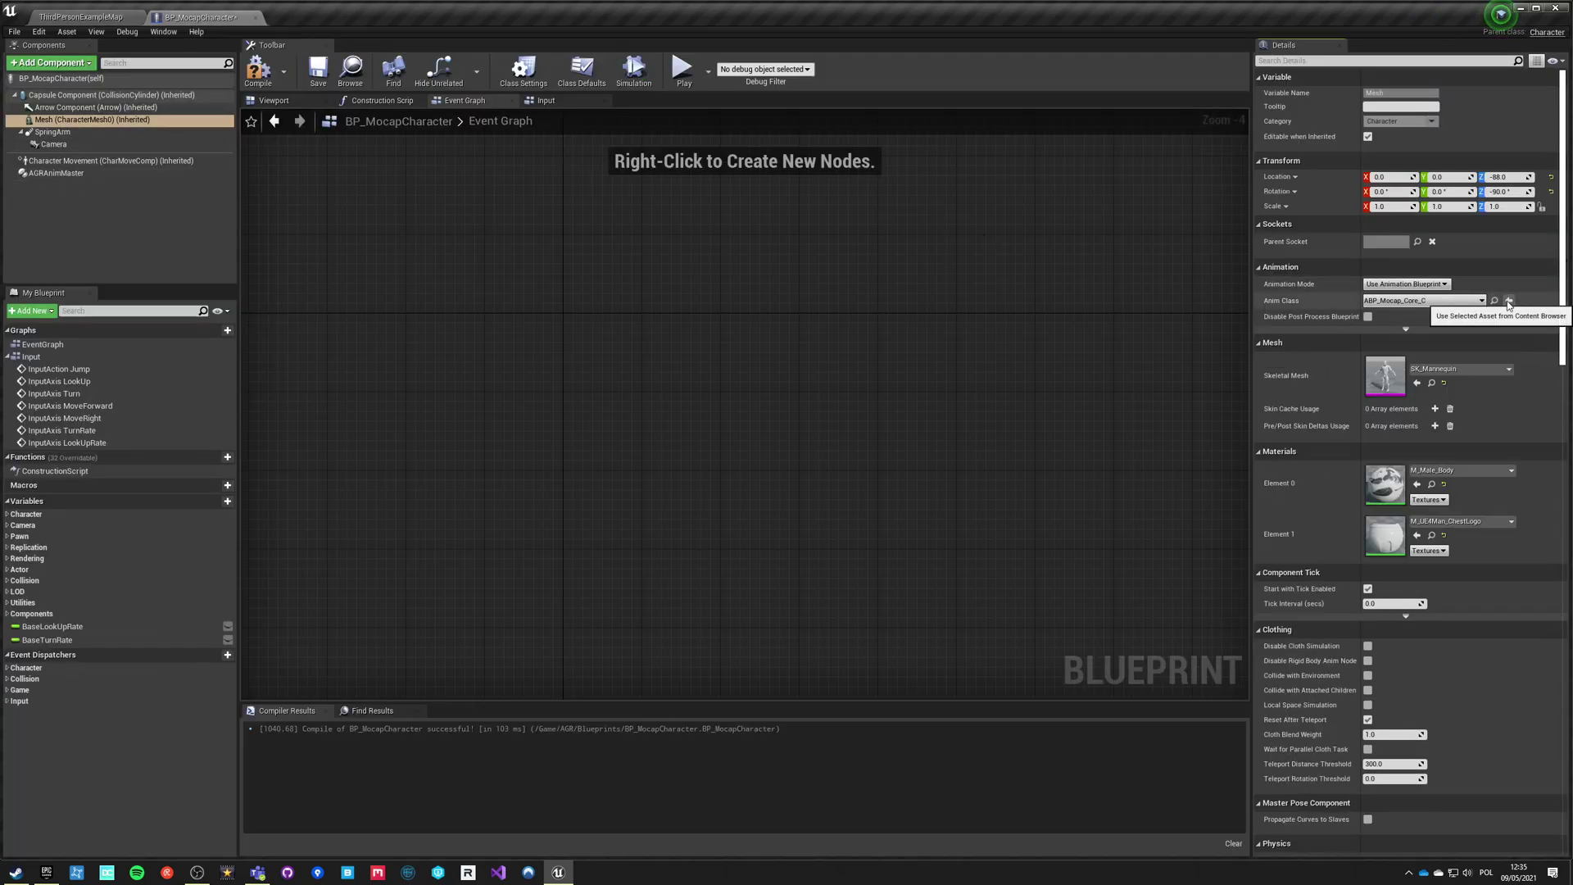
pyautogui.click(258, 70)
pyautogui.click(318, 70)
# Step: Open ABP_Mocap_Core, expand its AGR variable category and check the display options for inherited variables
pyautogui.click(86, 17)
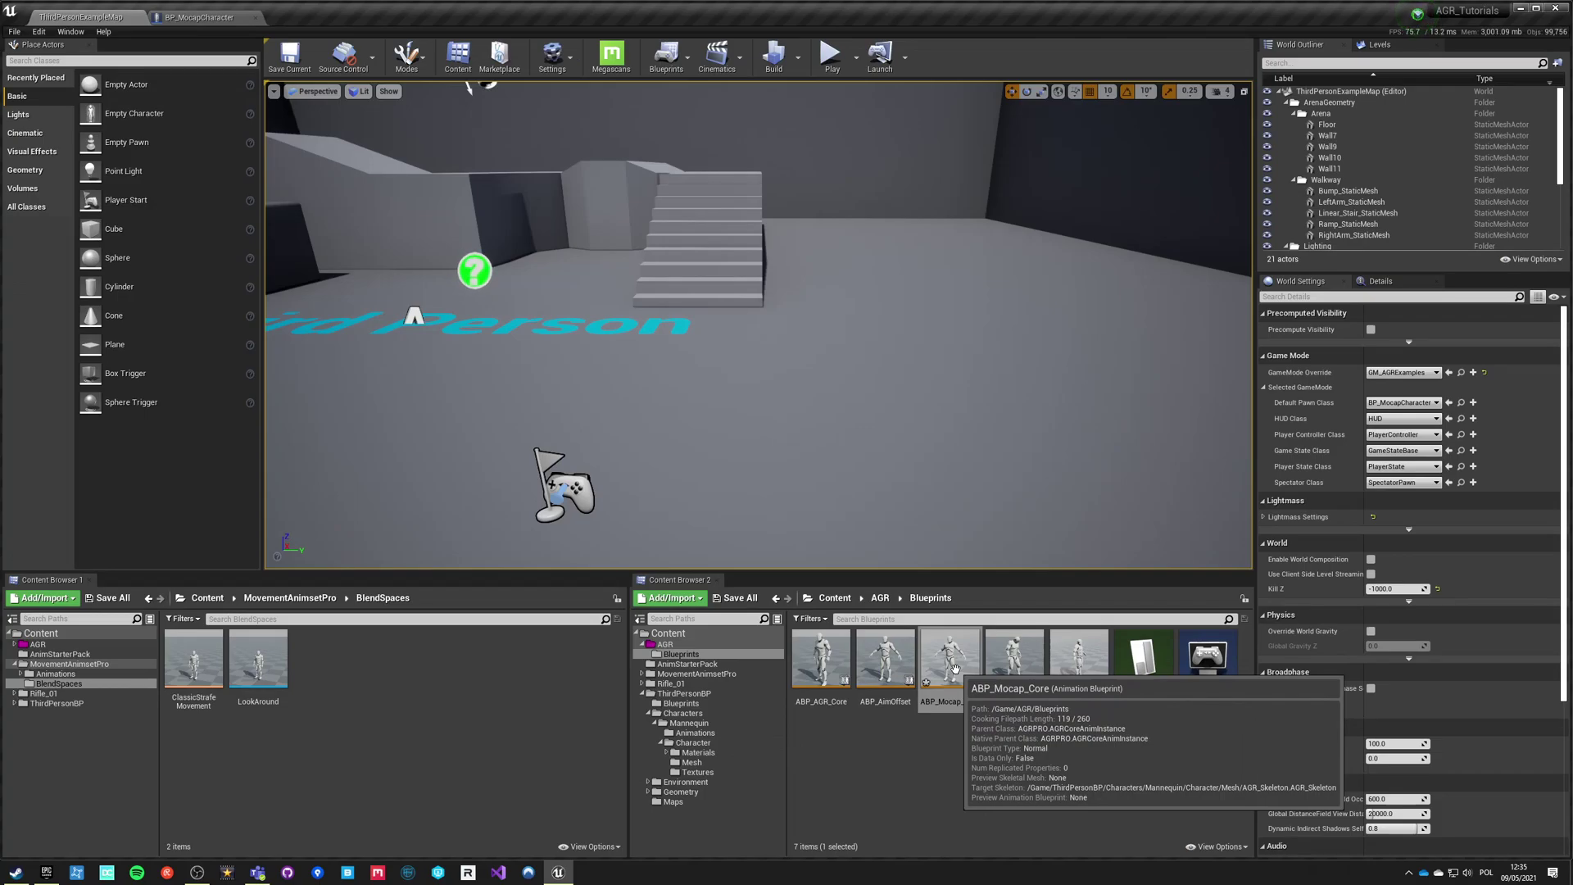
pyautogui.doubleClick(951, 660)
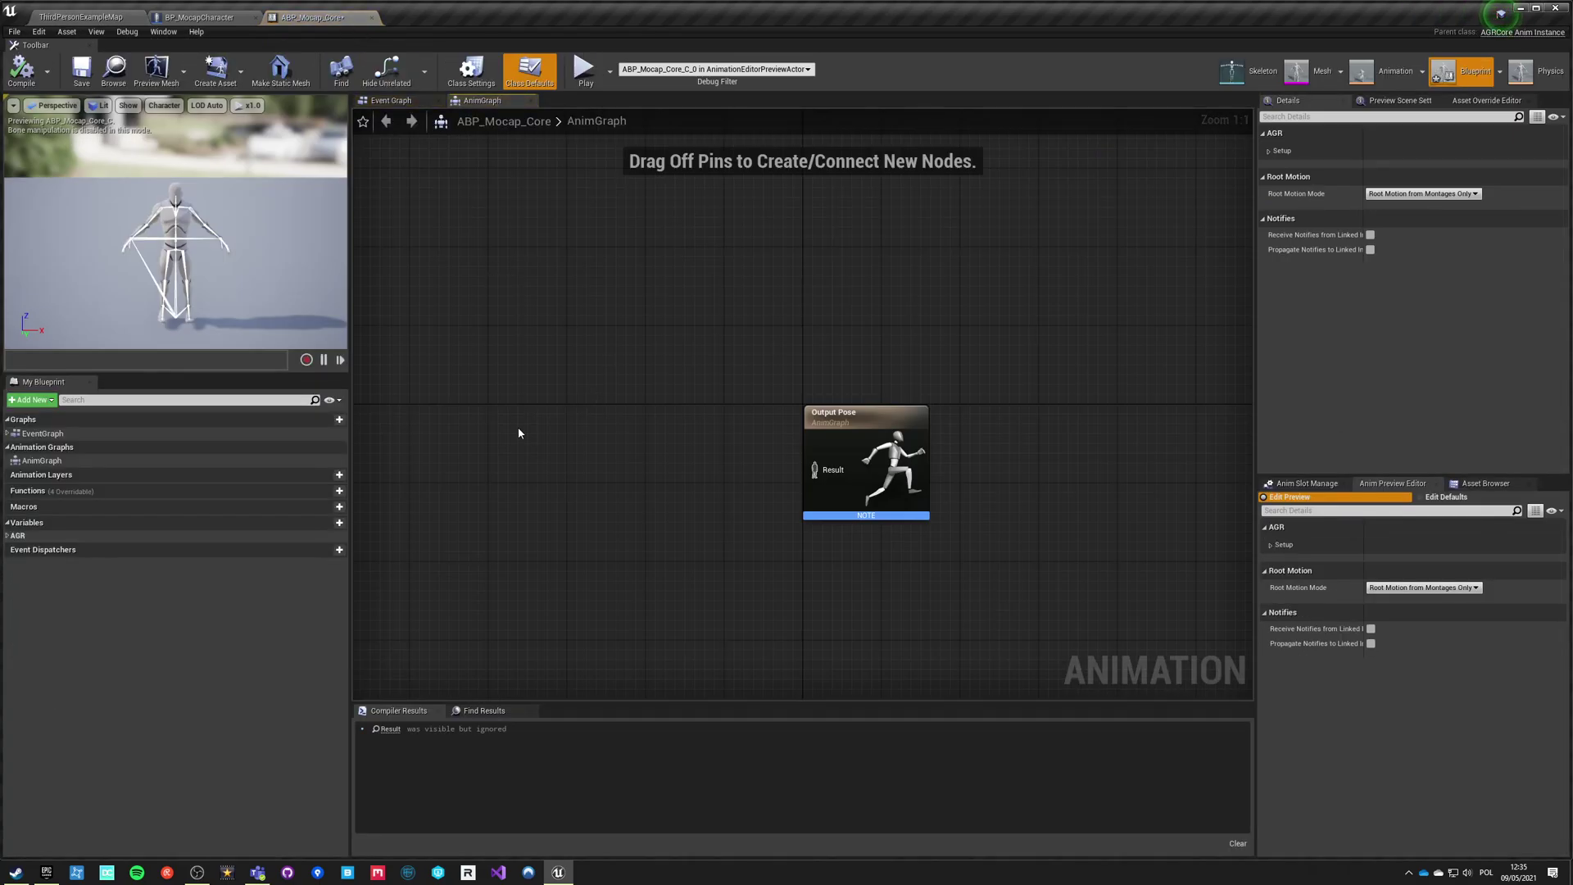
pyautogui.moveTo(518, 428); pyautogui.dragTo(650, 381, button='right')
pyautogui.click(7, 535)
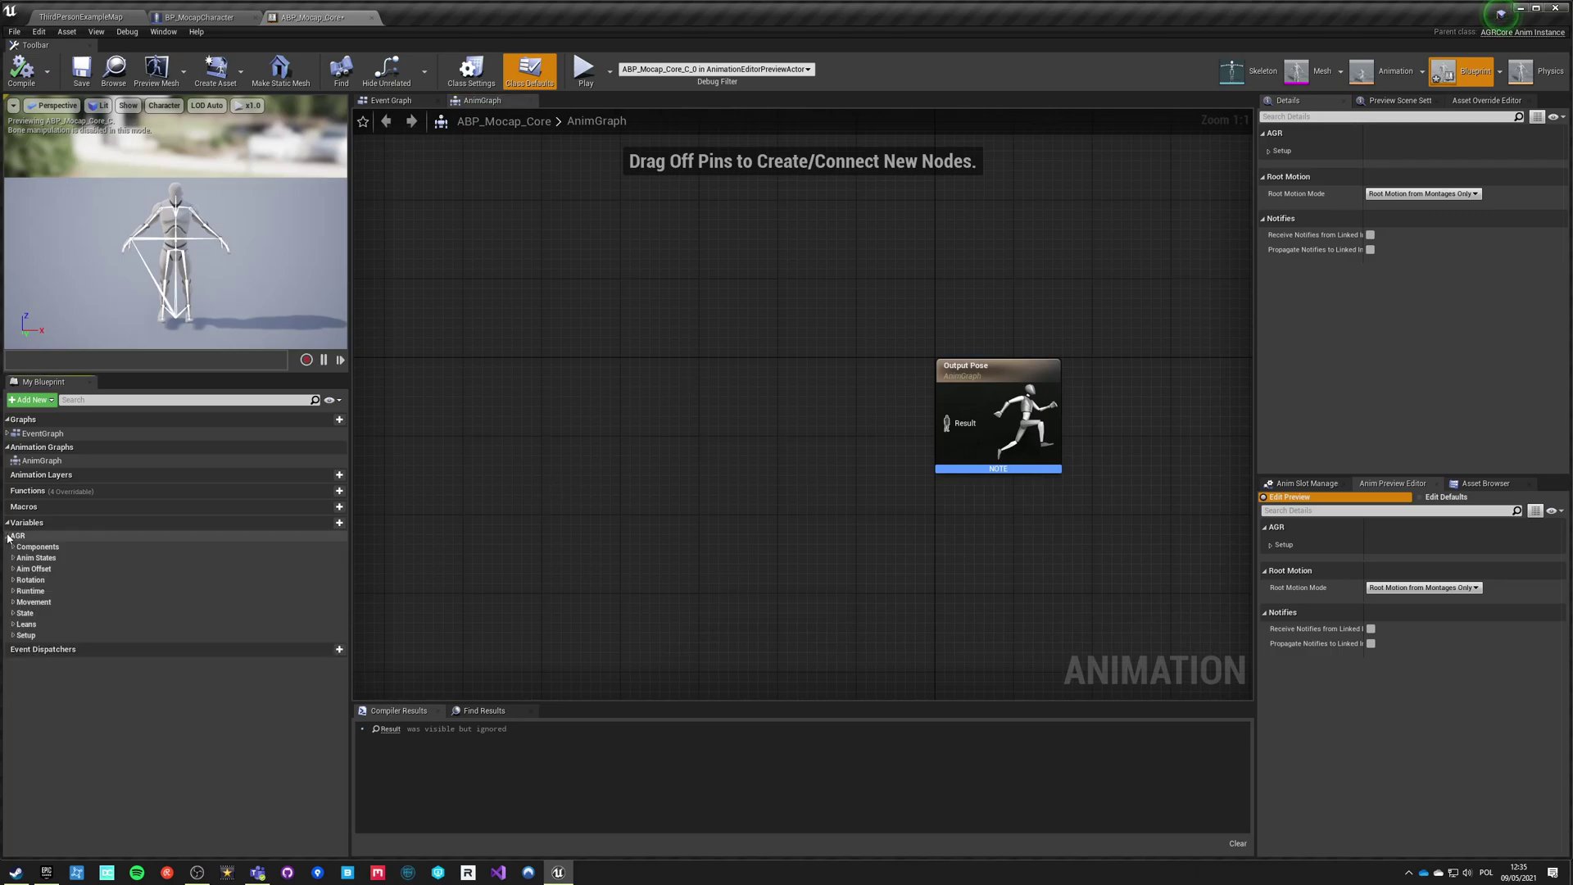
pyautogui.click(332, 401)
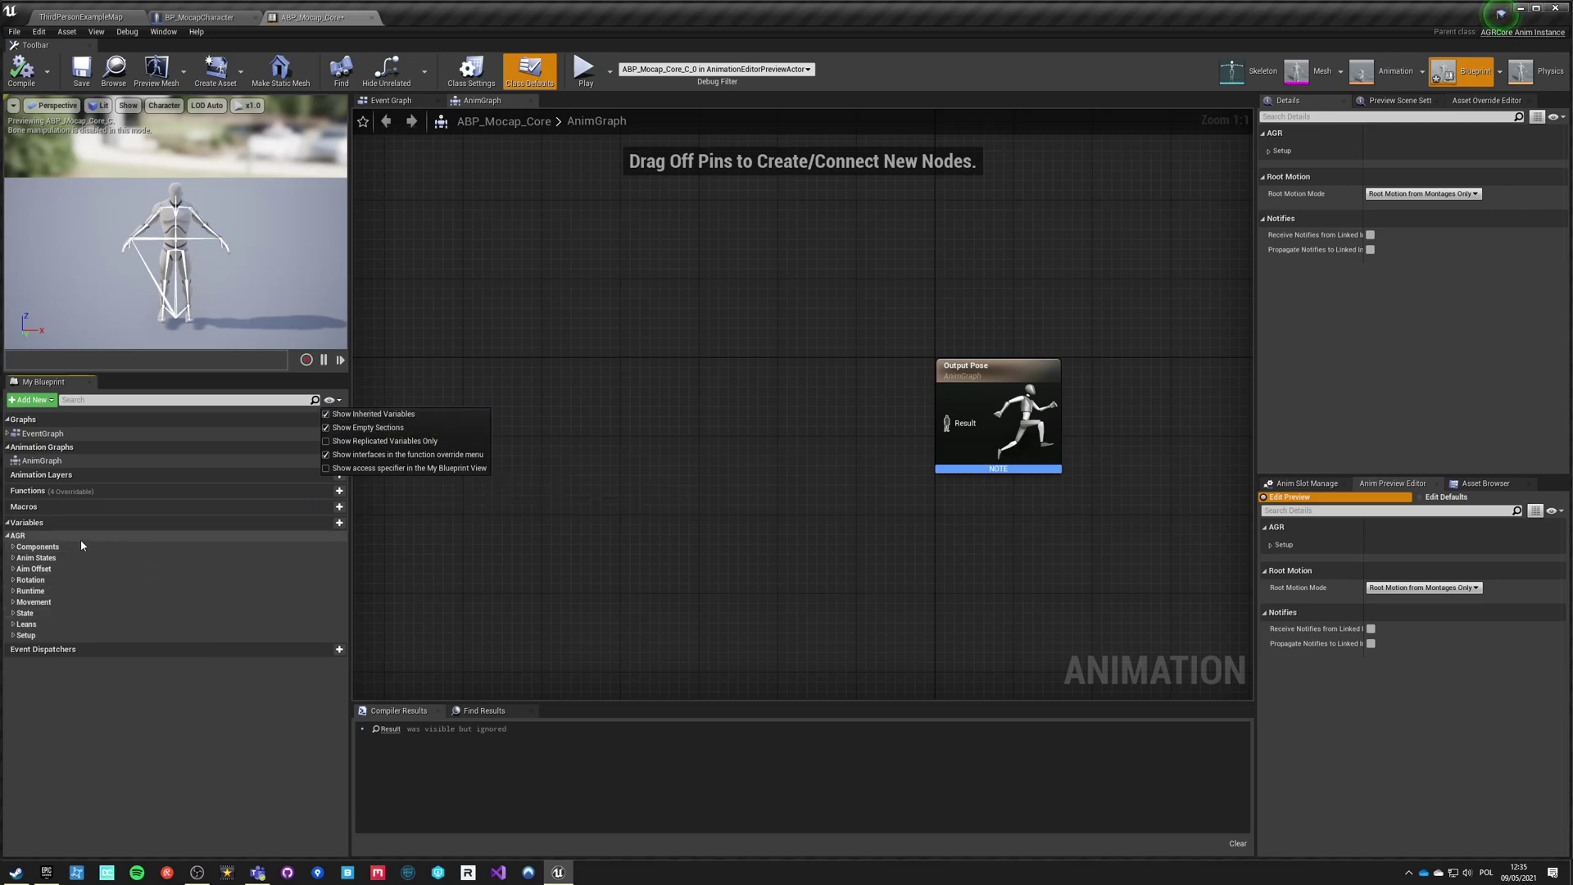
pyautogui.click(607, 474)
pyautogui.moveTo(690, 549); pyautogui.dragTo(663, 591, button='right')
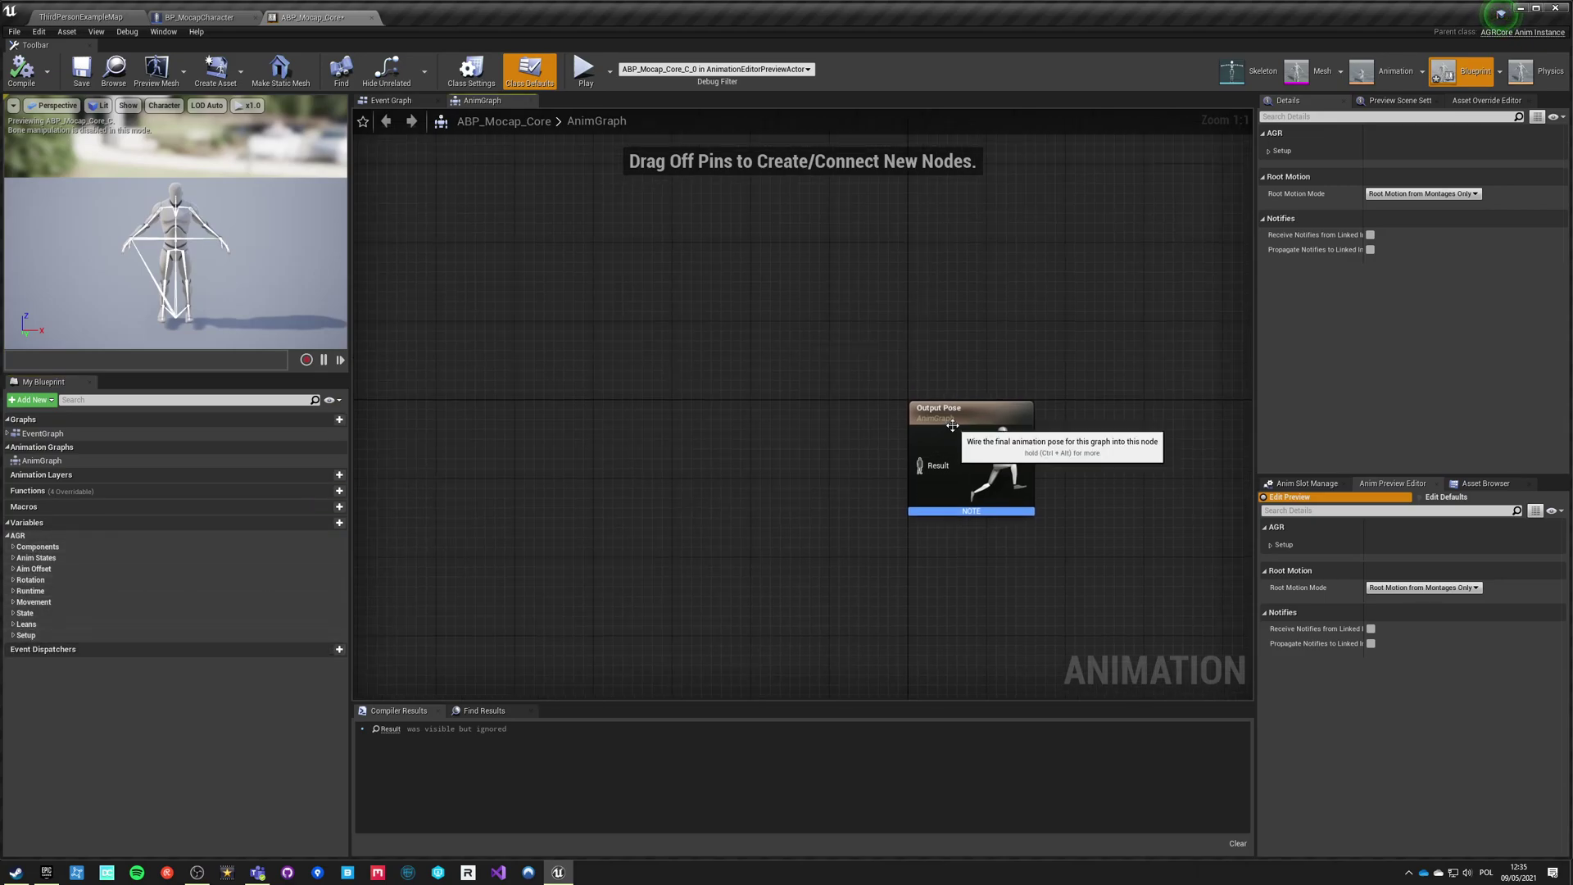
# Step: Add the ClassicStrafeMovement blend space to ABP_Mocap_Core's AnimGraph, wire it to Output Pose's Result, and compile
pyautogui.click(82, 16)
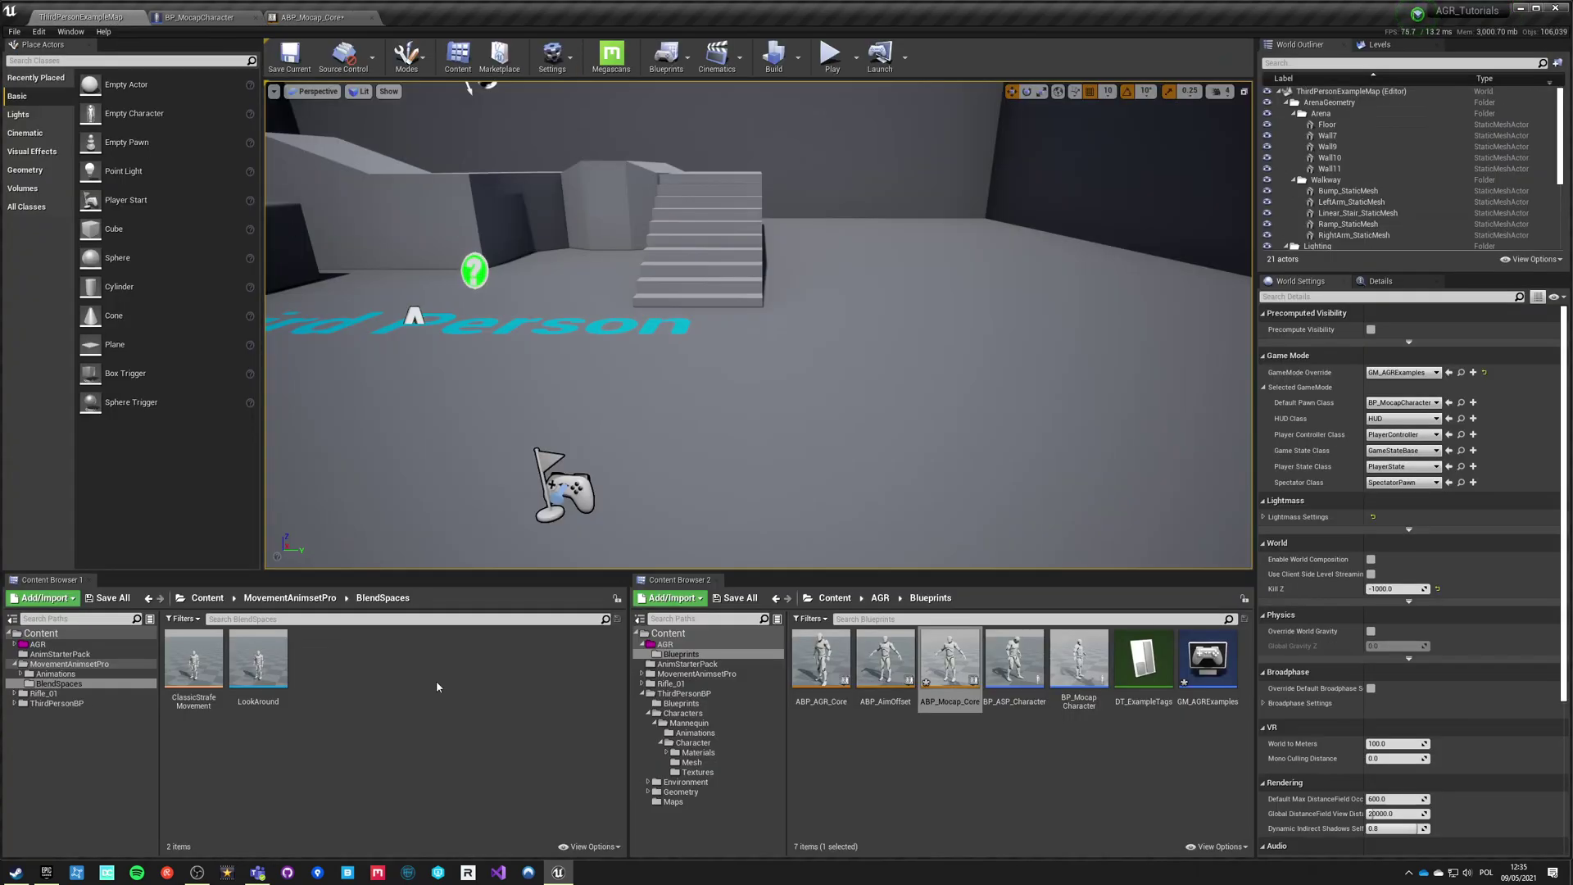
pyautogui.moveTo(190, 662); pyautogui.dragTo(661, 466)
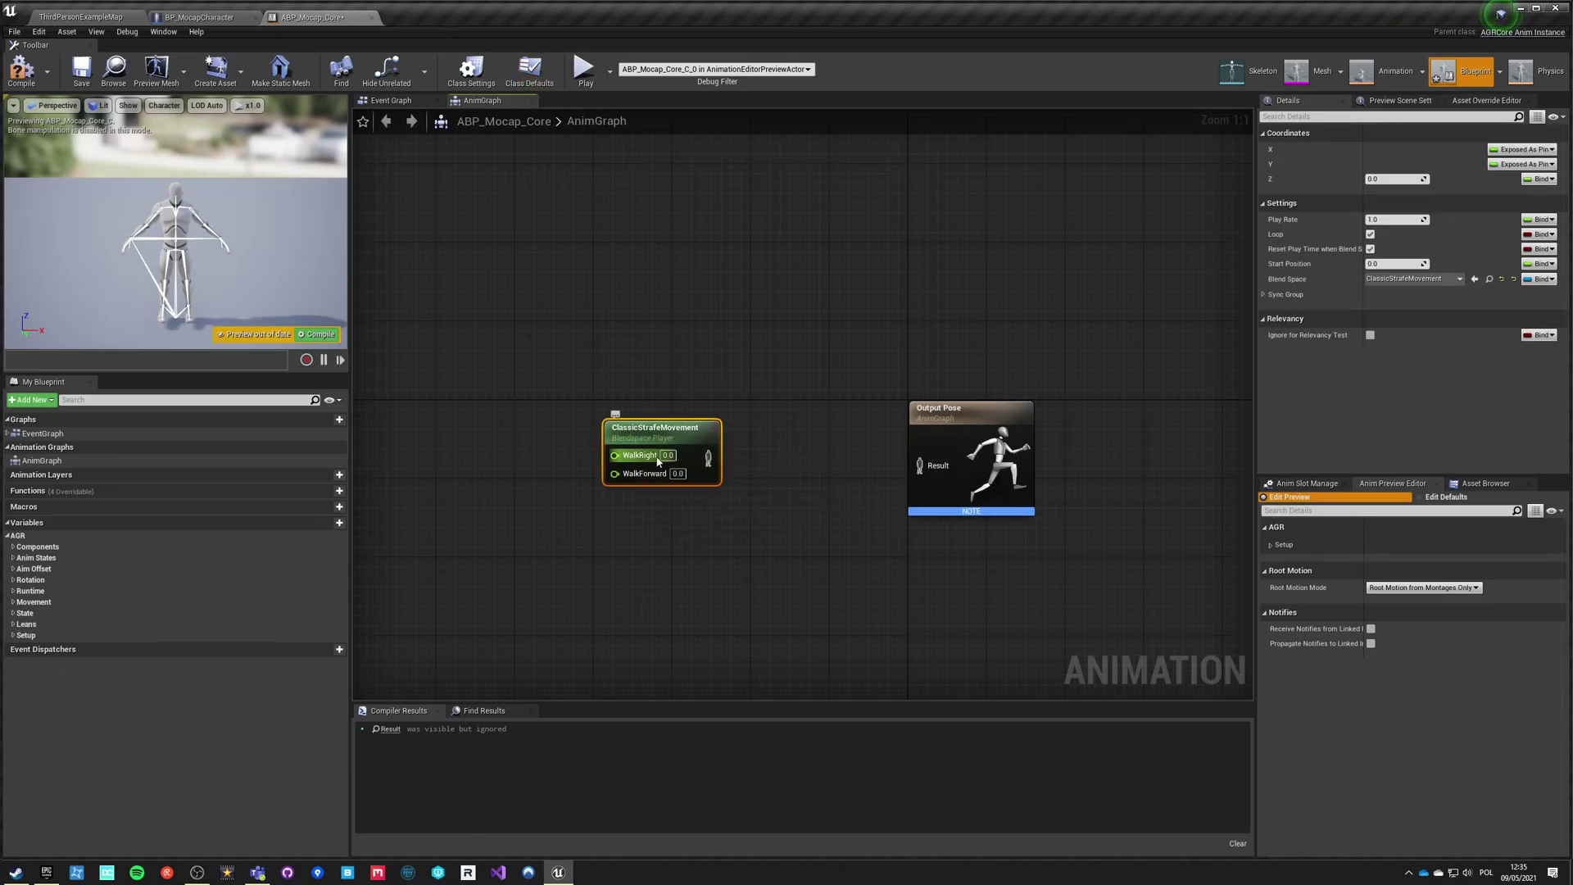
pyautogui.moveTo(708, 458); pyautogui.dragTo(919, 464)
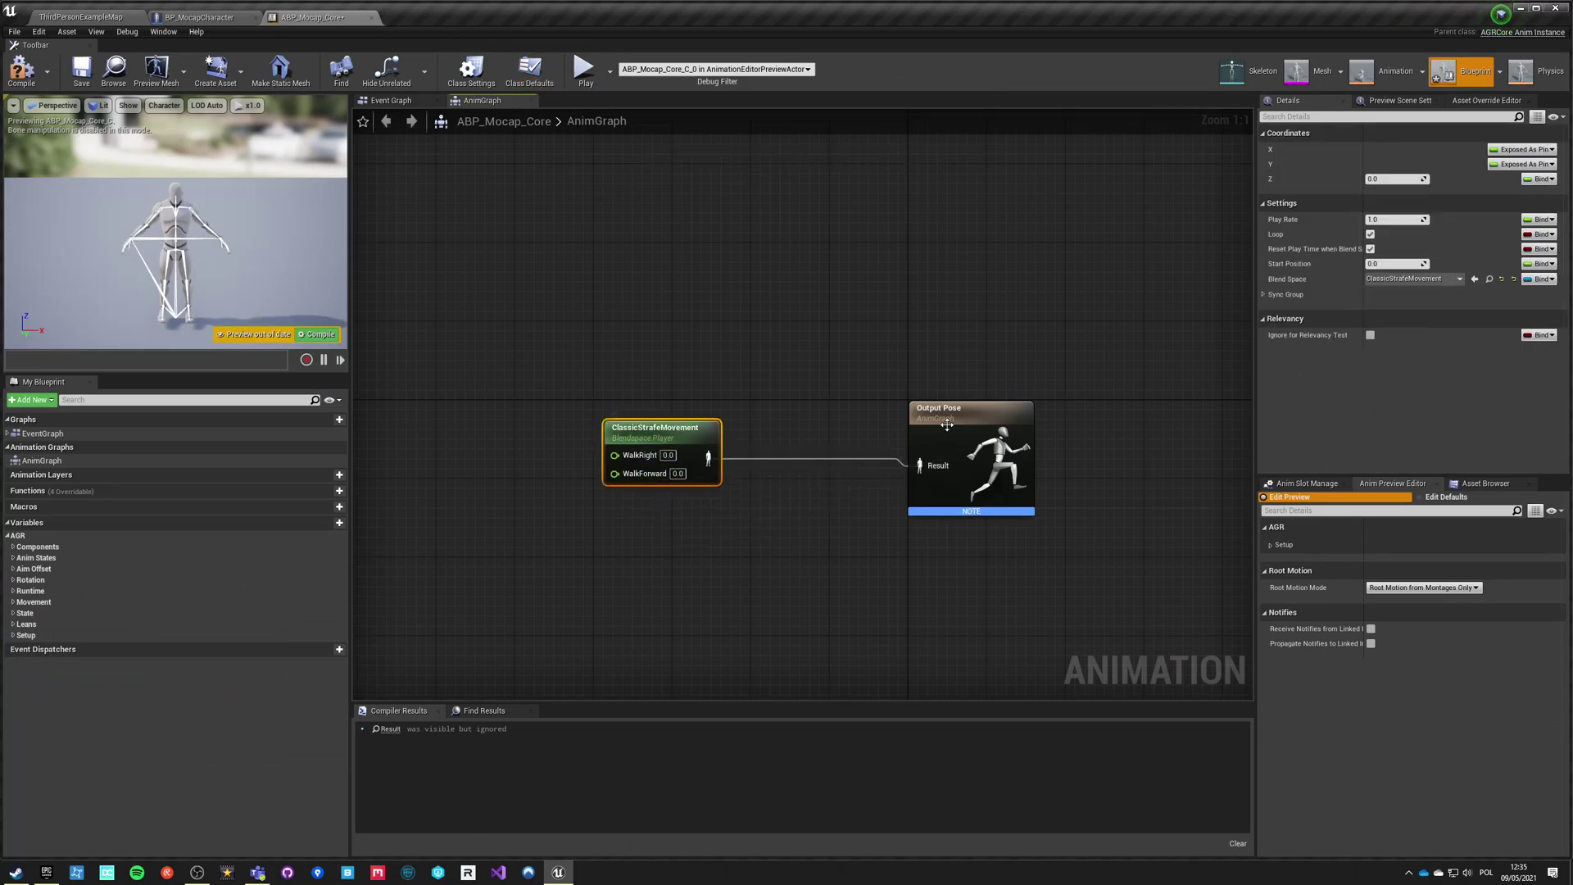
pyautogui.click(22, 70)
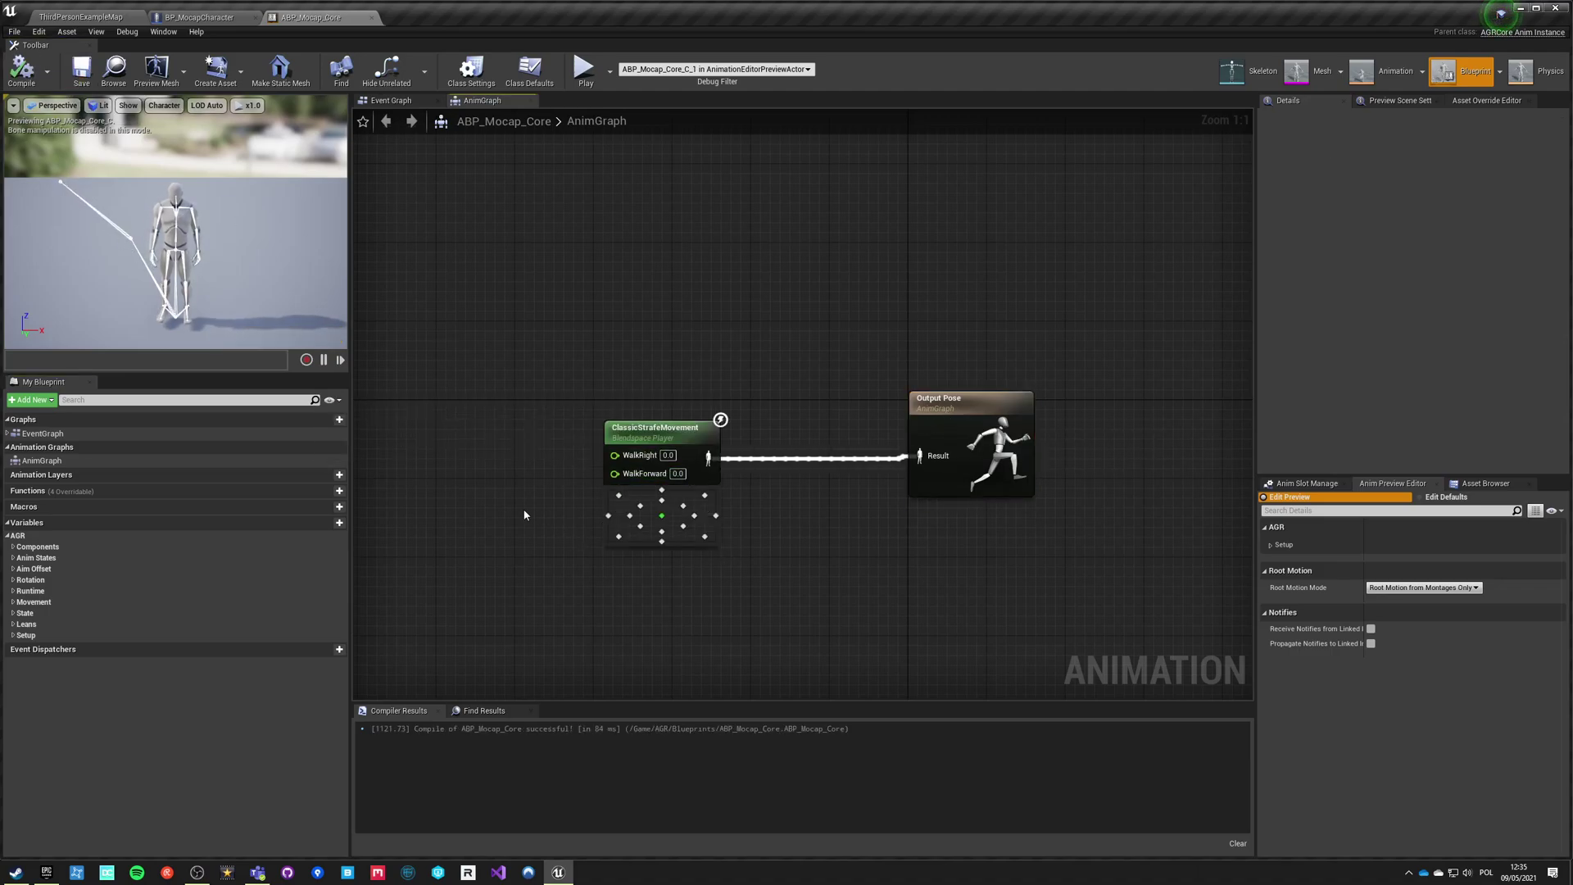
# Step: Add a parent function call for Event Blueprint Update Animation in ABP_Mocap_Core's Event Graph
pyautogui.moveTo(525, 514); pyautogui.dragTo(677, 452, button='right')
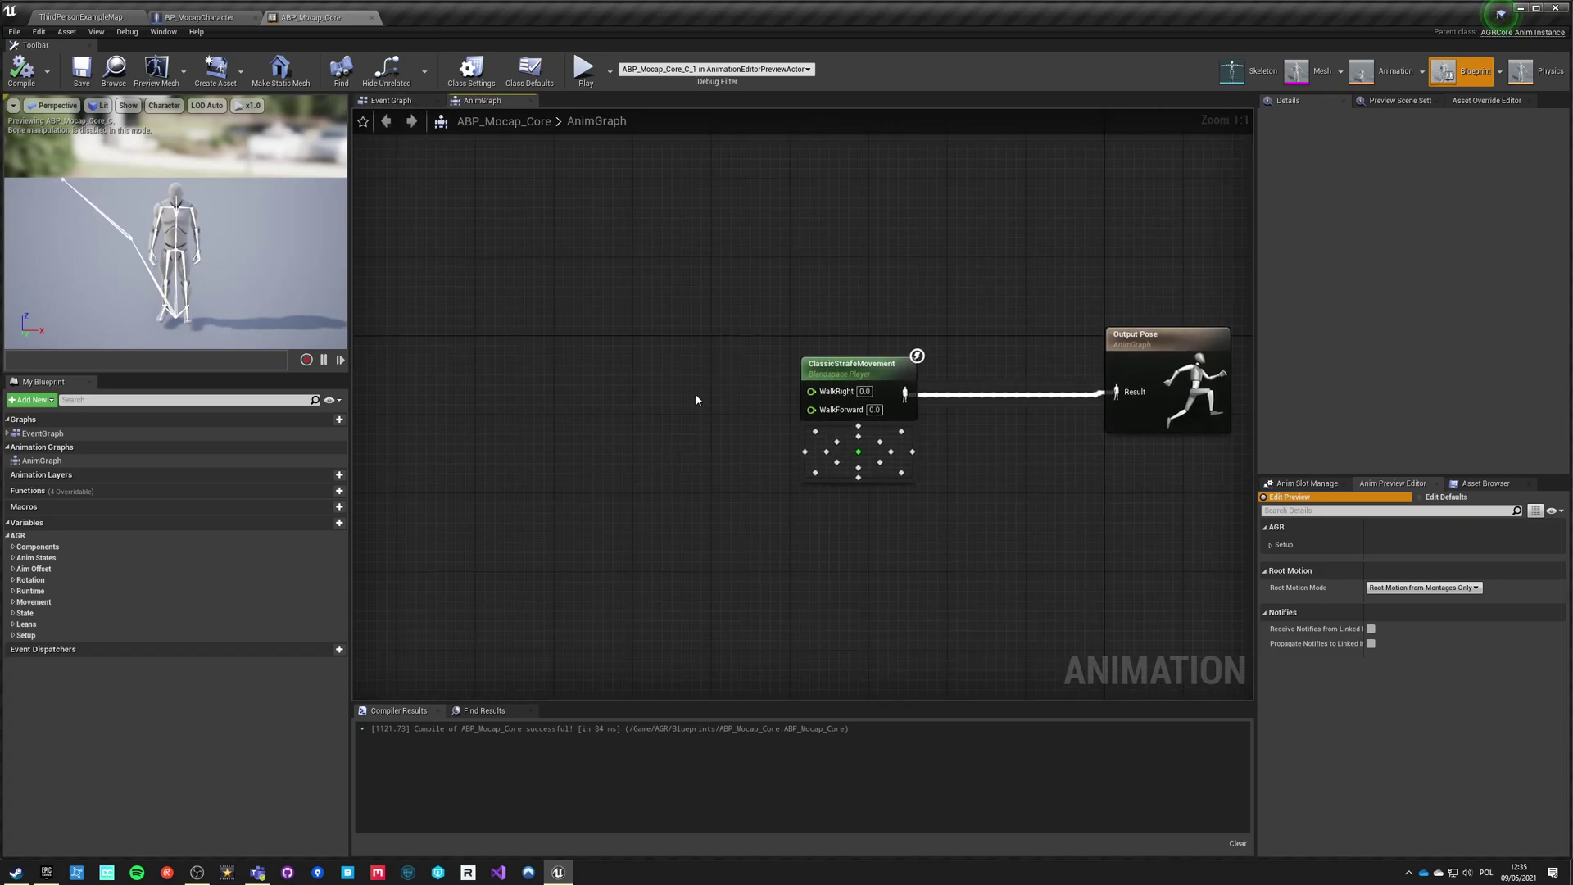
pyautogui.click(397, 103)
pyautogui.moveTo(851, 324); pyautogui.dragTo(669, 428, button='right')
pyautogui.rightClick(580, 438)
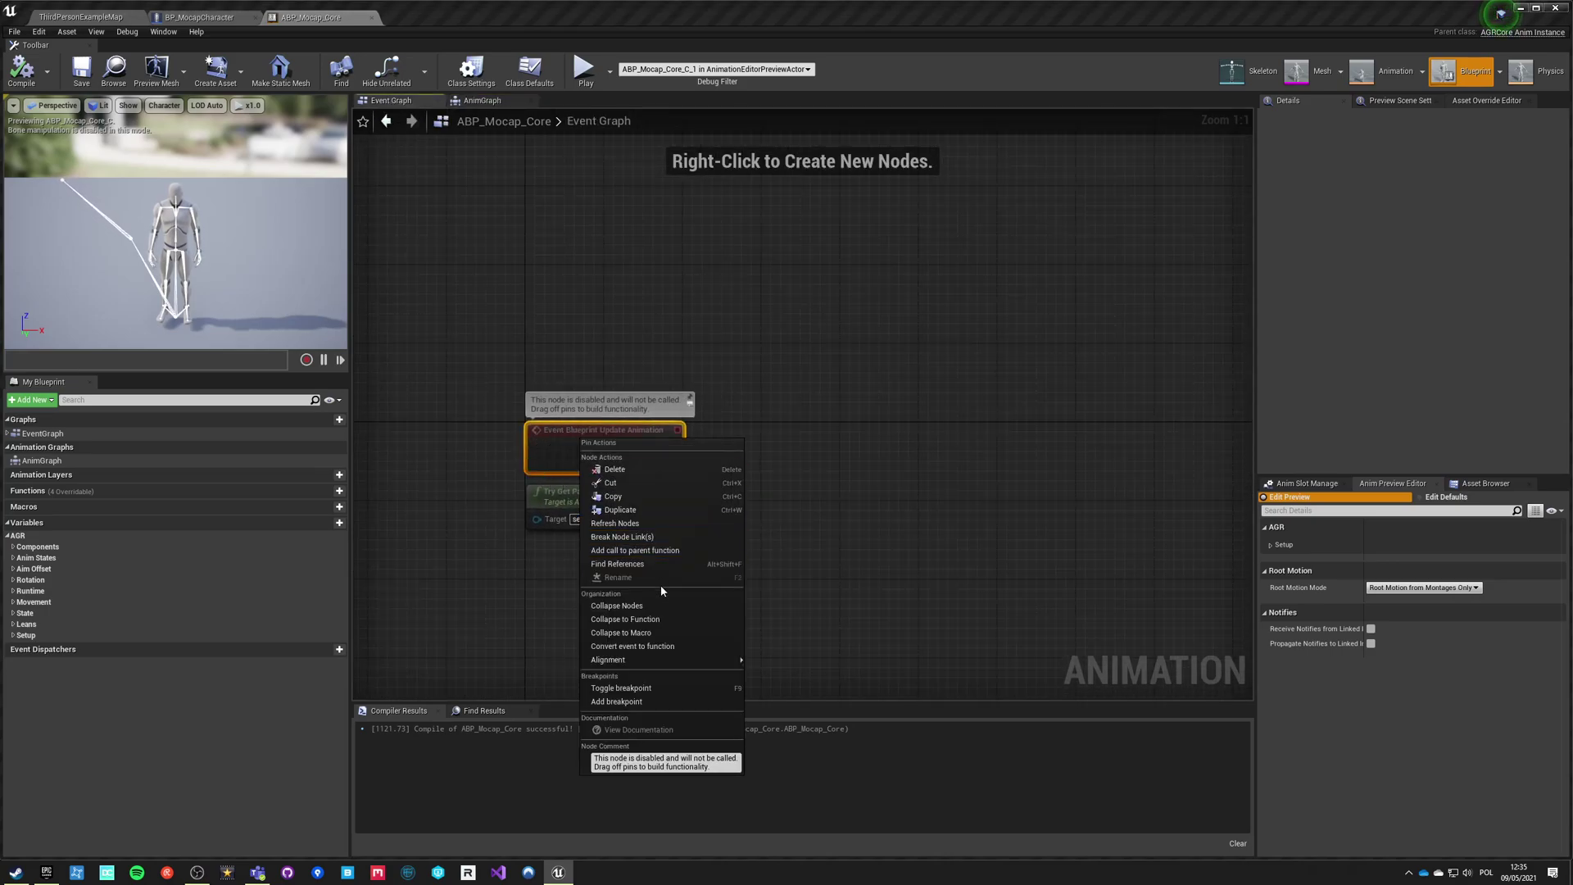
pyautogui.click(635, 550)
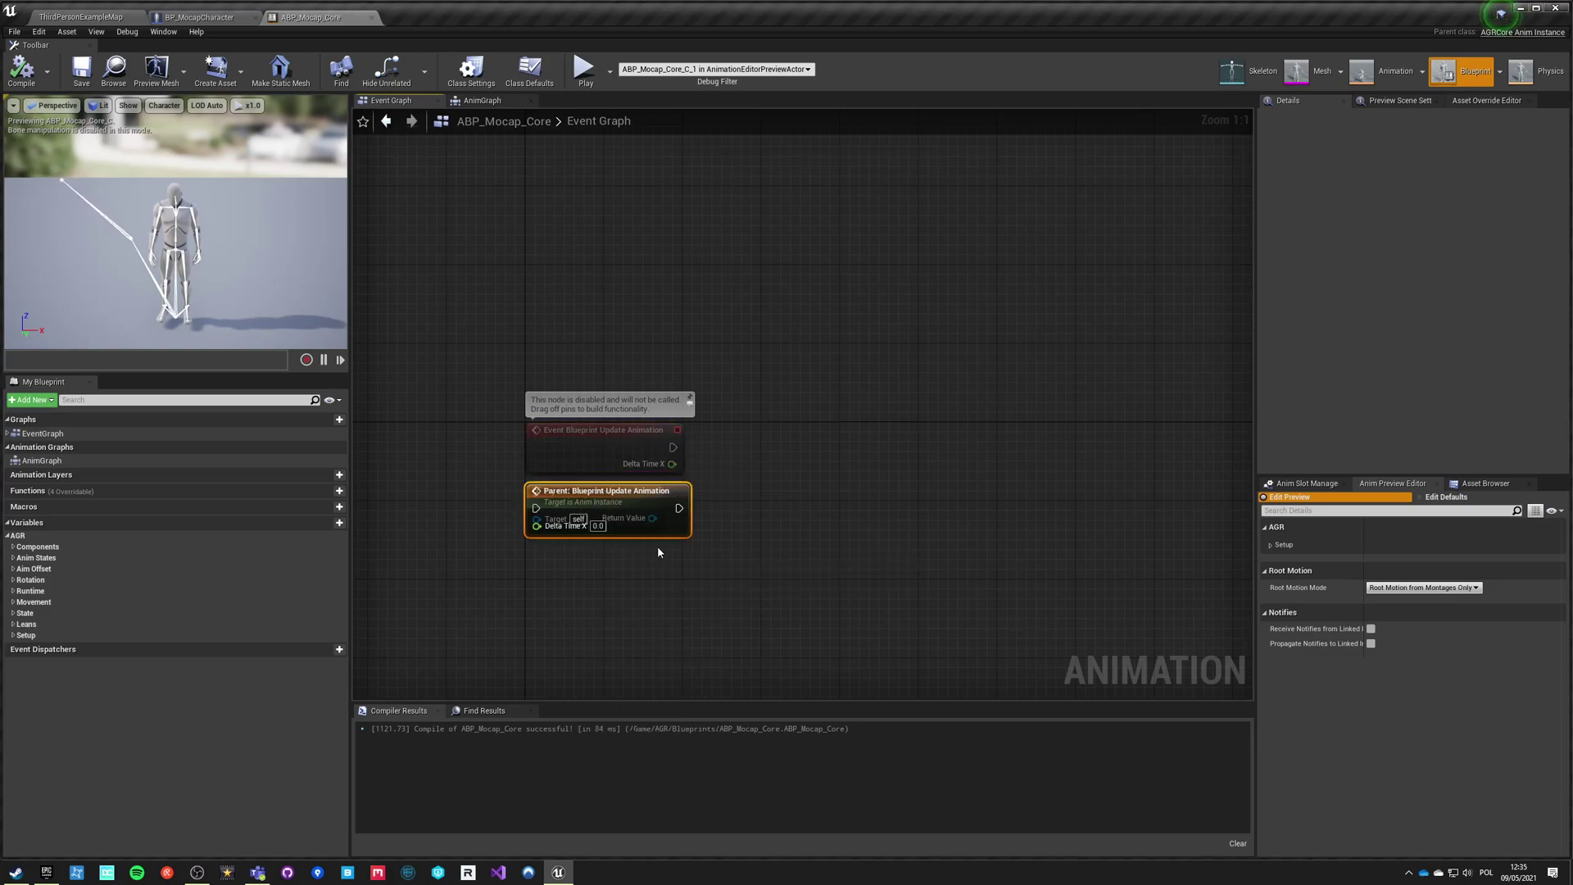
# Step: Place the parent Blueprint Update Animation call beside the event and connect its execution and Delta Time X pins to it
pyautogui.moveTo(636, 490); pyautogui.dragTo(814, 429)
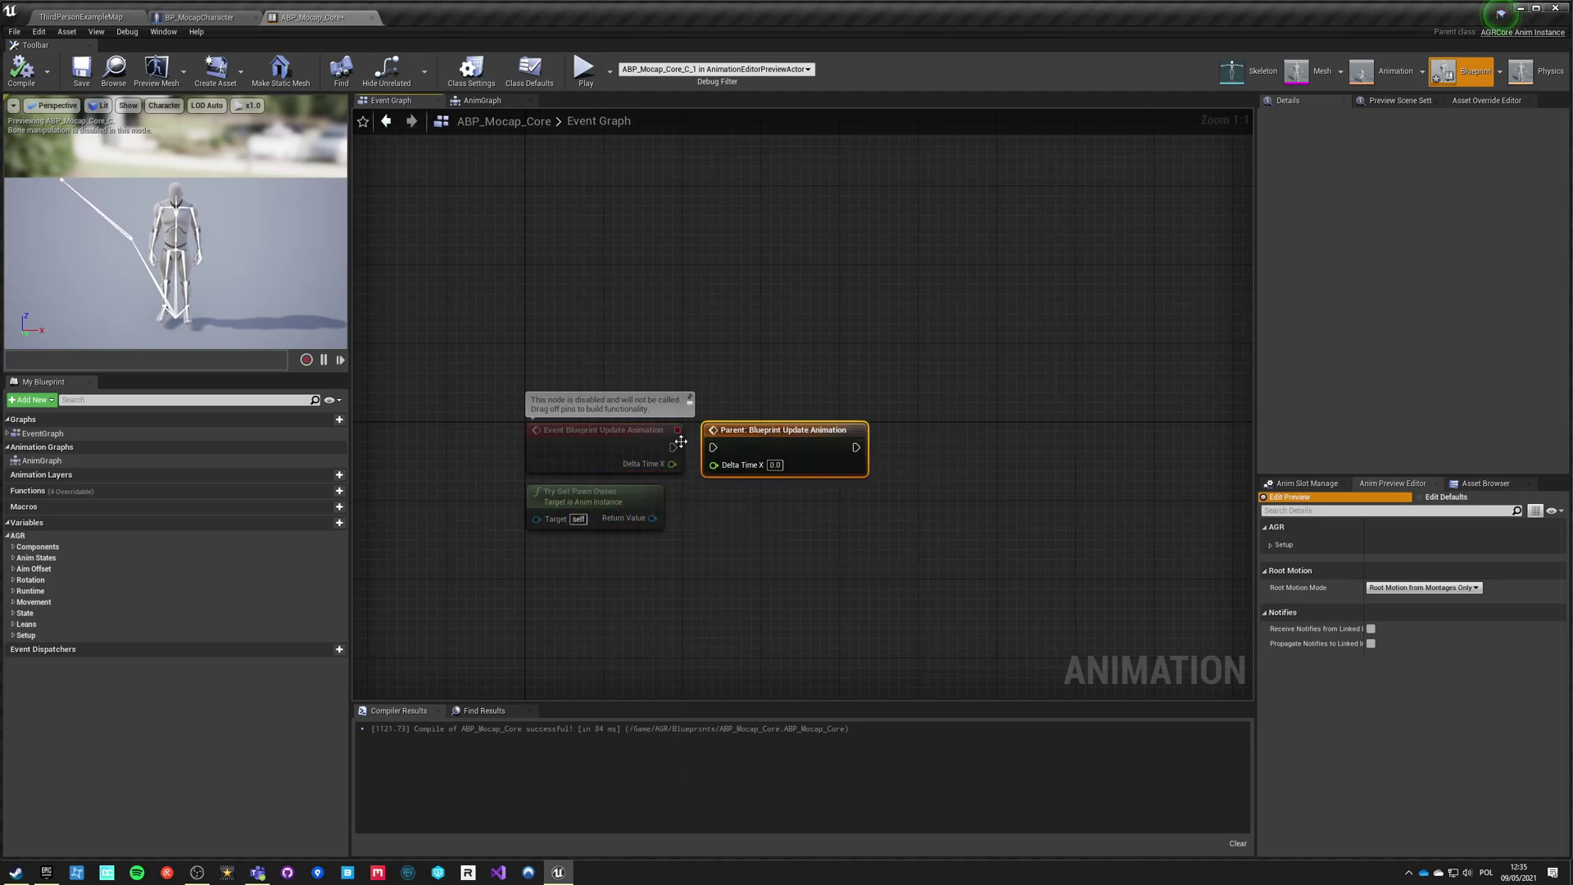
pyautogui.moveTo(714, 447); pyautogui.dragTo(719, 470)
pyautogui.click(891, 552)
pyautogui.moveTo(890, 551); pyautogui.dragTo(464, 534, button='right')
pyautogui.moveTo(484, 442); pyautogui.dragTo(580, 434, button='right')
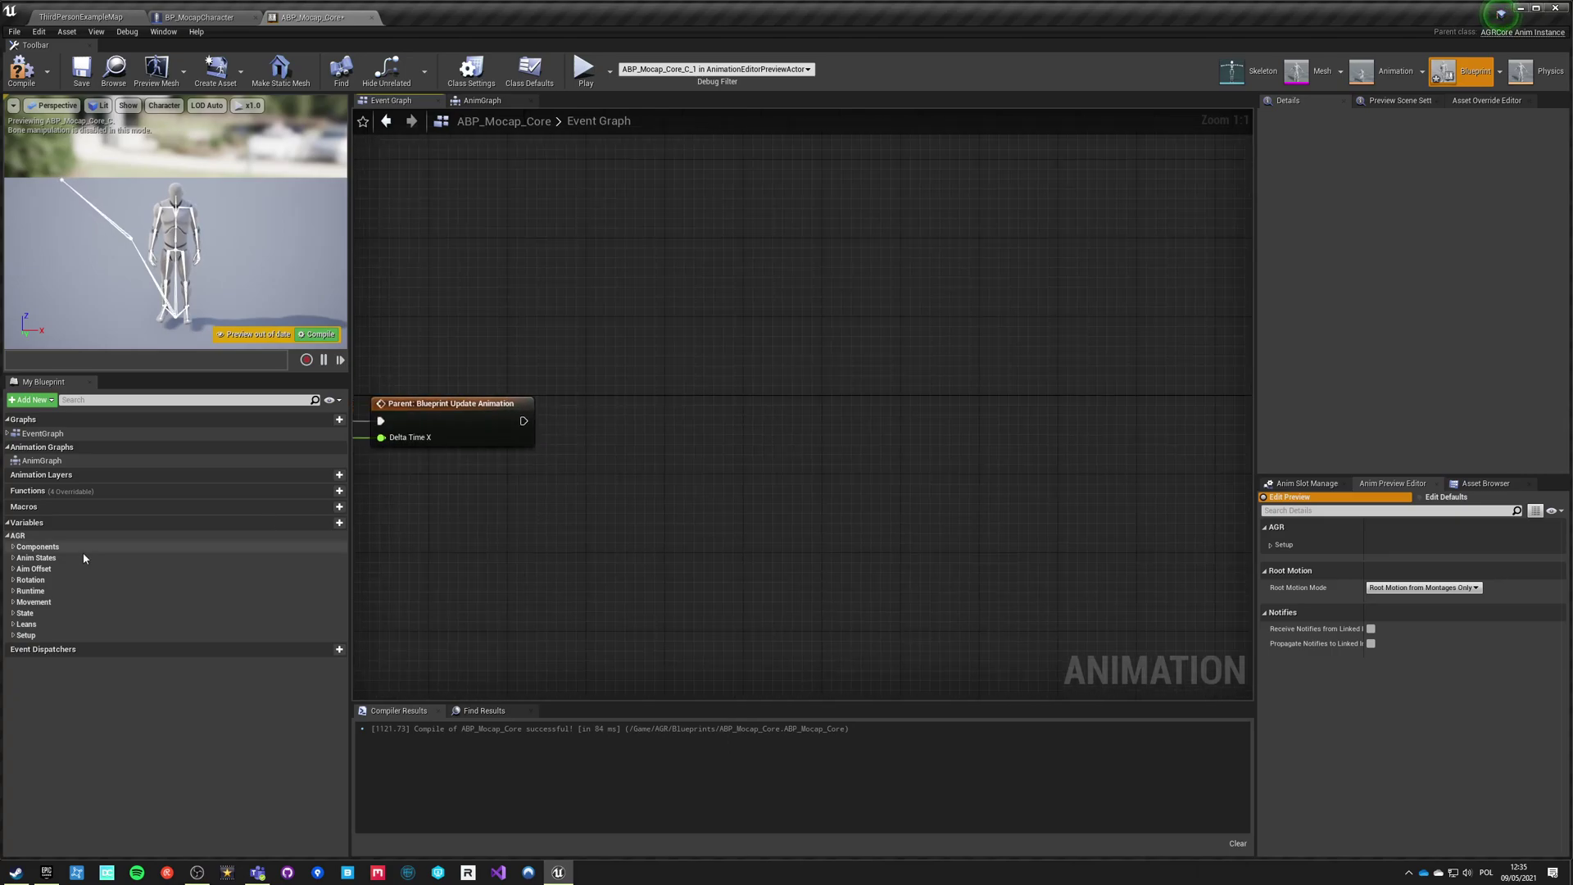
# Step: Add getters for the inherited Movement variables ForwardVelocity and StrafeVelocity to the Event Graph
pyautogui.click(13, 604)
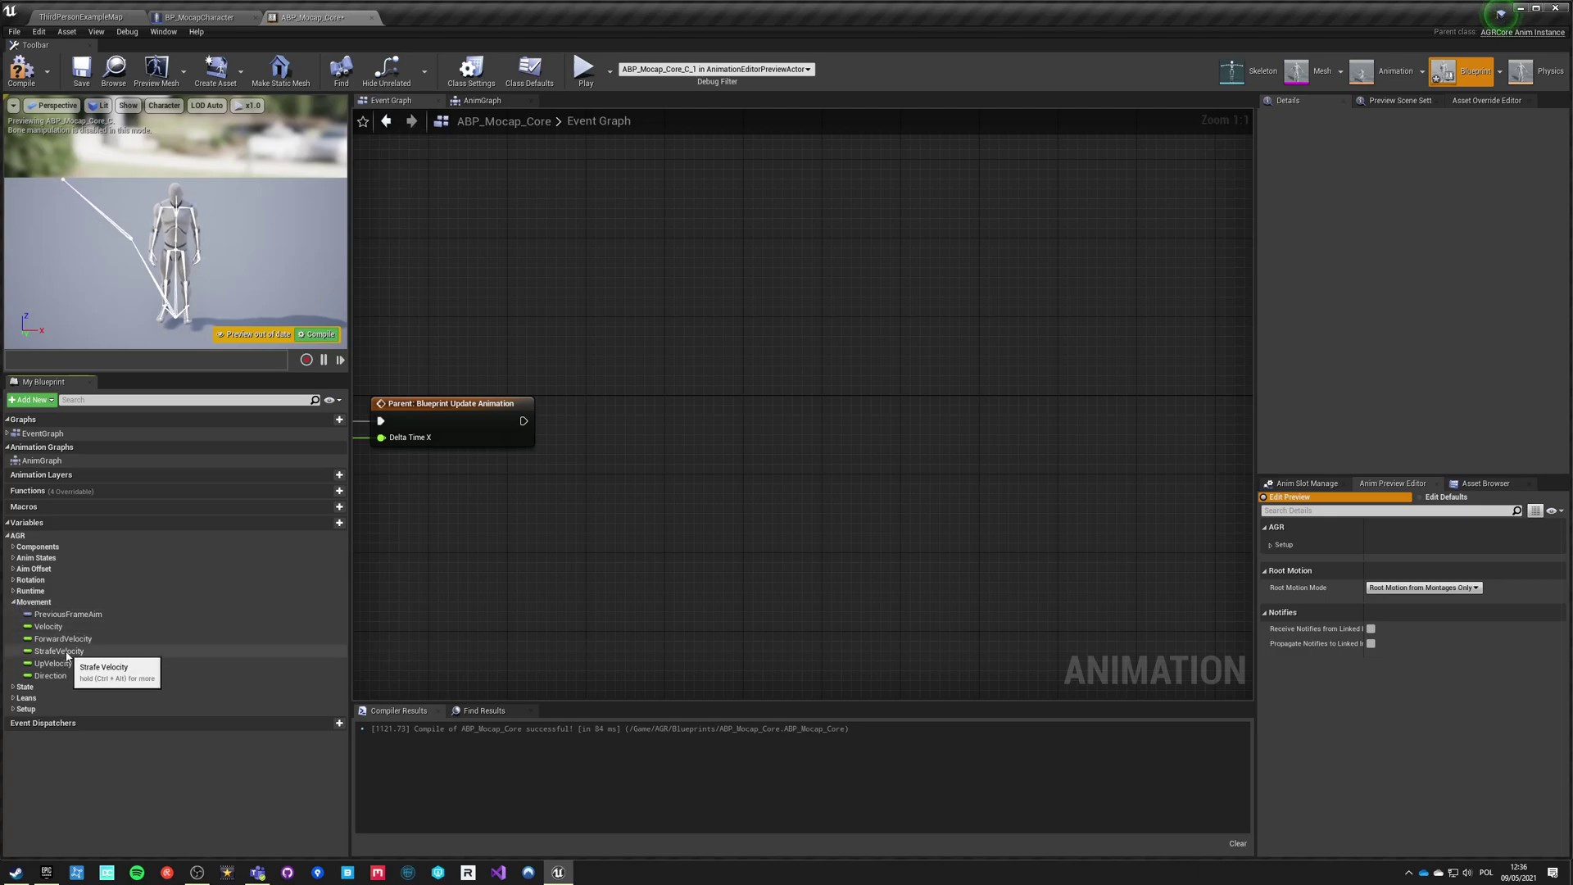
pyautogui.moveTo(63, 638); pyautogui.dragTo(570, 369)
pyautogui.click(602, 382)
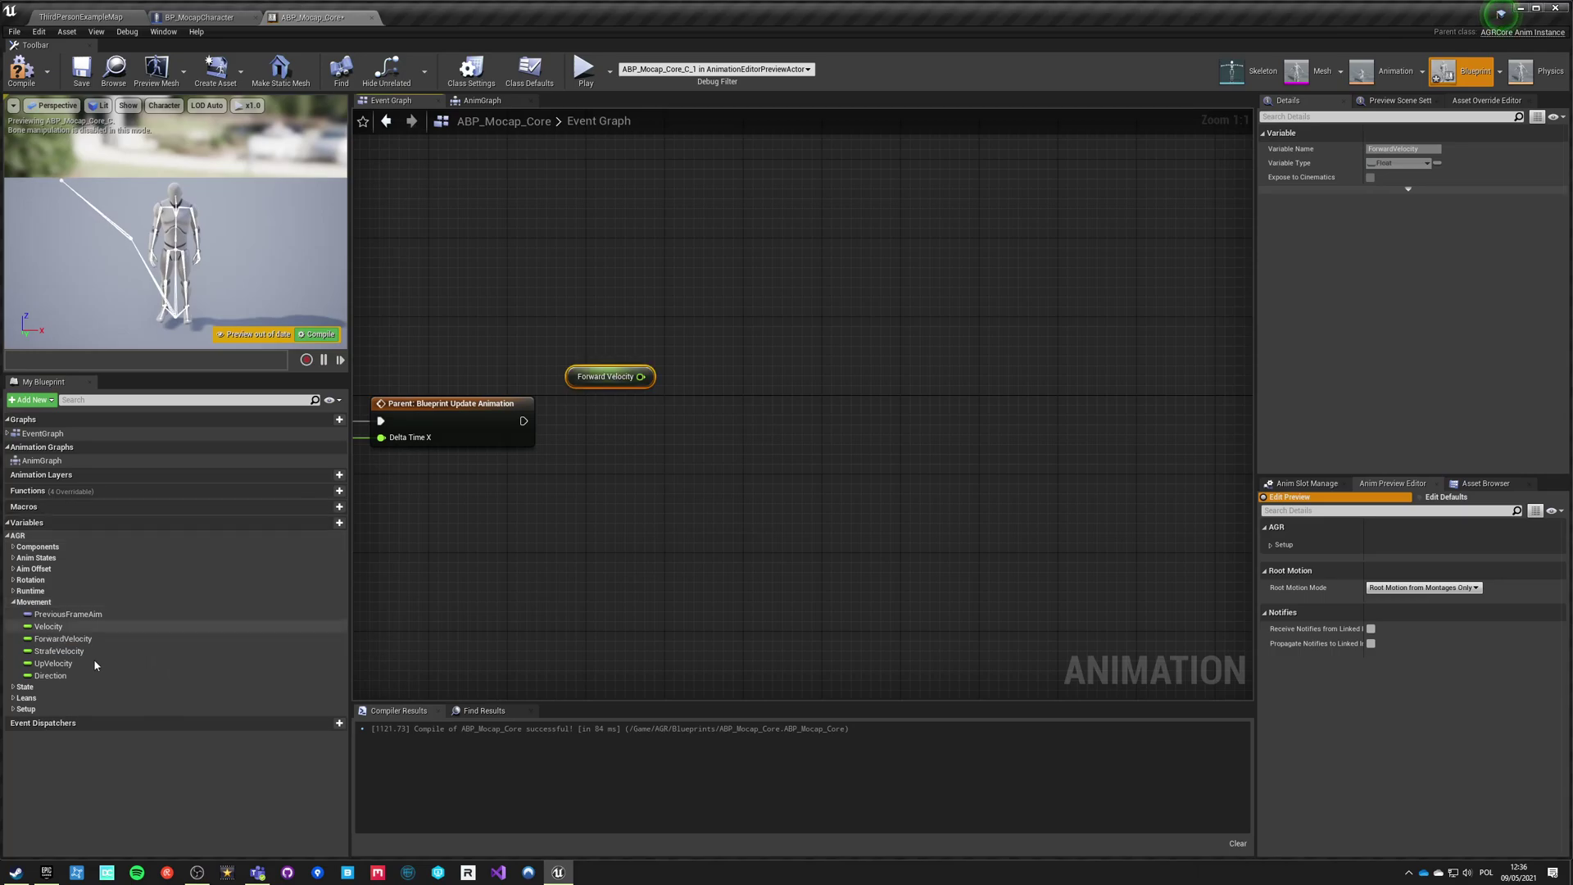
pyautogui.moveTo(57, 653); pyautogui.dragTo(596, 532)
pyautogui.keyDown('ctrl'); pyautogui.moveTo(569, 461); pyautogui.dragTo(571, 462); pyautogui.keyUp('ctrl')
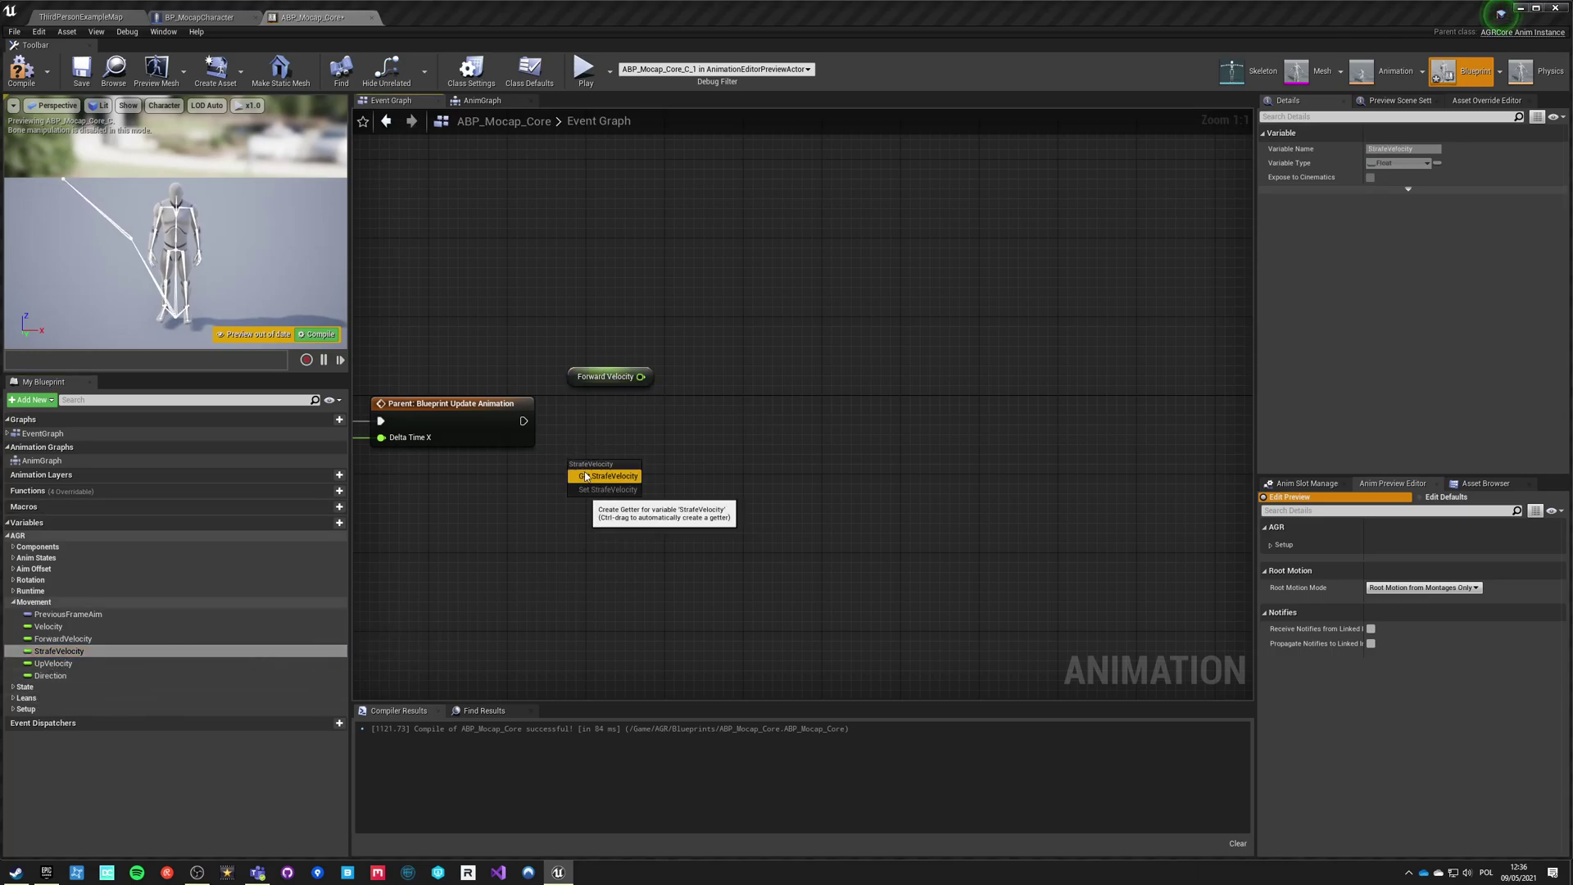
# Step: Divide Forward Velocity and Strafe Velocity each by 360 using separate float division nodes
pyautogui.moveTo(737, 403); pyautogui.dragTo(738, 403)
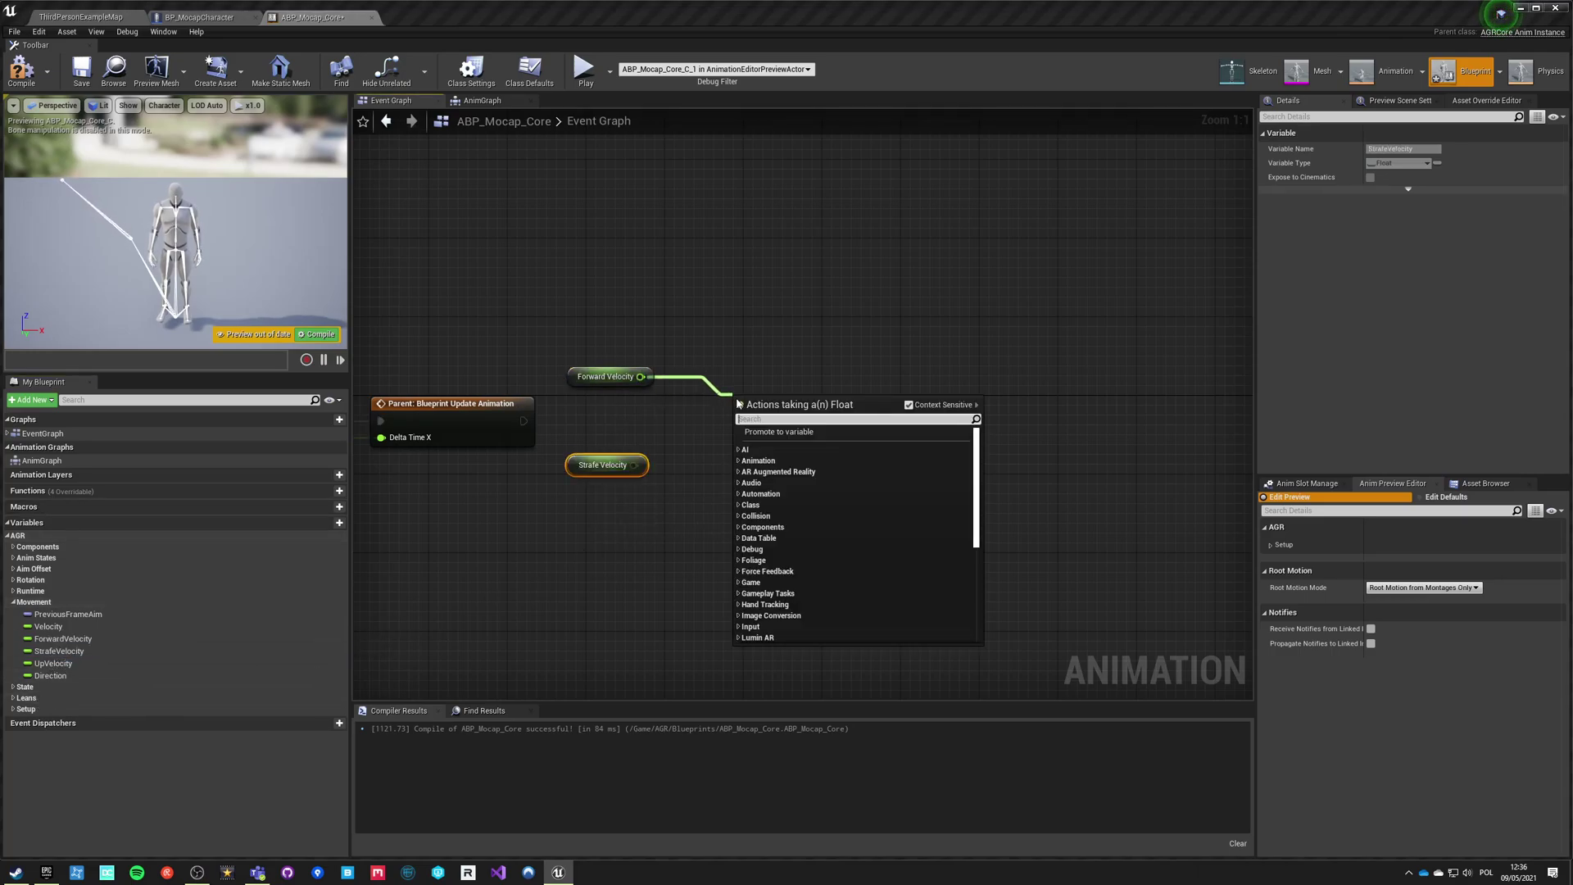
pyautogui.write('/')
pyautogui.press('Return')
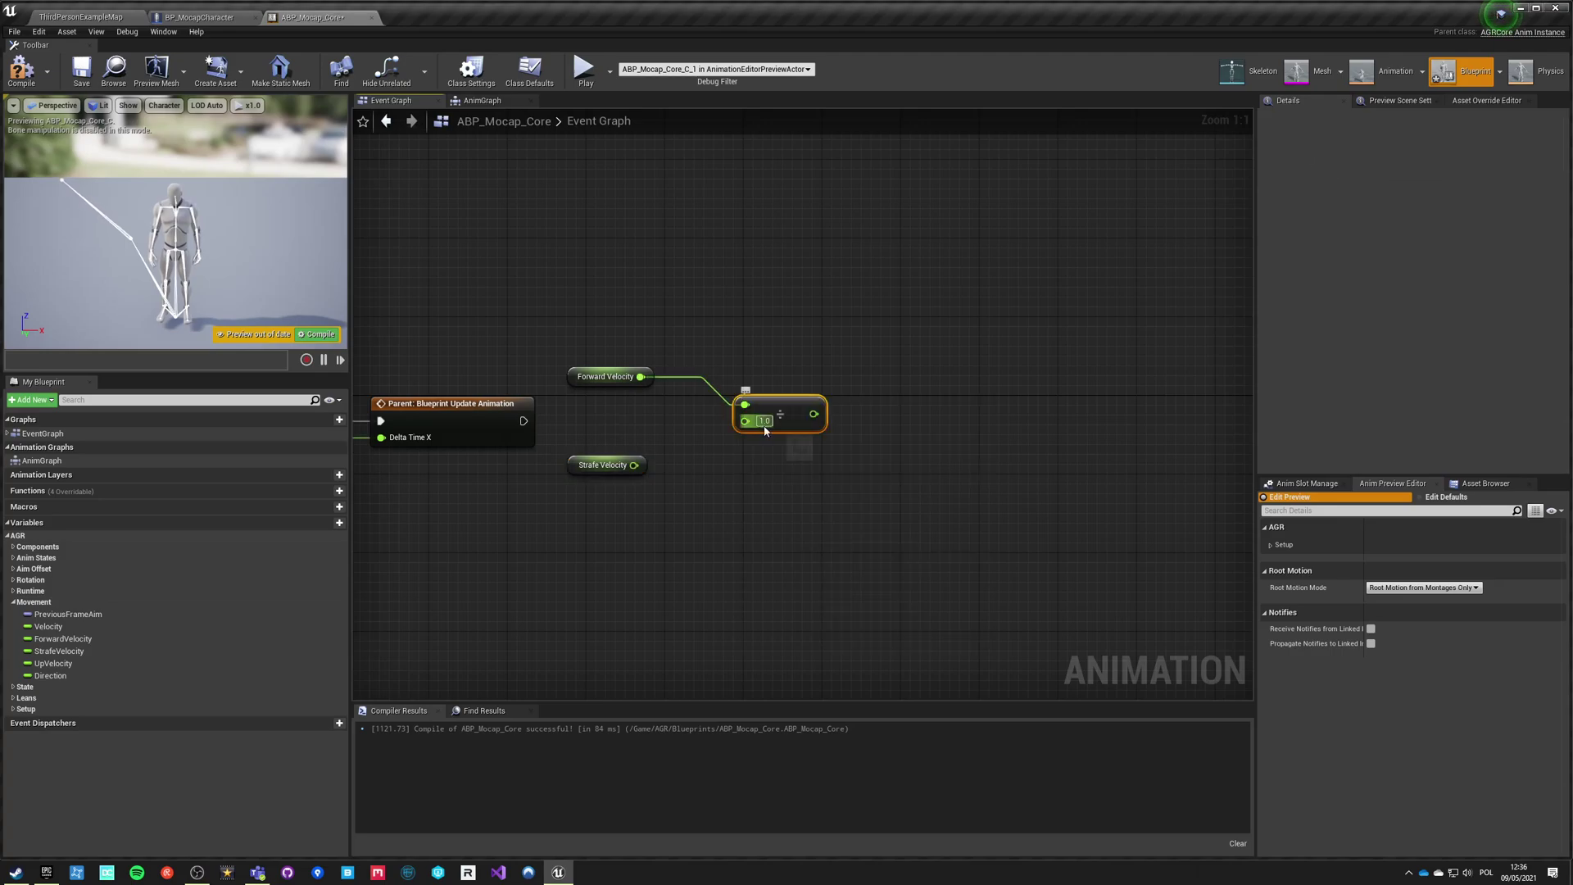
pyautogui.write('360')
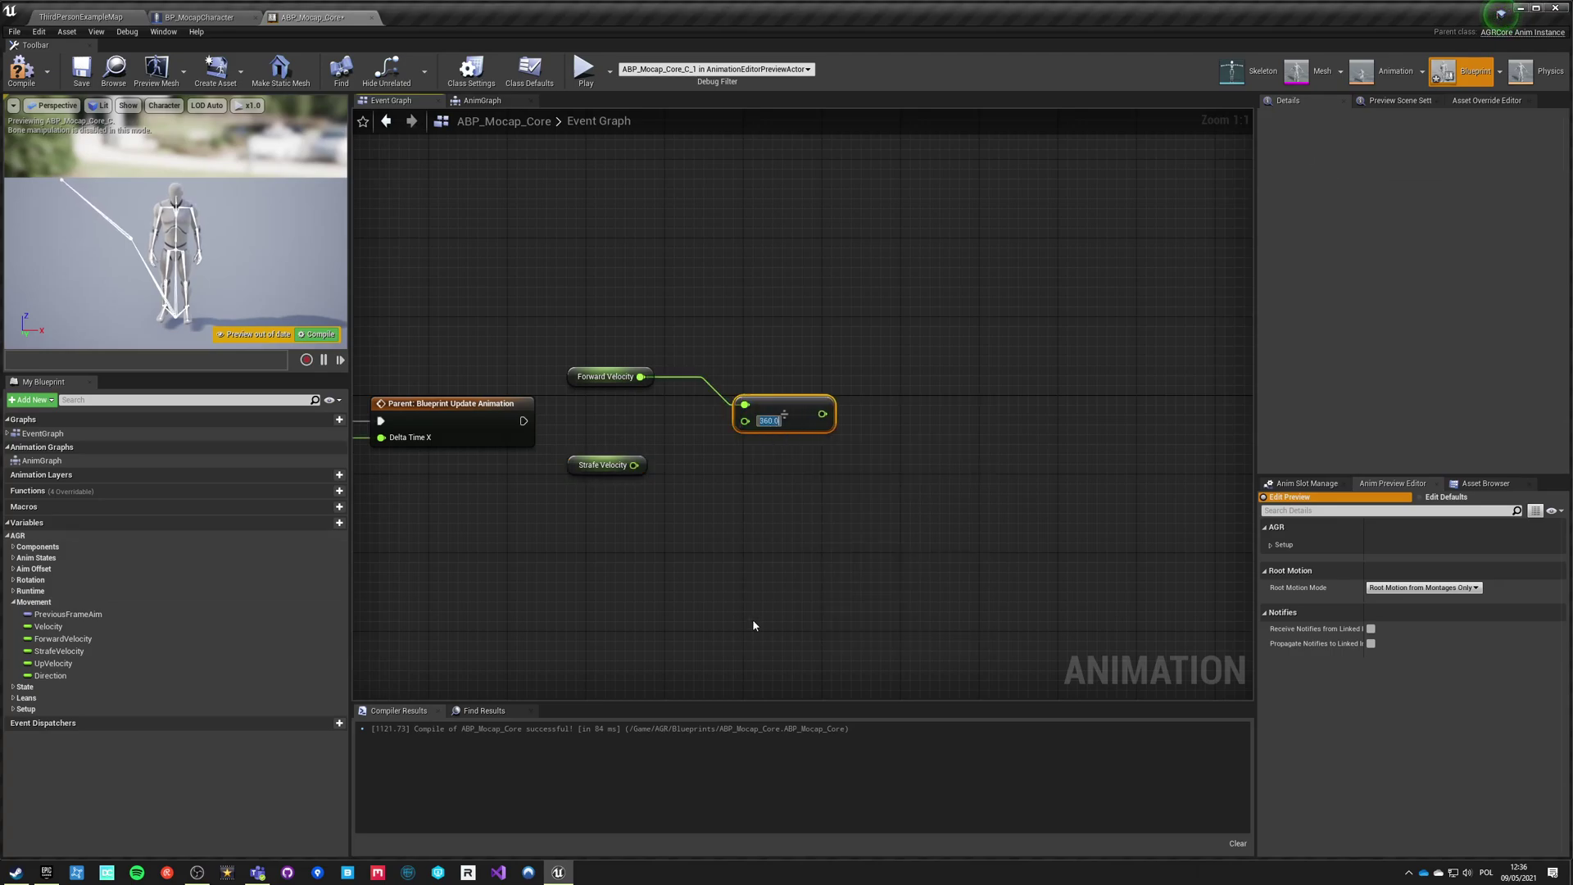
pyautogui.press('Return')
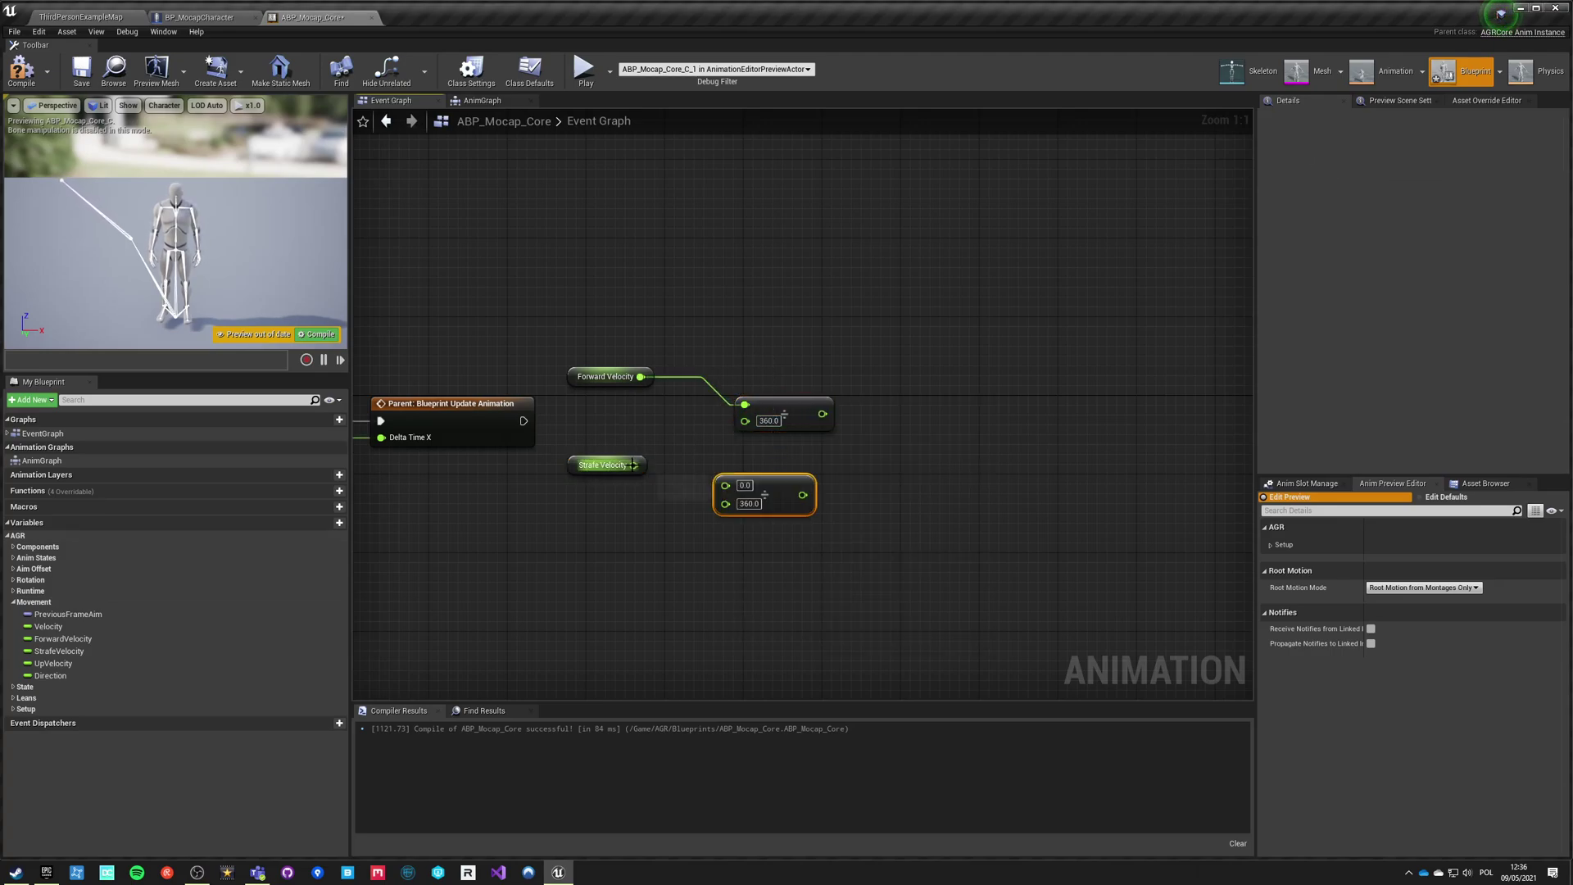
pyautogui.moveTo(575, 467); pyautogui.dragTo(613, 522)
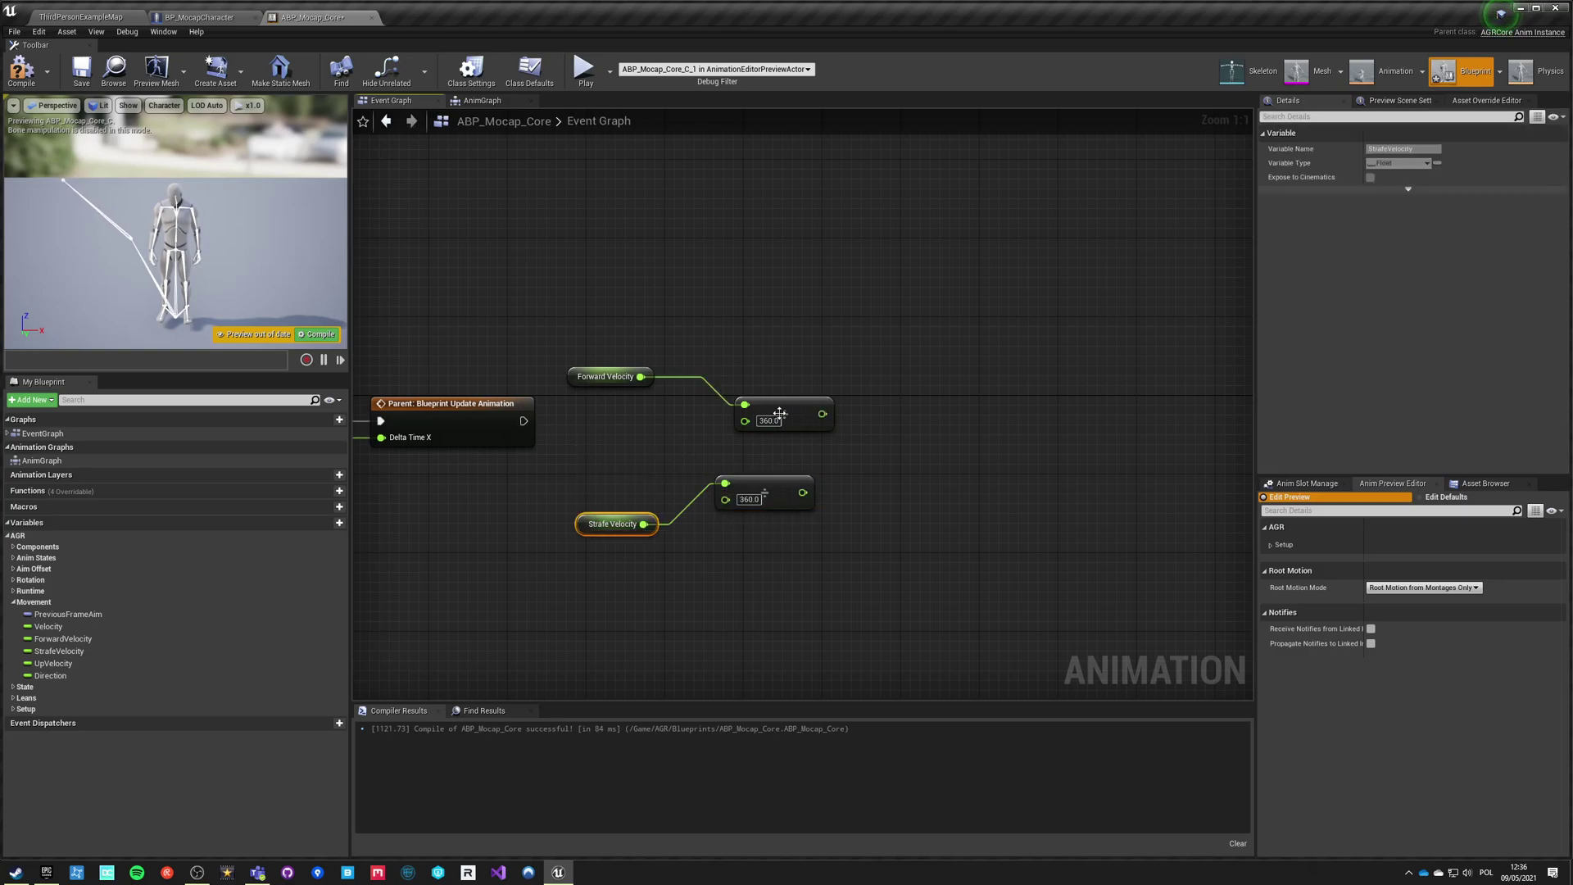
# Step: Promote the divided Forward Velocity result to a new float variable named NormalizedForward
pyautogui.rightClick(822, 413)
pyautogui.click(868, 432)
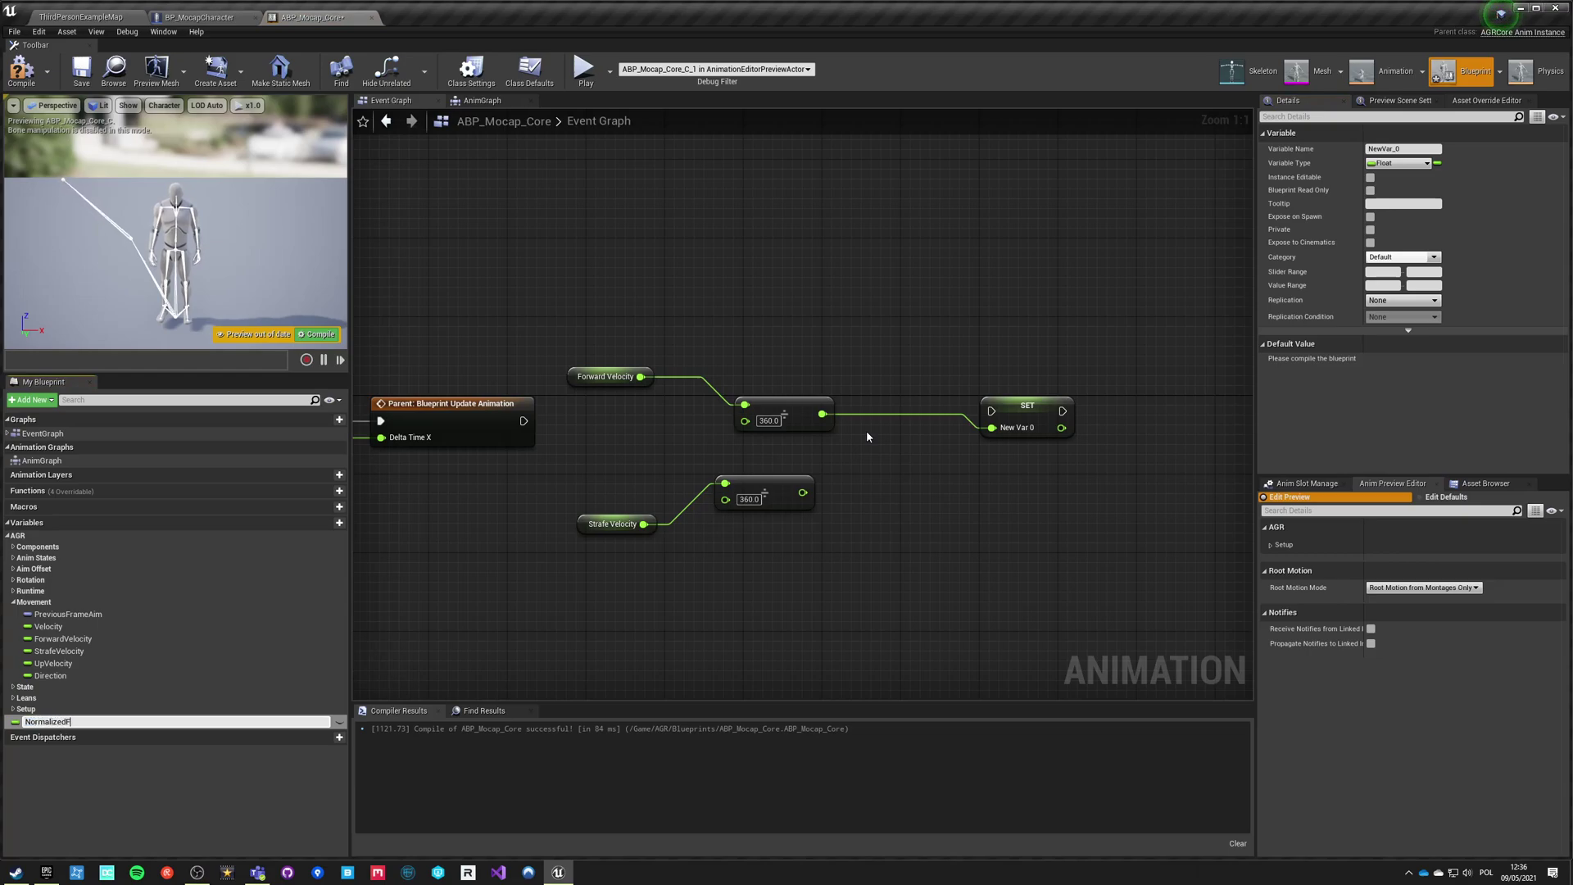
pyautogui.write('NormalizedForward')
pyautogui.press('Return')
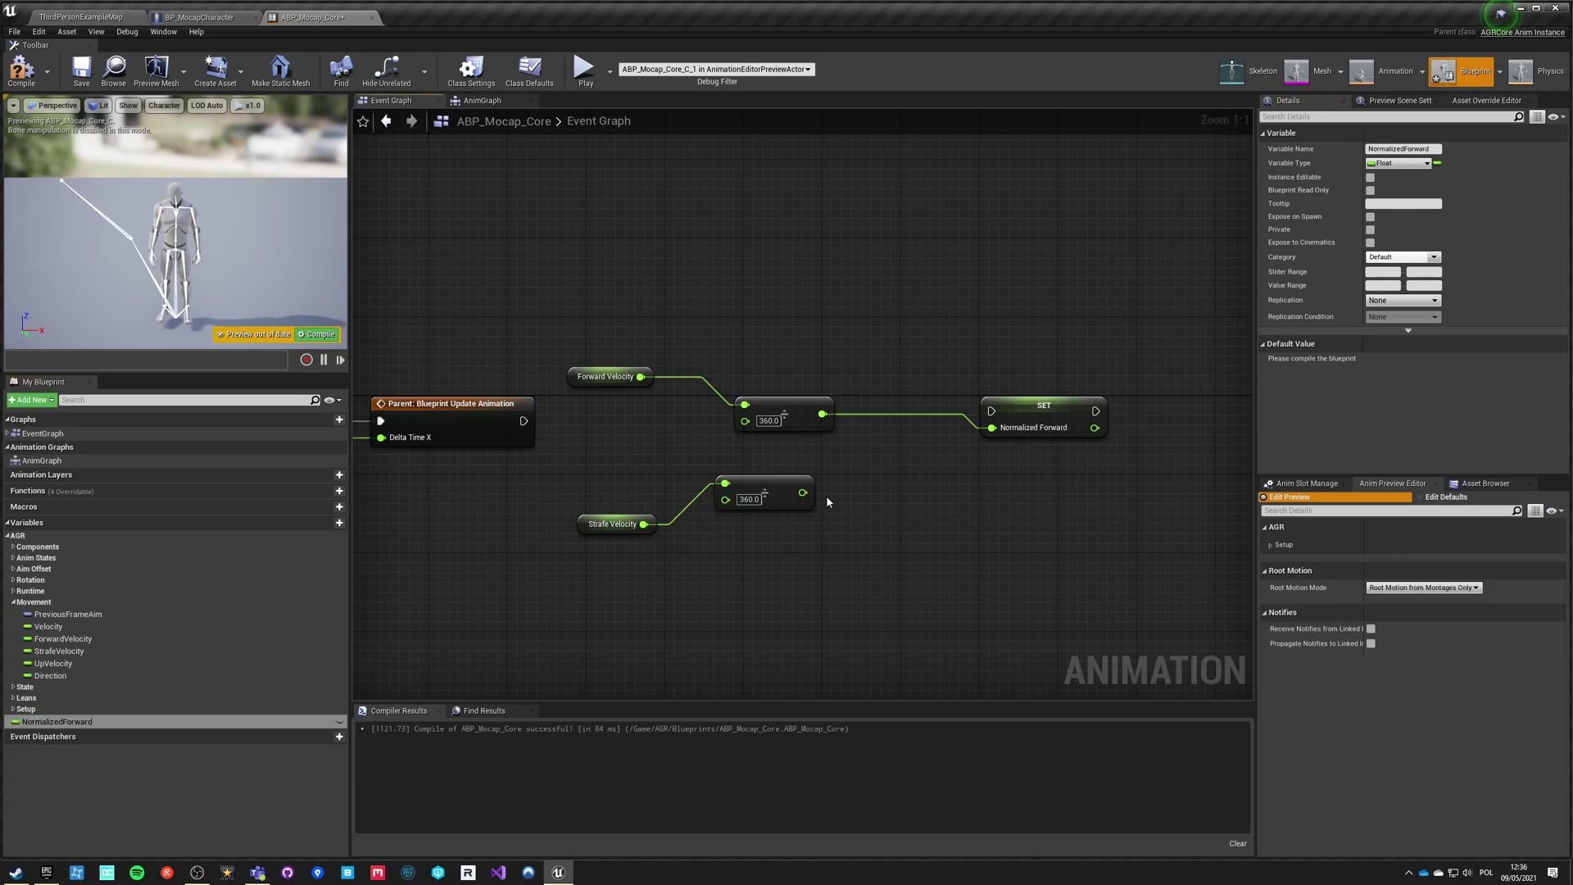
# Step: Promote the divided Strafe Velocity result to a variable named NormalizedRight, and chain the parent call through the NormalizedForward and NormalizedRight Set nodes
pyautogui.rightClick(805, 492)
pyautogui.click(832, 508)
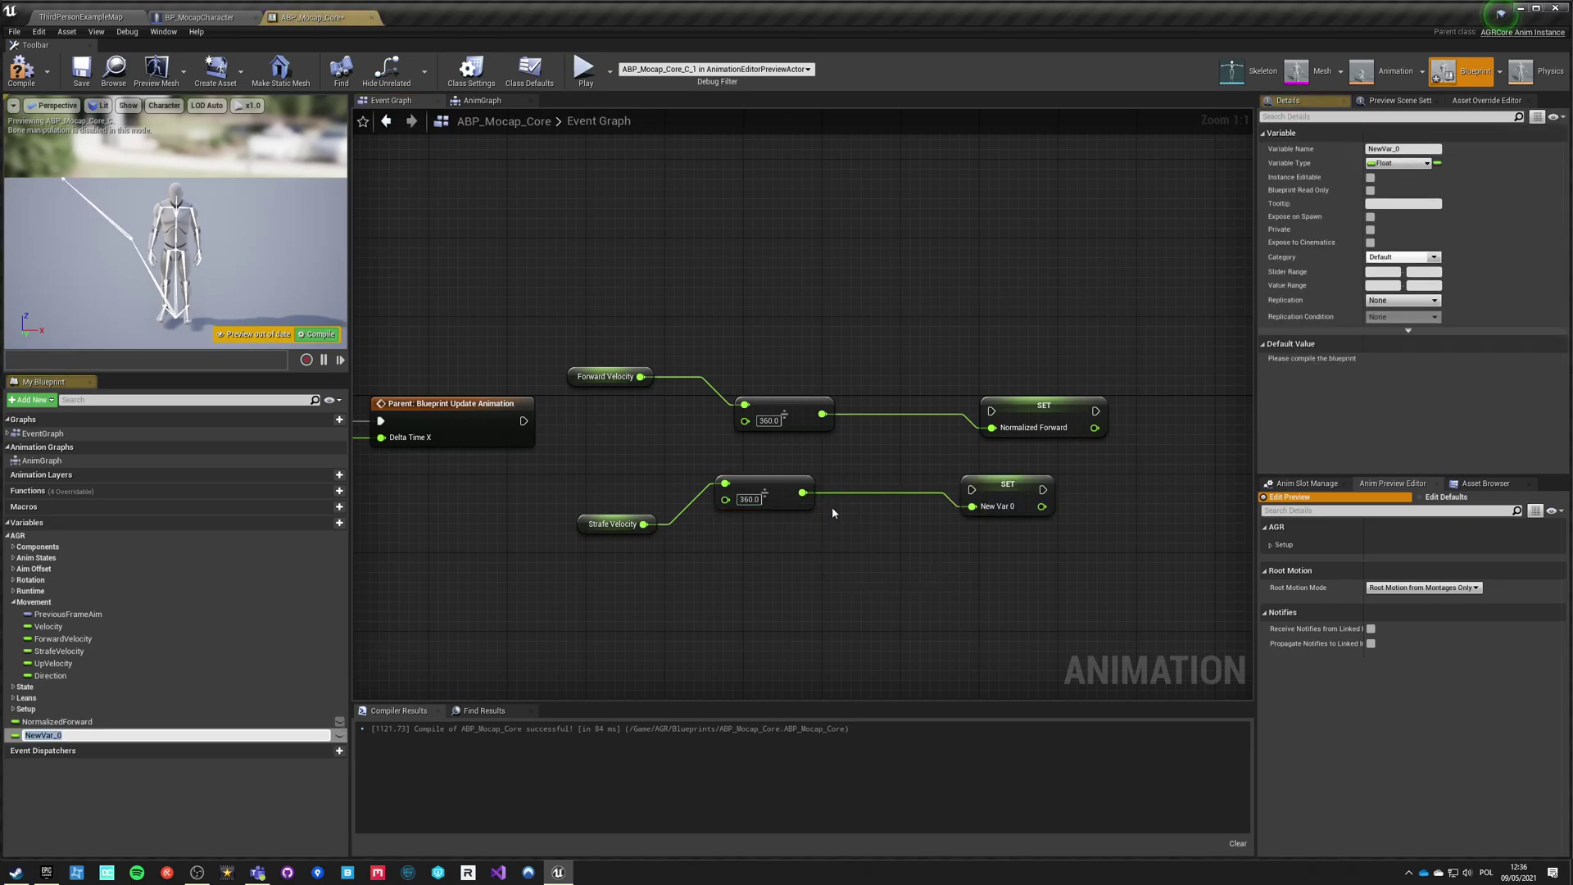
pyautogui.write('NormalizedRi')
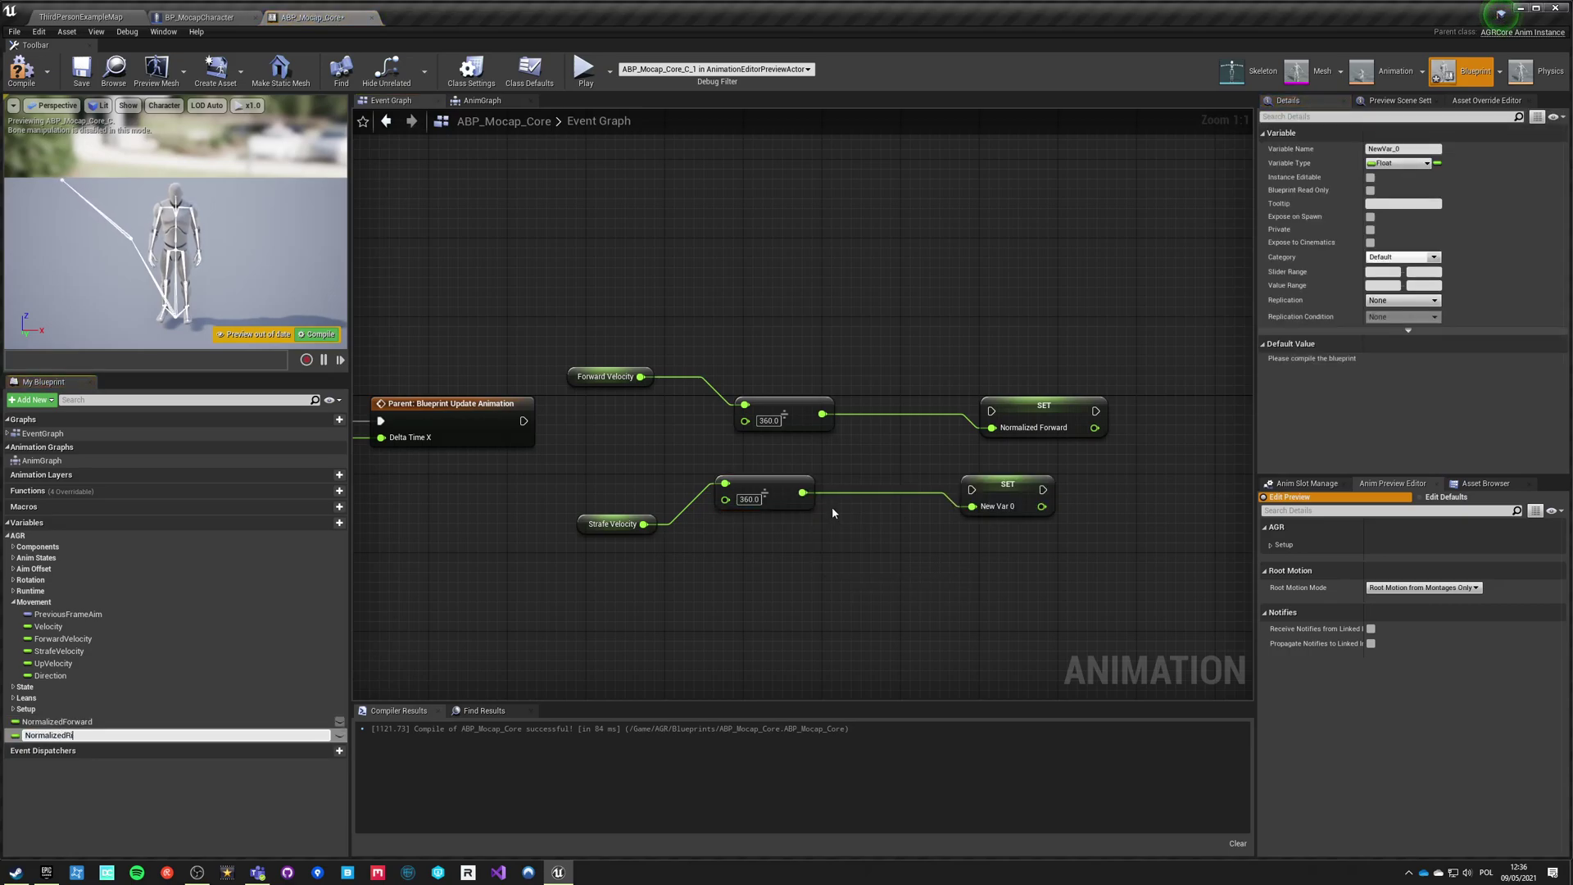
pyautogui.write('ght')
pyautogui.press('Return')
pyautogui.moveTo(971, 489); pyautogui.dragTo(1098, 411)
pyautogui.moveTo(794, 413); pyautogui.dragTo(523, 420)
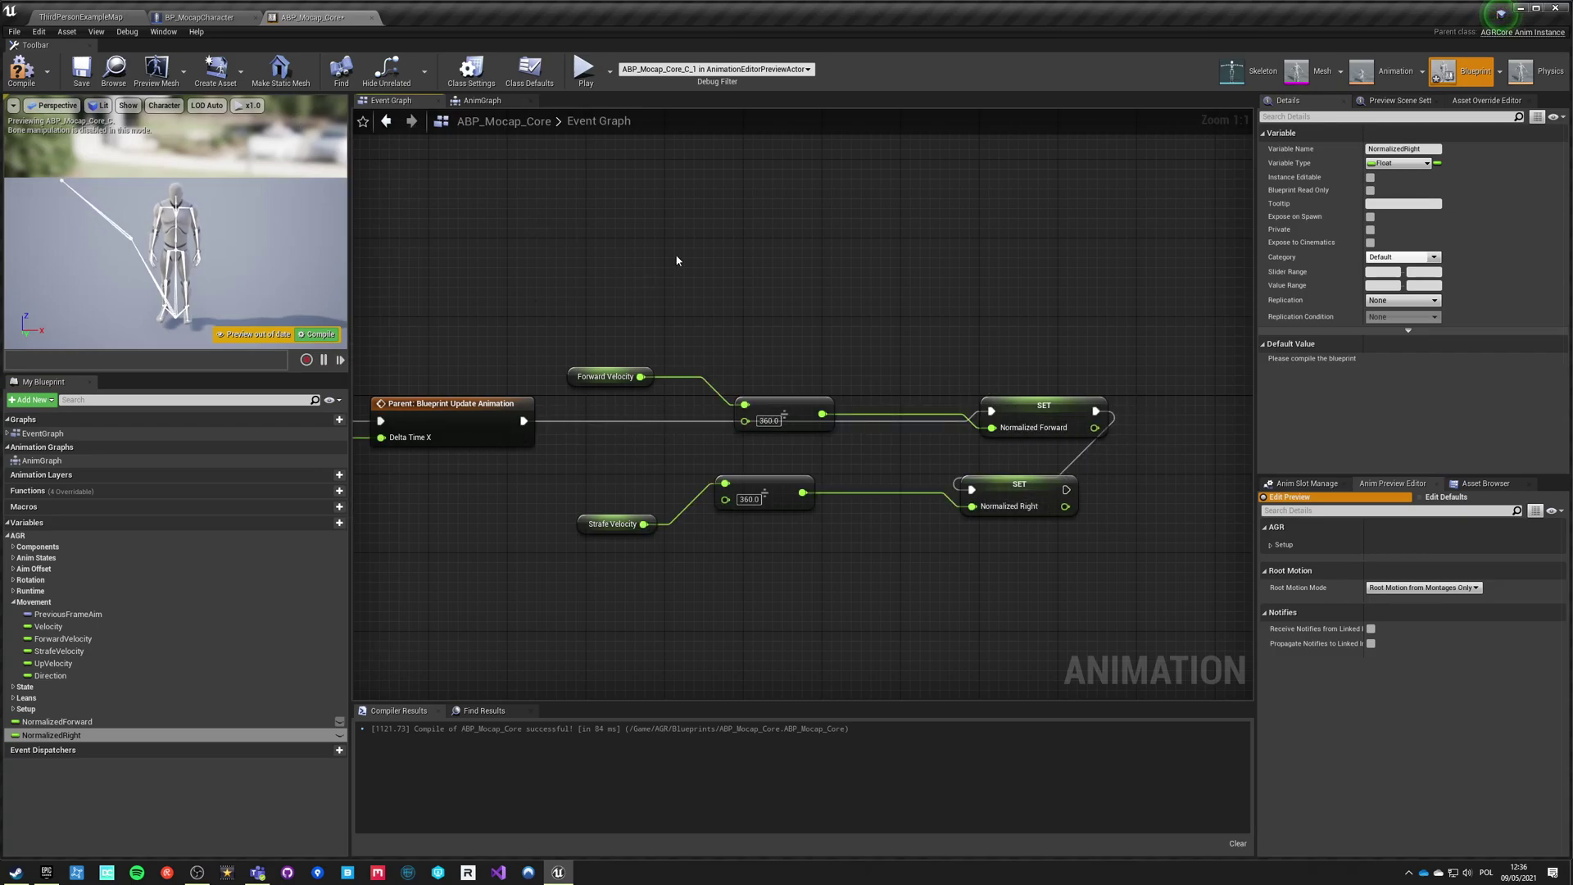
# Step: Tidy the layout of the velocity, division and Set nodes after the parent call, then compile and save ABP_Mocap_Core
pyautogui.moveTo(785, 405); pyautogui.dragTo(715, 366)
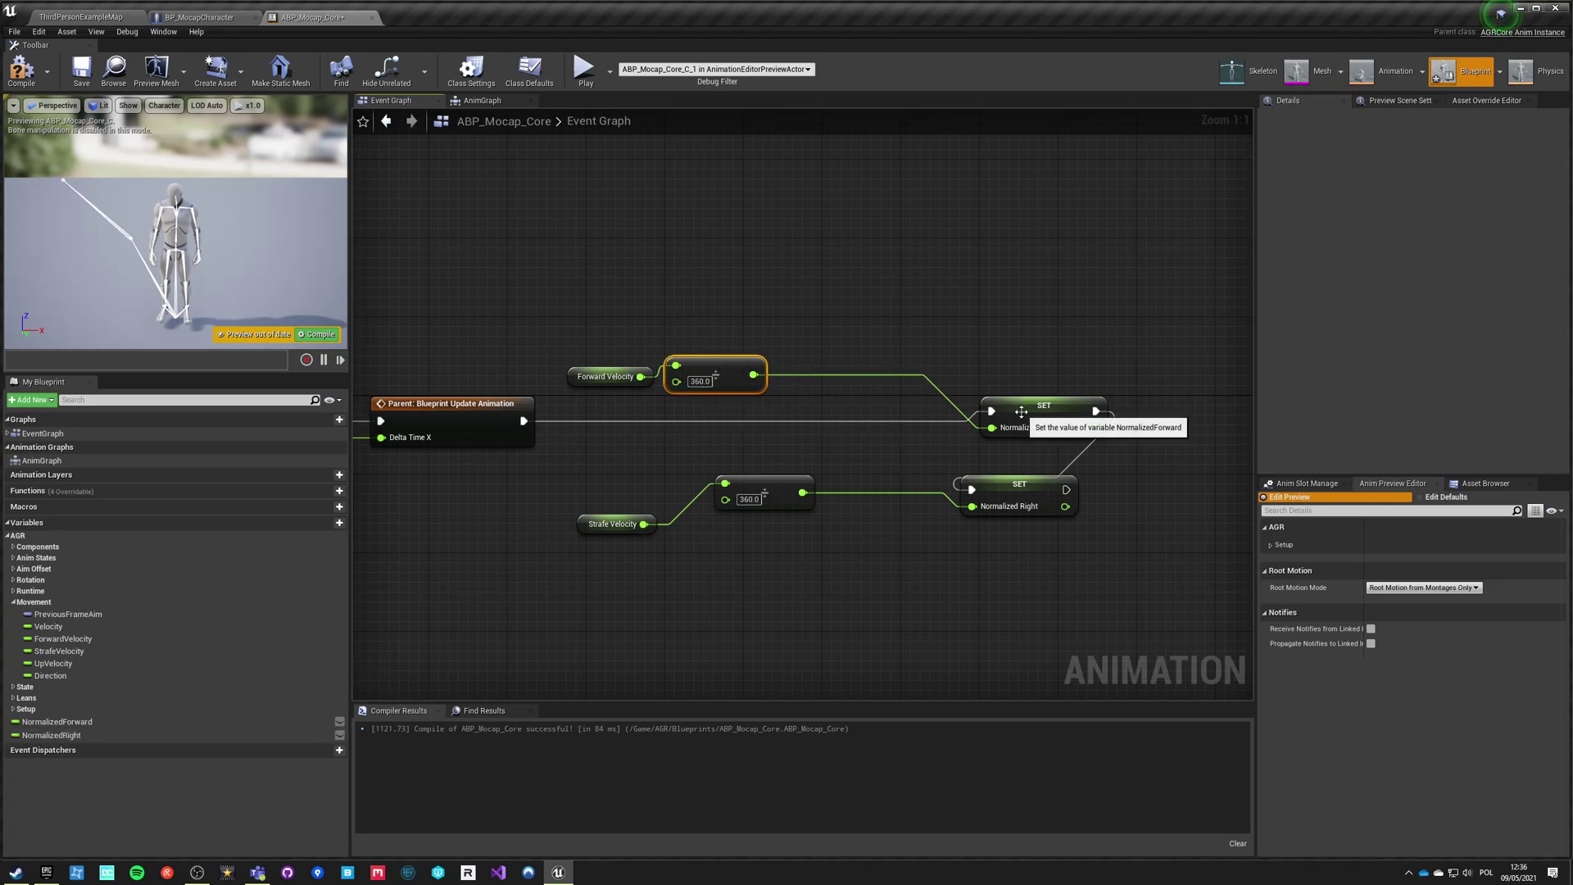
pyautogui.moveTo(1022, 416); pyautogui.dragTo(828, 417)
pyautogui.moveTo(1009, 505); pyautogui.dragTo(1007, 426)
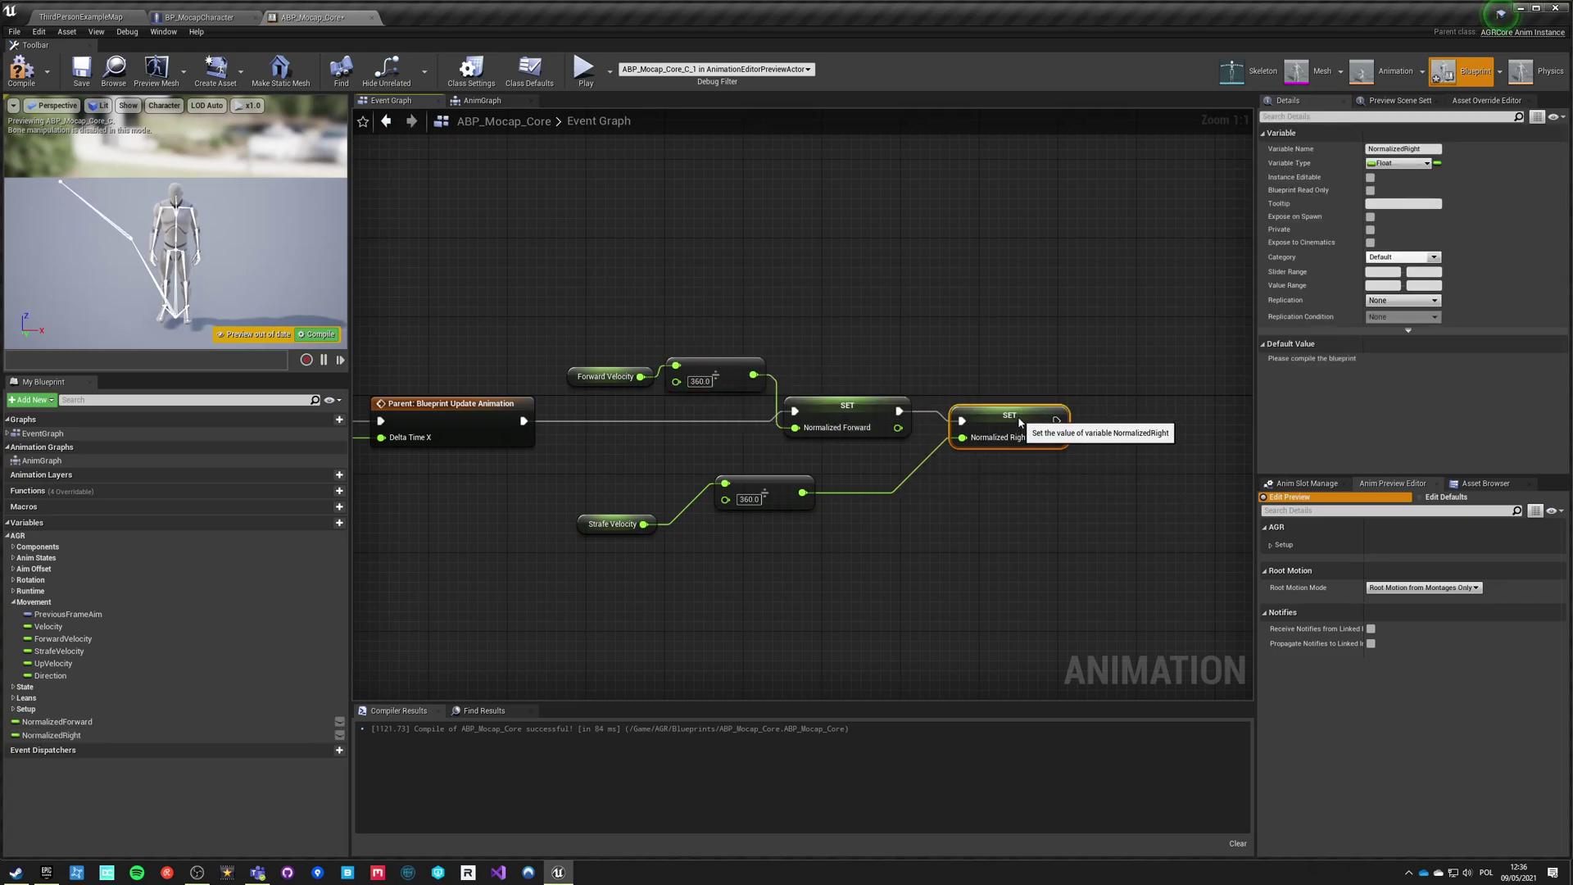
pyautogui.moveTo(767, 485); pyautogui.dragTo(895, 485)
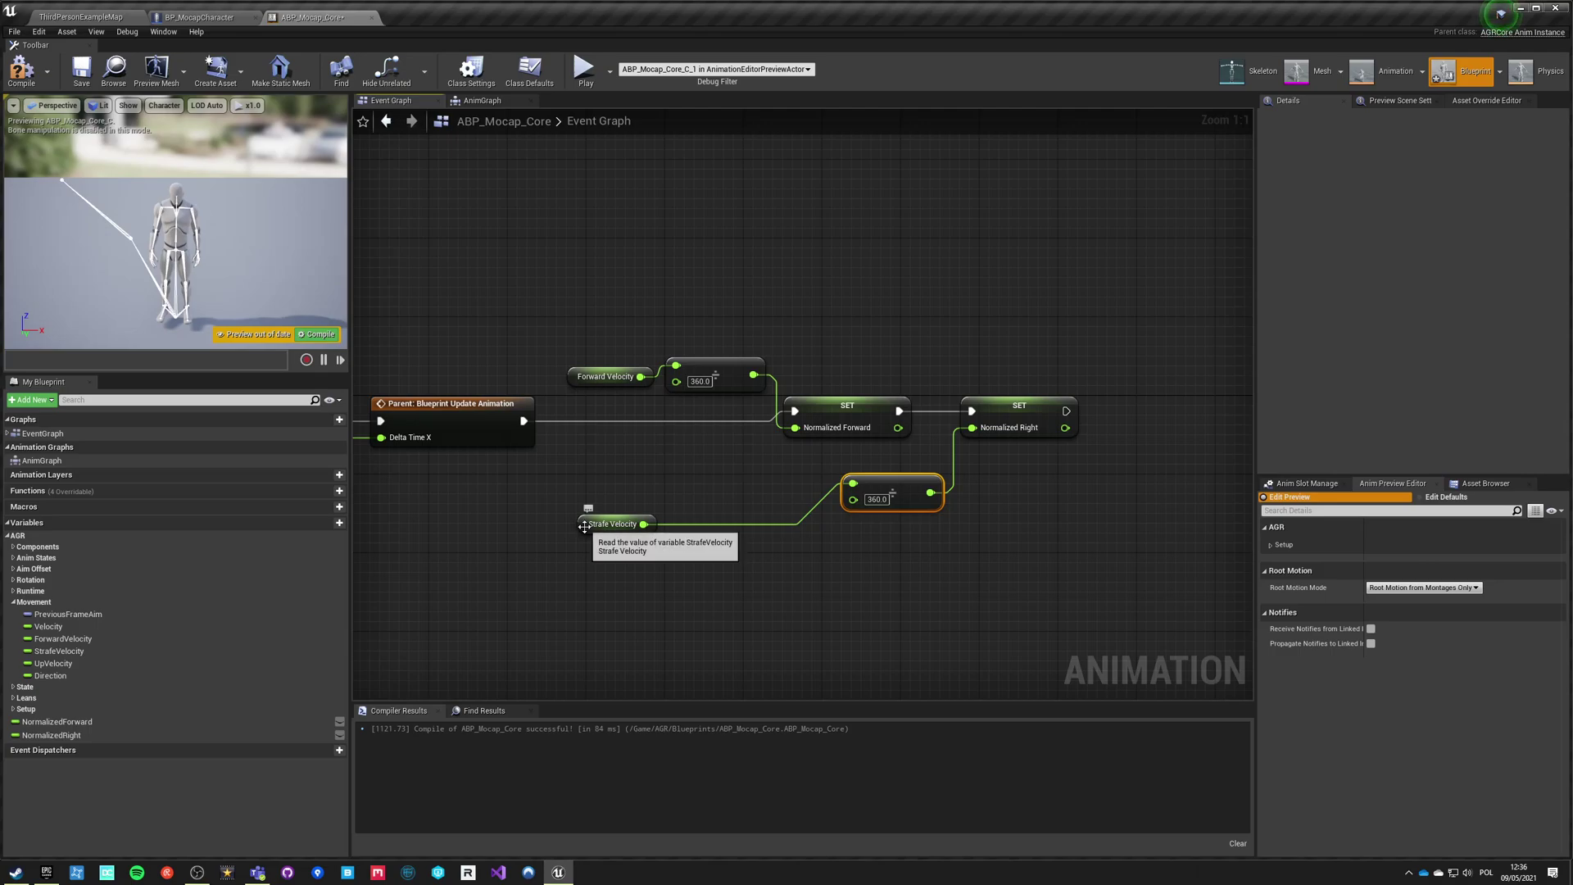
pyautogui.moveTo(589, 529); pyautogui.dragTo(754, 505)
pyautogui.click(665, 453)
pyautogui.click(19, 72)
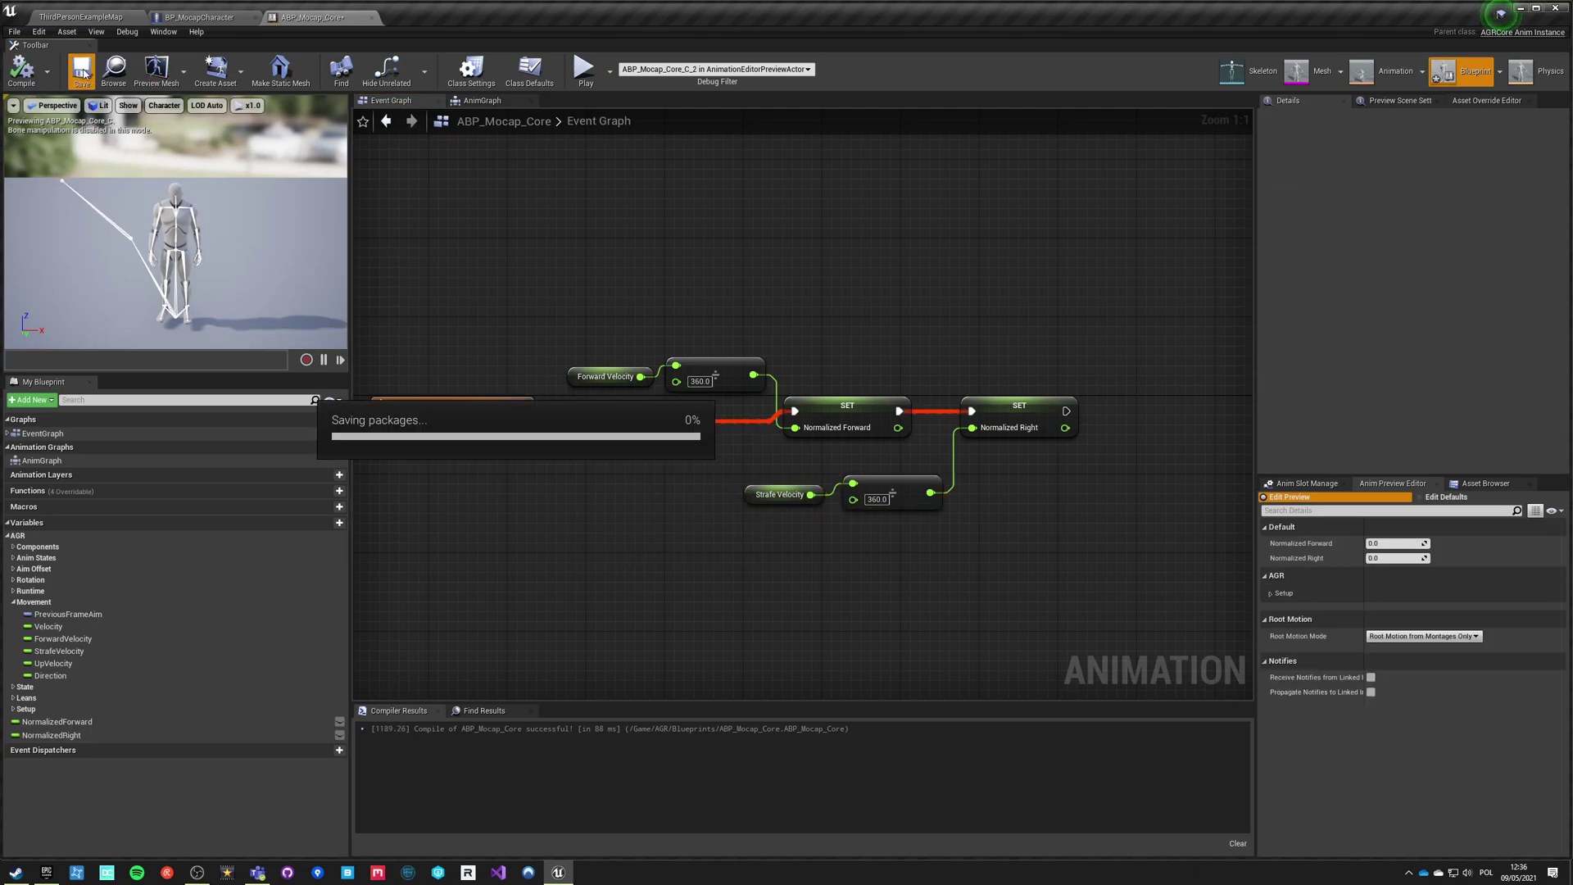
# Step: In the AnimGraph, feed NormalizedForward into ClassicStrafeMovement's WalkForward and NormalizedRight into WalkRight, then compile and save
pyautogui.click(483, 100)
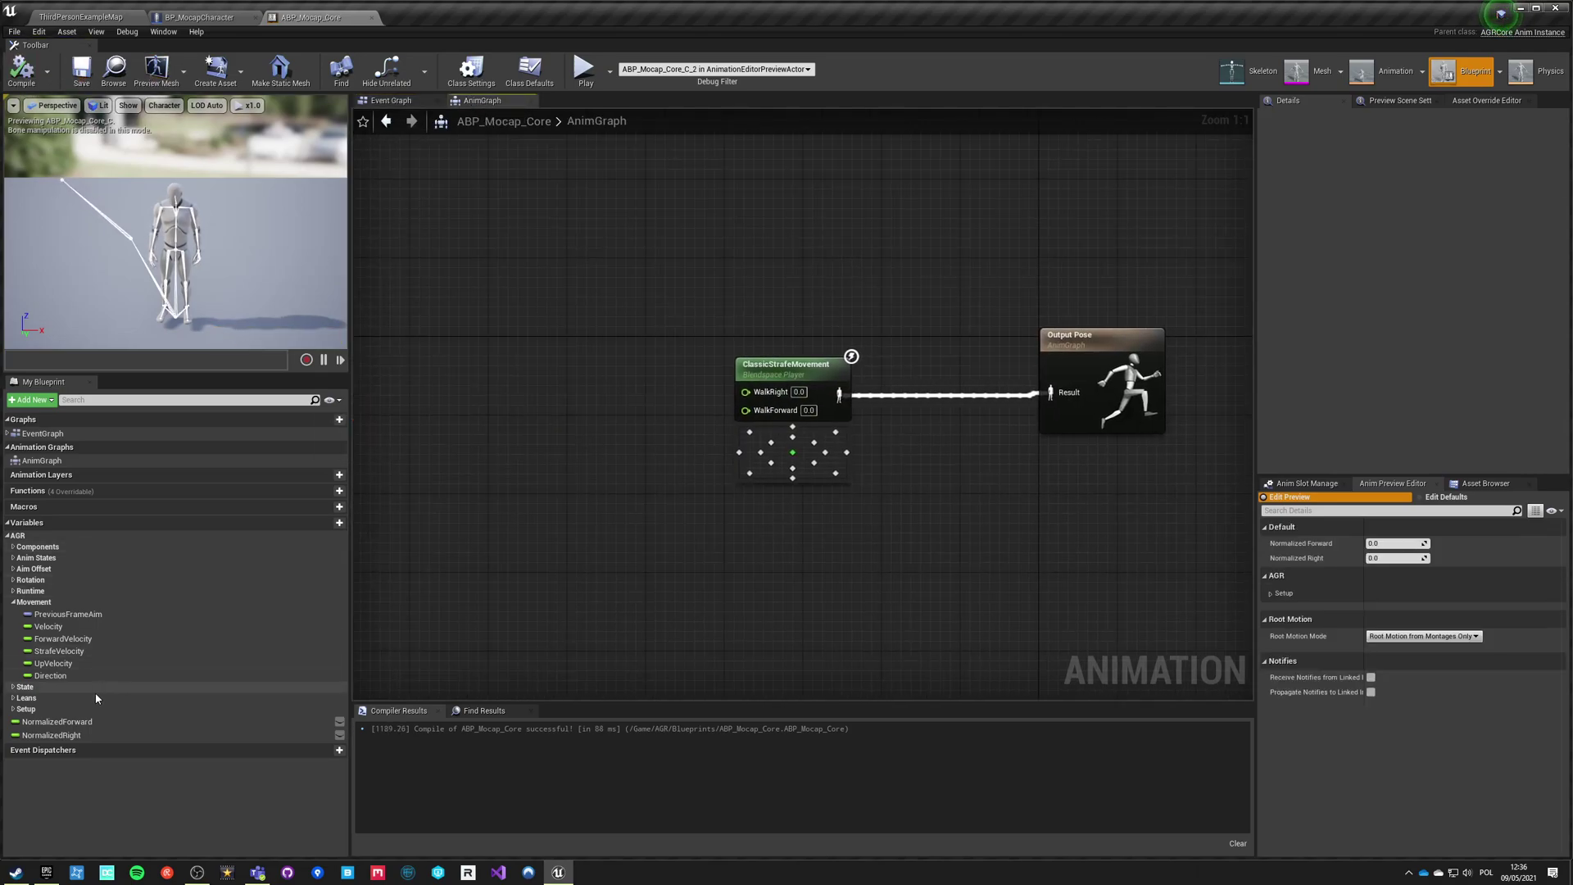
pyautogui.moveTo(57, 721); pyautogui.dragTo(751, 412)
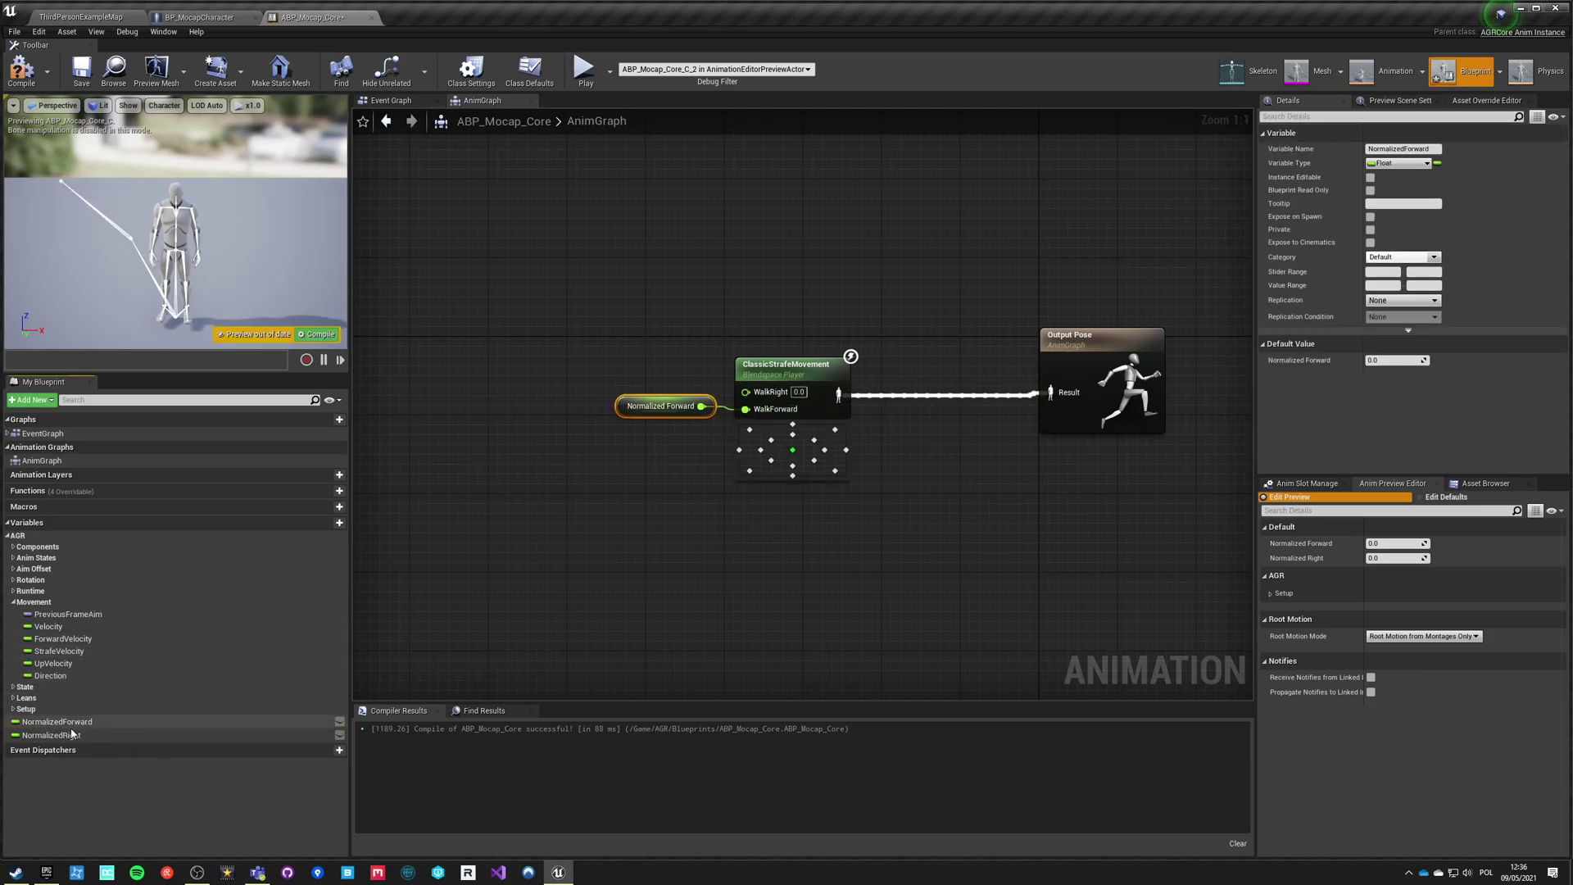
pyautogui.moveTo(51, 735); pyautogui.dragTo(137, 658)
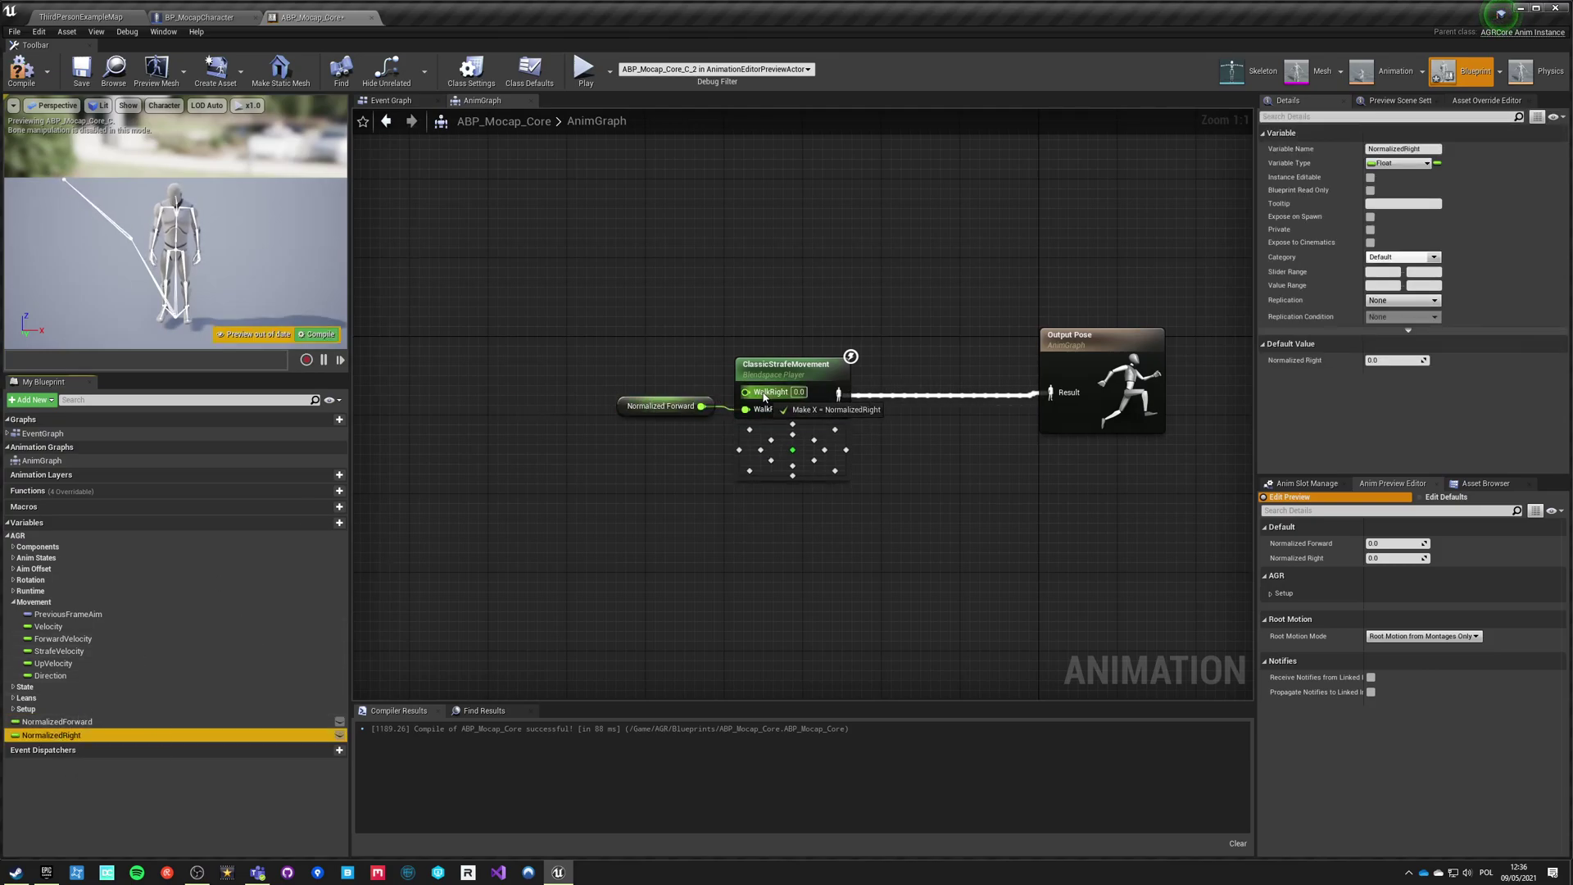
pyautogui.moveTo(764, 398); pyautogui.dragTo(764, 398)
pyautogui.click(81, 70)
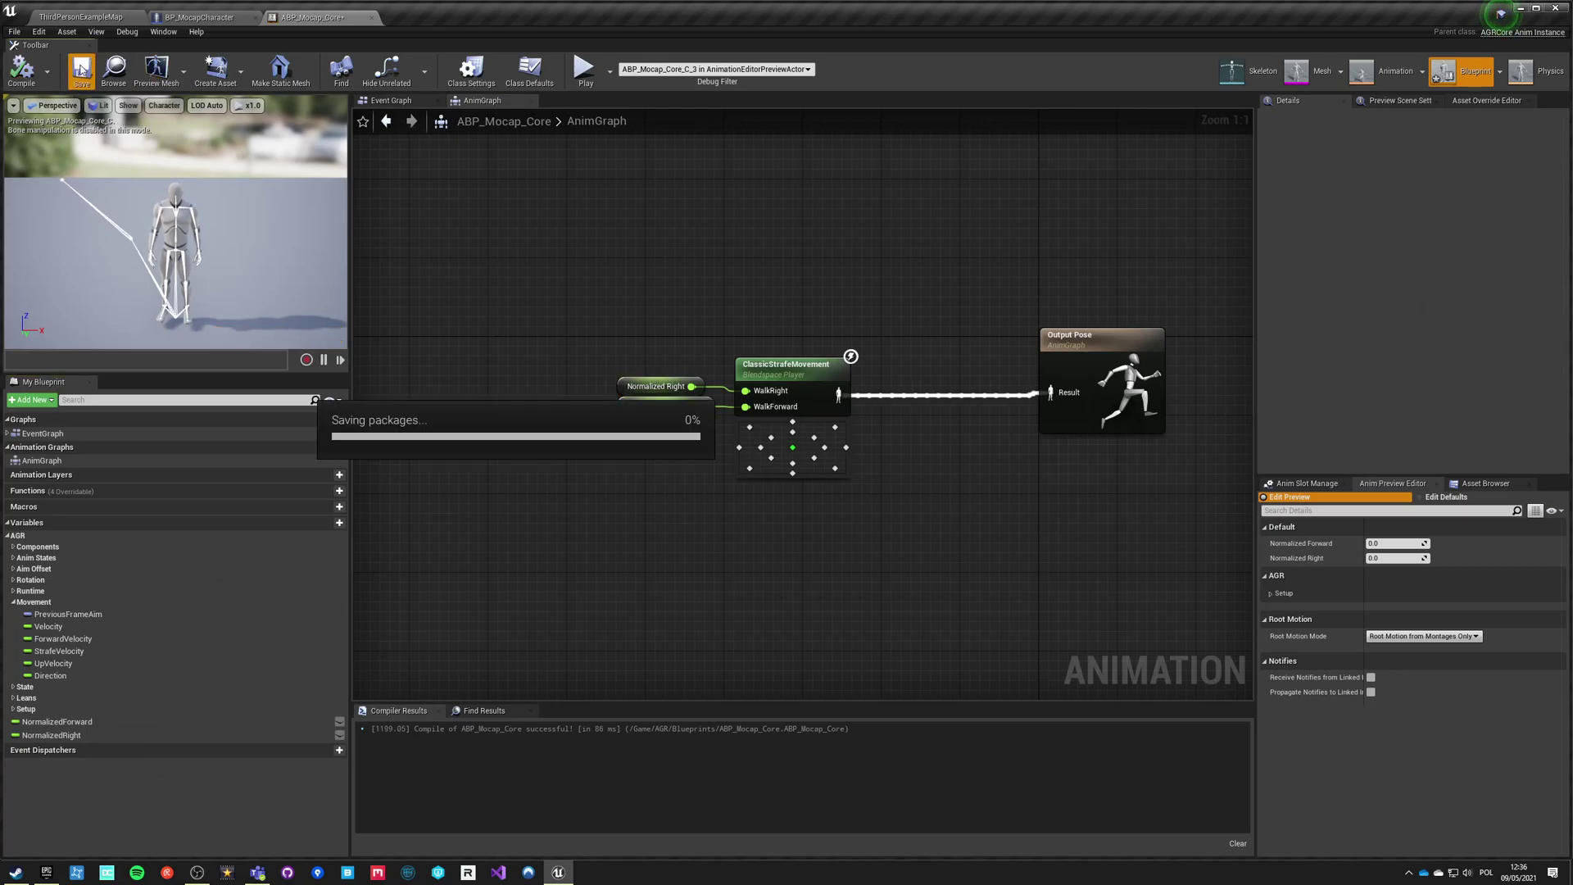
# Step: Play ThirdPersonExampleMap and run the mocap character forward, backward, sideways and diagonally to check the strafe blend space animations
pyautogui.click(172, 15)
pyautogui.click(81, 16)
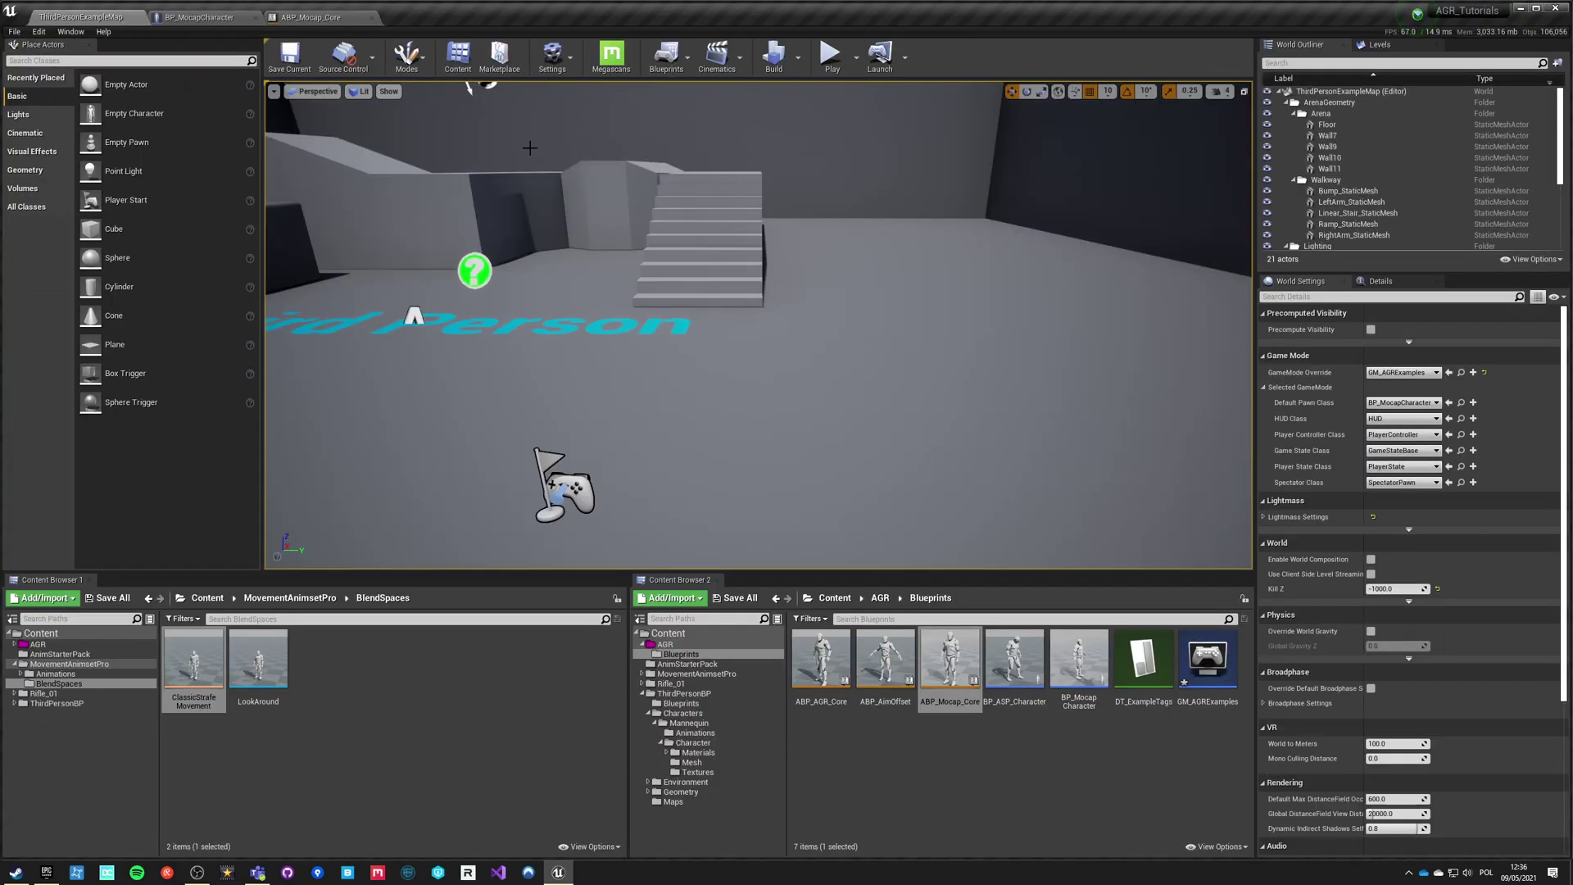
pyautogui.click(831, 55)
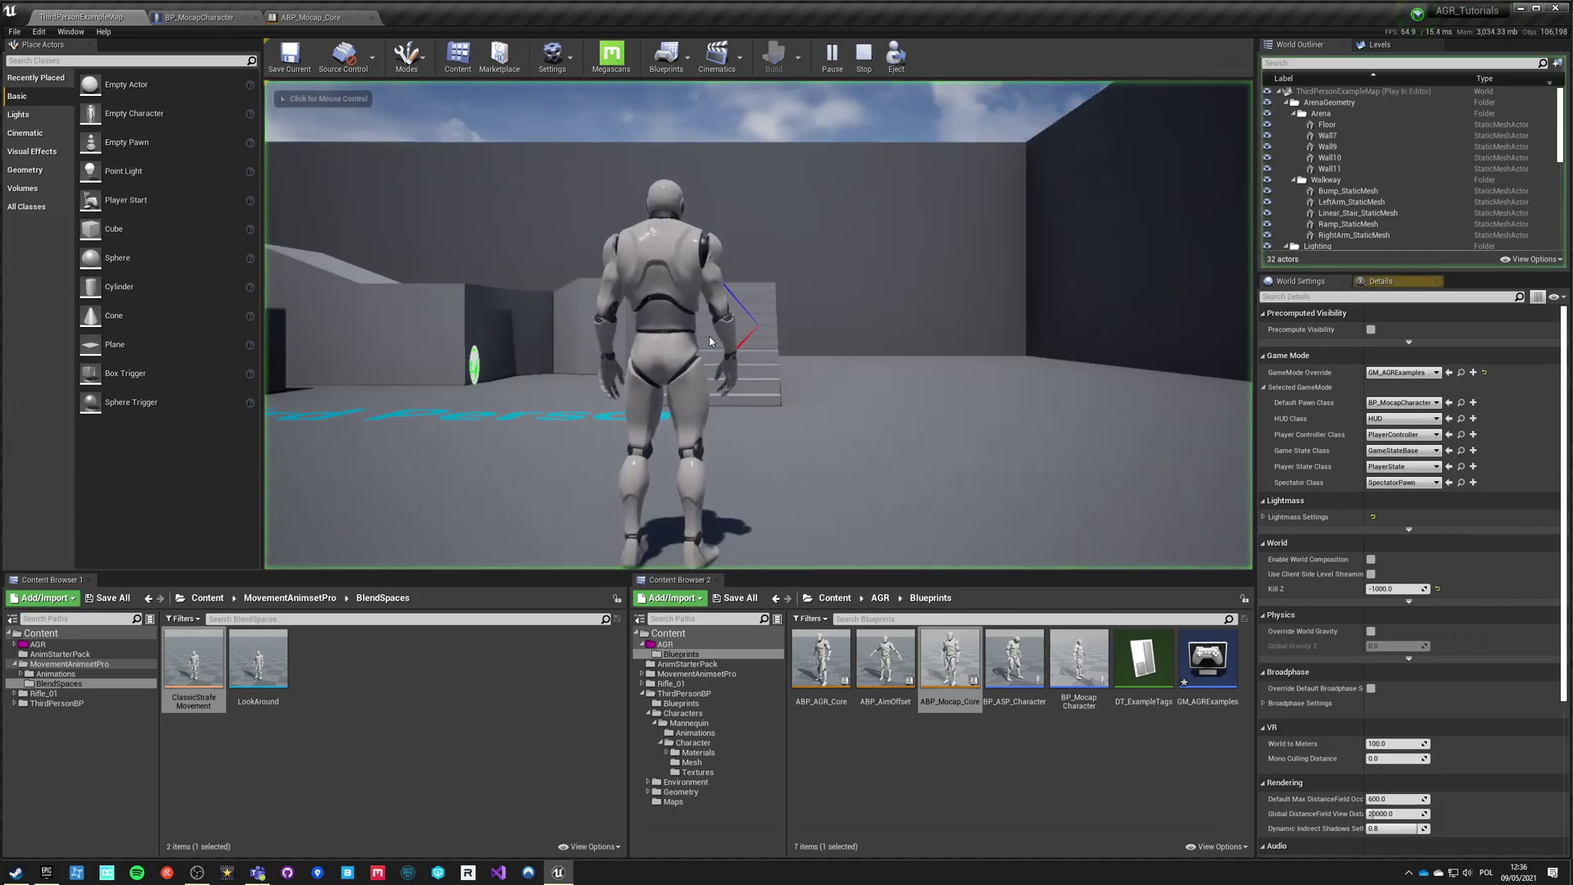
pyautogui.press('d')
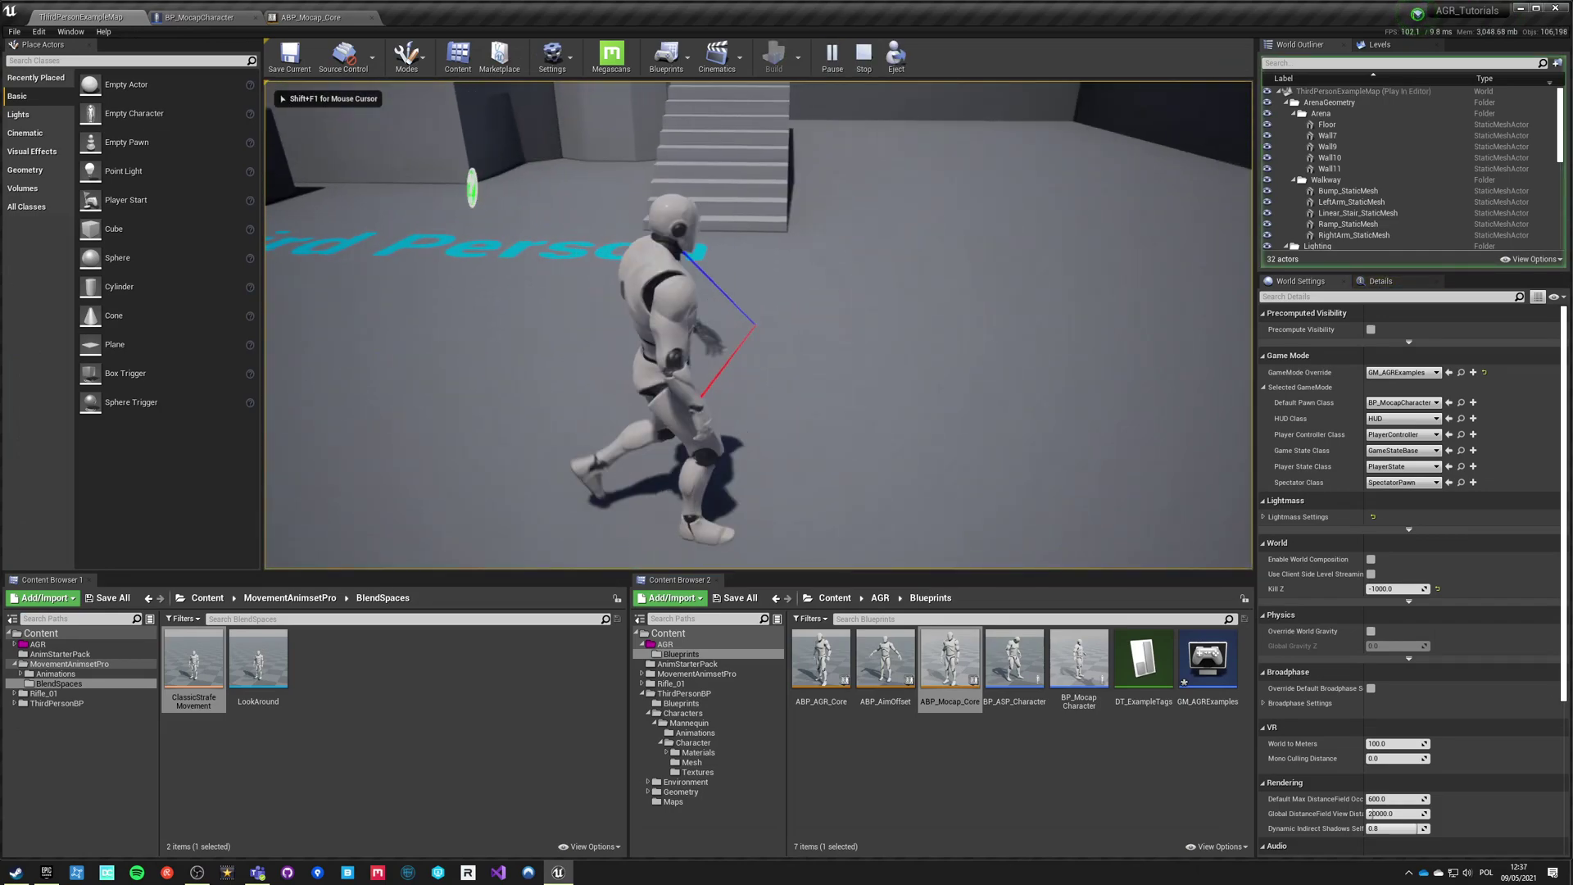
pyautogui.press('a')
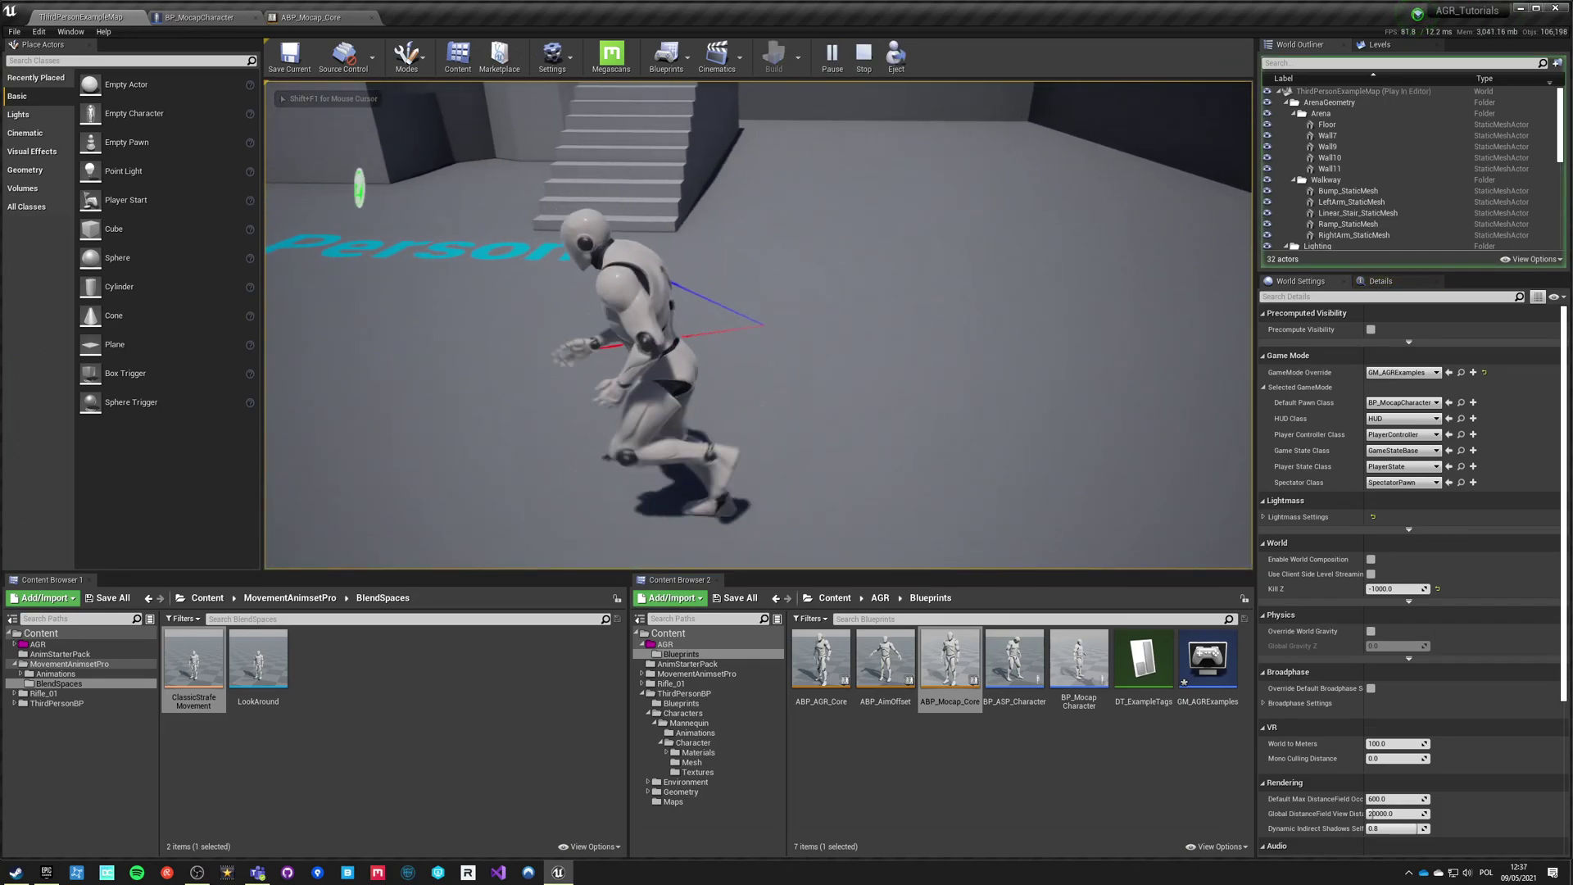
pyautogui.press('w')
pyautogui.press('d')
pyautogui.press('s')
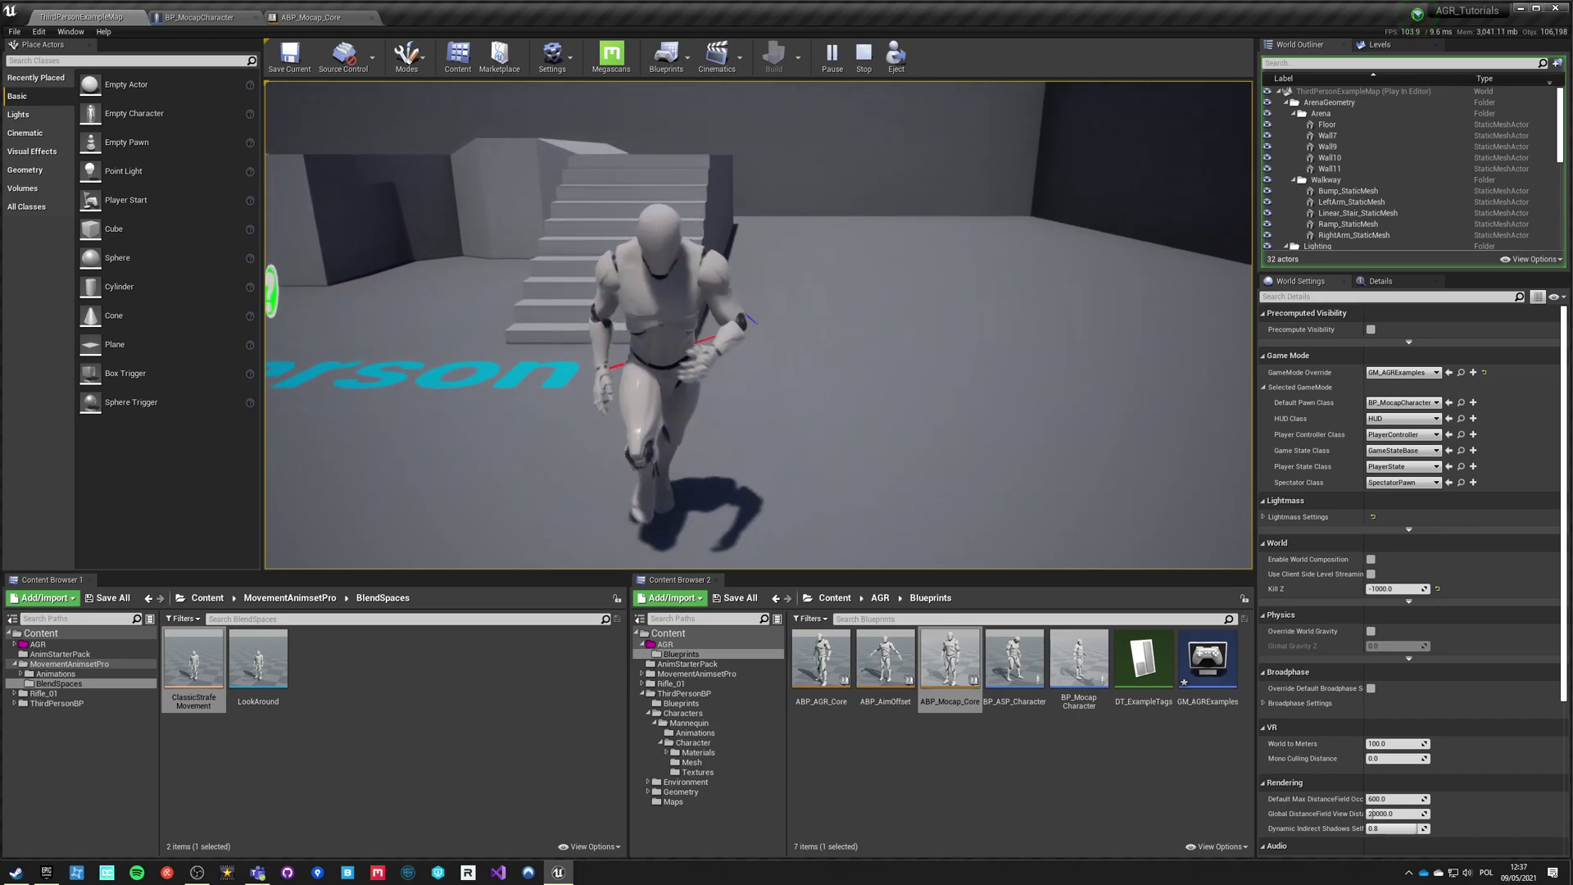
pyautogui.press('d')
pyautogui.press('w')
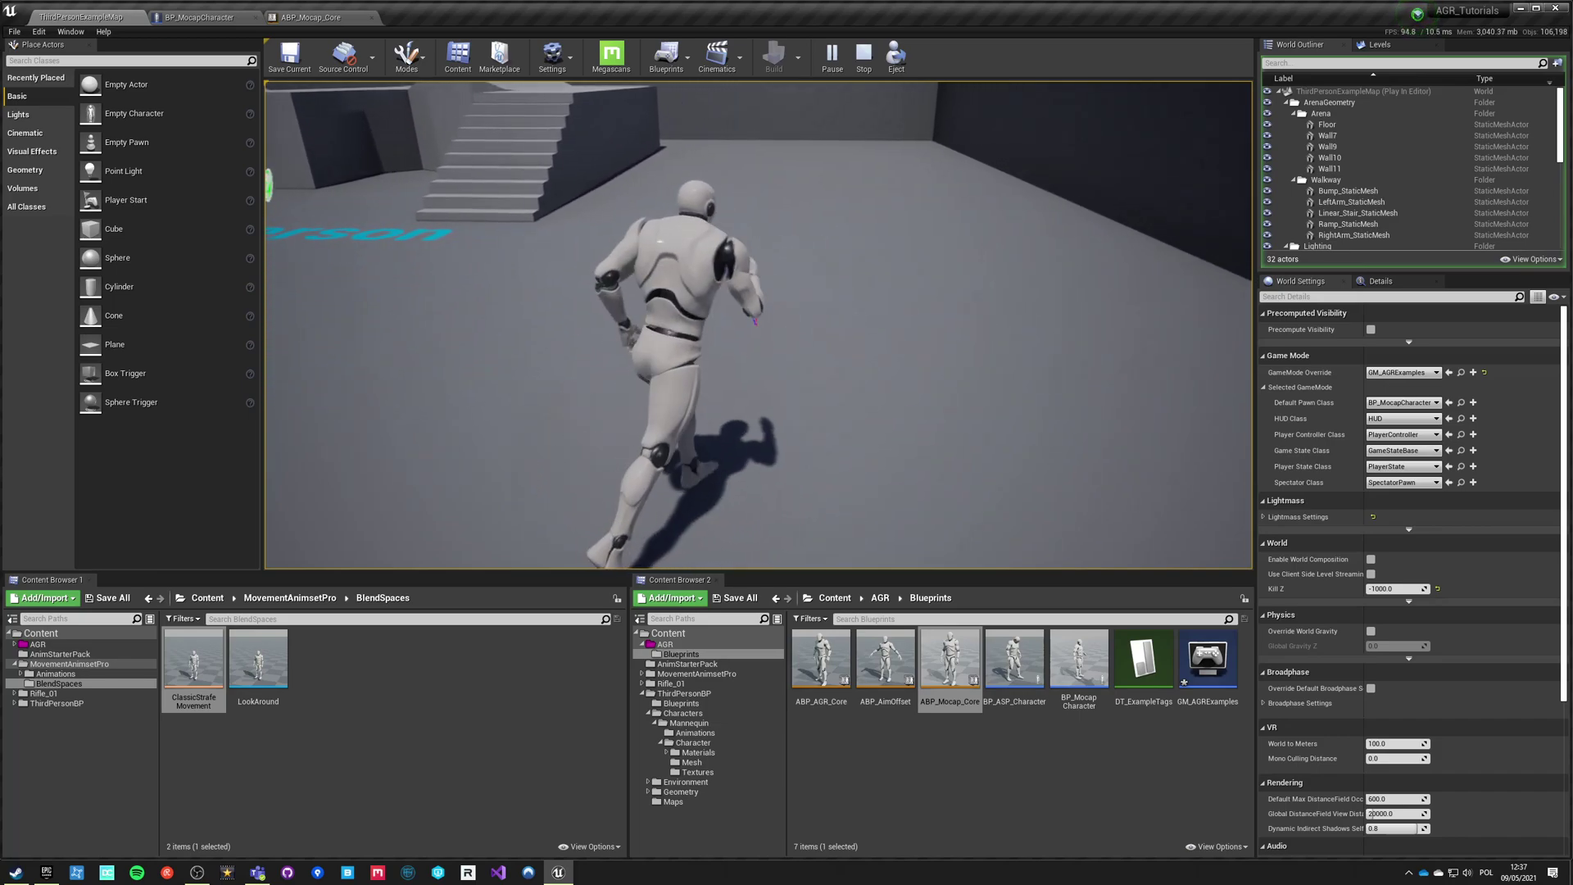
pyautogui.press('a')
pyautogui.press('a')
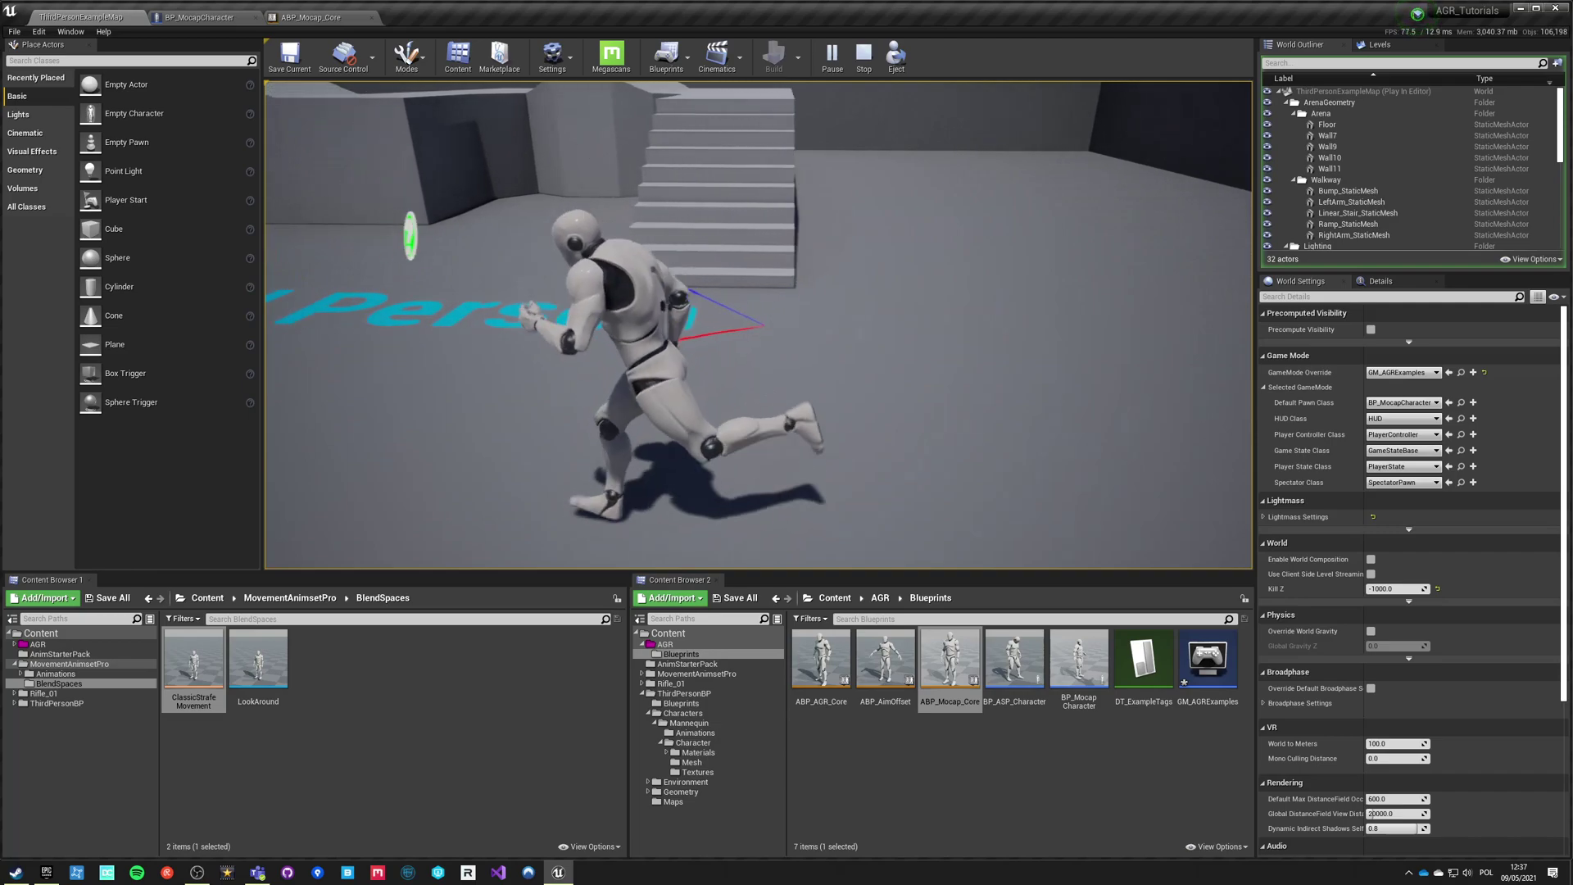
pyautogui.press('d')
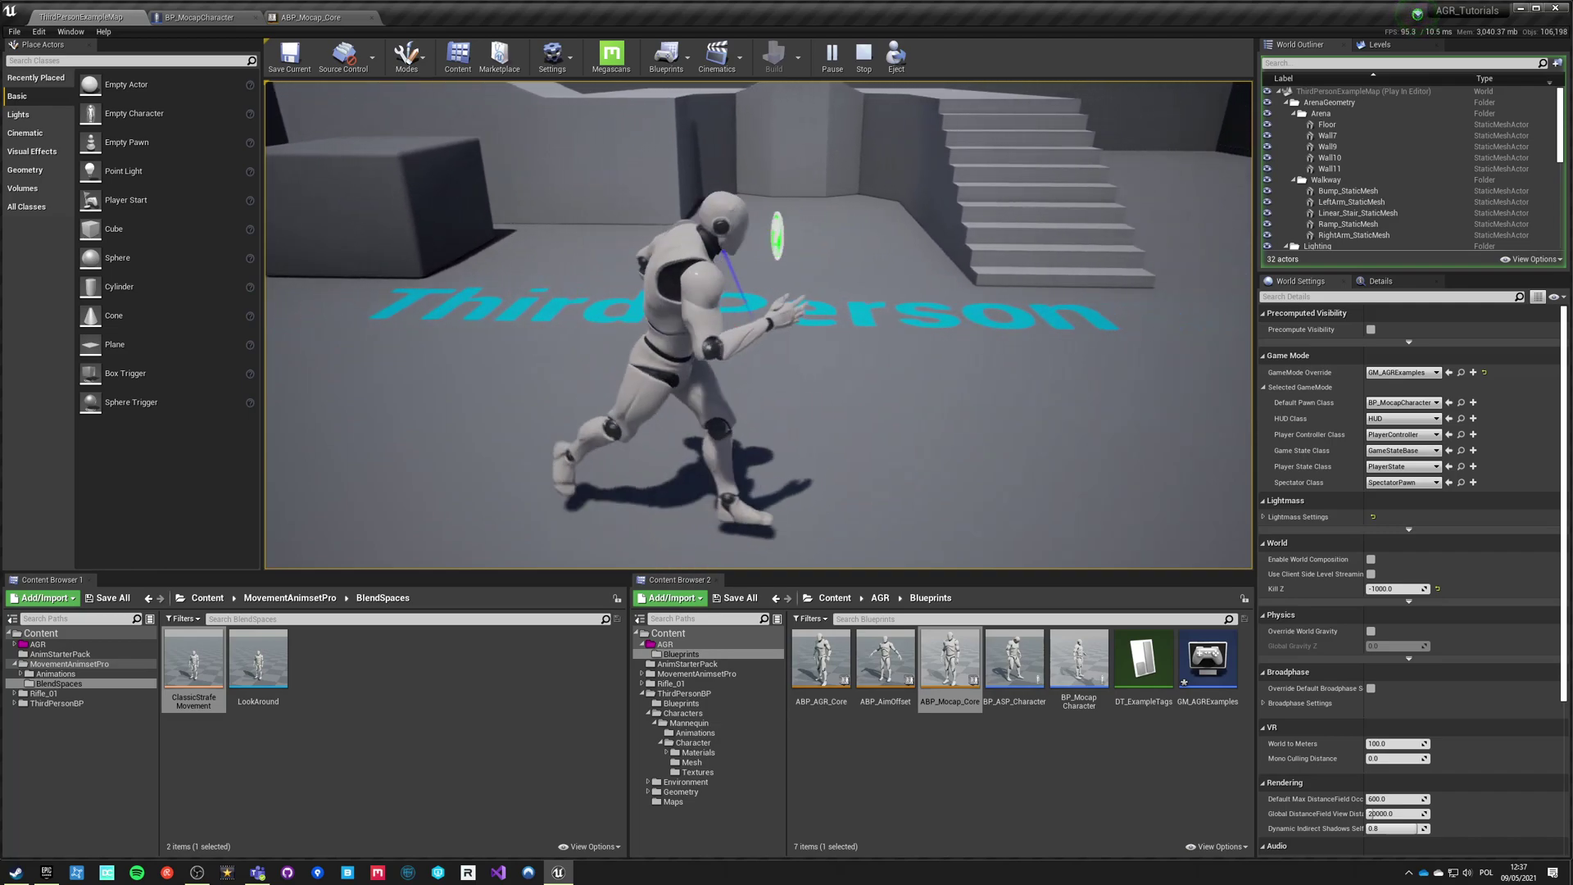
pyautogui.press('w')
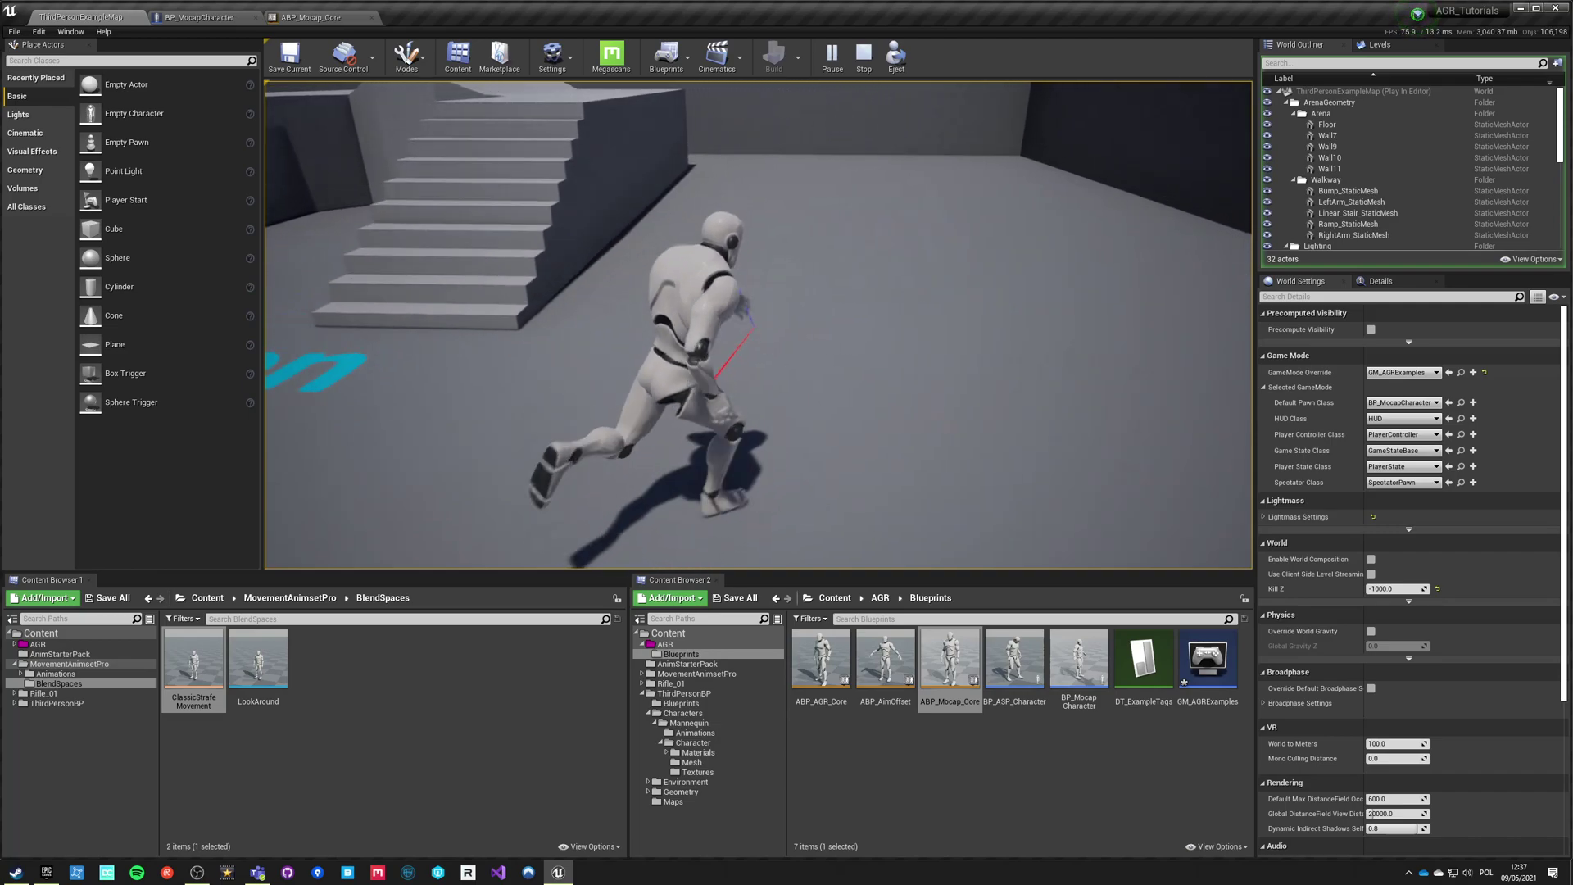
pyautogui.press('a')
pyautogui.press('d')
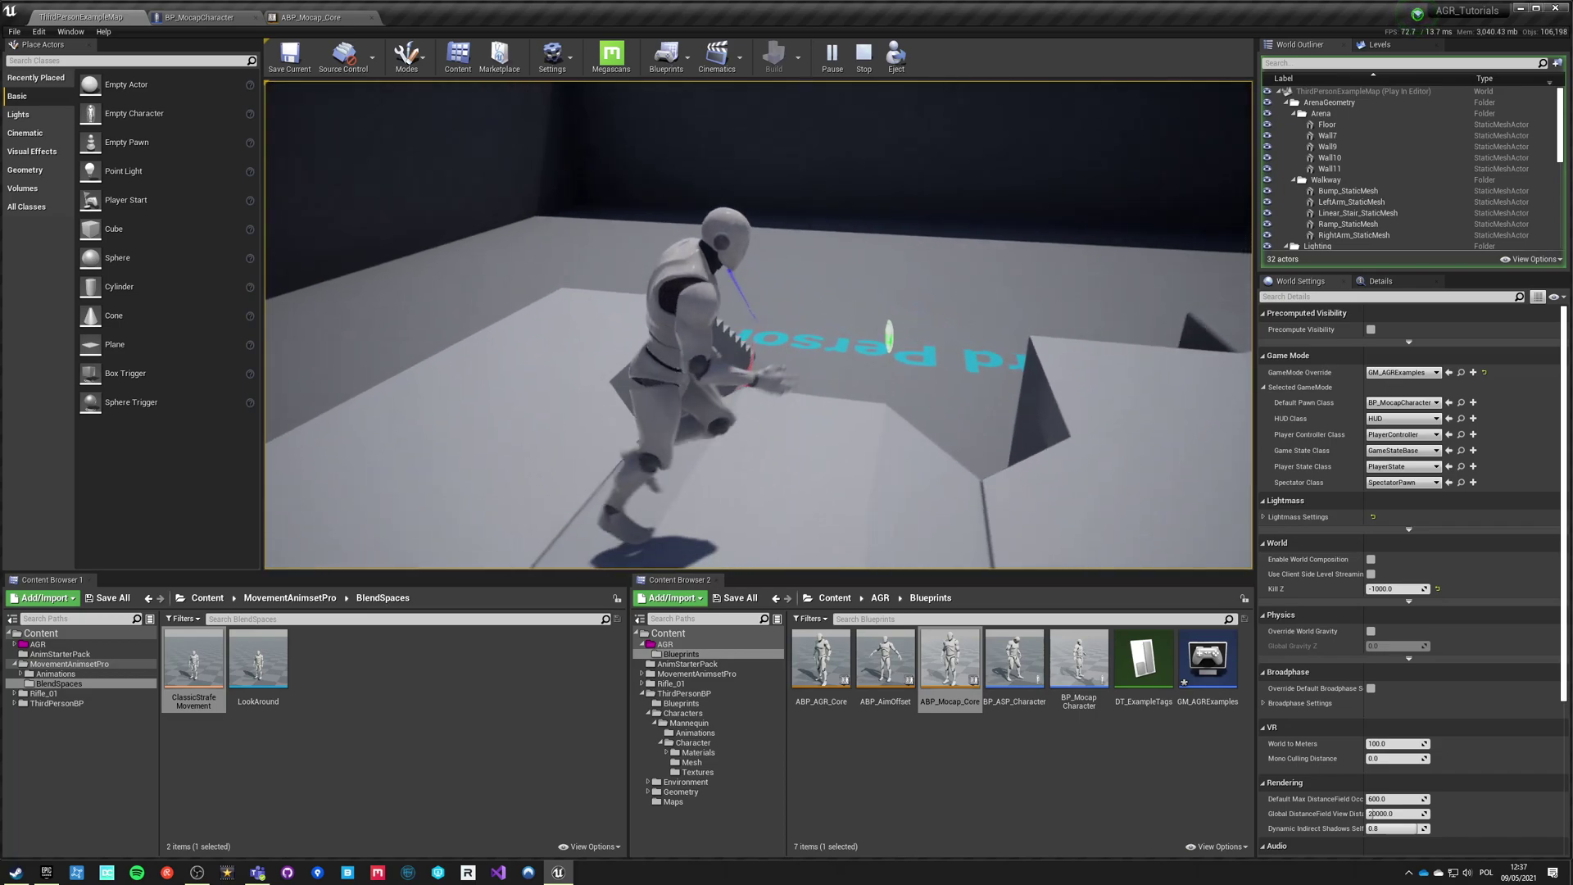
pyautogui.press('w')
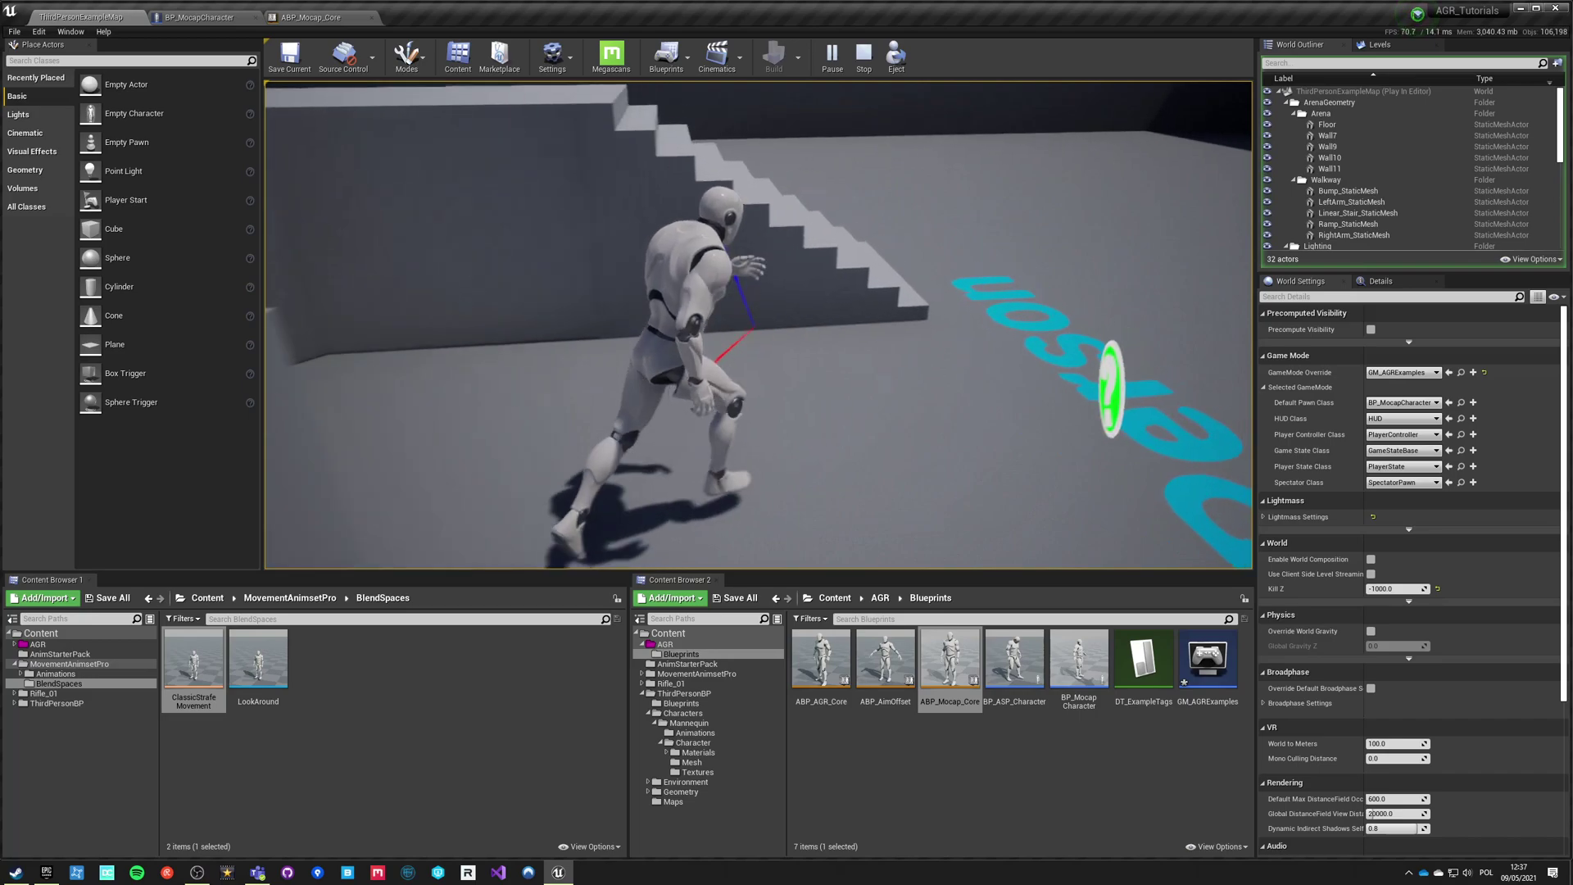
pyautogui.press('d')
pyautogui.press('d')
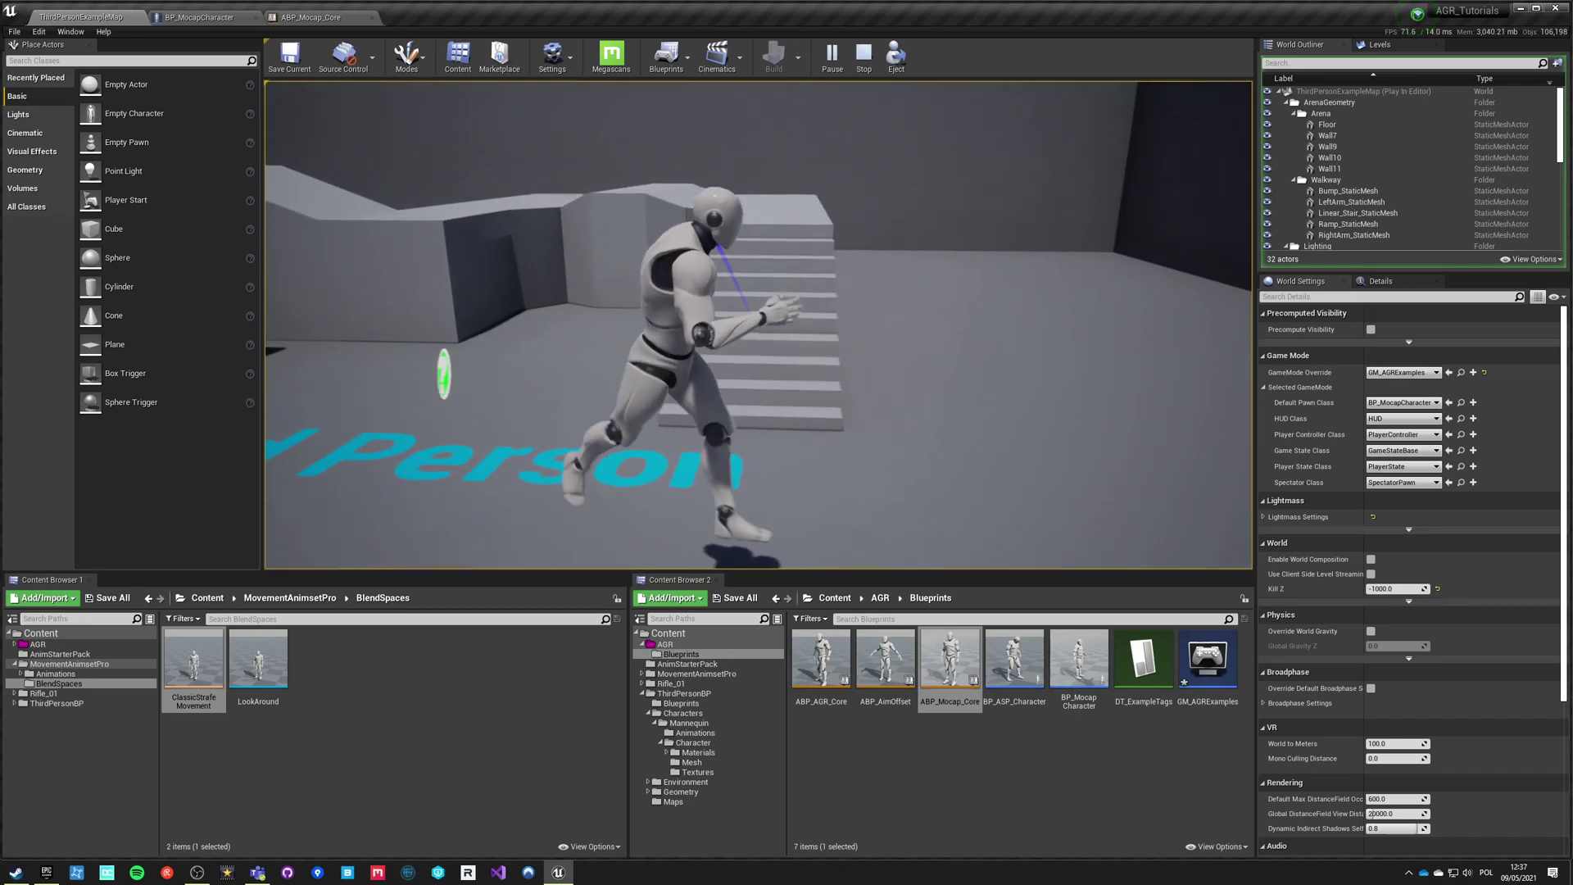
# Step: Keep running the mocap character forward and backward to check its turning between directions, and end the play session
pyautogui.press('w')
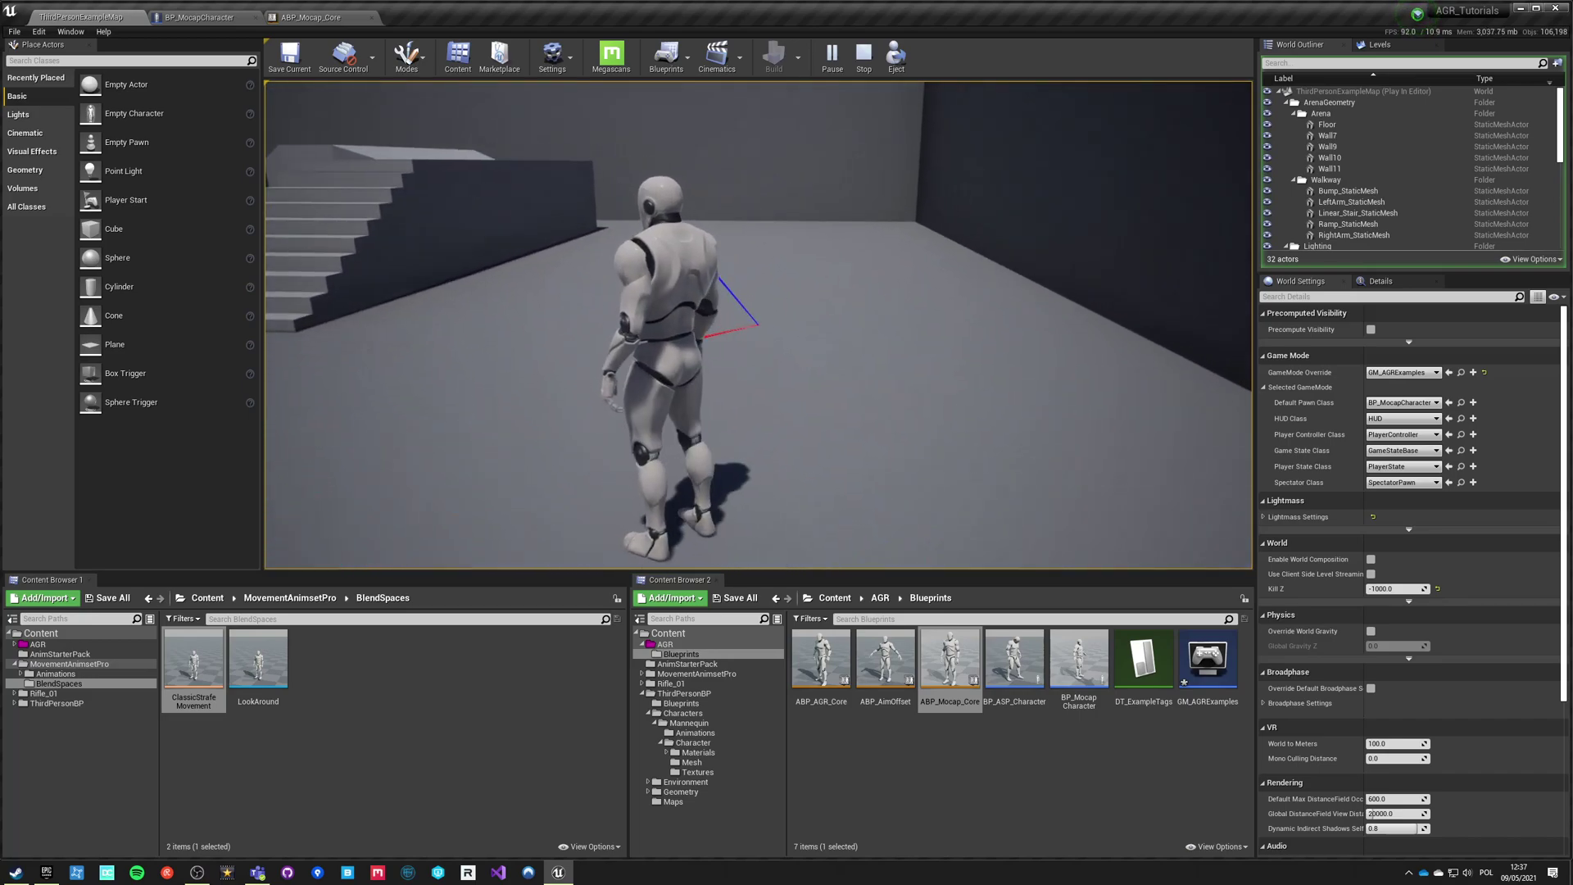
pyautogui.press('s')
pyautogui.press('w')
pyautogui.press('s')
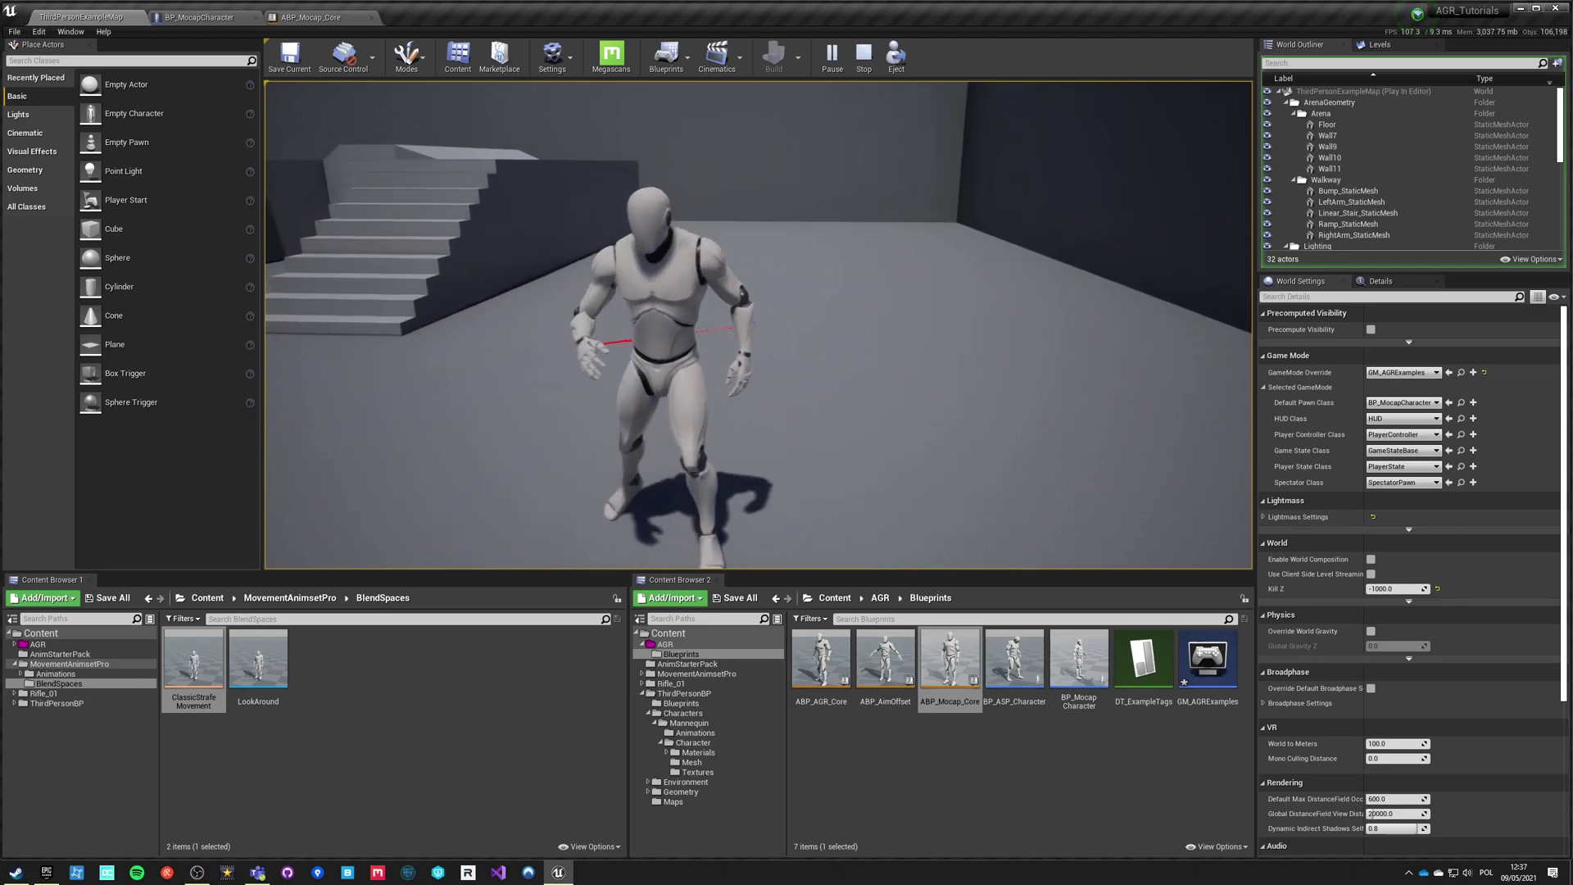
pyautogui.press('w')
pyautogui.press('s')
pyautogui.press('w')
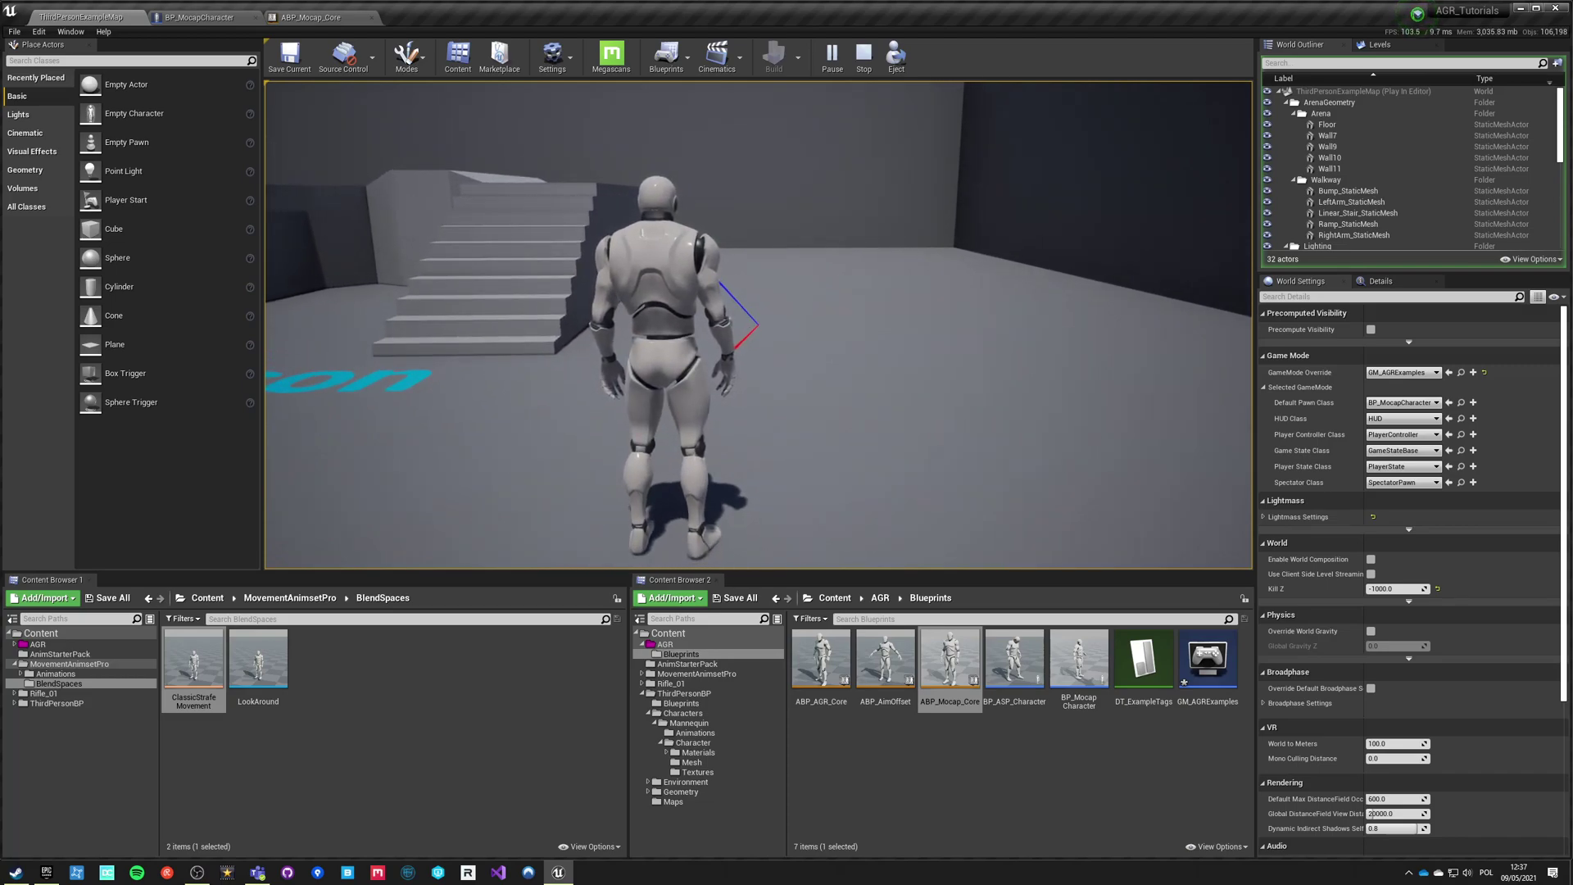
pyautogui.press('Escape')
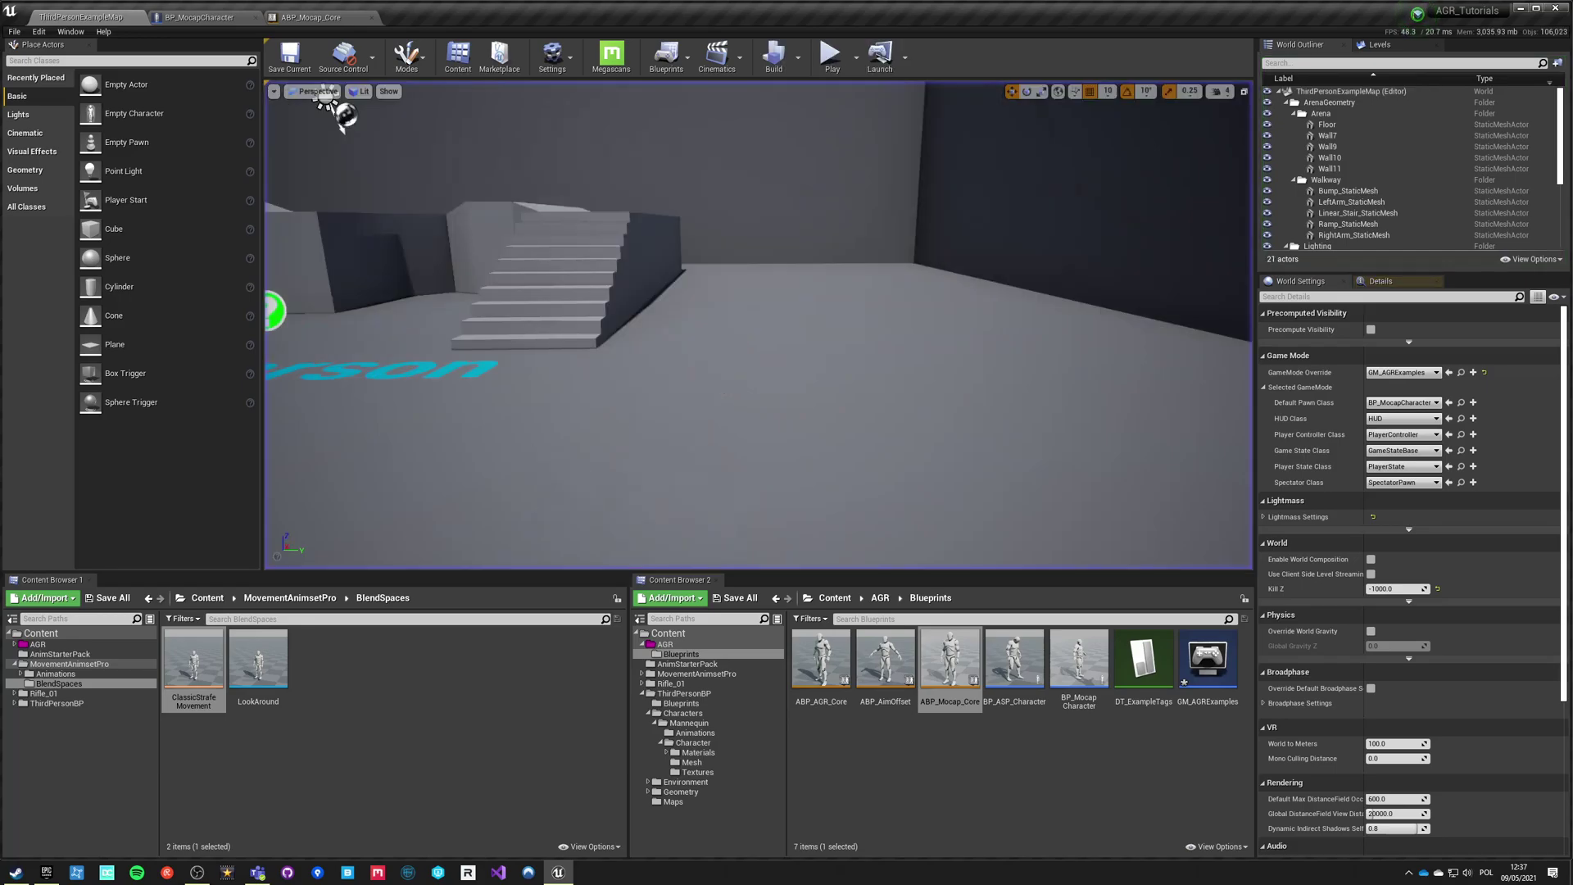
# Step: Add a Right Mouse Button event to the Event Graph of BP_MocapCharacter
pyautogui.click(226, 22)
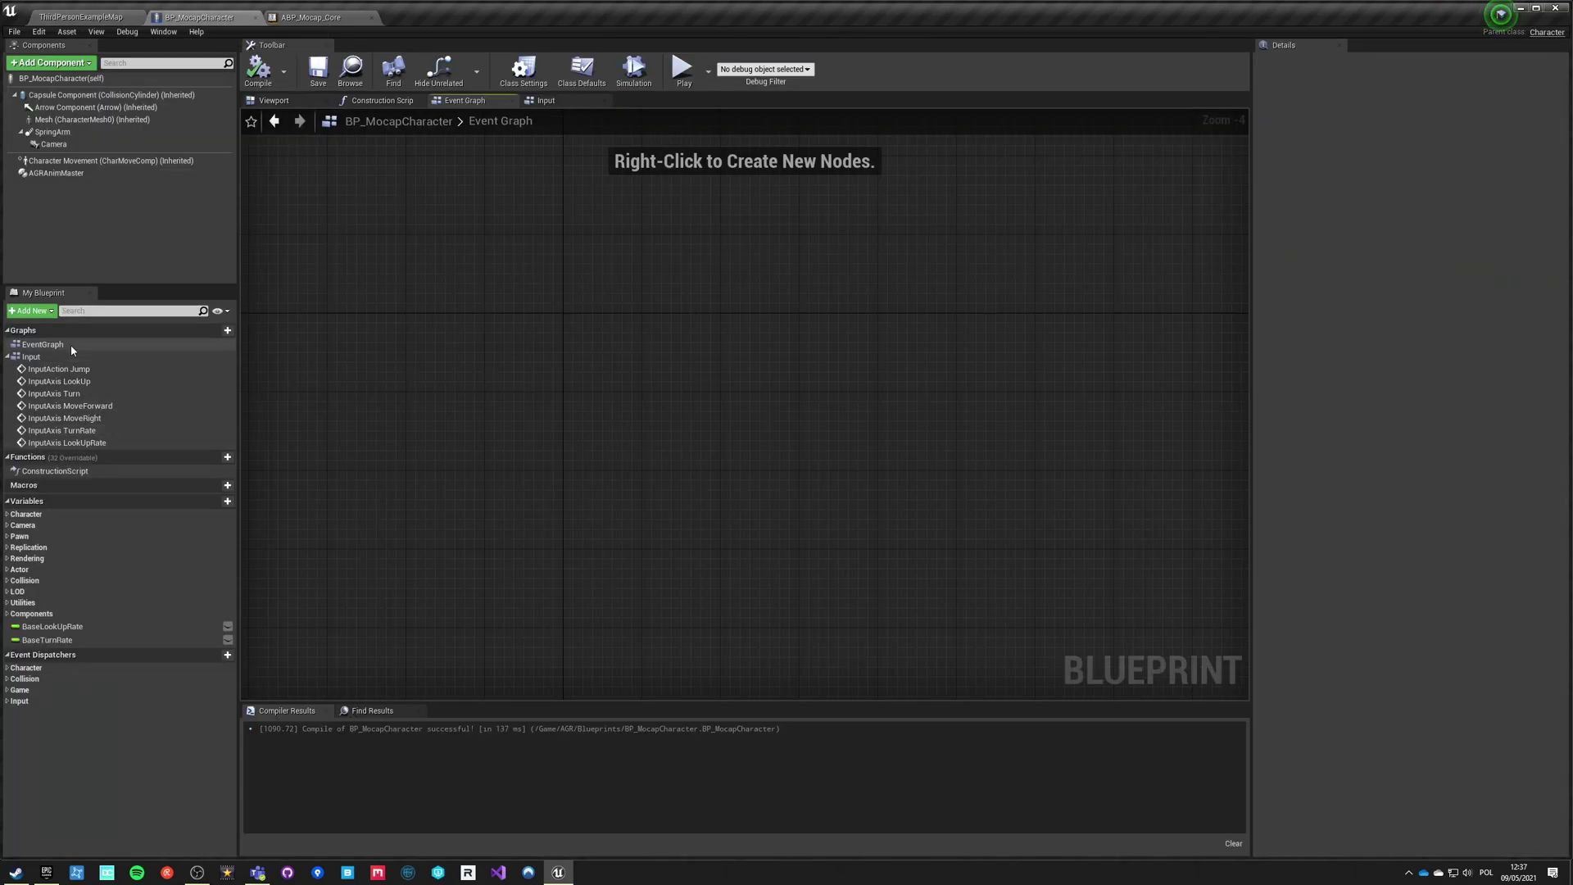
pyautogui.click(47, 345)
pyautogui.moveTo(500, 329); pyautogui.dragTo(506, 357, button='right')
pyautogui.rightClick(590, 331)
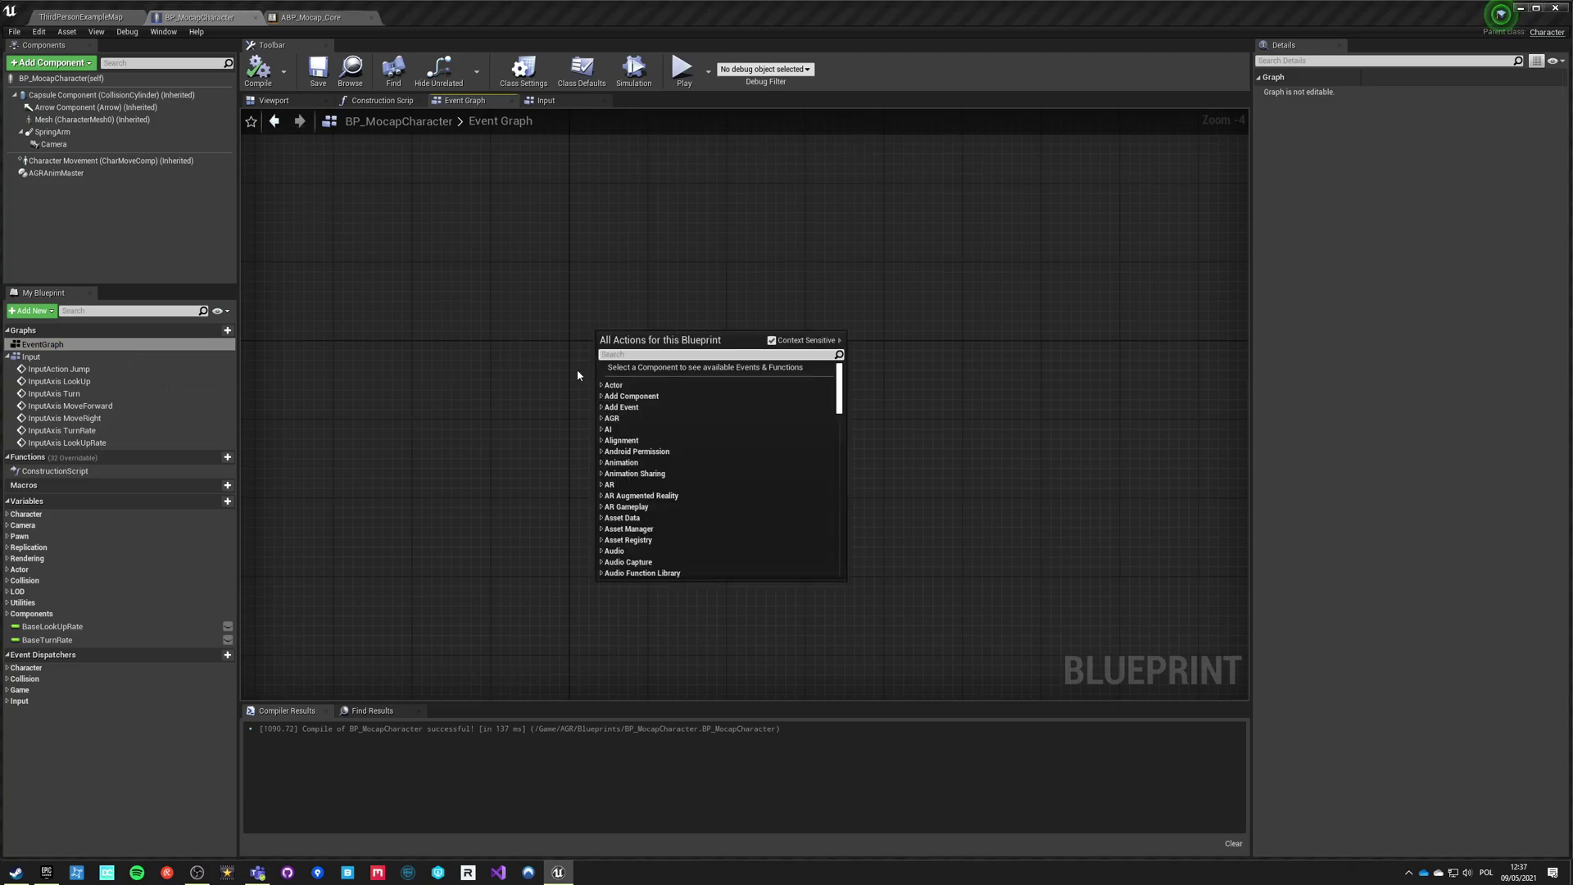
pyautogui.write('right mouse')
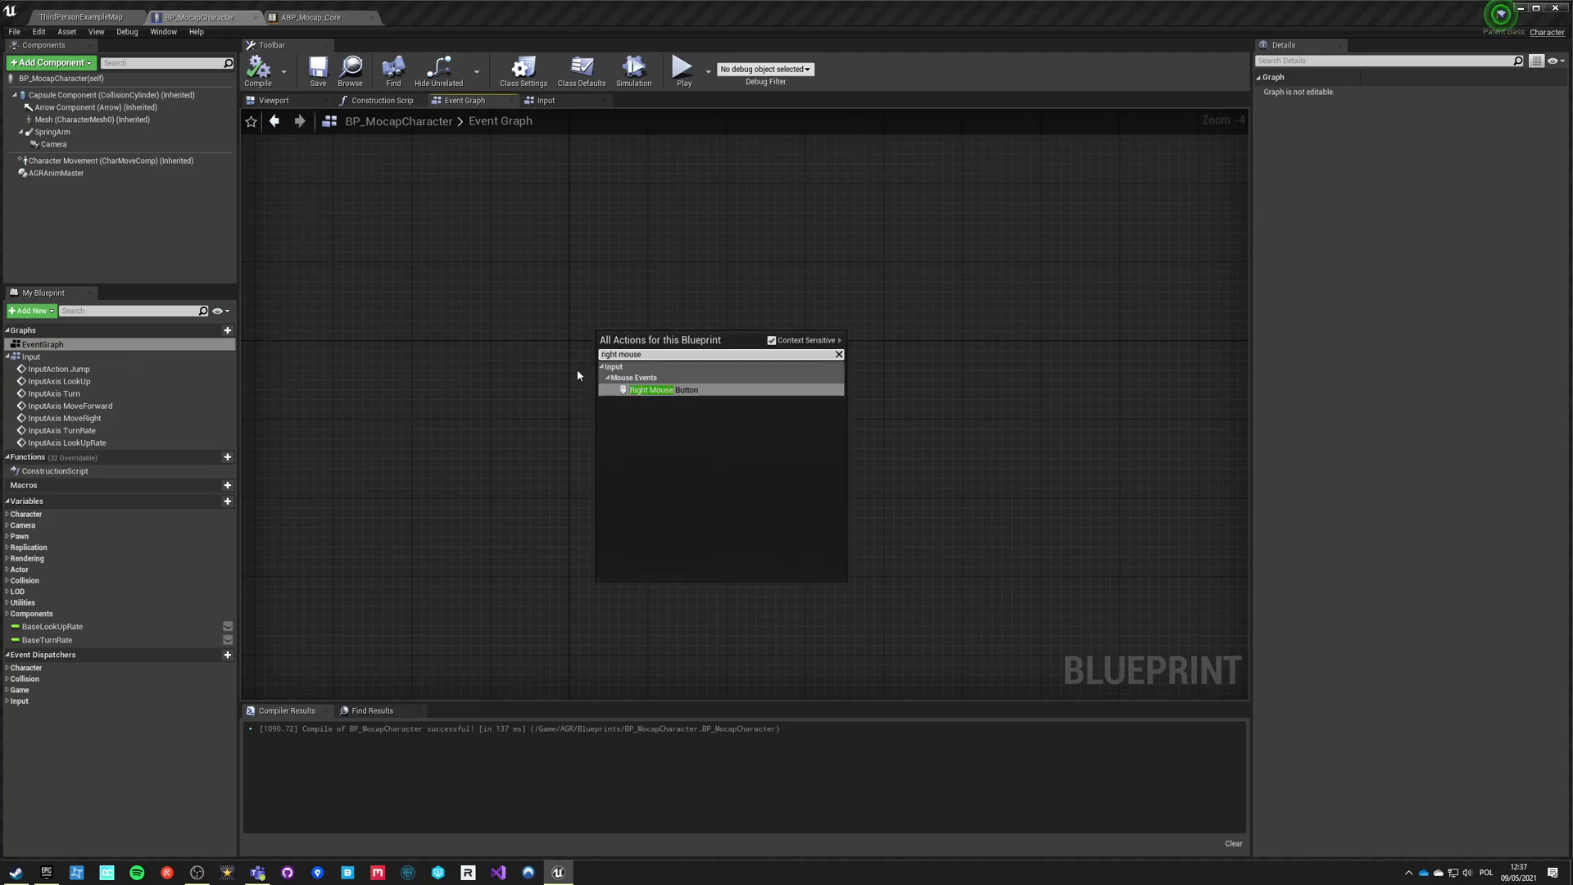
pyautogui.press('Return')
pyautogui.click(668, 432)
pyautogui.moveTo(630, 366); pyautogui.dragTo(485, 470, button='right')
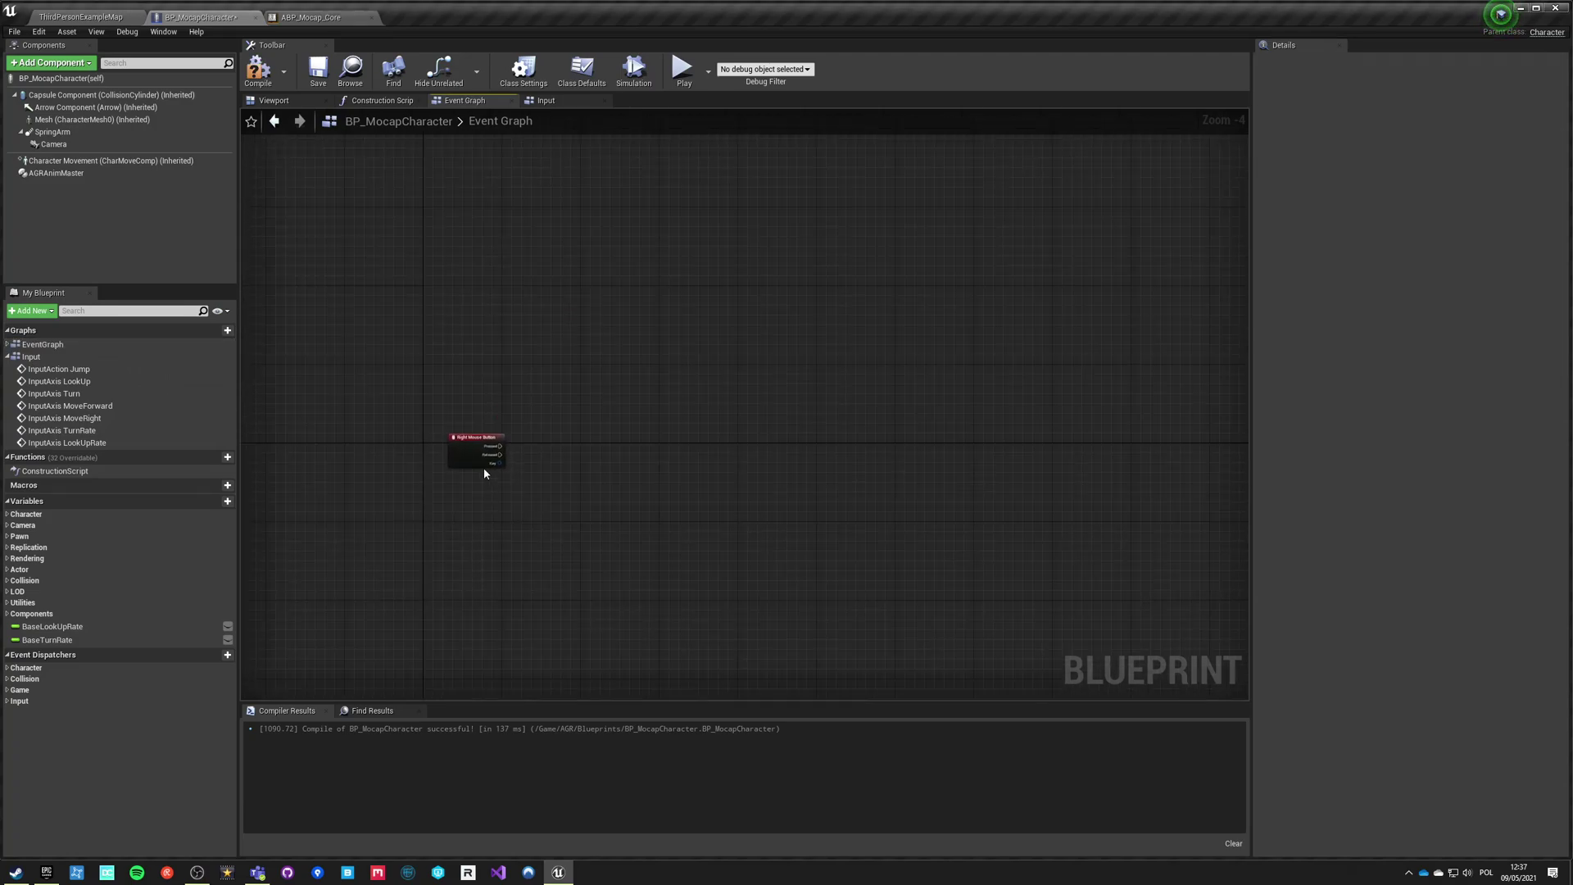
# Step: Place an AGRAnimMaster reference above the Right Mouse Button event and call Setup Rotation from it
pyautogui.scroll(4, 485, 470)
pyautogui.moveTo(131, 223); pyautogui.dragTo(550, 438)
pyautogui.moveTo(500, 359); pyautogui.dragTo(609, 421)
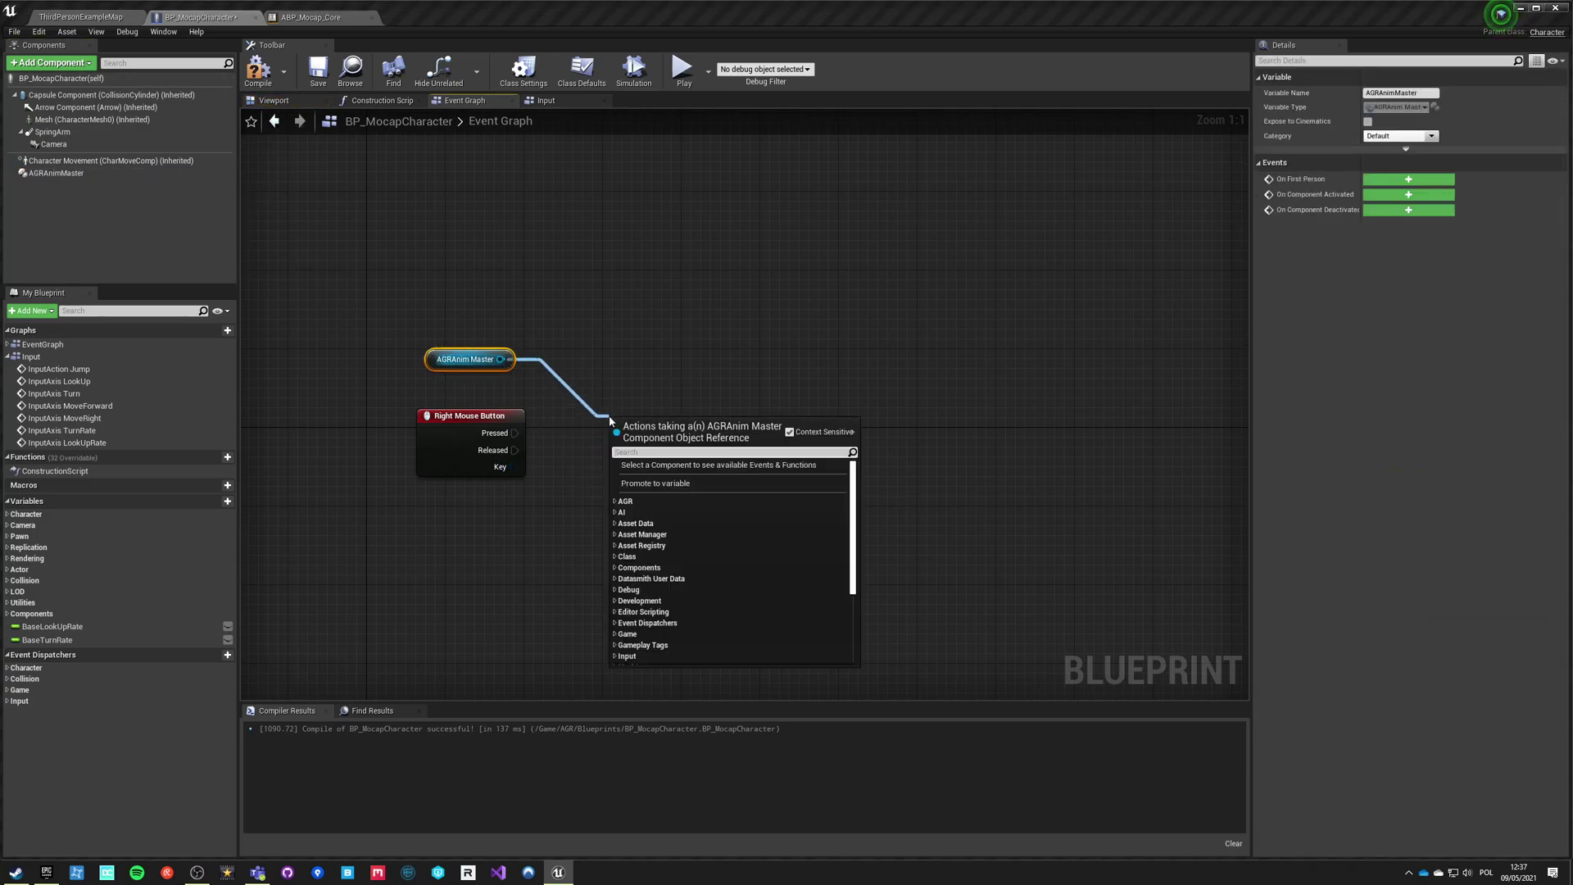
pyautogui.write('setup')
pyautogui.press('Up')
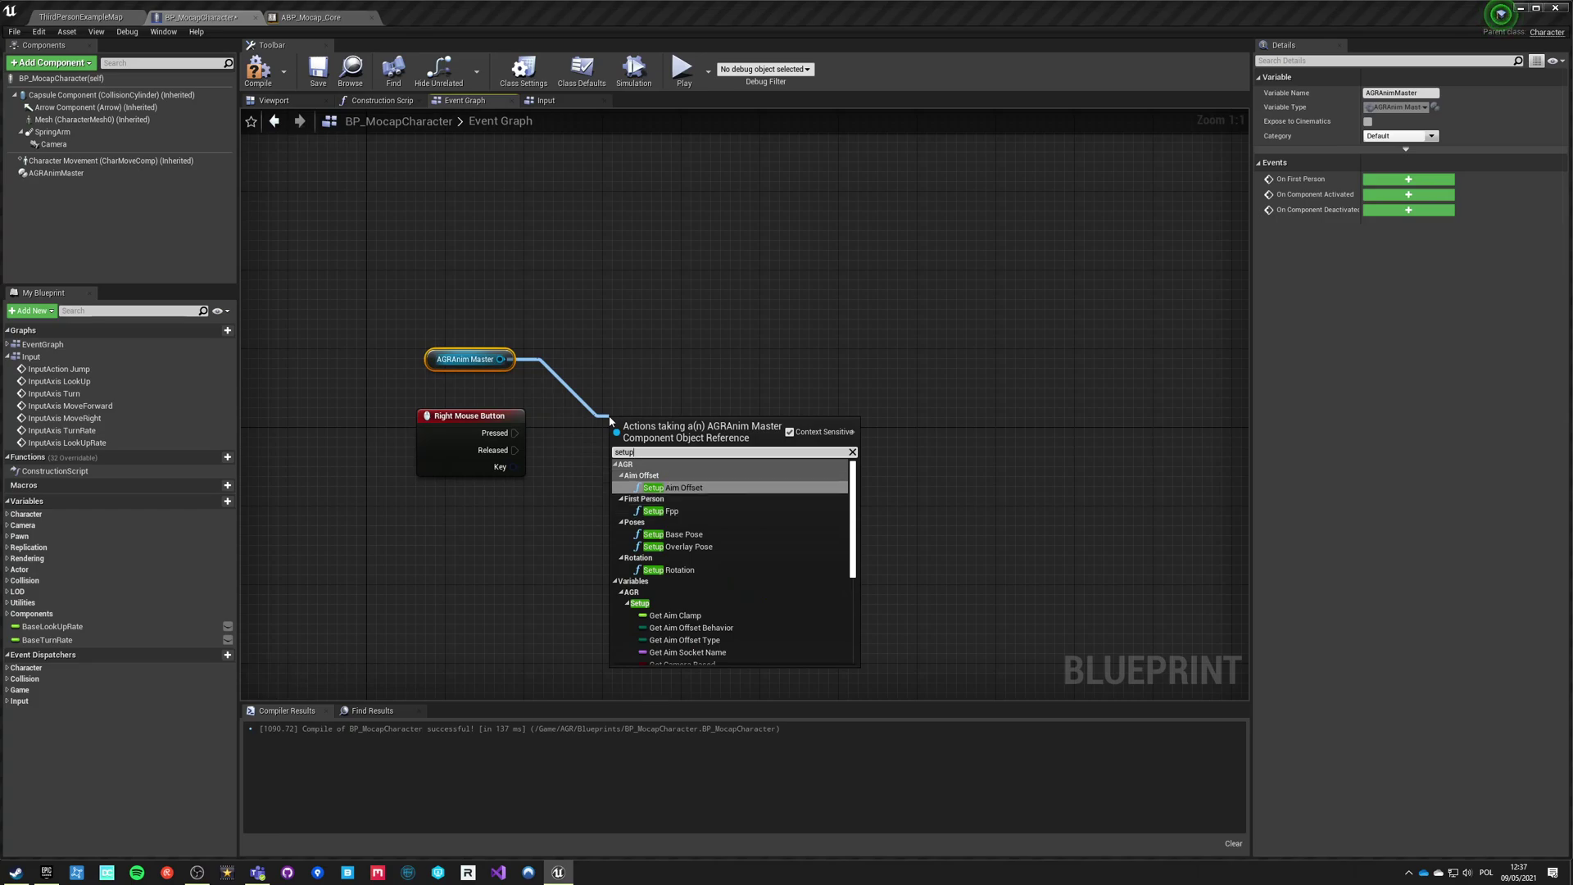
pyautogui.press('Down')
pyautogui.press('Down')
pyautogui.press('Down')
pyautogui.press('Down')
pyautogui.press('Return')
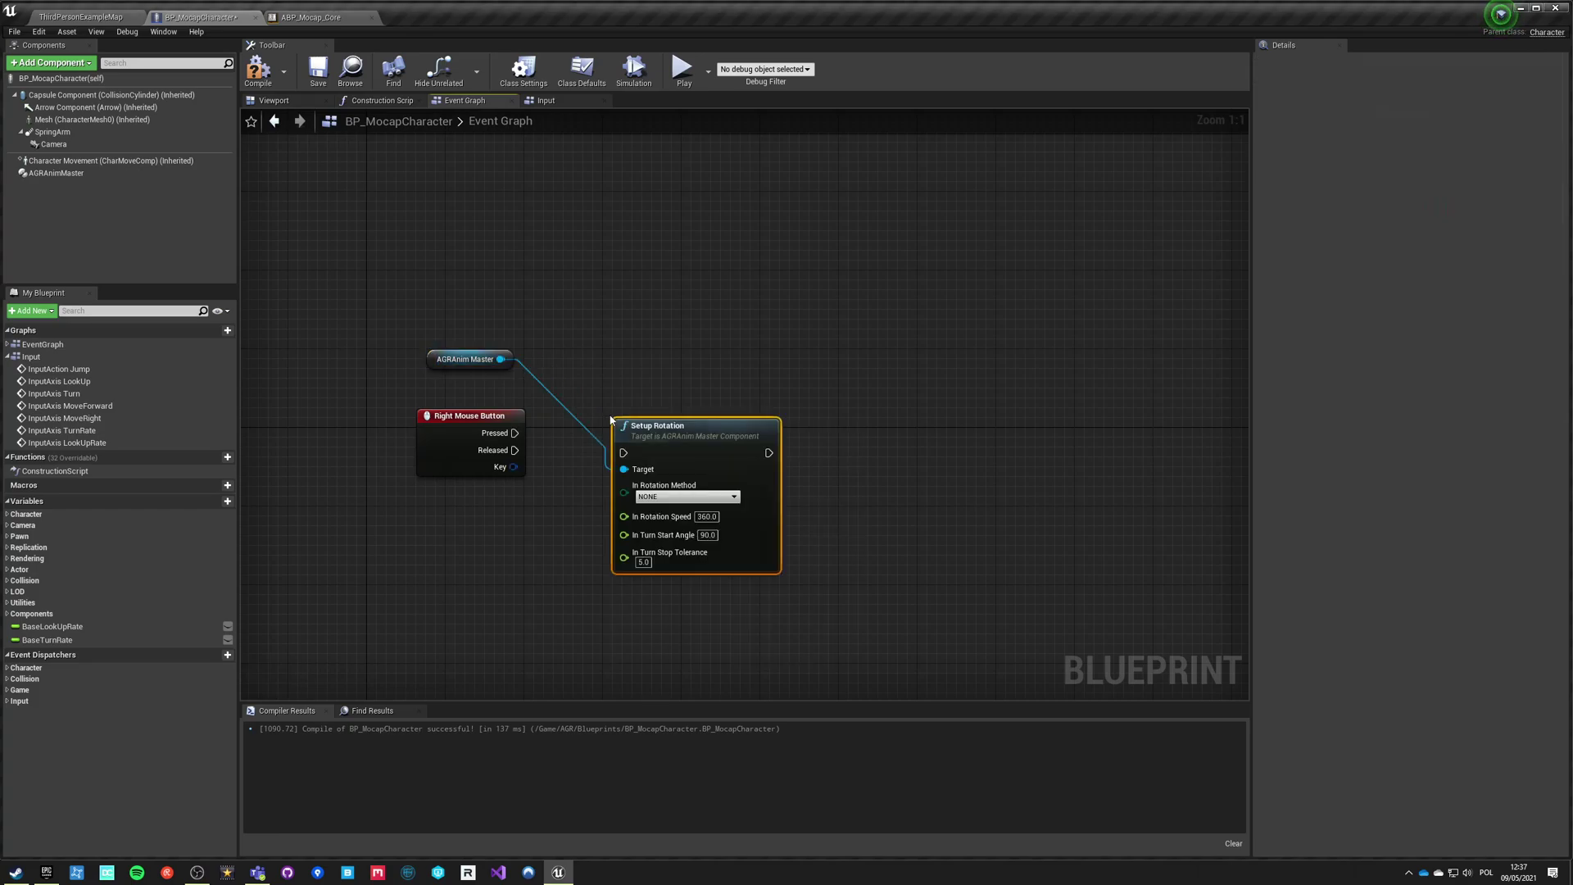
# Step: Run Setup Rotation from the Right Mouse Button's Pressed output, with In Rotation Method set to Desired Rotation
pyautogui.moveTo(649, 439); pyautogui.dragTo(693, 337)
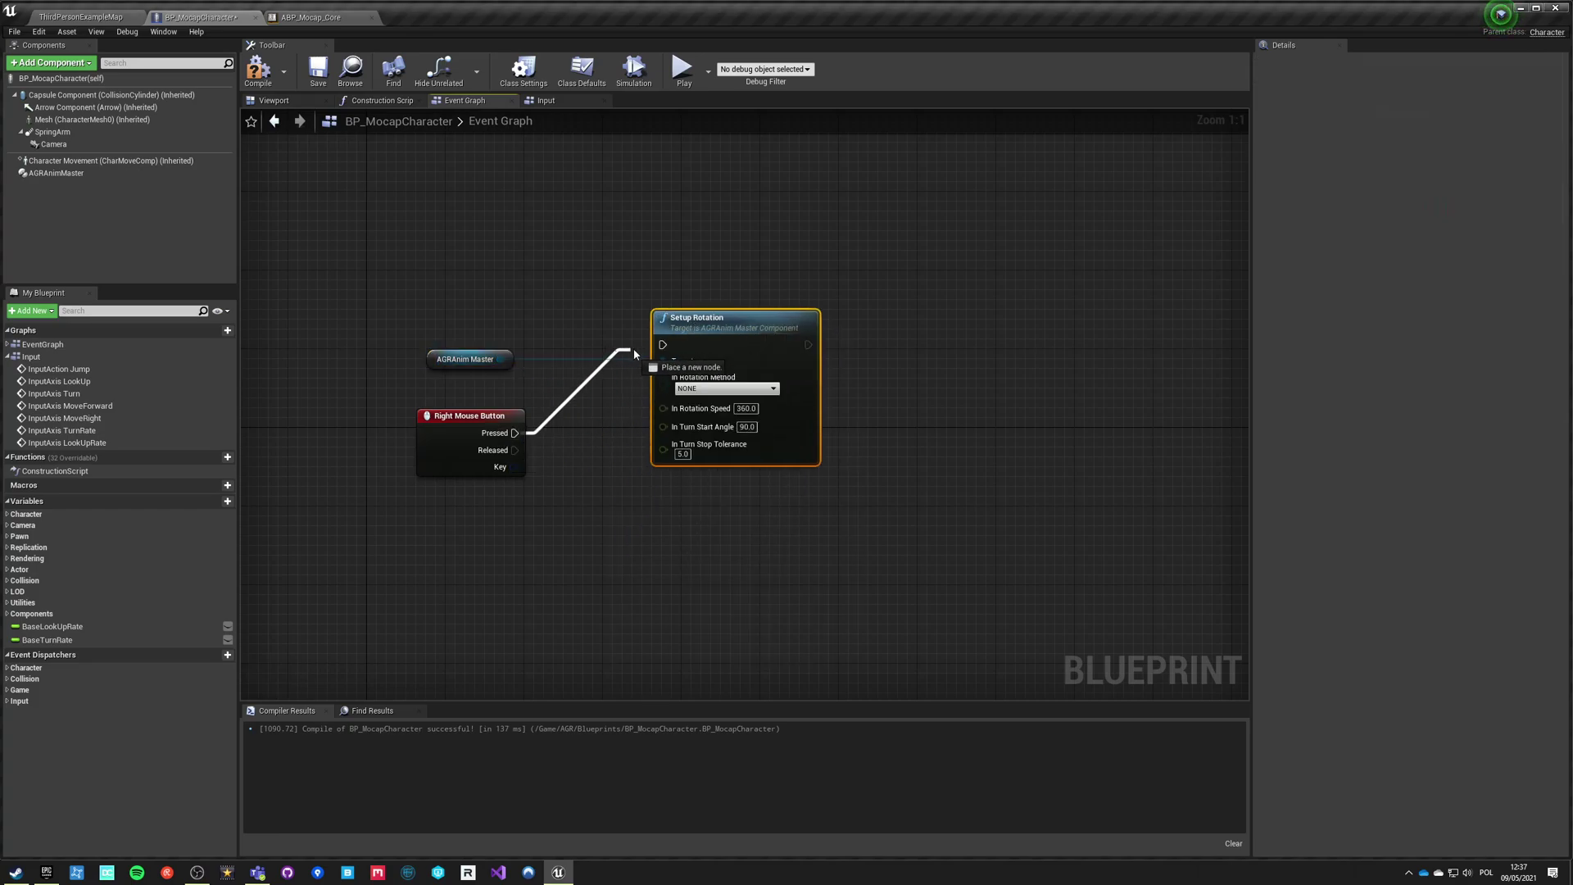
pyautogui.click(720, 390)
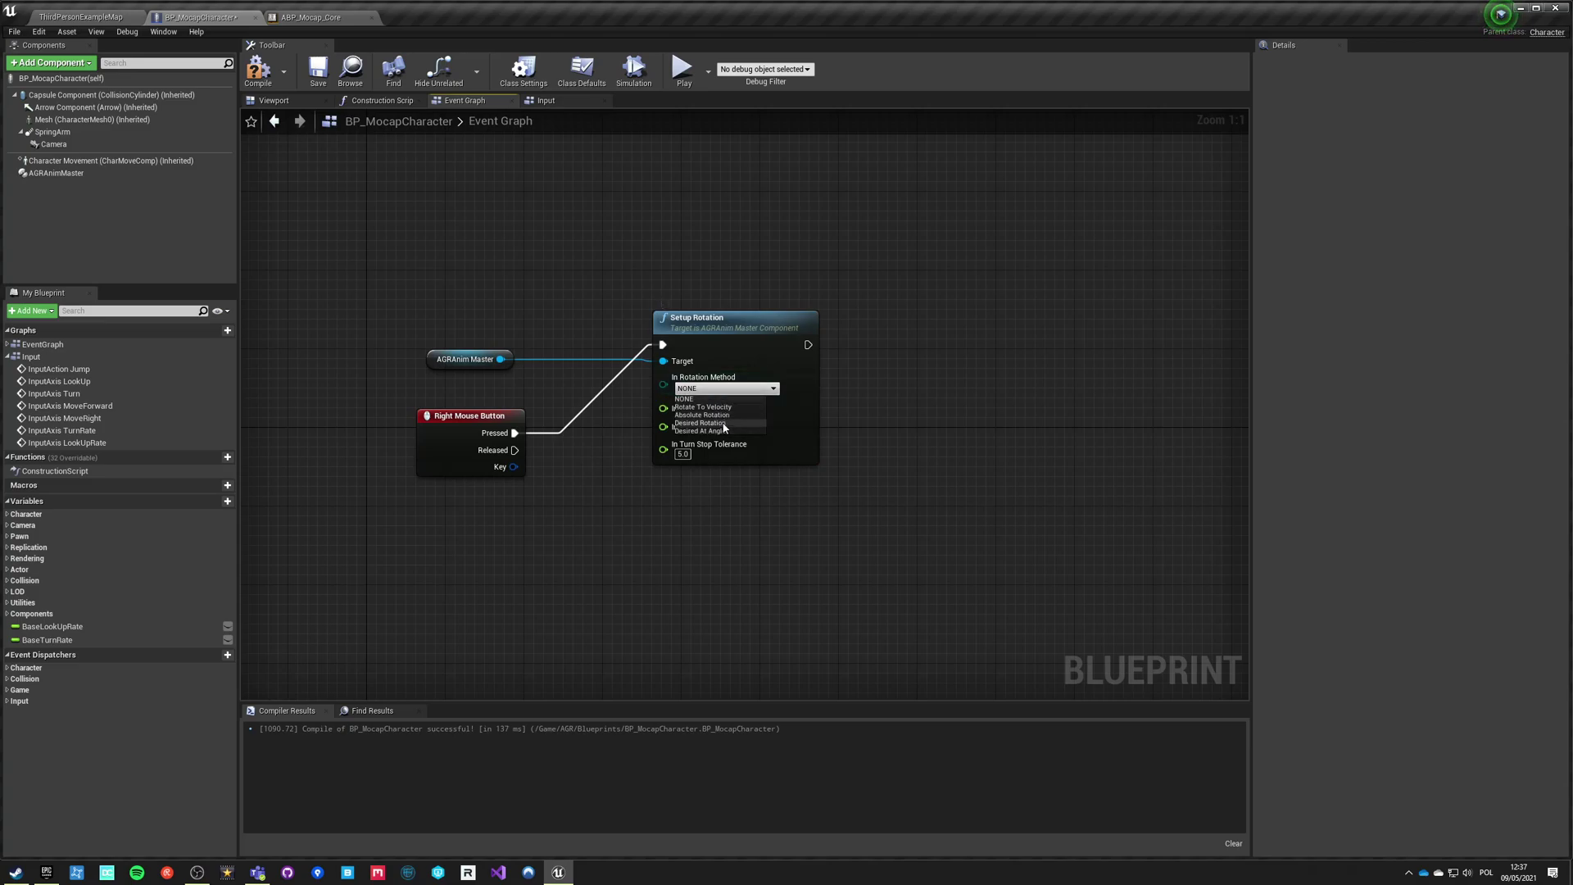
pyautogui.click(725, 423)
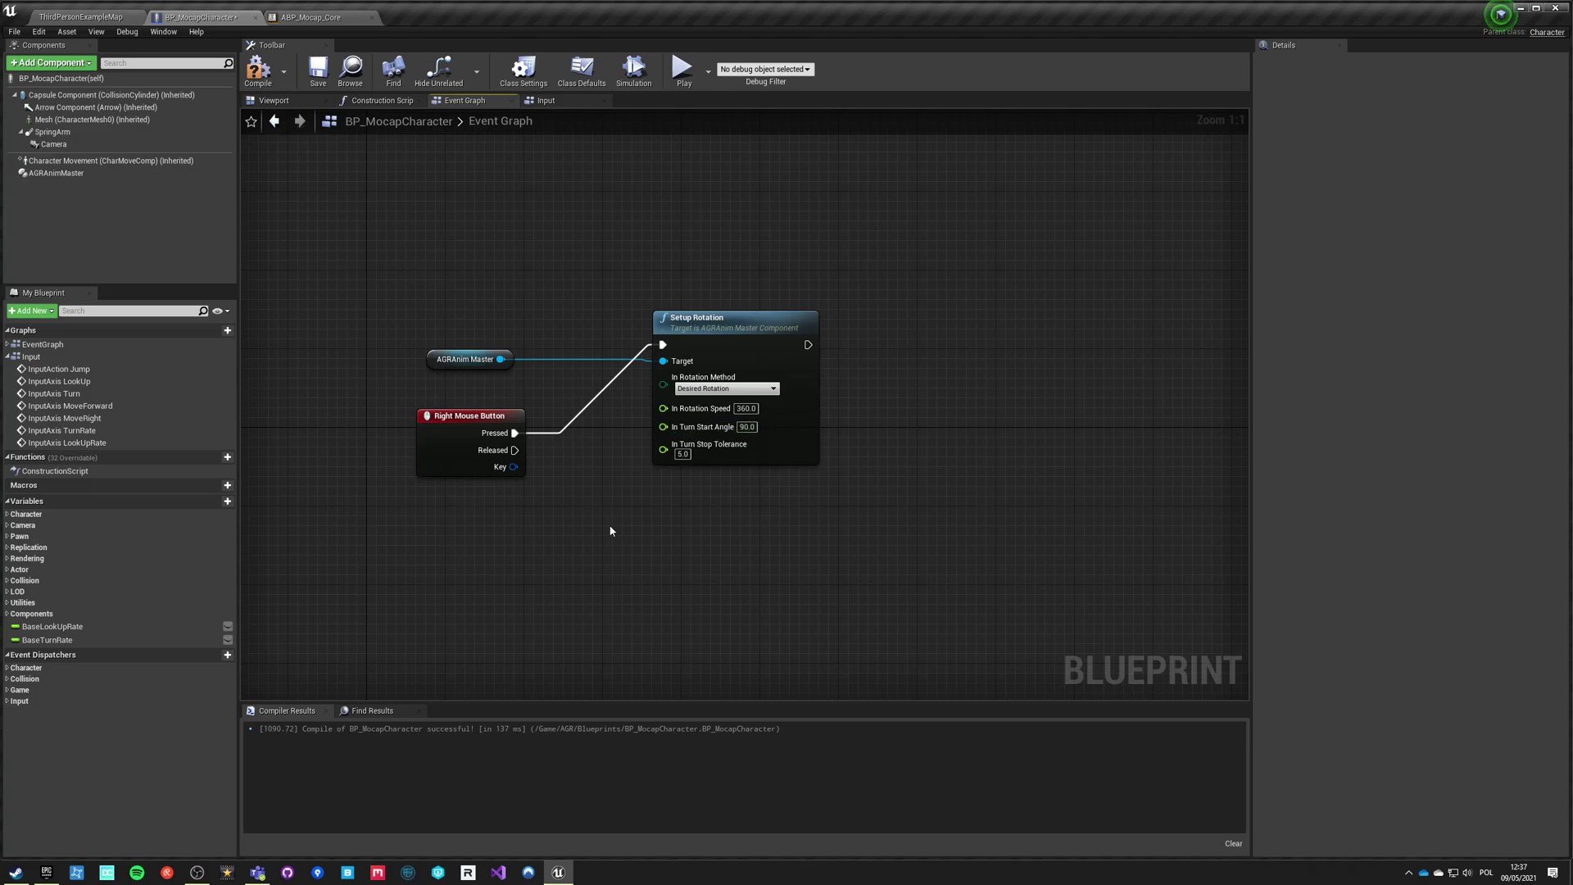
# Step: Duplicate Setup Rotation for the Released output, targeting AGRAnimMaster, with In Rotation Method set to Rotate To Velocity
pyautogui.hotkey('ctrl', 'v')
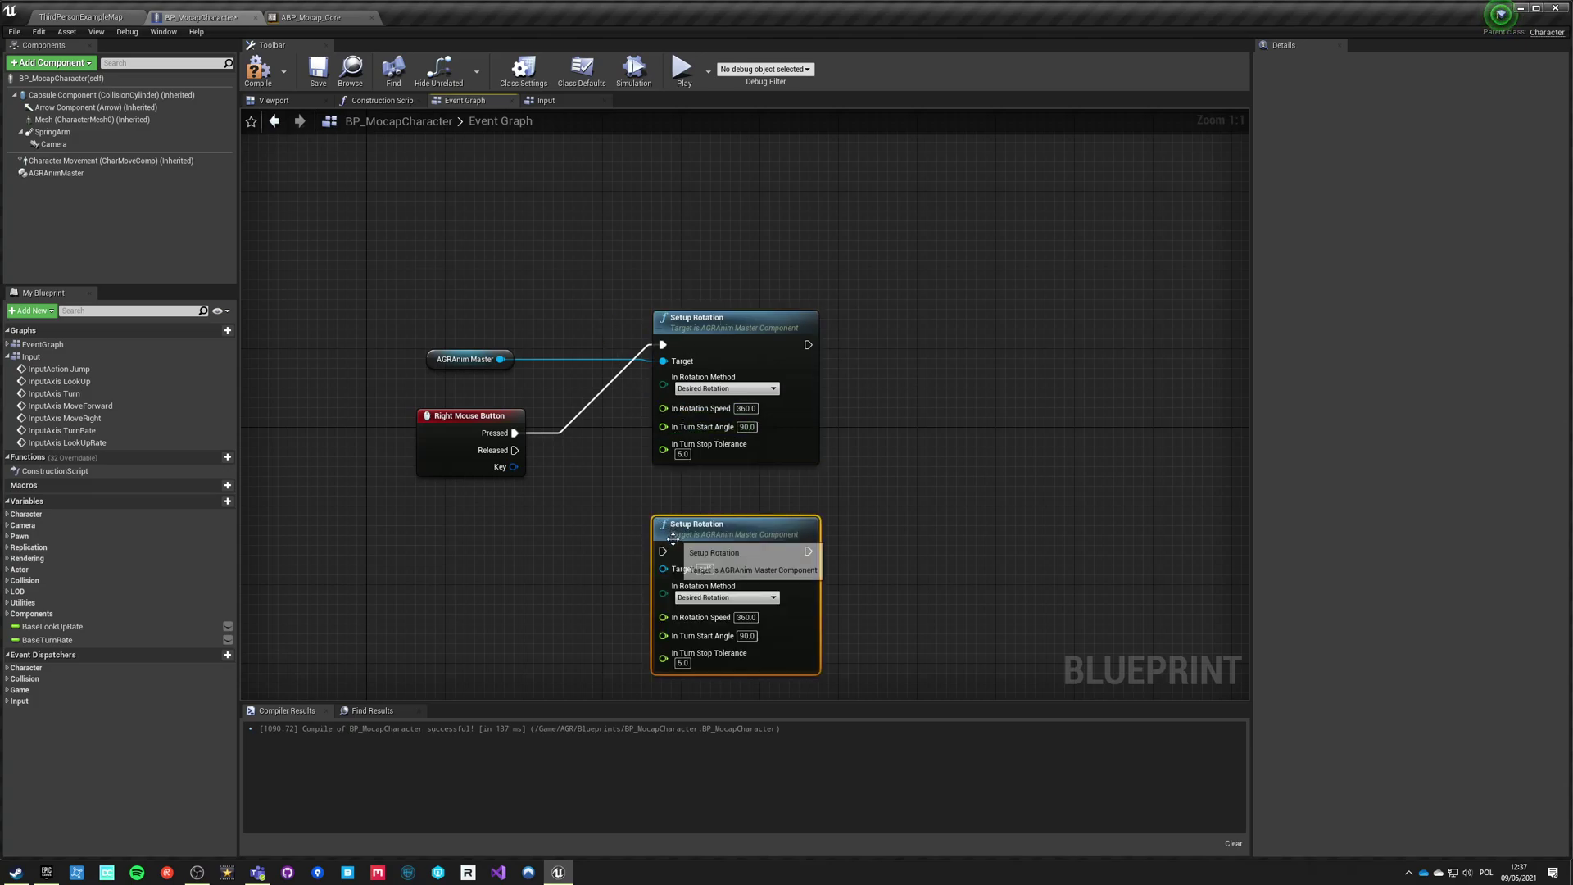
pyautogui.moveTo(664, 568); pyautogui.dragTo(501, 358)
pyautogui.moveTo(514, 450); pyautogui.dragTo(664, 551)
pyautogui.click(721, 595)
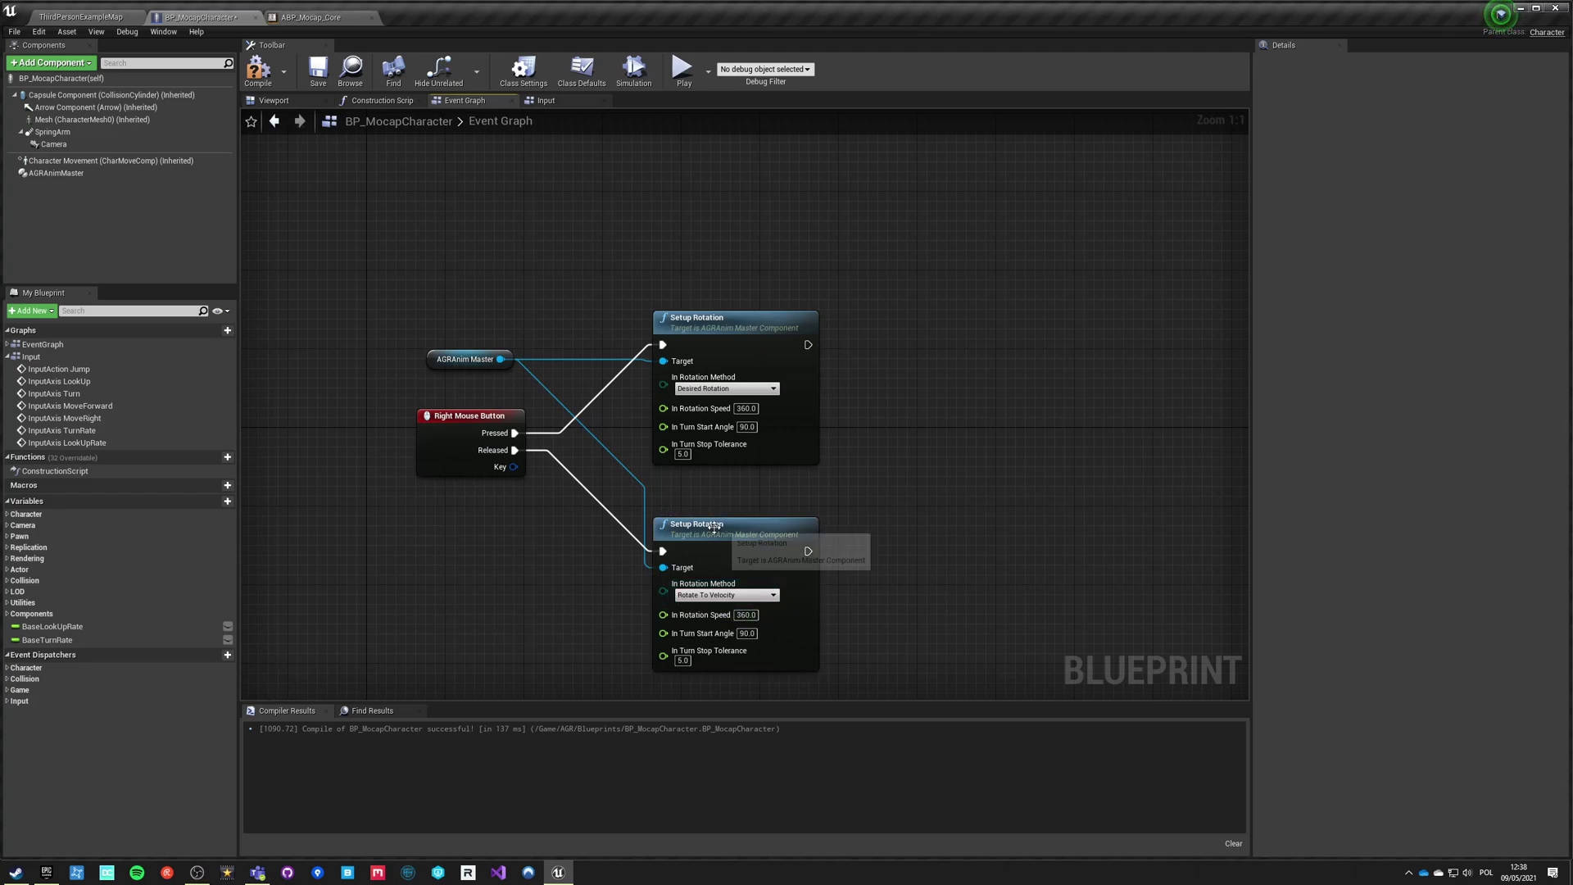
# Step: Move the Released branch's Setup Rotation node closer beneath the first one, then compile and save BP_MocapCharacter
pyautogui.moveTo(710, 522); pyautogui.dragTo(709, 492)
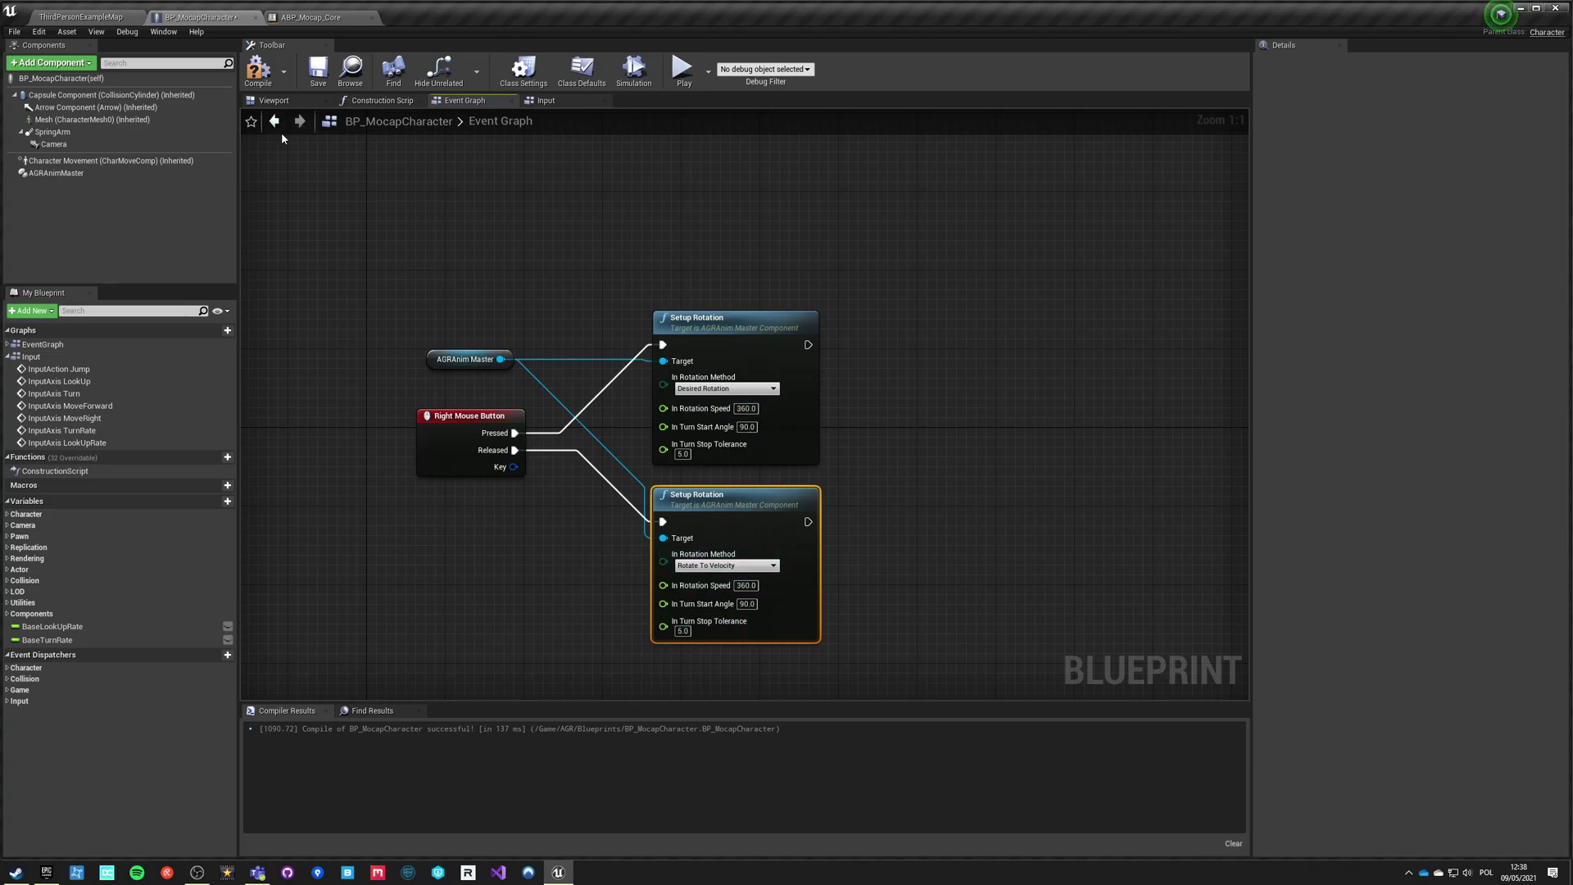
pyautogui.click(259, 73)
pyautogui.click(319, 72)
# Step: Play ThirdPersonExampleMap and move the character in all directions to compare Desired Rotation strafing with Rotate To Velocity movement
pyautogui.click(86, 17)
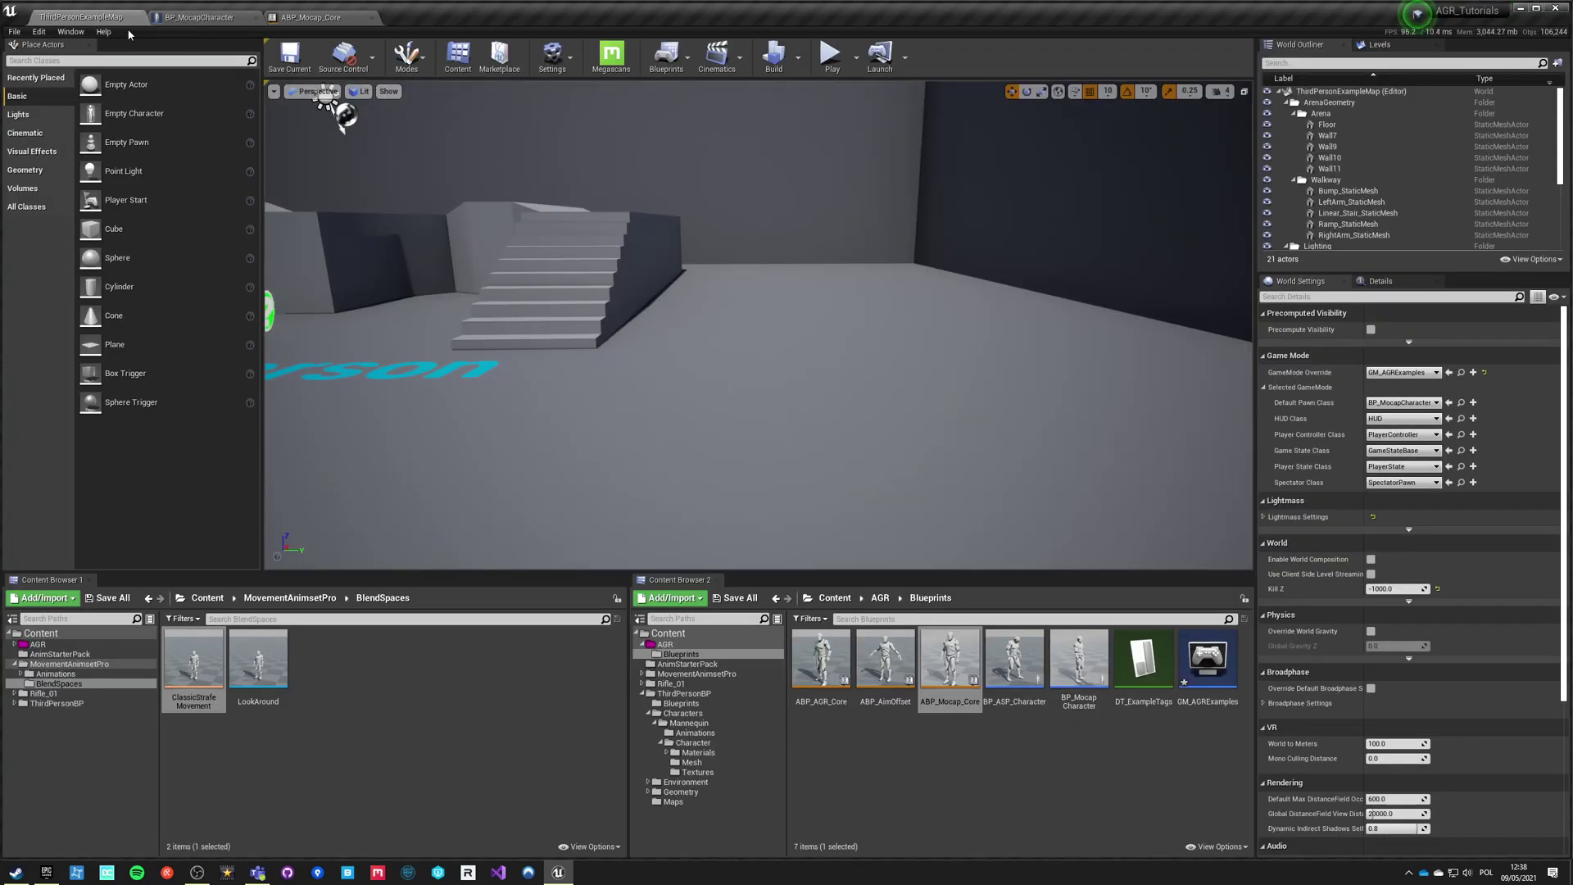
pyautogui.click(832, 70)
pyautogui.press('w')
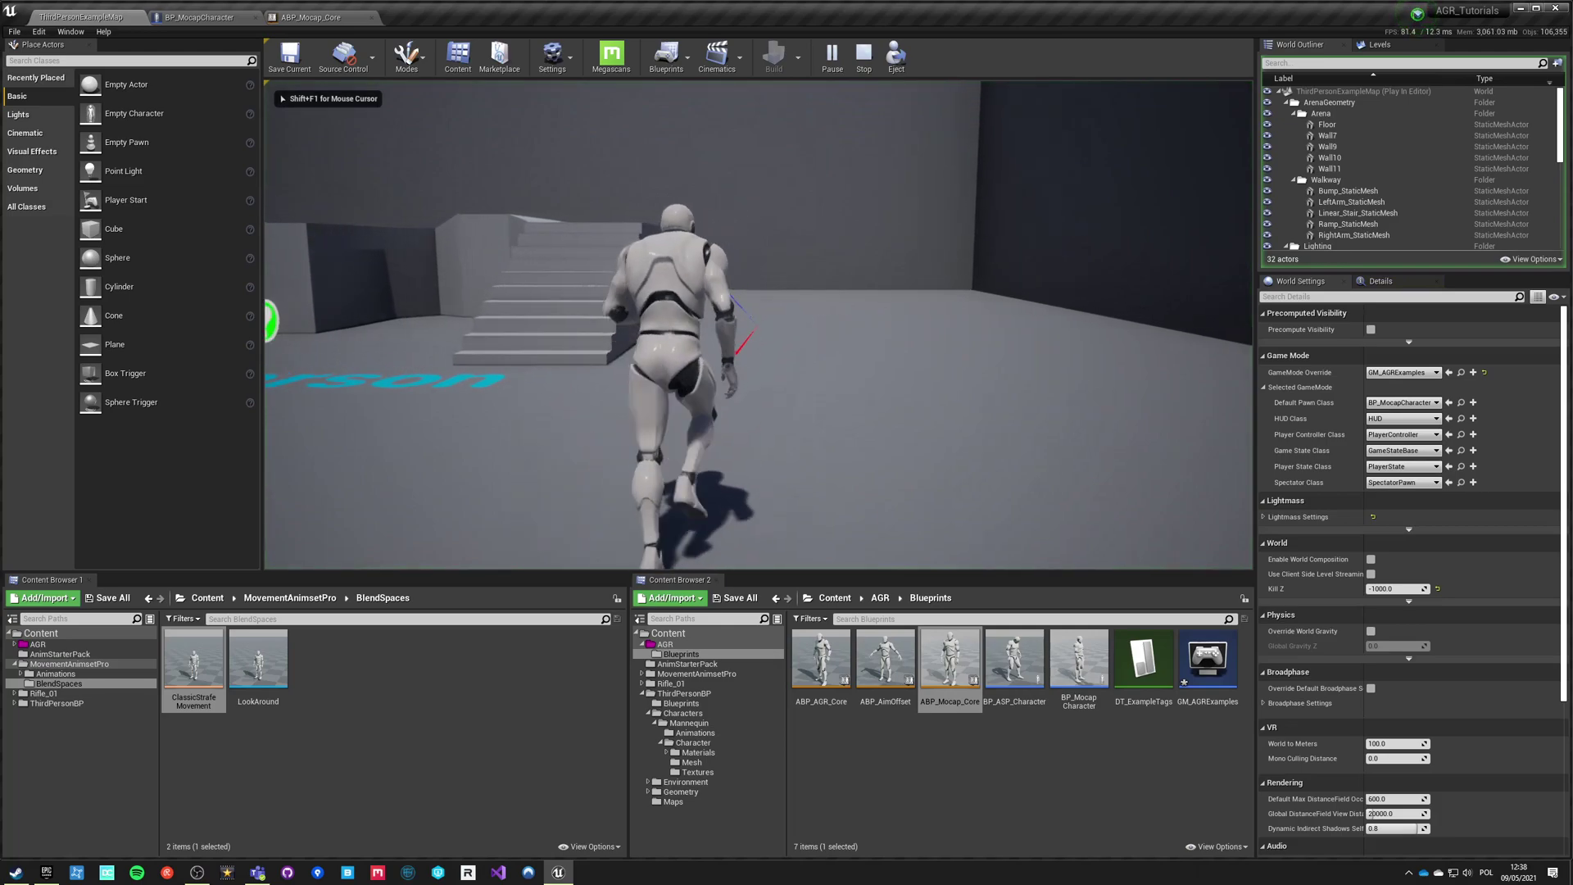
pyautogui.press('a')
pyautogui.press('s')
pyautogui.press('d')
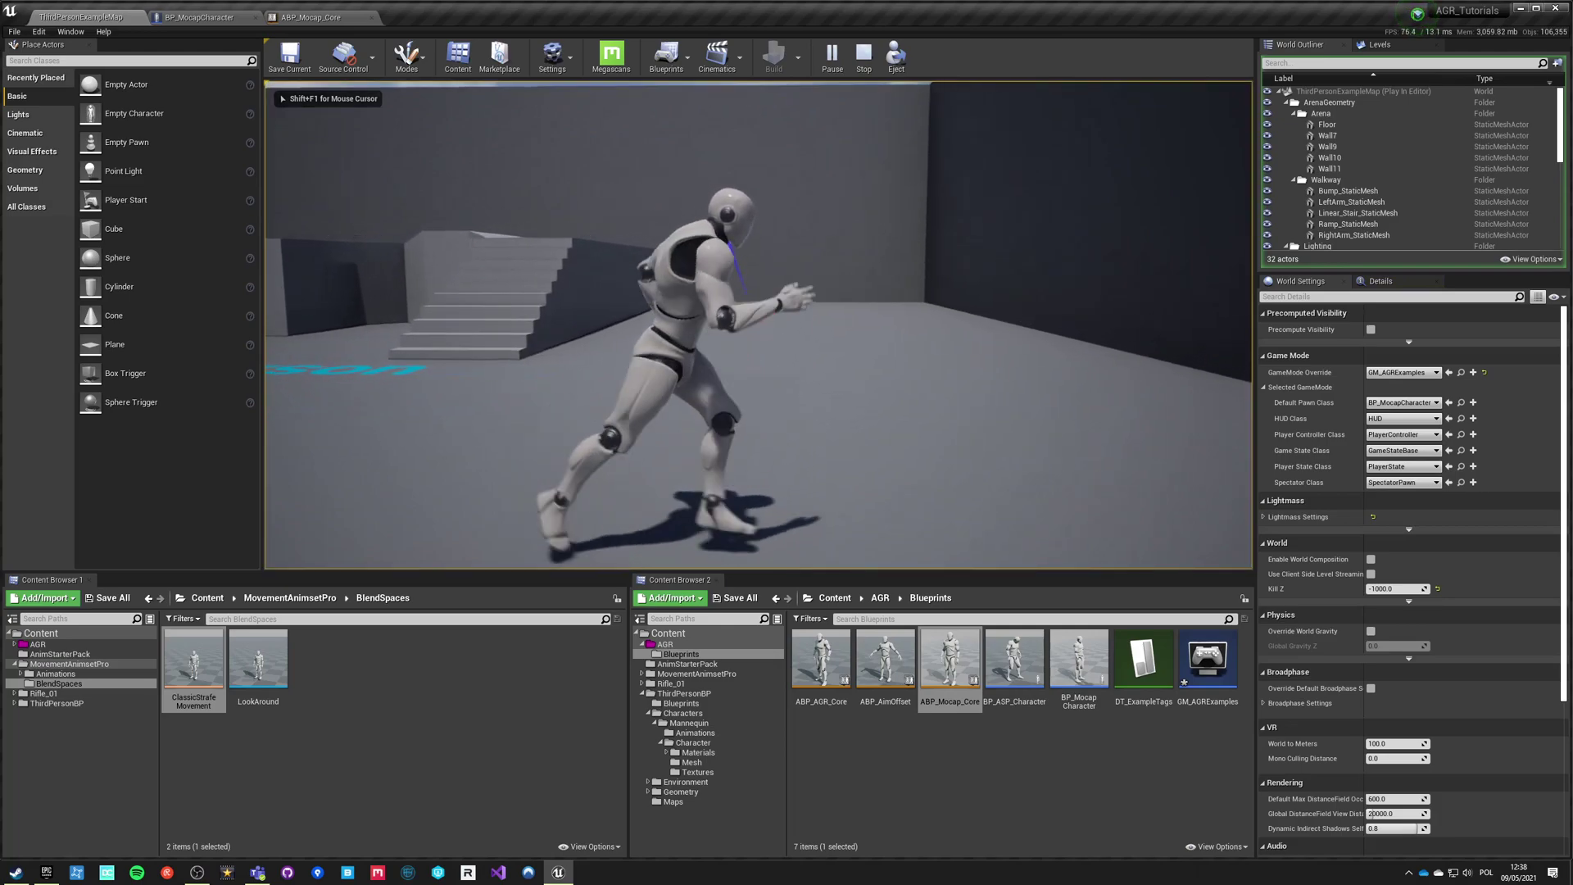
pyautogui.press('w')
pyautogui.press('a')
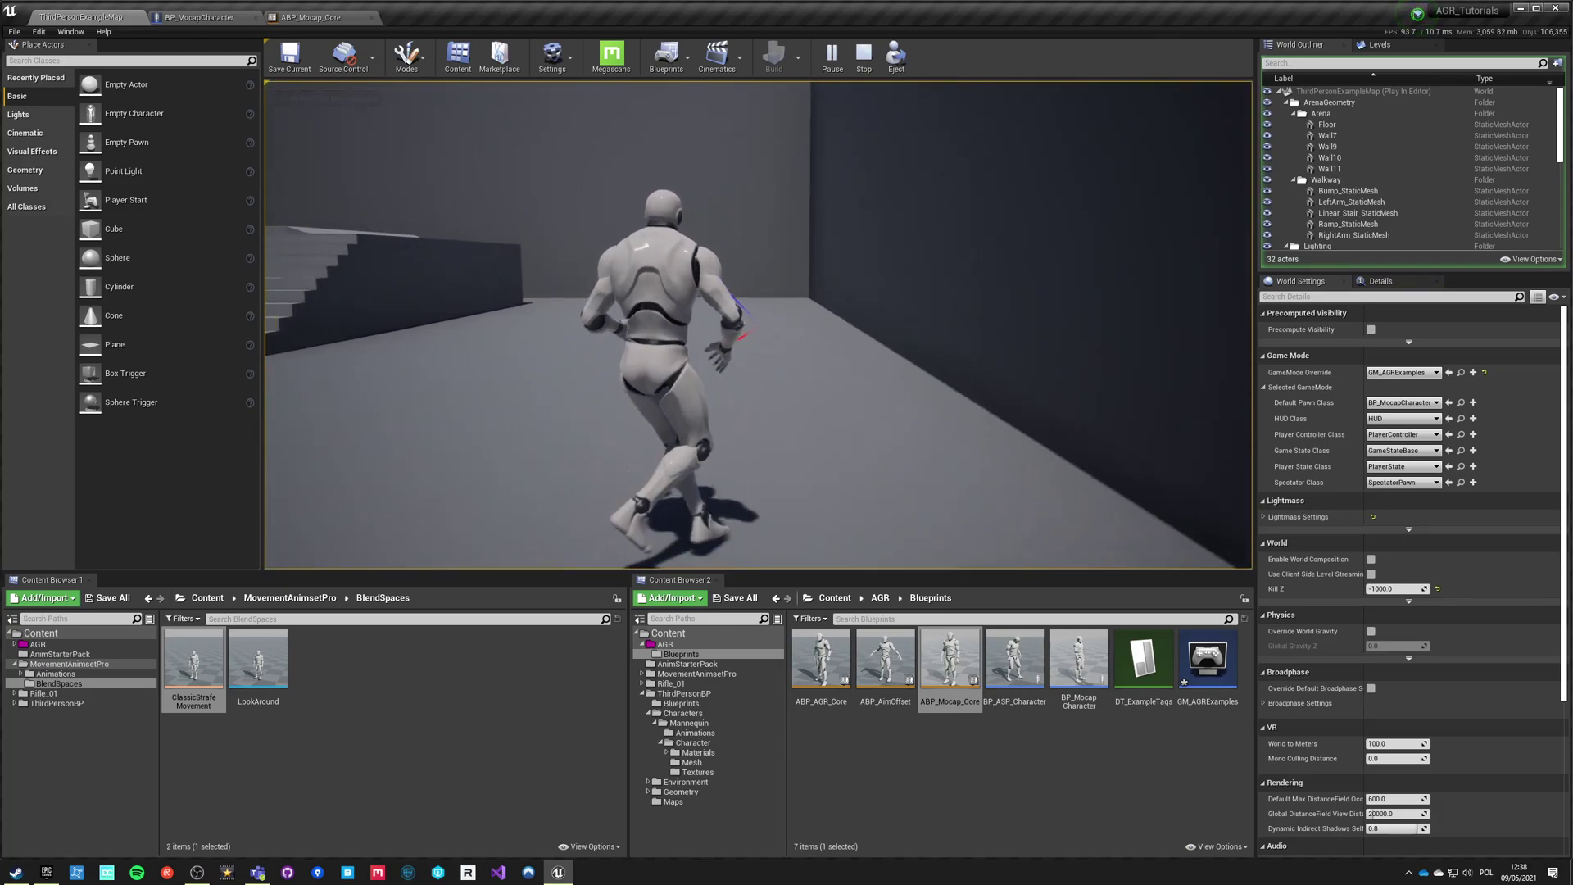
pyautogui.press('w')
pyautogui.press('s')
pyautogui.press('d')
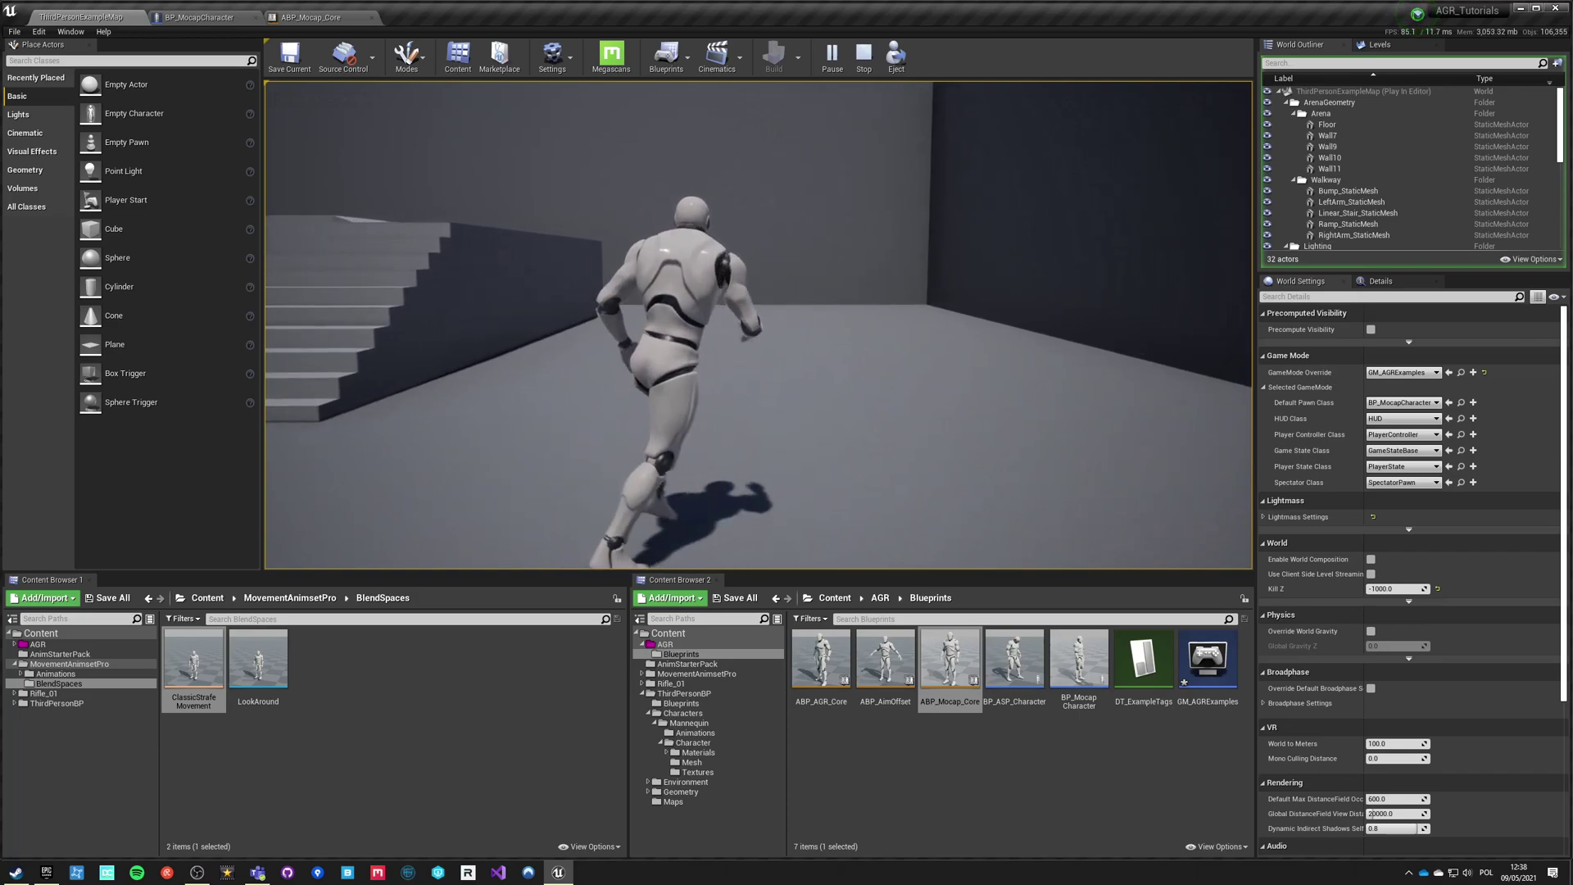
pyautogui.press('s')
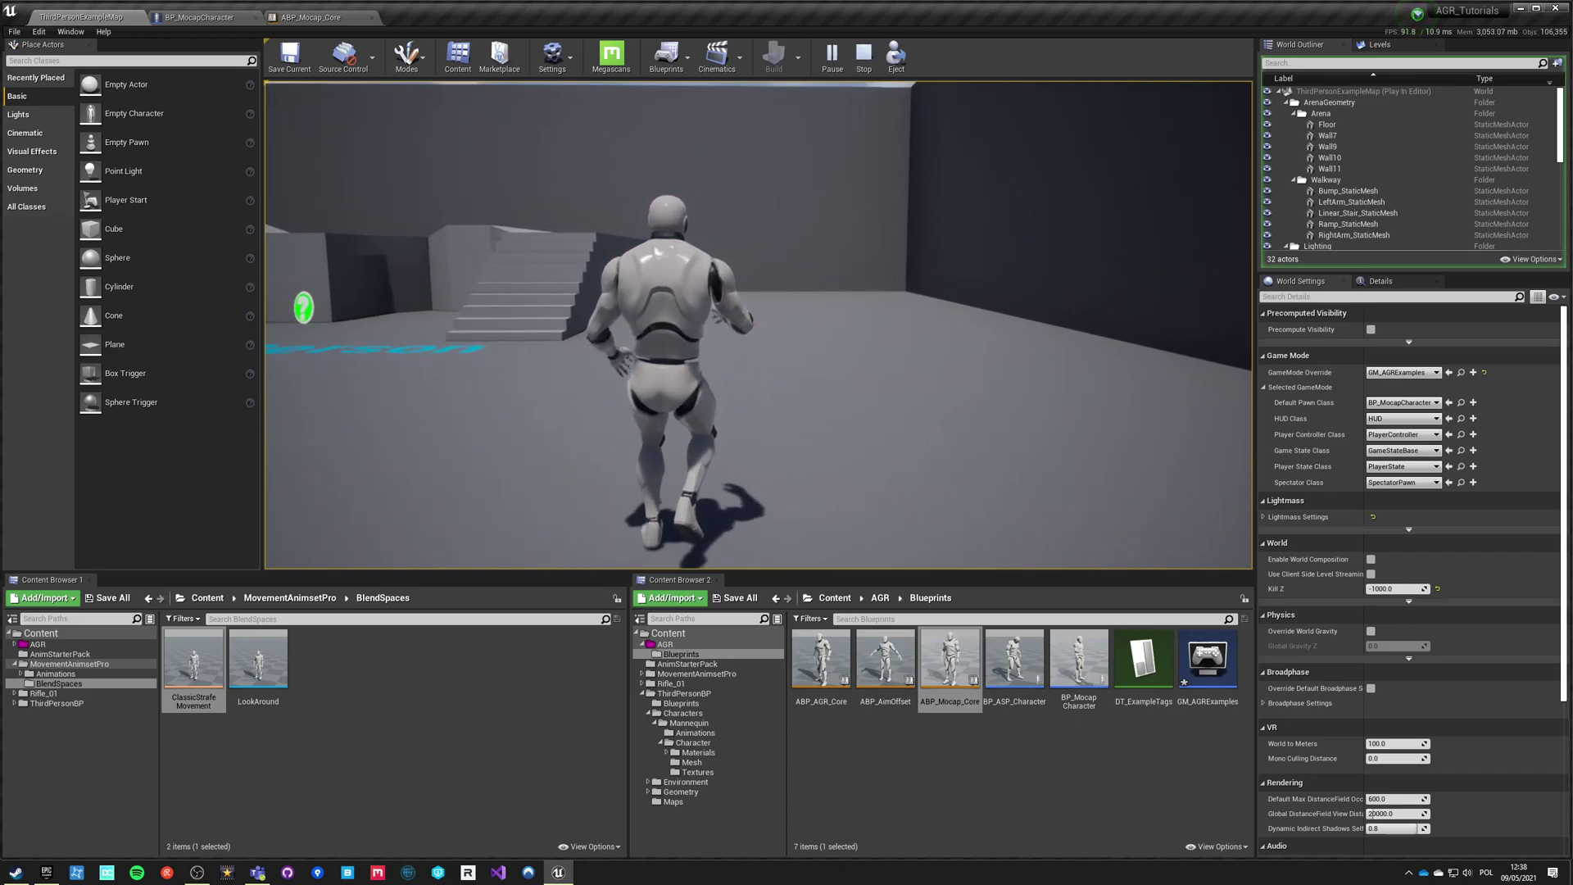
pyautogui.press('d')
pyautogui.press('w')
pyautogui.press('a')
pyautogui.press('s')
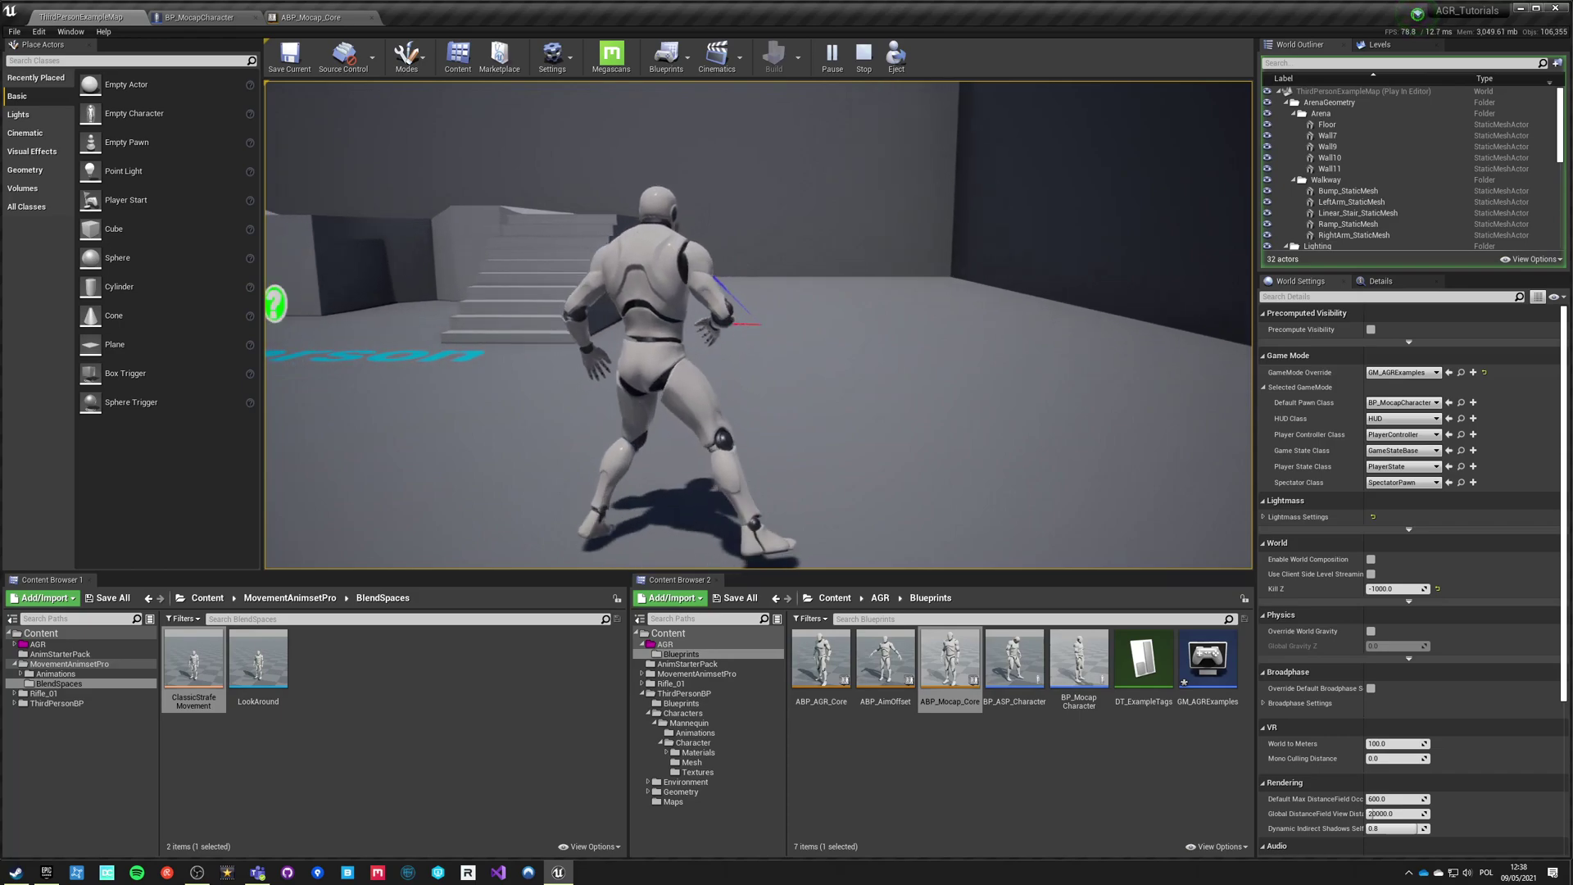
pyautogui.press('w')
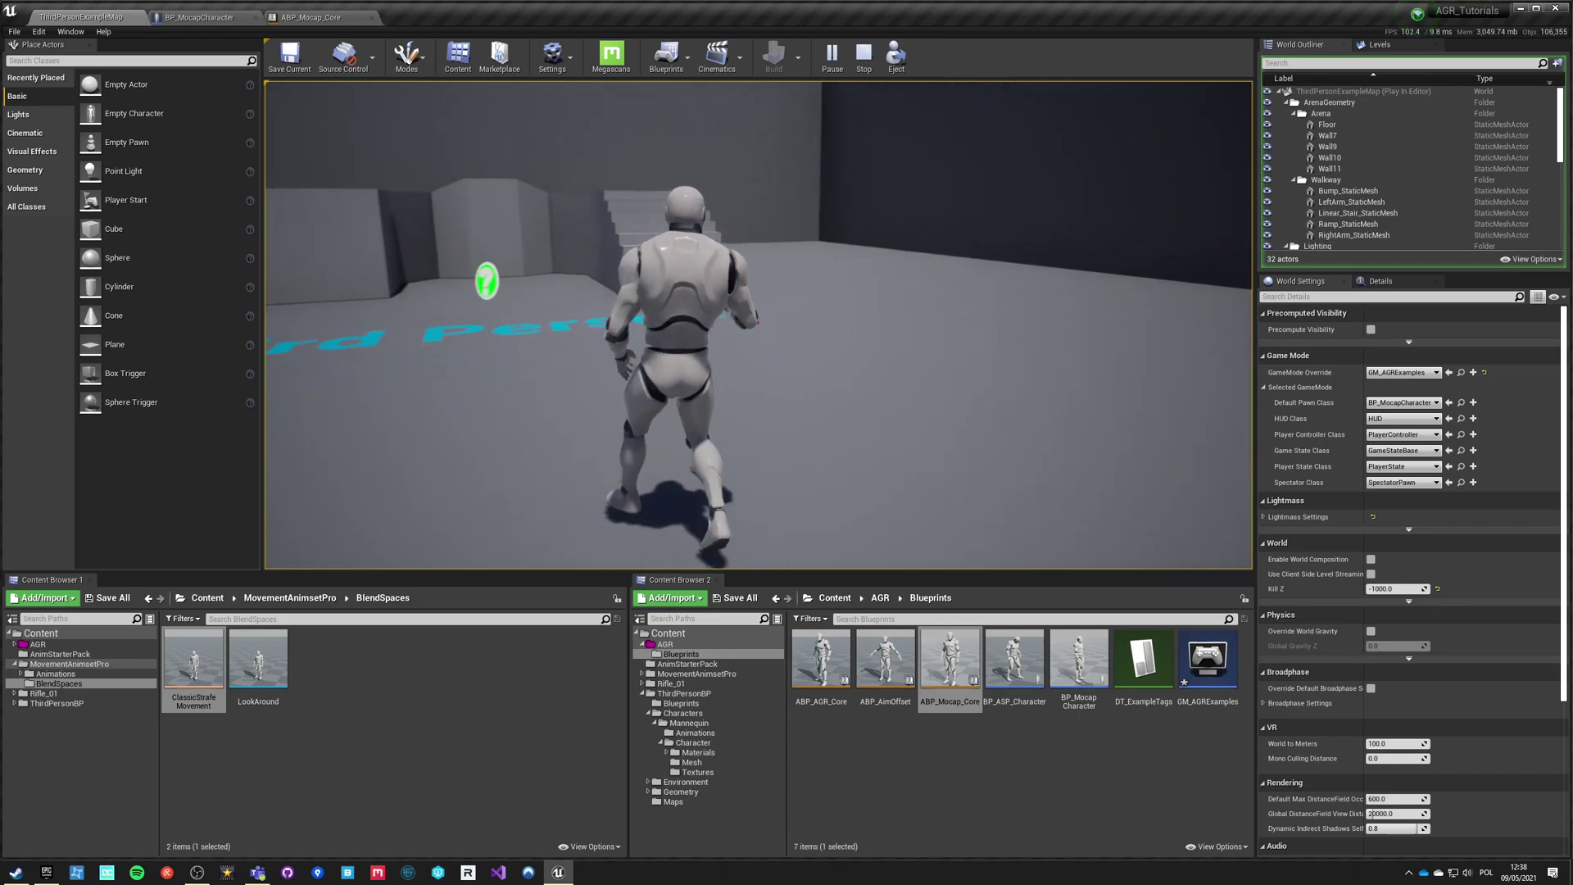
pyautogui.press('w')
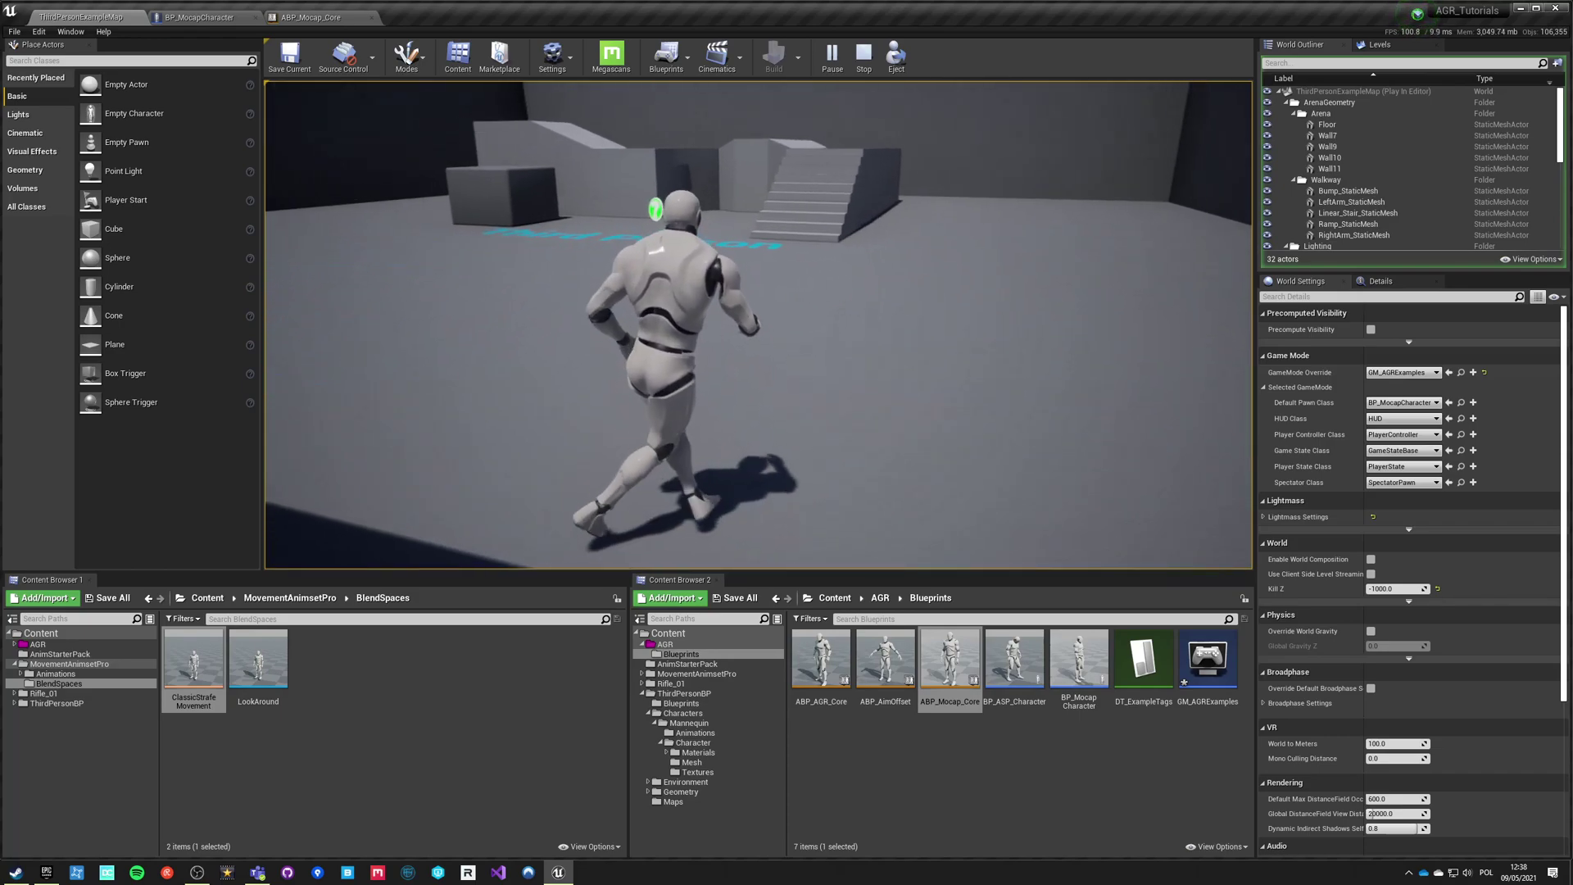
pyautogui.press('w')
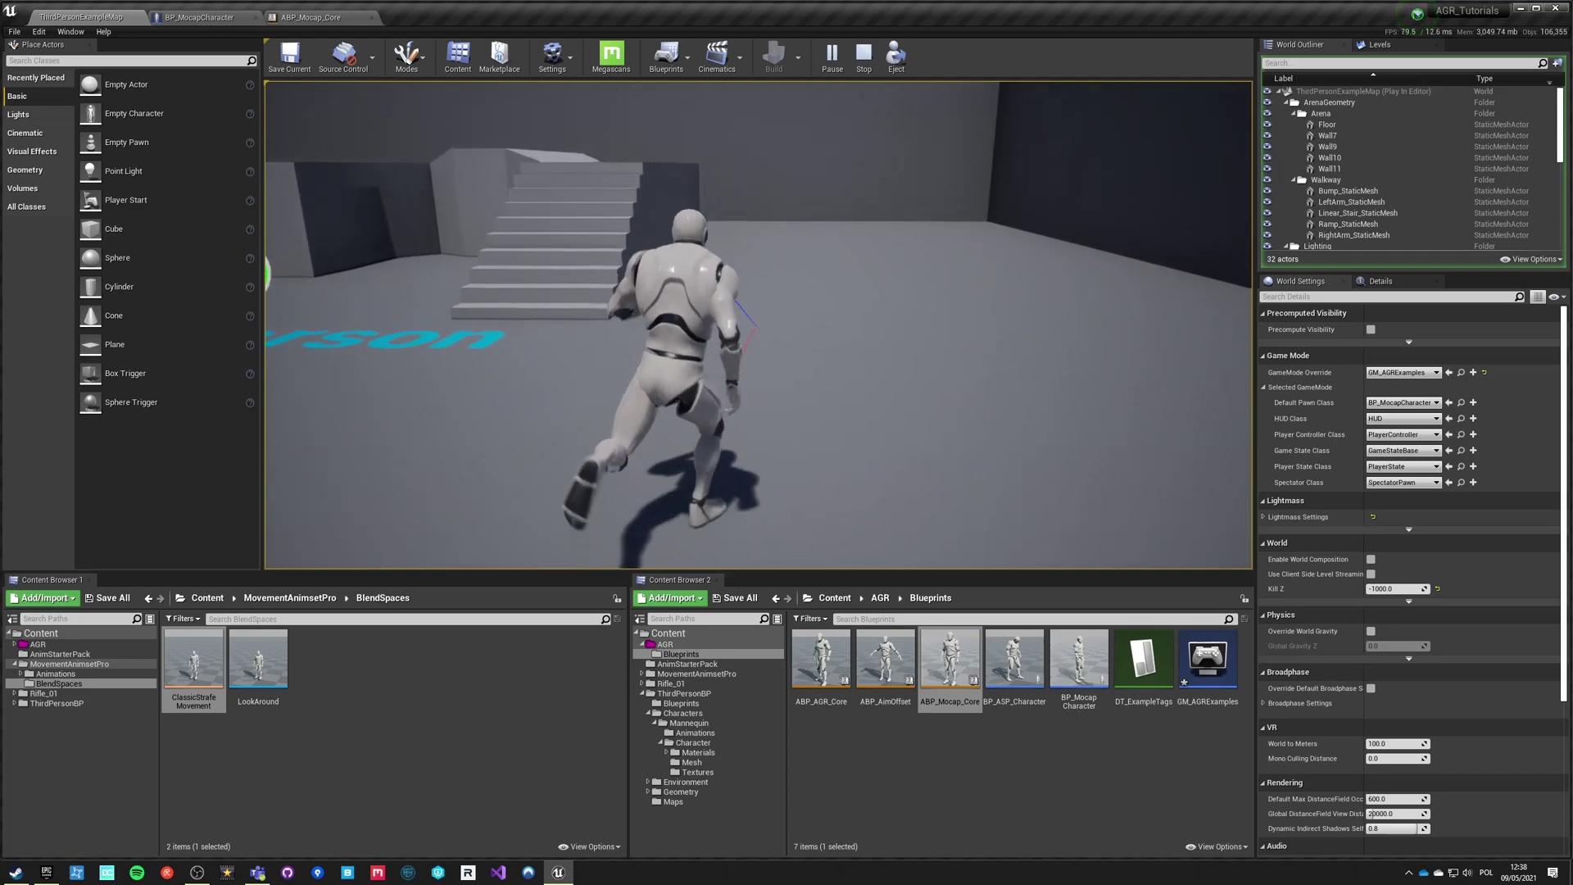
pyautogui.press('w')
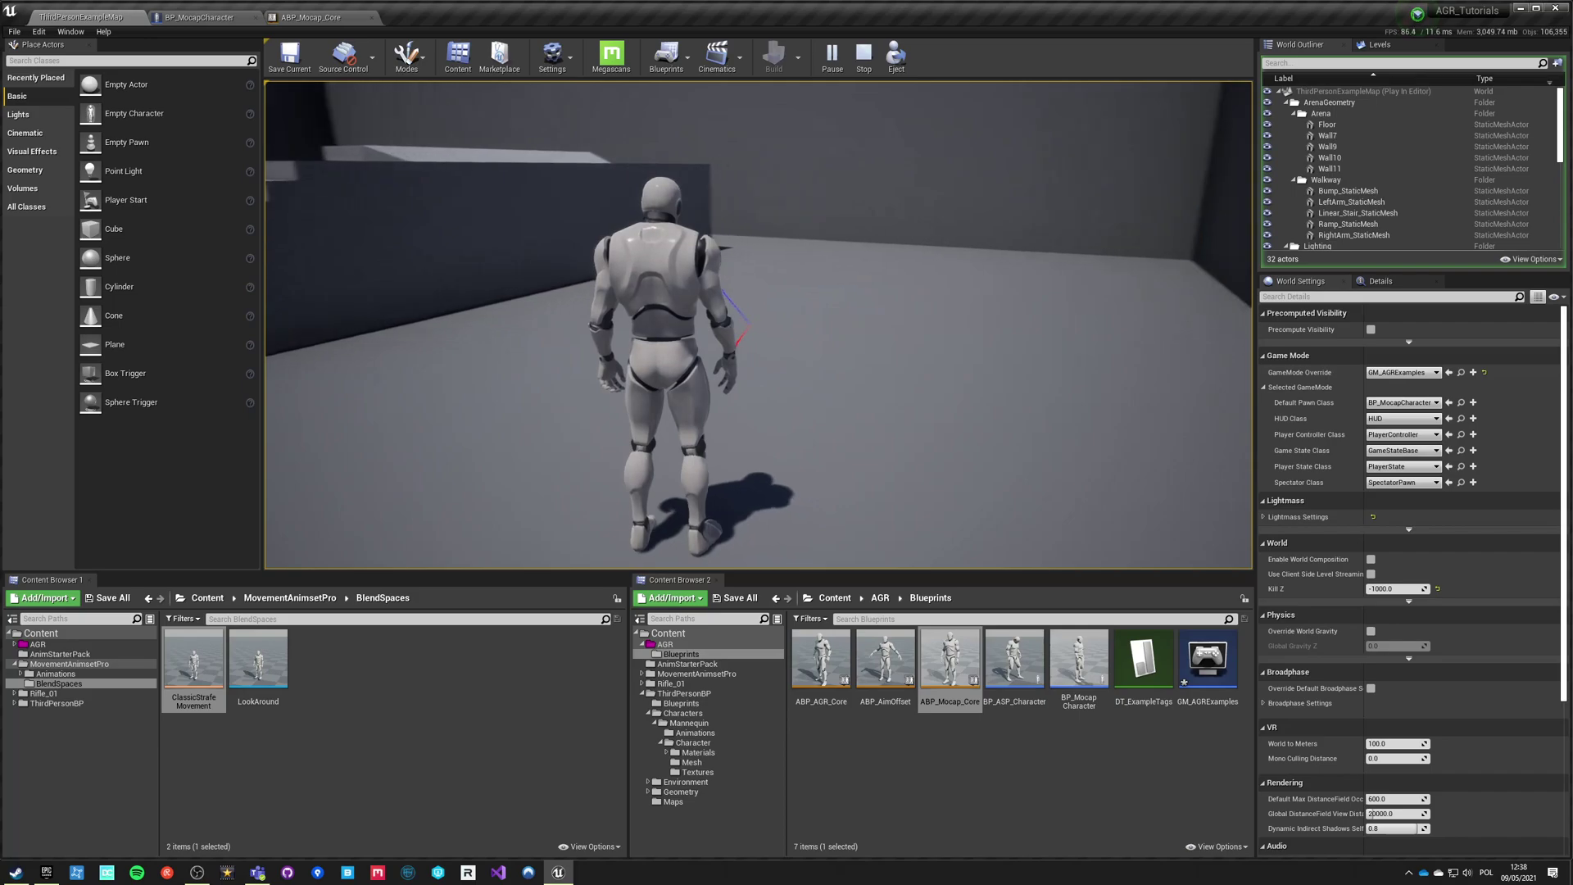
pyautogui.press('w')
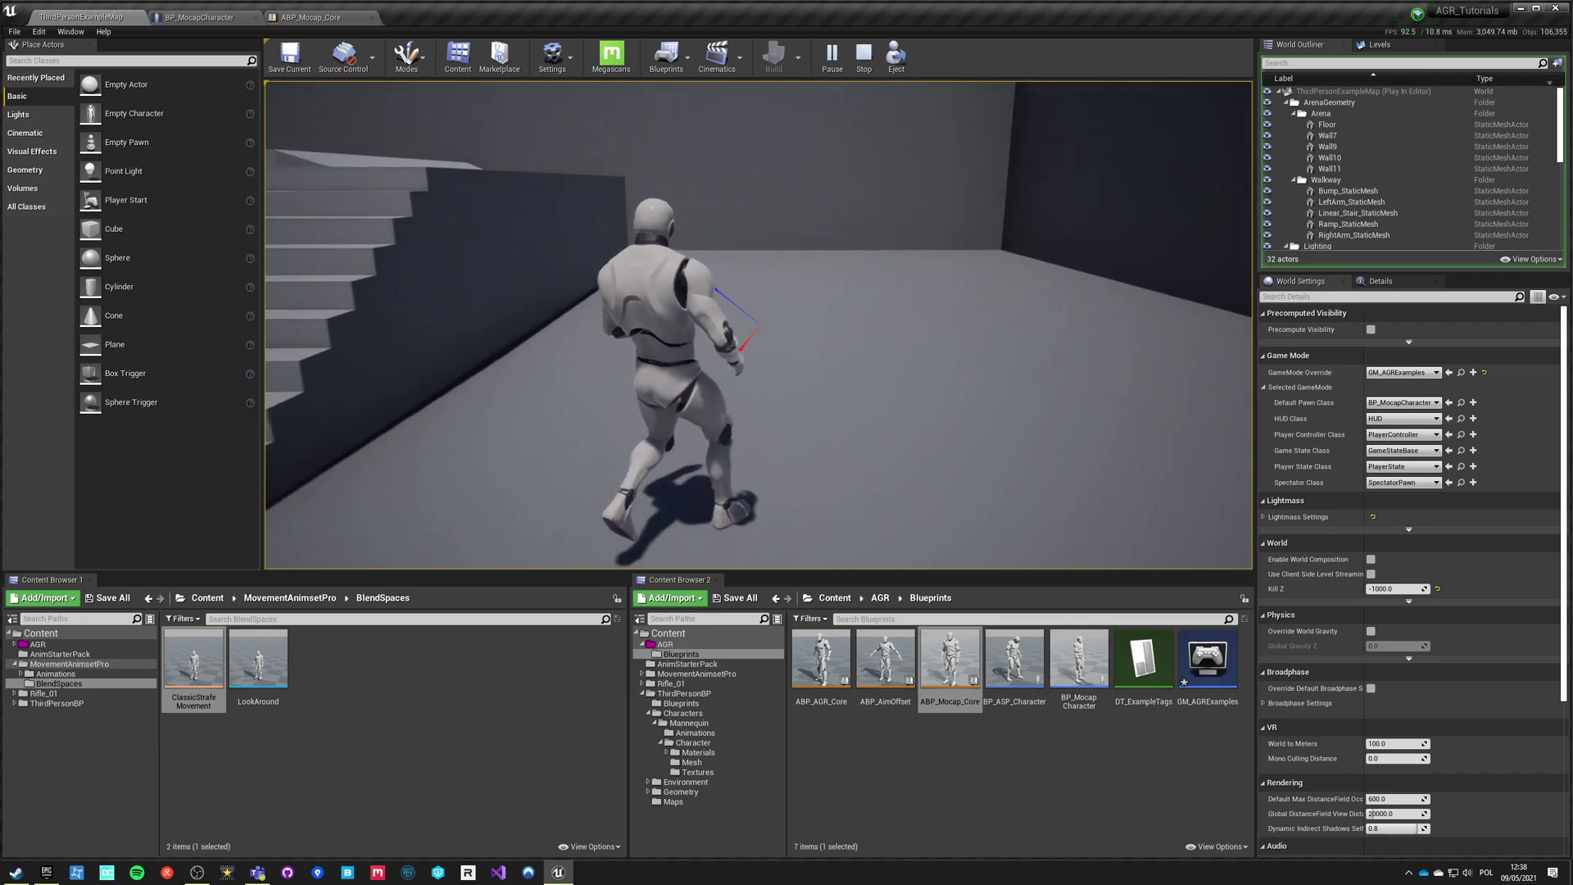
pyautogui.press('s')
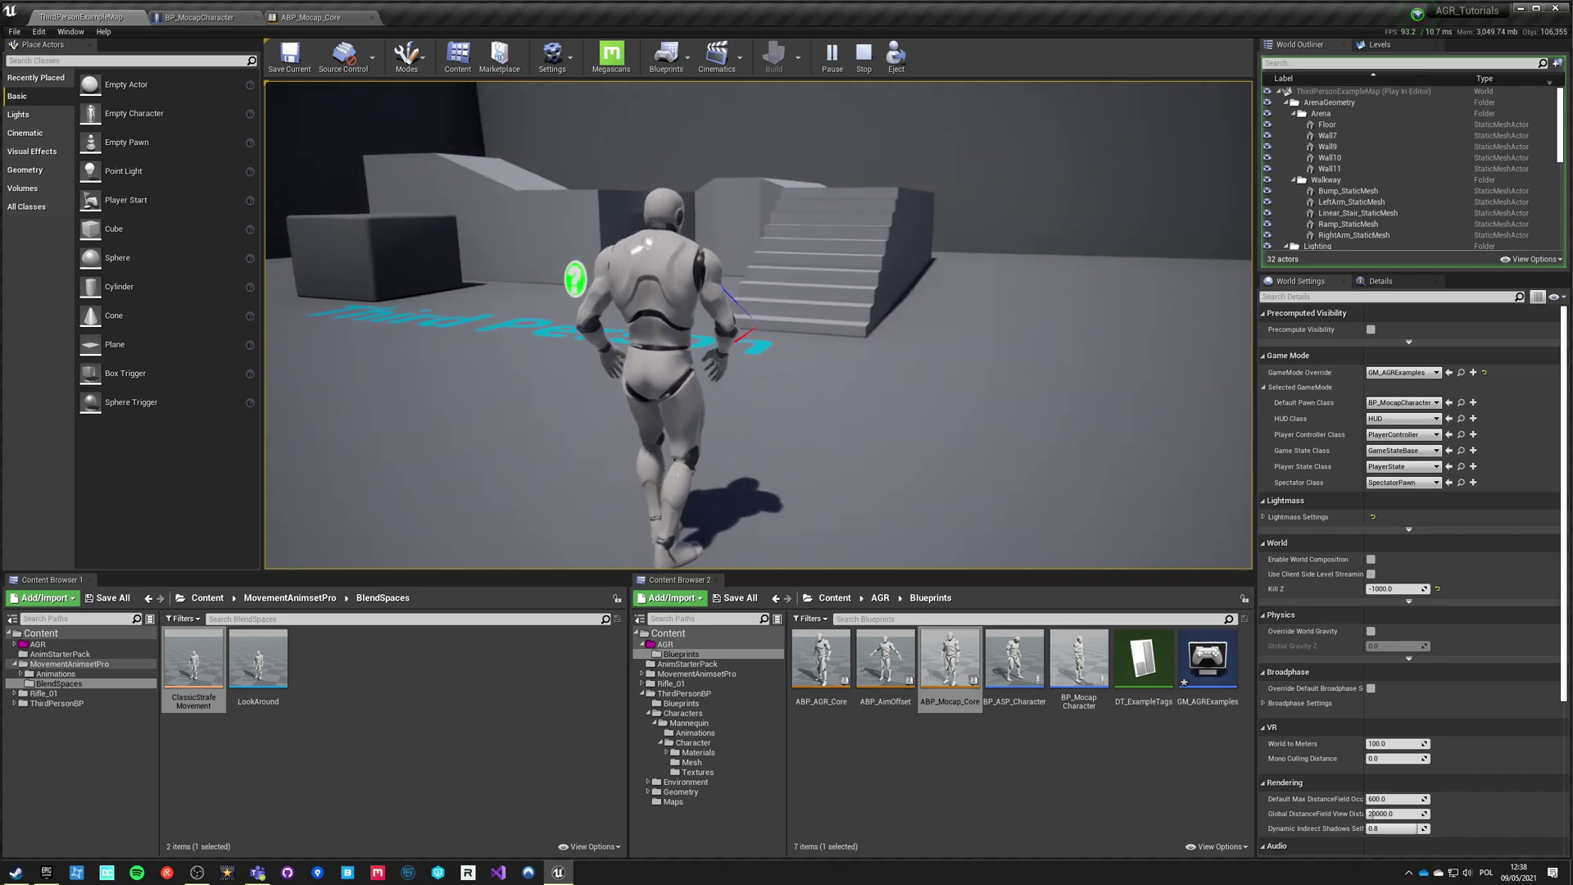
pyautogui.press('a')
pyautogui.press('d')
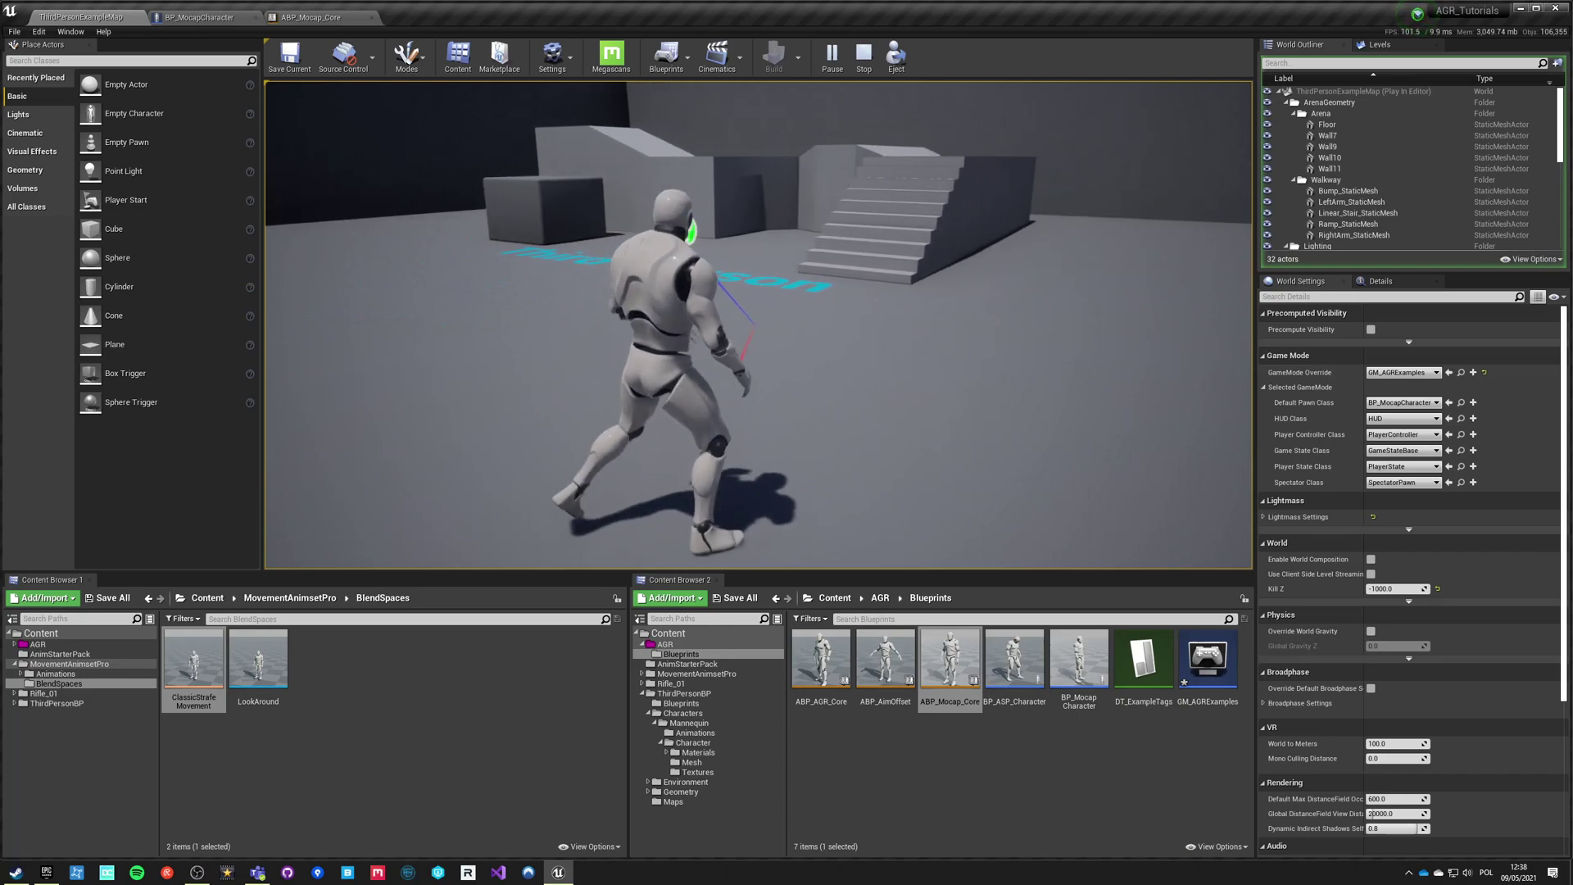